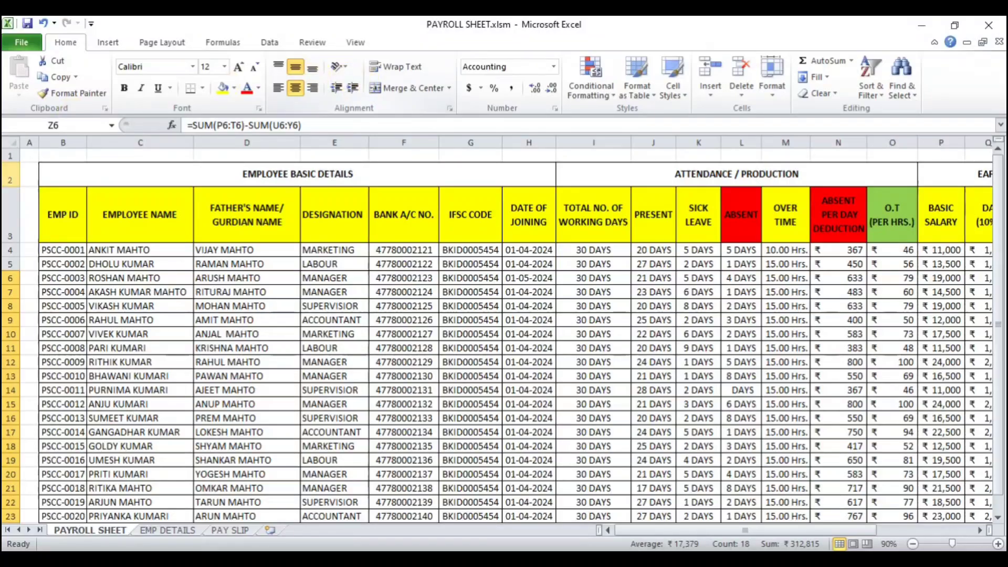
Step: Browse the Employee Details and Pay Slip sheets of the payroll workbook
left_click(170, 531)
left_click(229, 531)
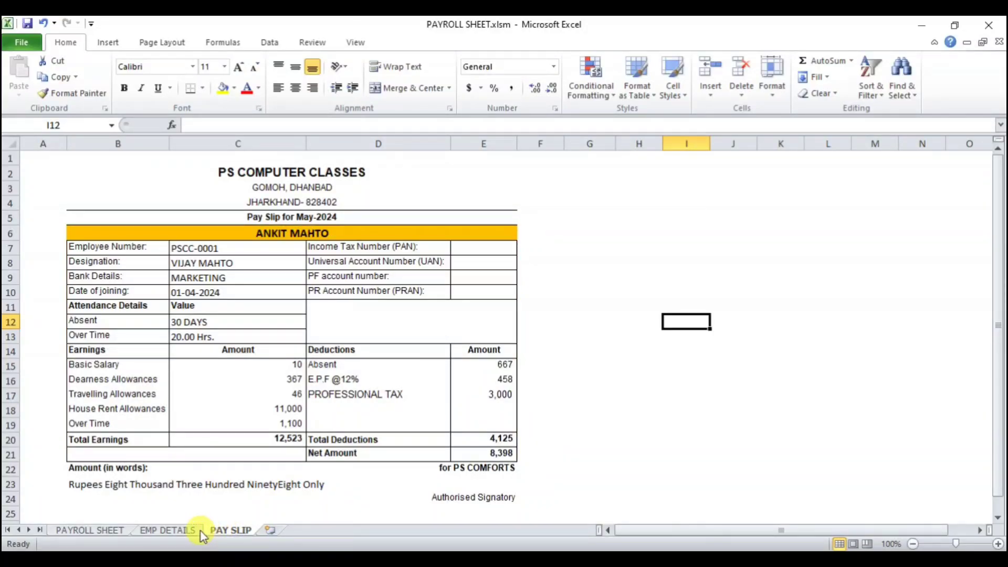
left_click(166, 531)
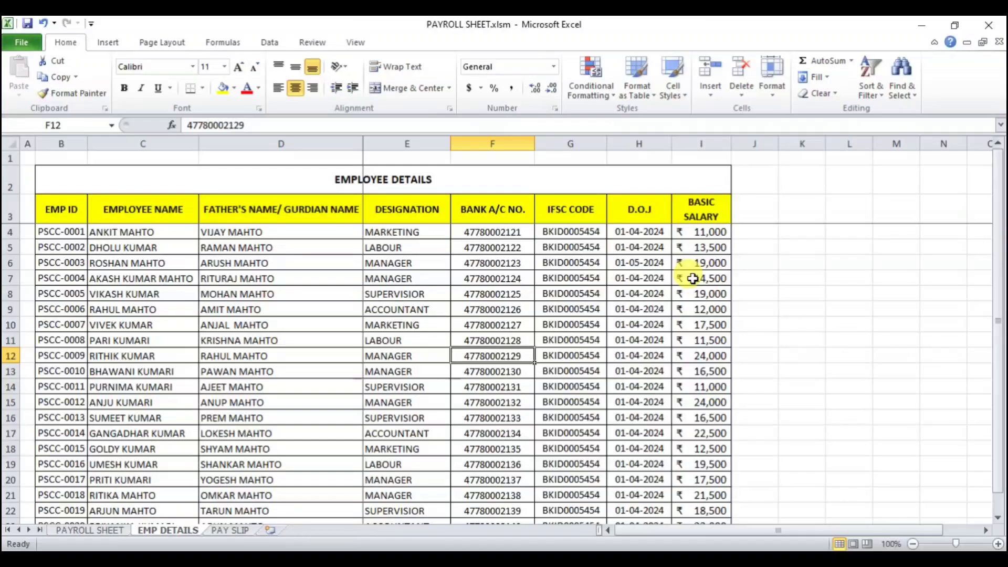
left_click(500, 139)
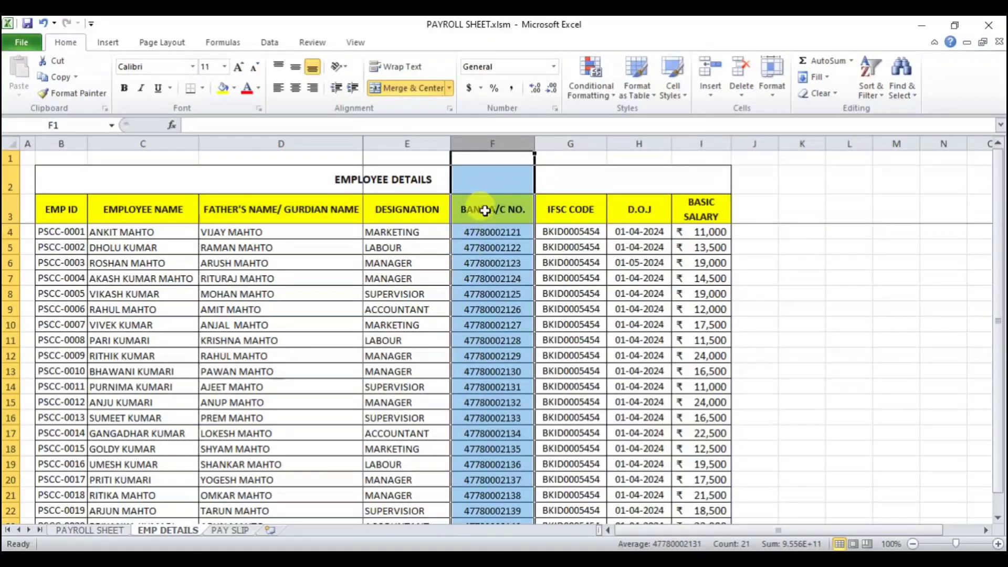
right_click(492, 141)
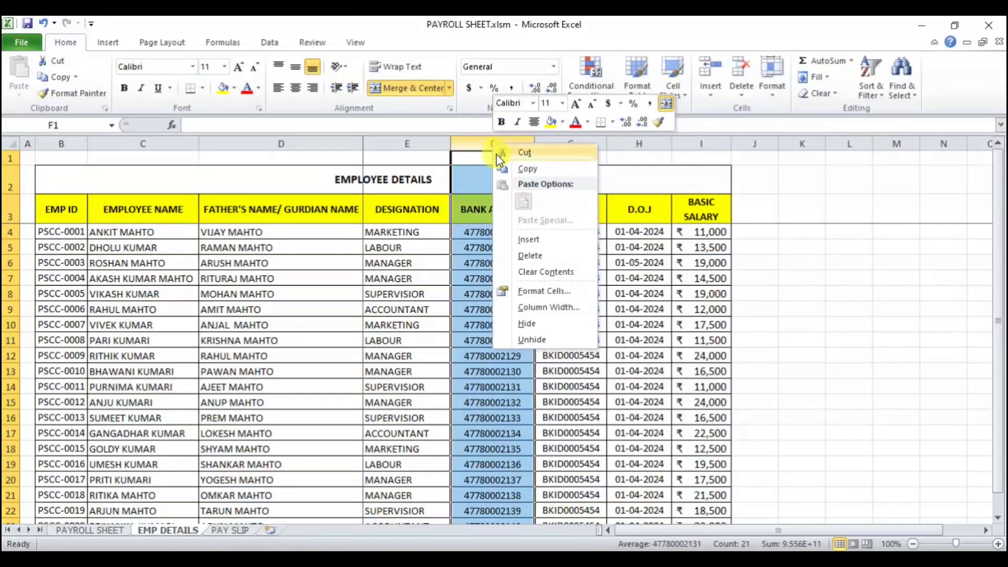
left_click(476, 145)
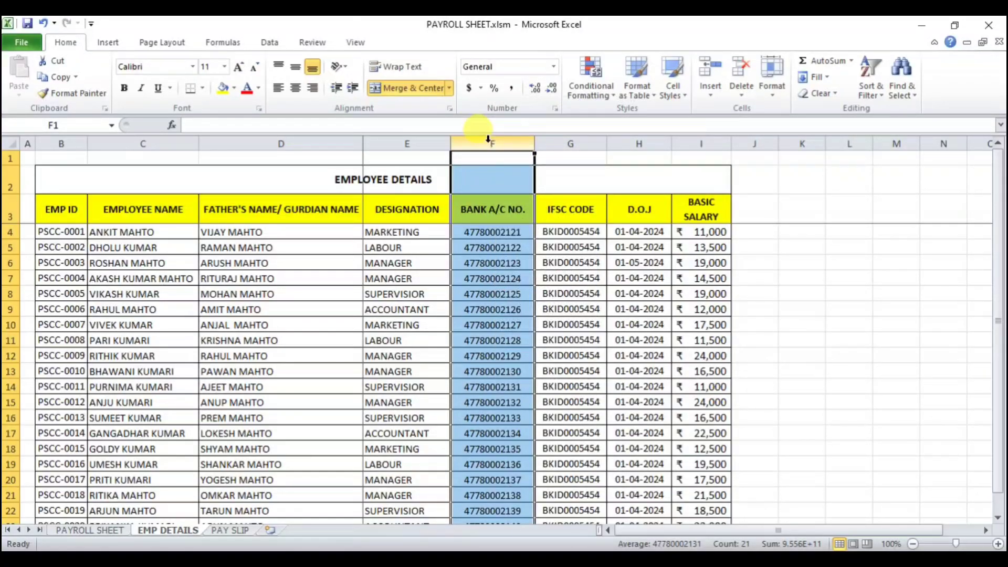
right_click(489, 142)
left_click(529, 240)
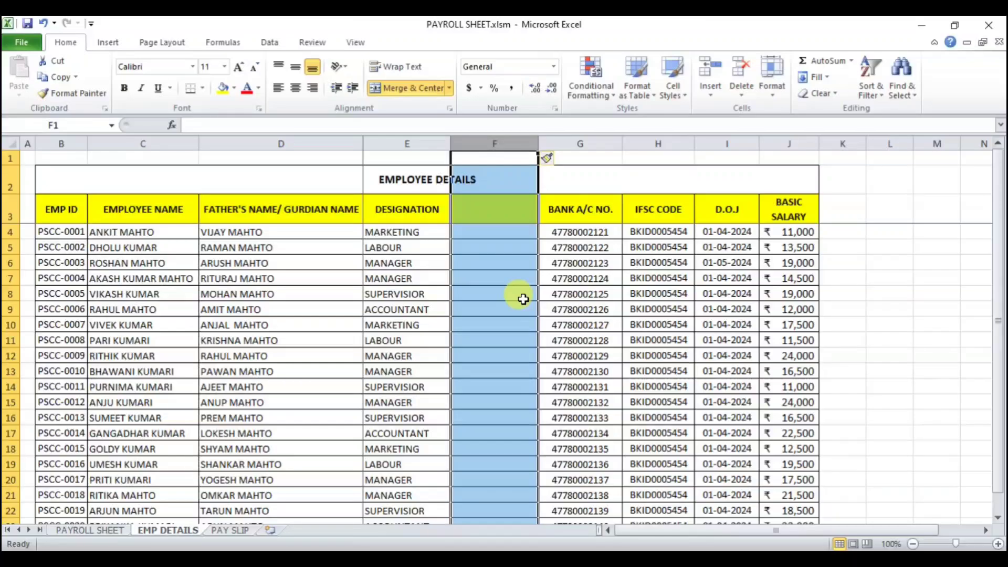
key("ctrl+z")
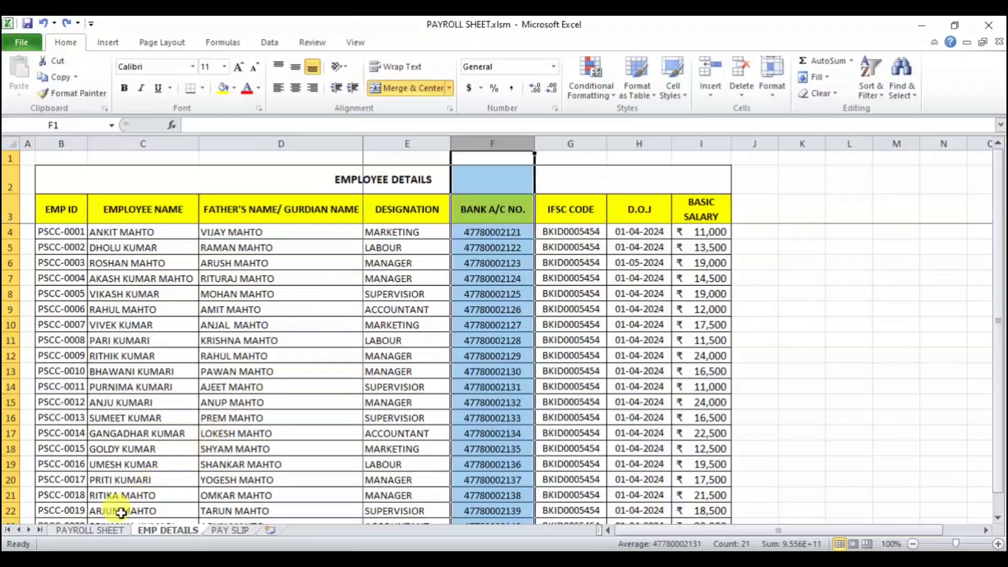
Step: Change the first employee ID on the Payroll Sheet to PSCC-0002 to test the lookup formulas
left_click(89, 531)
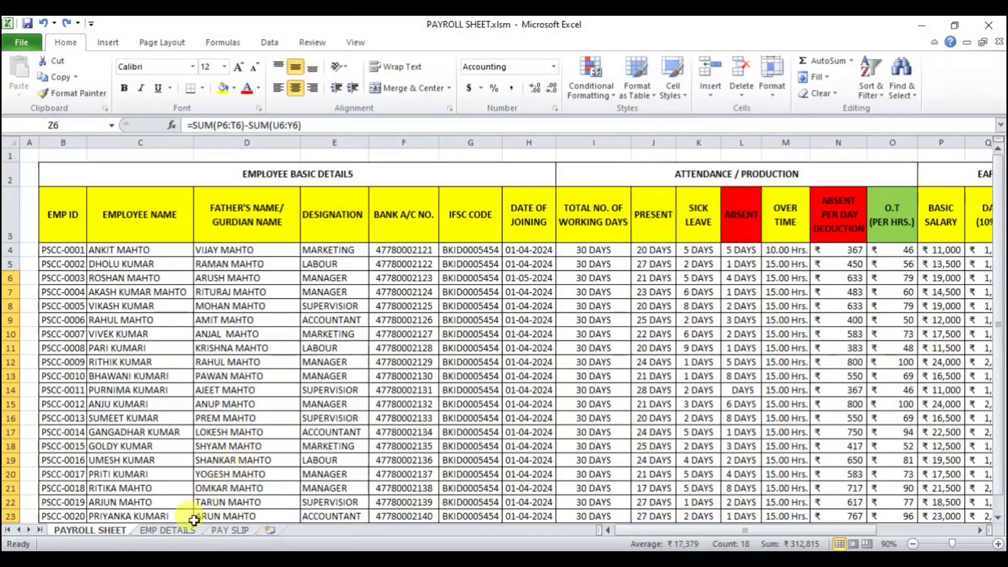
left_click(163, 530)
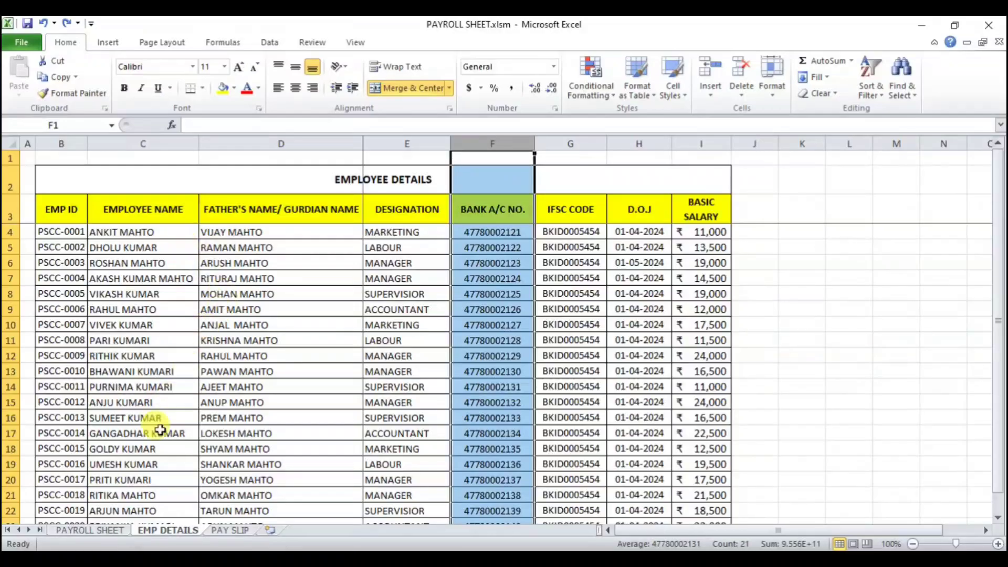
left_click(90, 531)
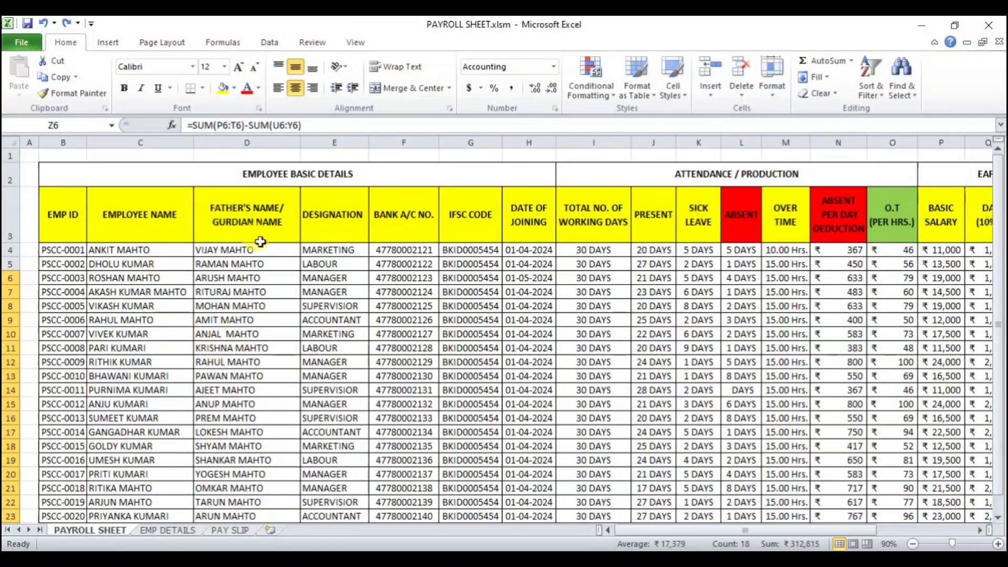
left_click(140, 264)
left_click(226, 264)
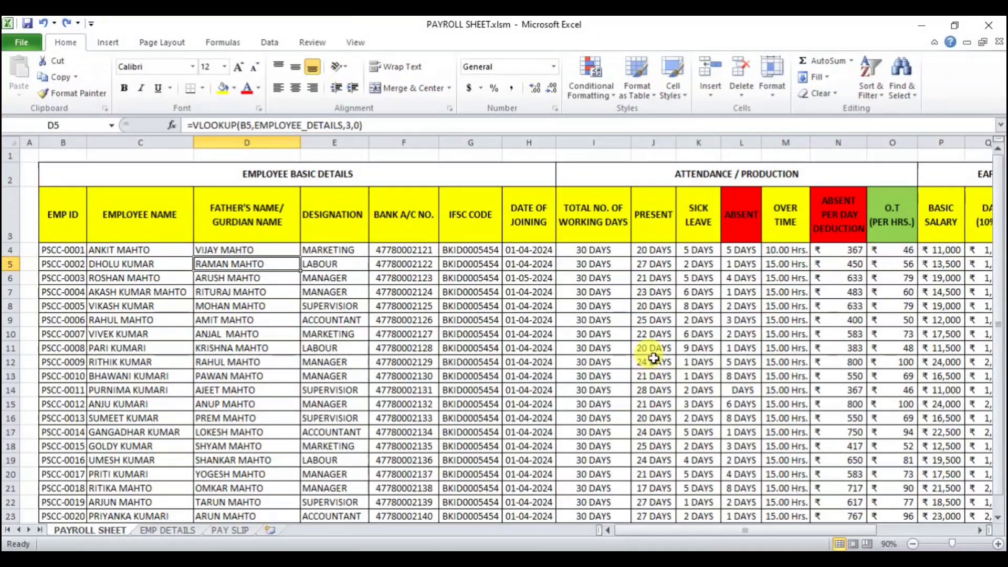
left_click(60, 251)
left_click(243, 125)
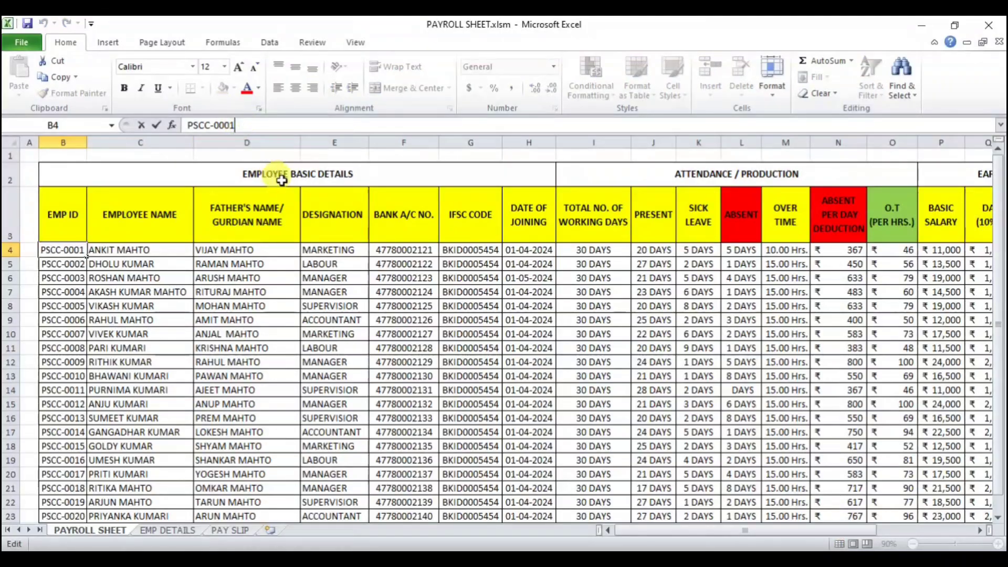
type("2")
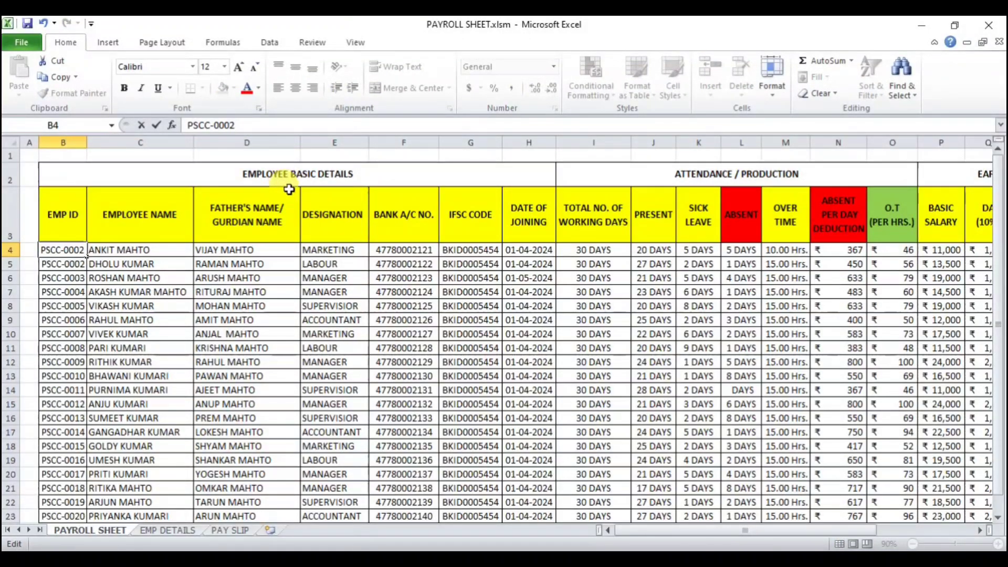
key("Return")
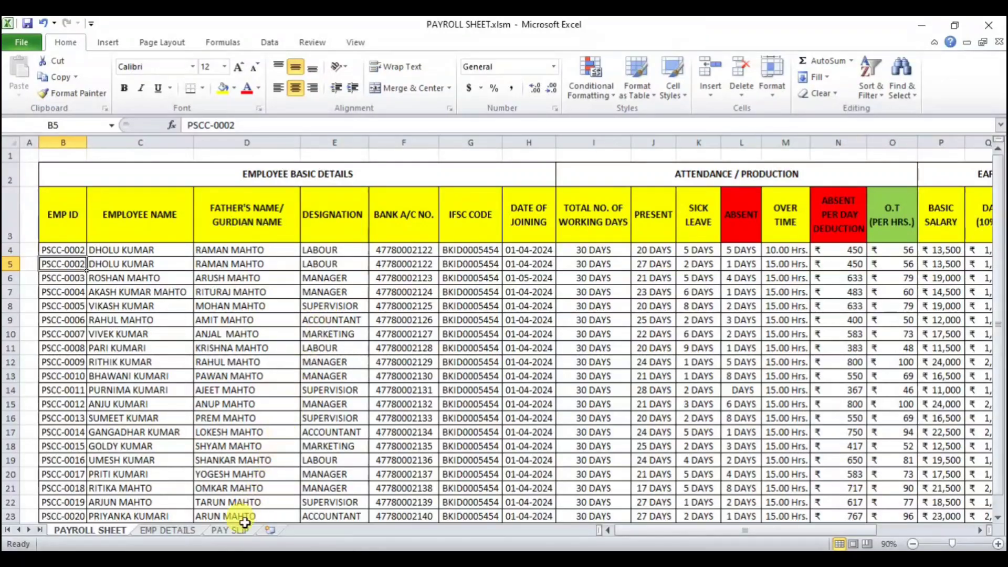
Step: Compare with the Employee Details sheet and restore the first employee ID on the Payroll Sheet to PSCC-0001
left_click(176, 531)
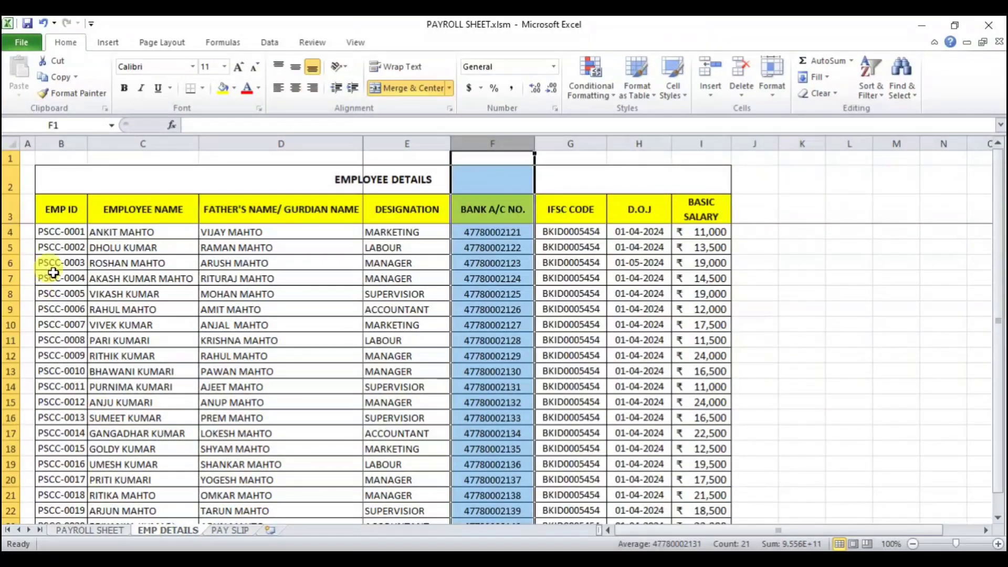
left_click(179, 245)
left_click(224, 247)
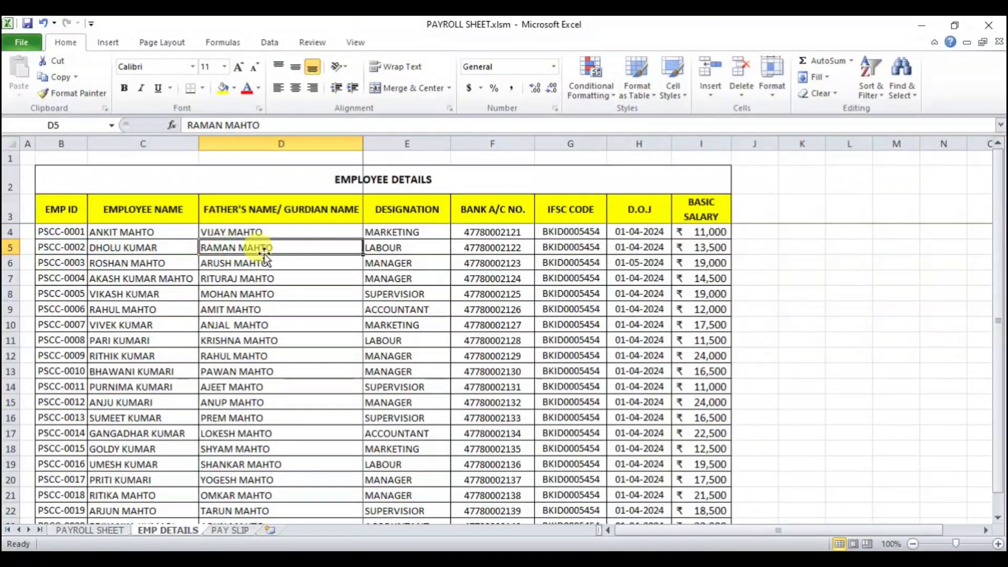
left_click(77, 527)
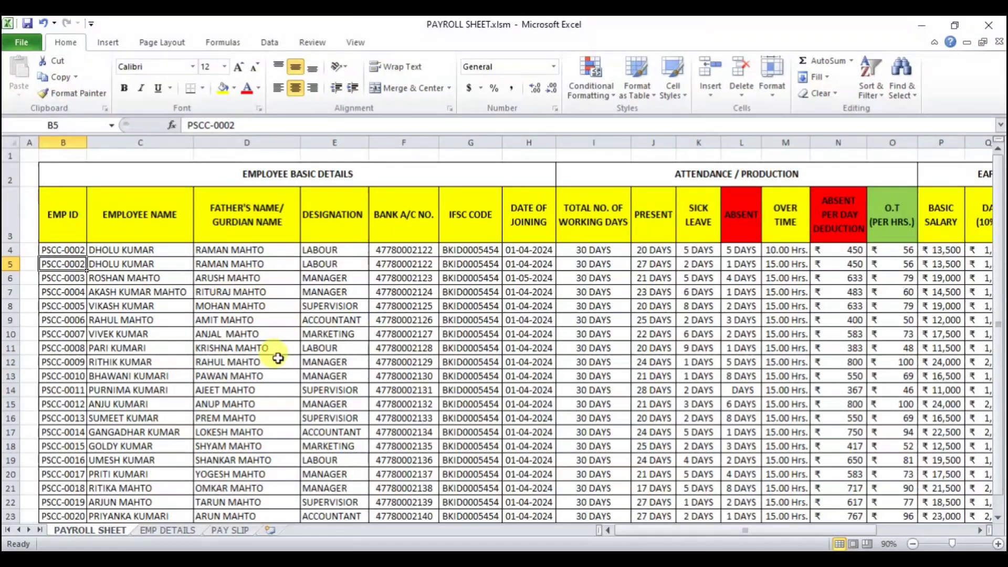
left_click(168, 530)
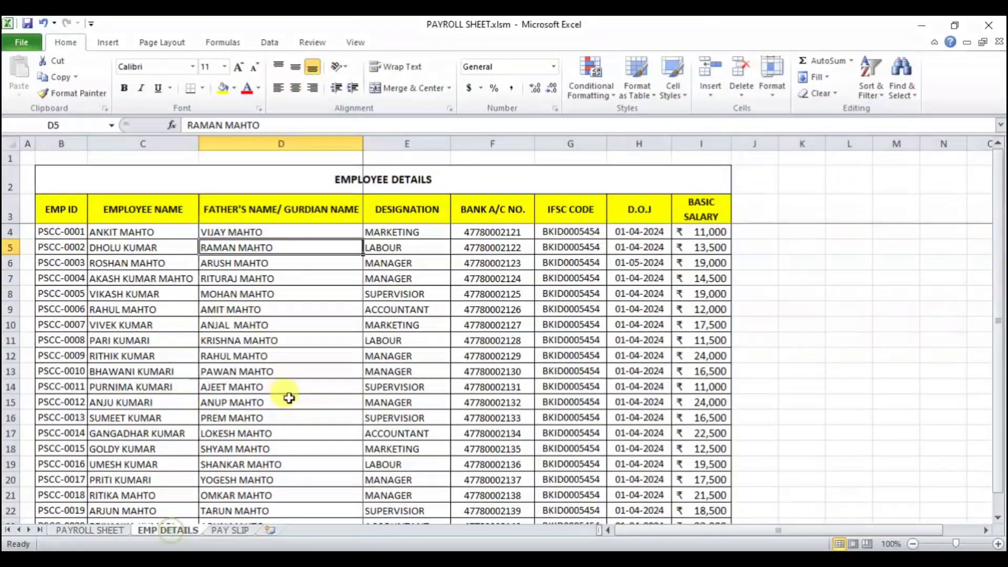
left_click(90, 530)
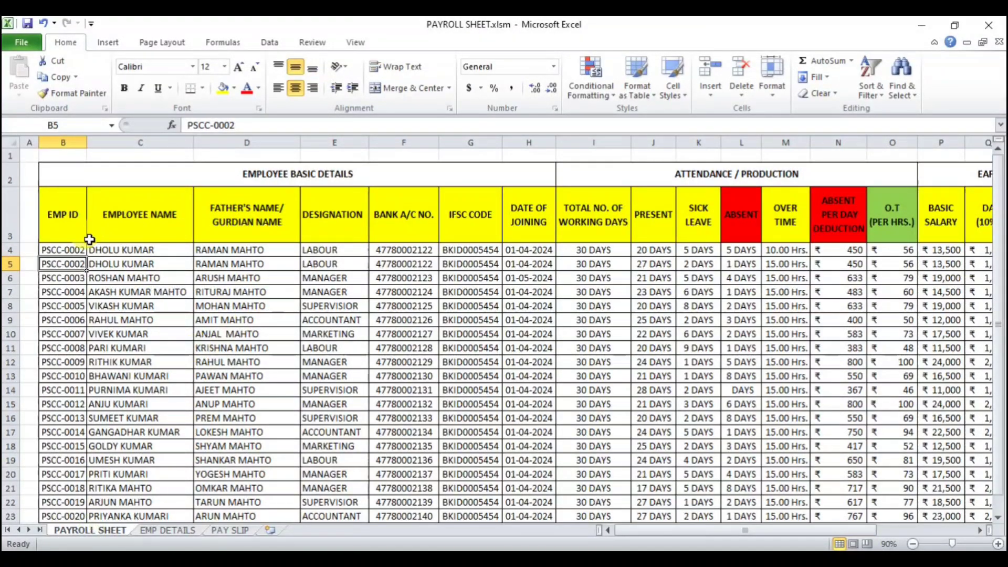
left_click(72, 250)
left_click(245, 128)
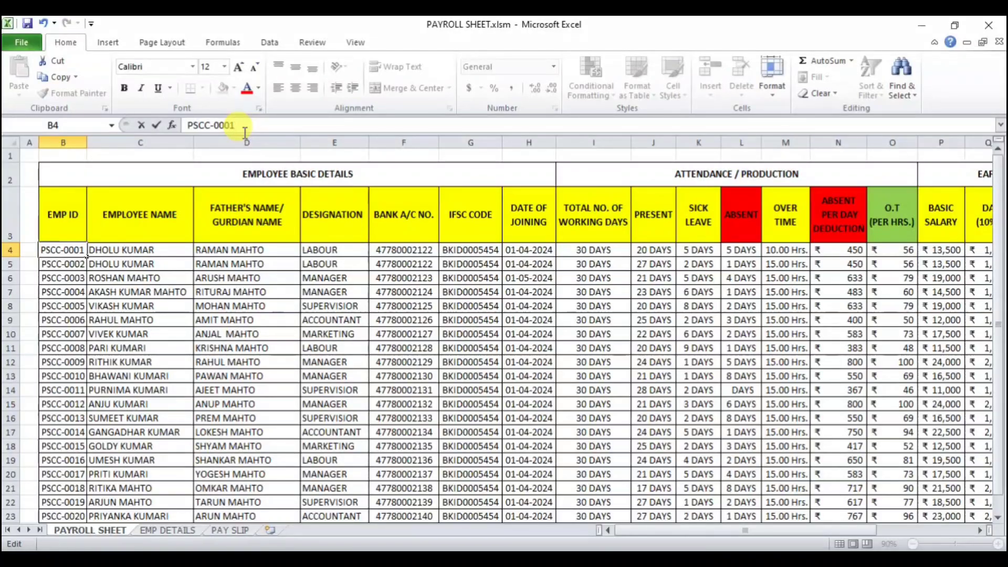
key("Tab")
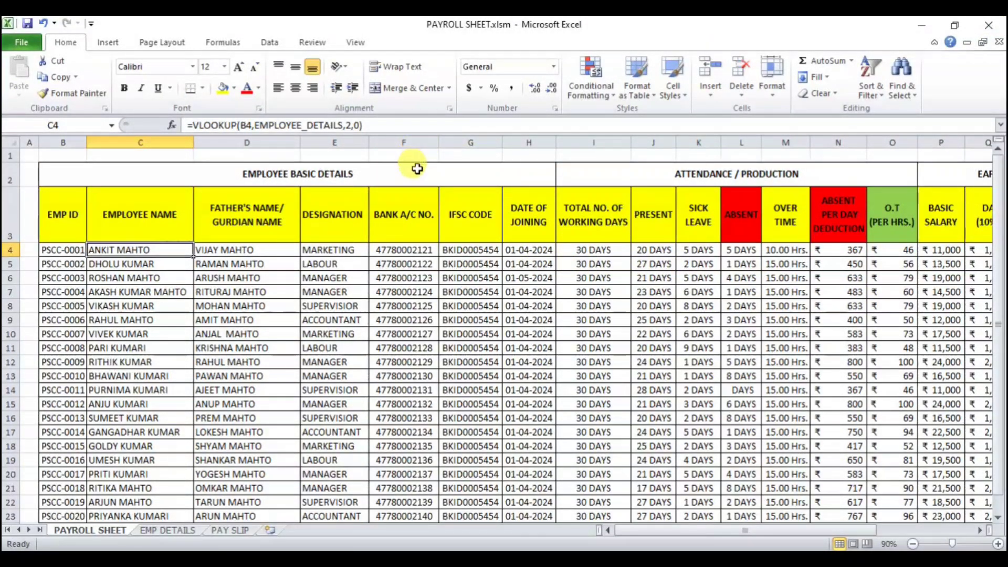
Step: Review the Employee Basic Details and Attendance / Production column headers on the Payroll Sheet
left_click(328, 178)
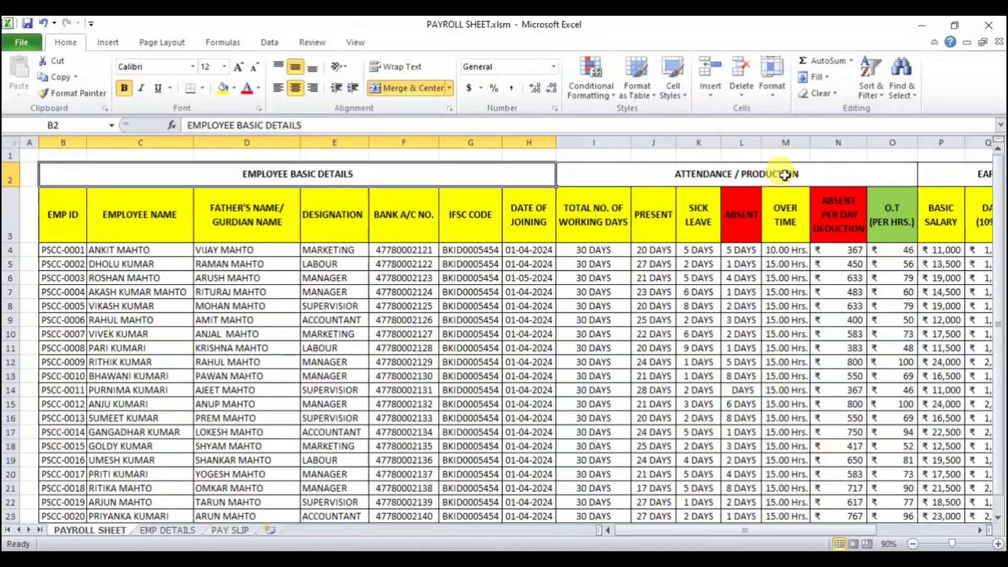
left_click(768, 177)
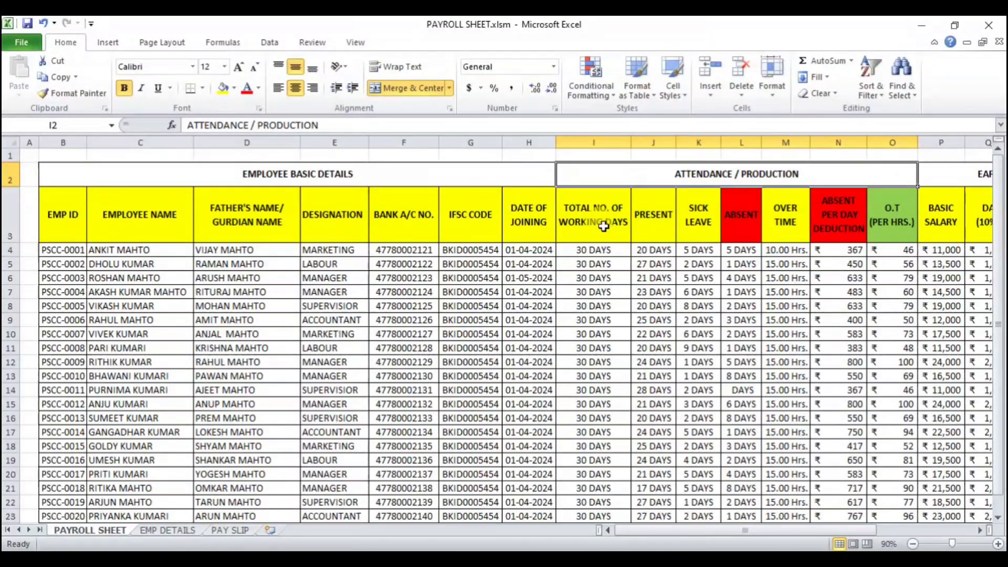
left_click(665, 215)
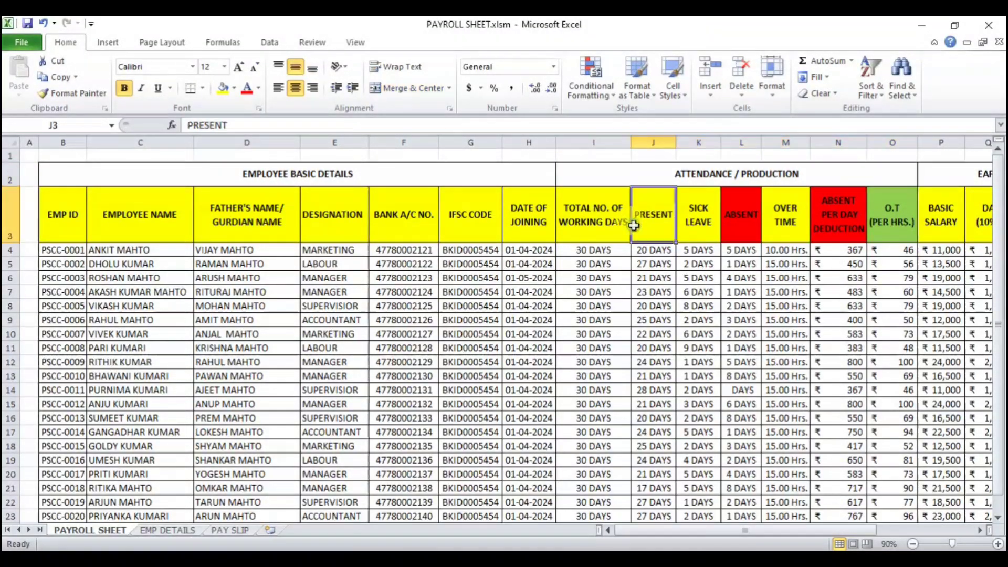
left_click(703, 214)
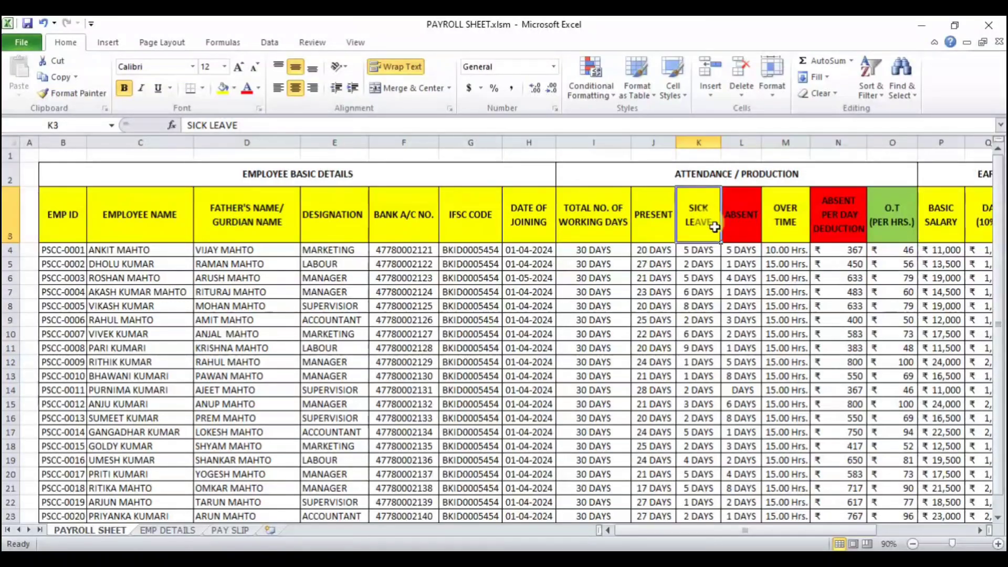
left_click(740, 220)
left_click(784, 219)
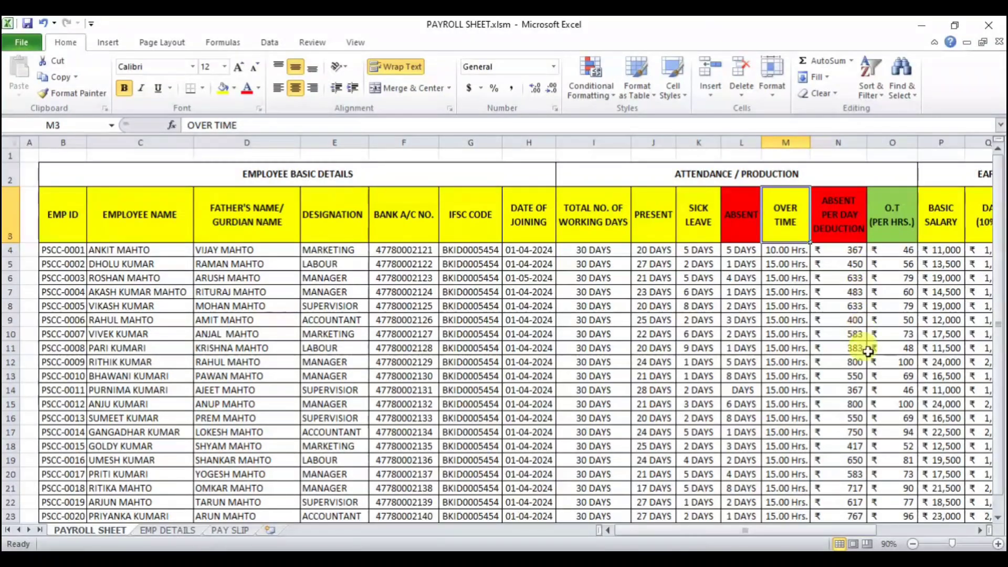
Step: Review the Earnings for Employee and Deduction from Employee column headers through ESI@.75%
left_click(978, 531)
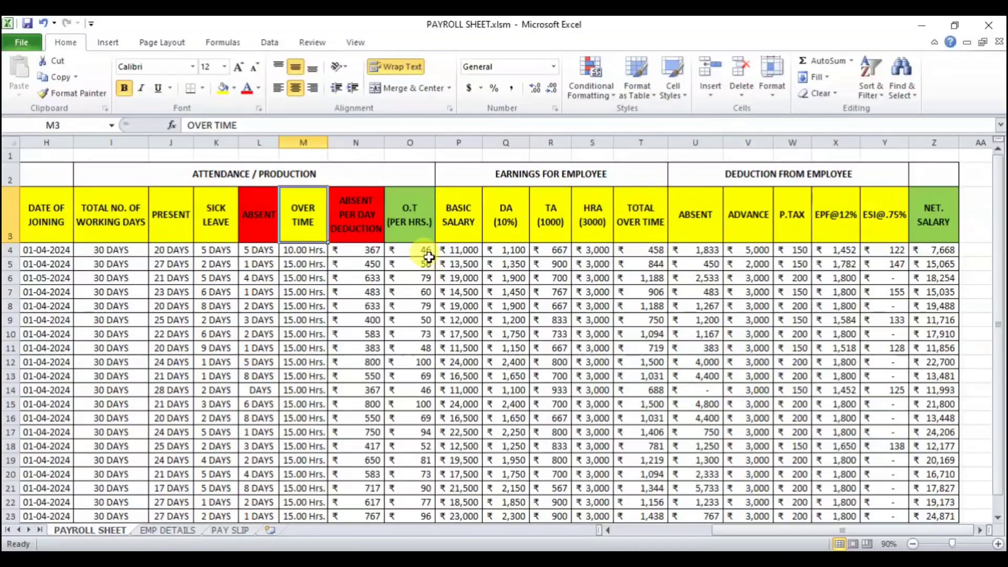
left_click(456, 223)
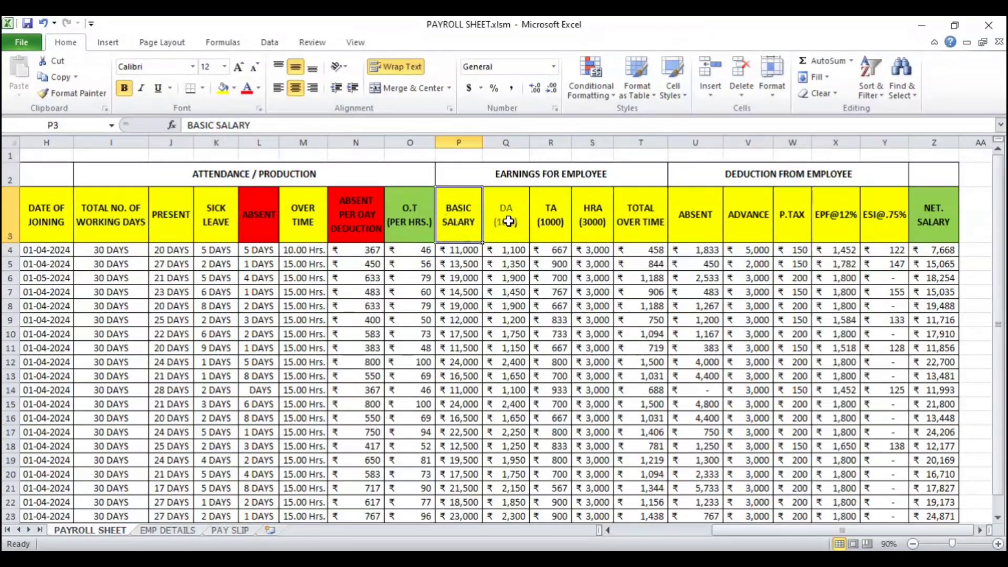
left_click(507, 222)
left_click(549, 223)
left_click(592, 223)
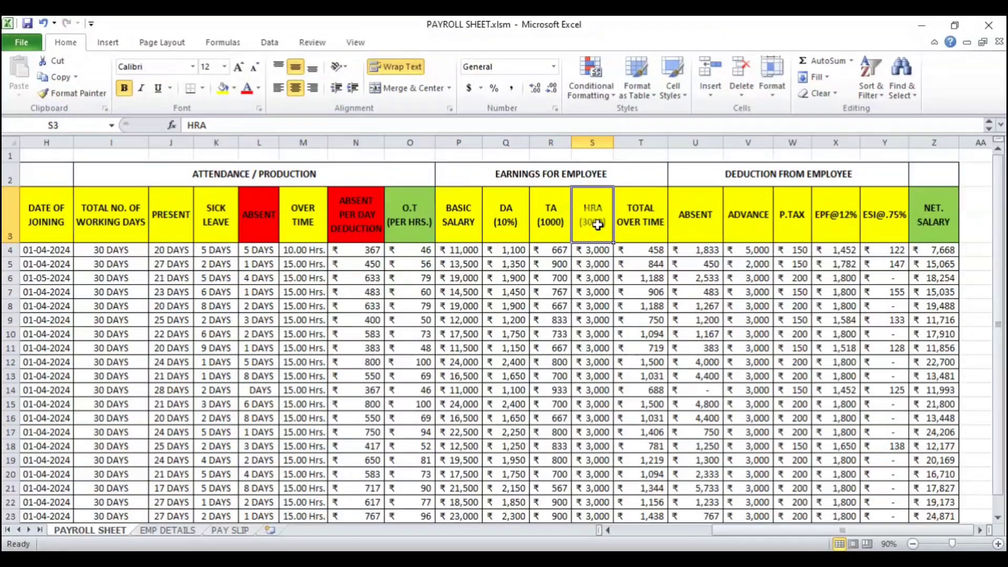
left_click(641, 223)
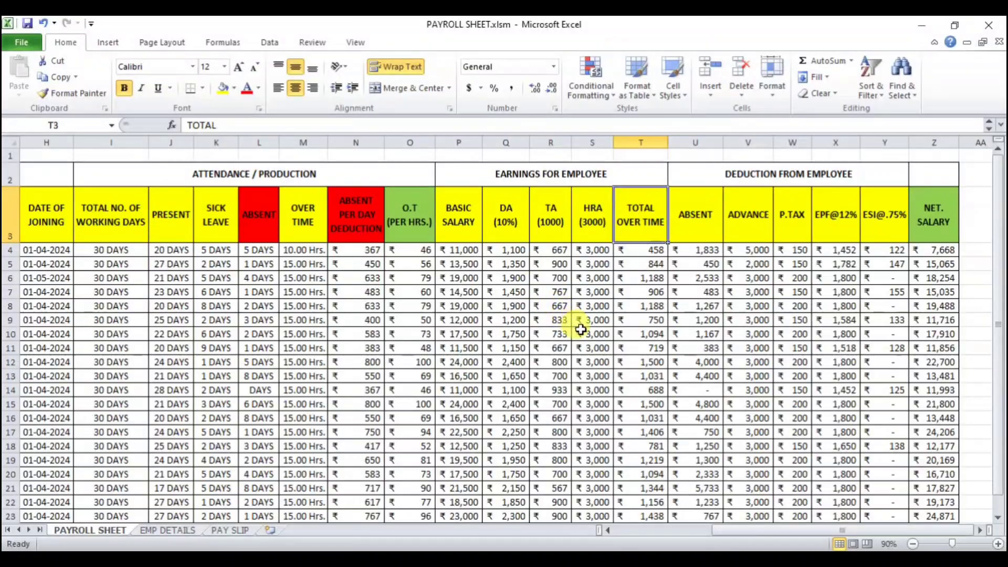
left_click(702, 224)
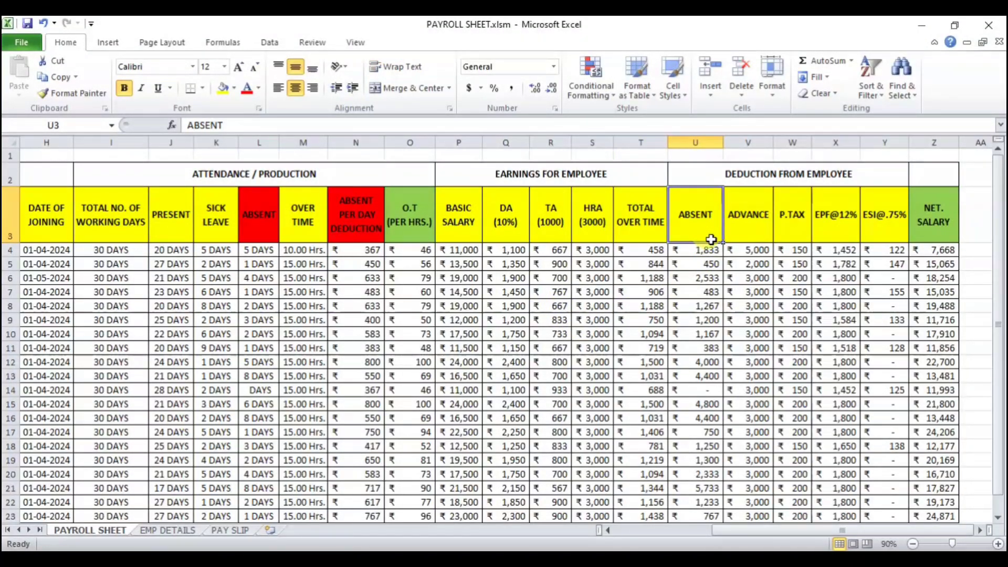
left_click(745, 225)
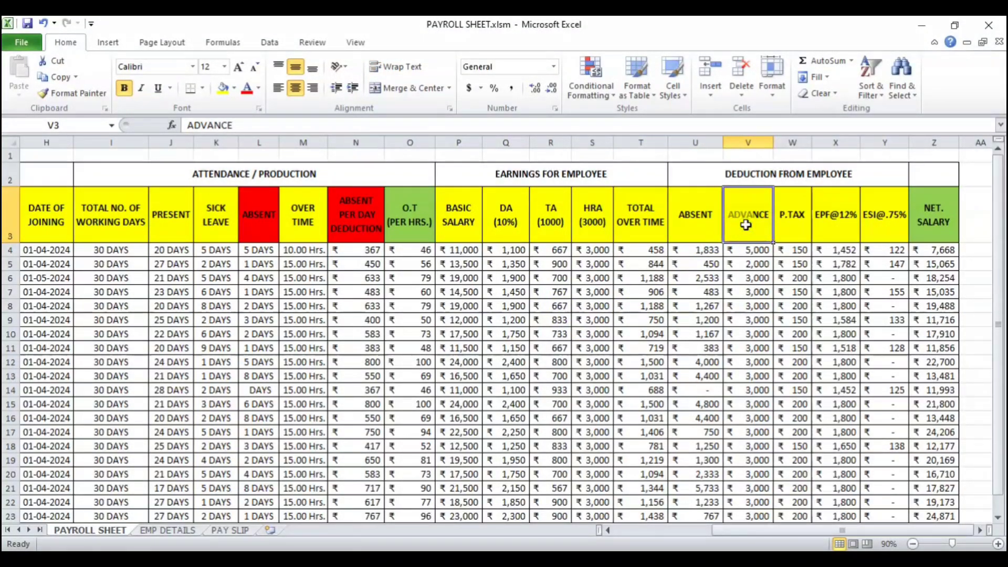
left_click(802, 219)
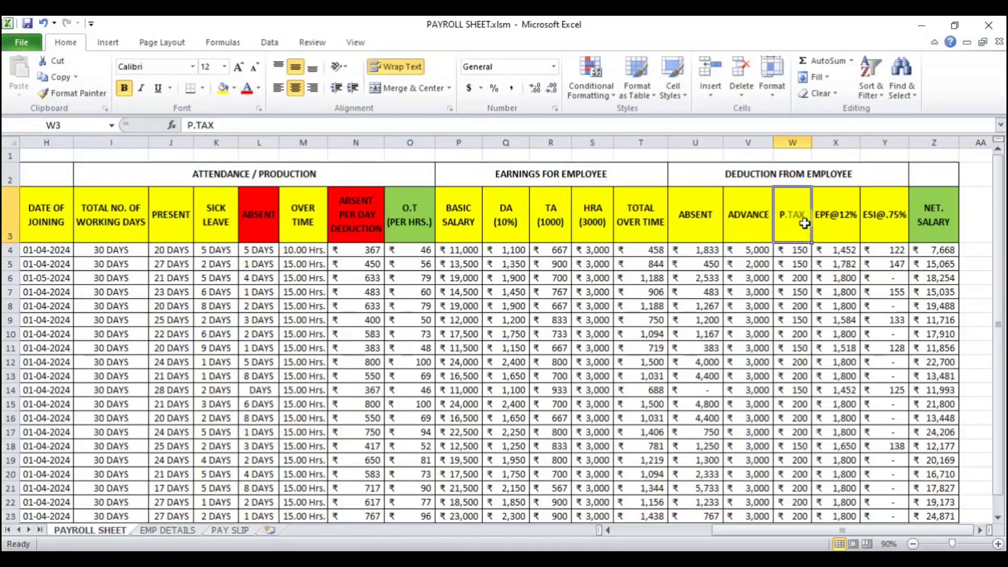
left_click(830, 229)
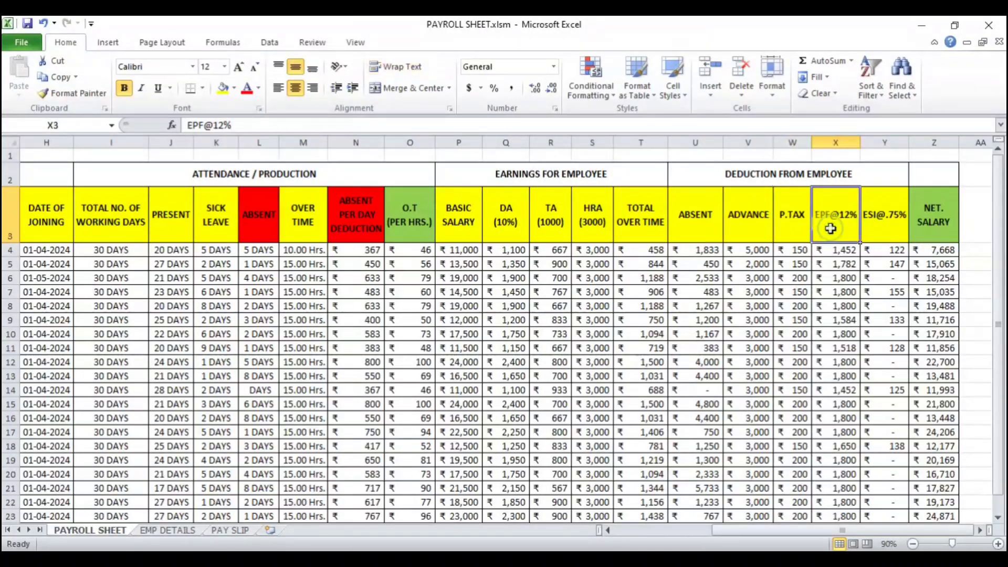
left_click(872, 229)
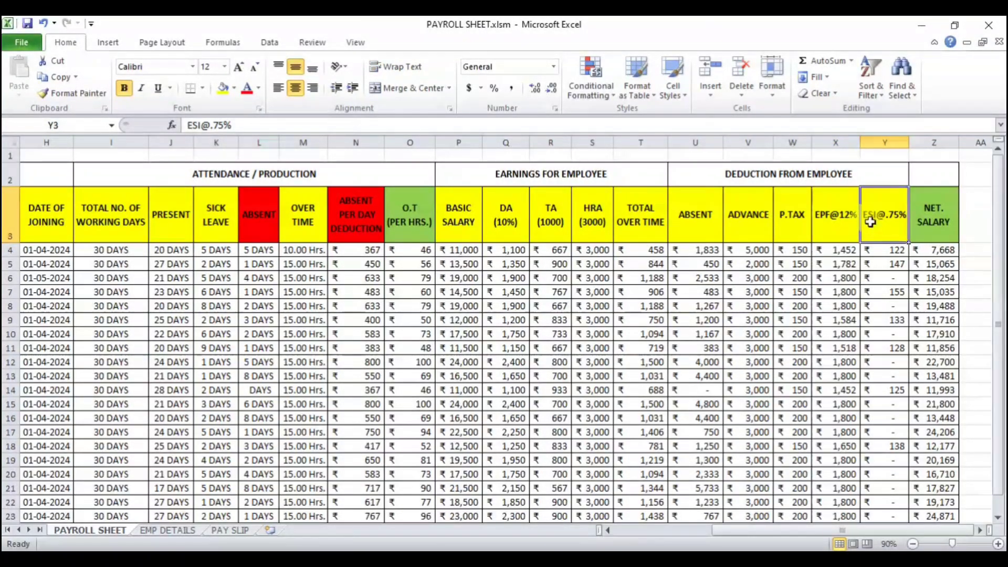
Step: Review the Earnings, Deduction from Employee and Net Salary column headers and the rows below them on the Payroll Sheet
left_click(709, 174)
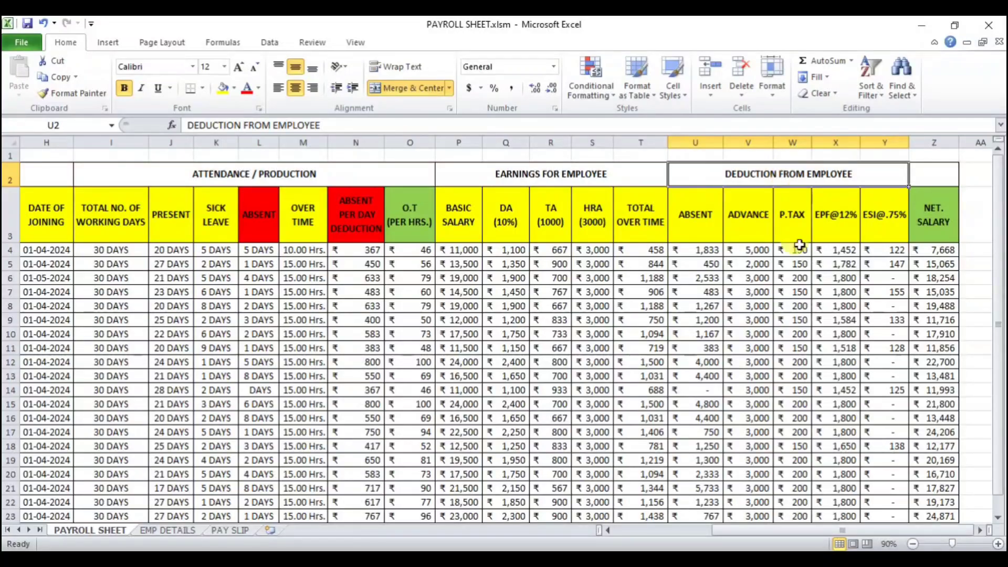
left_click(538, 177)
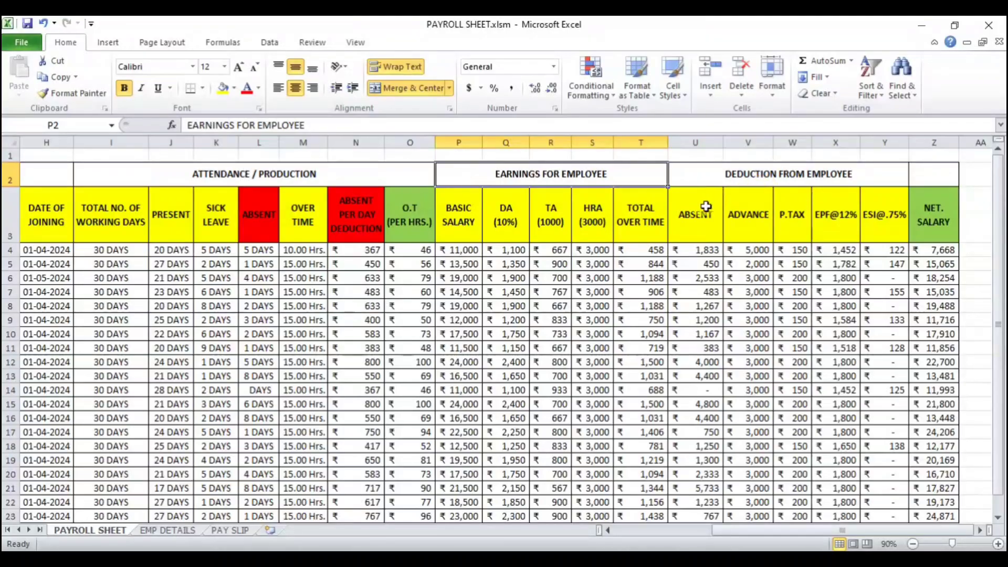
left_click_drag(706, 207, 837, 207)
left_click(796, 199)
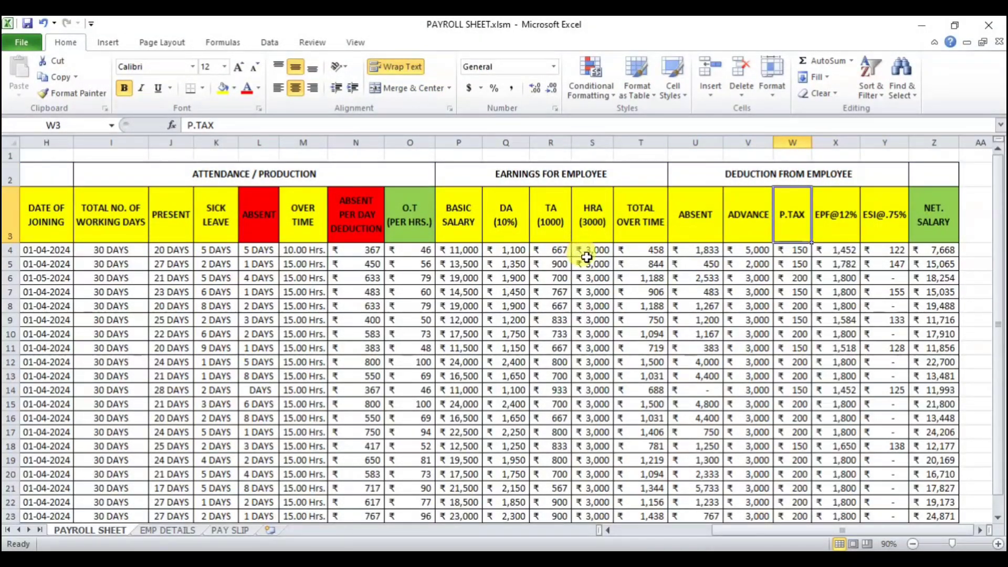
left_click(935, 228)
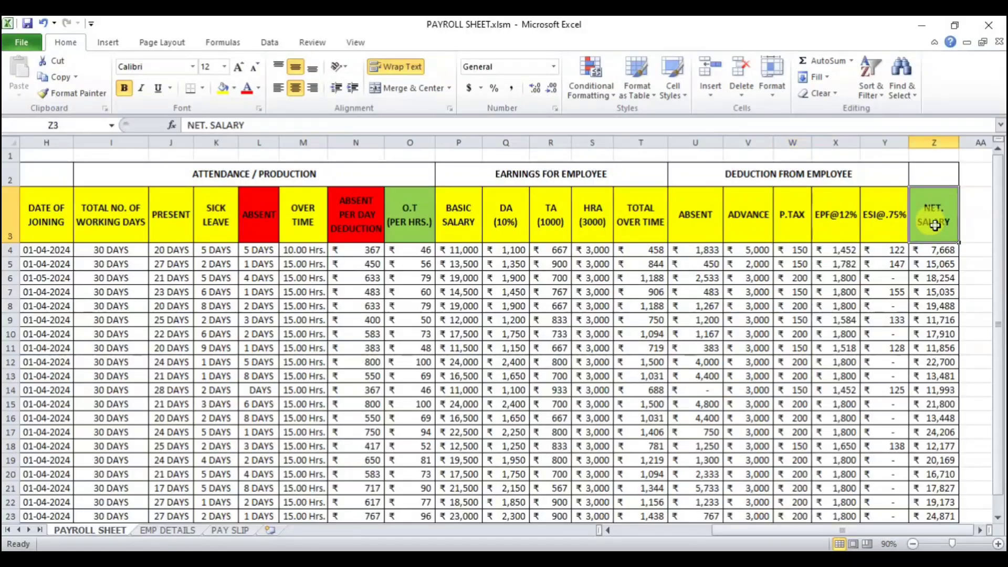
scroll(983, 334, "down", 2)
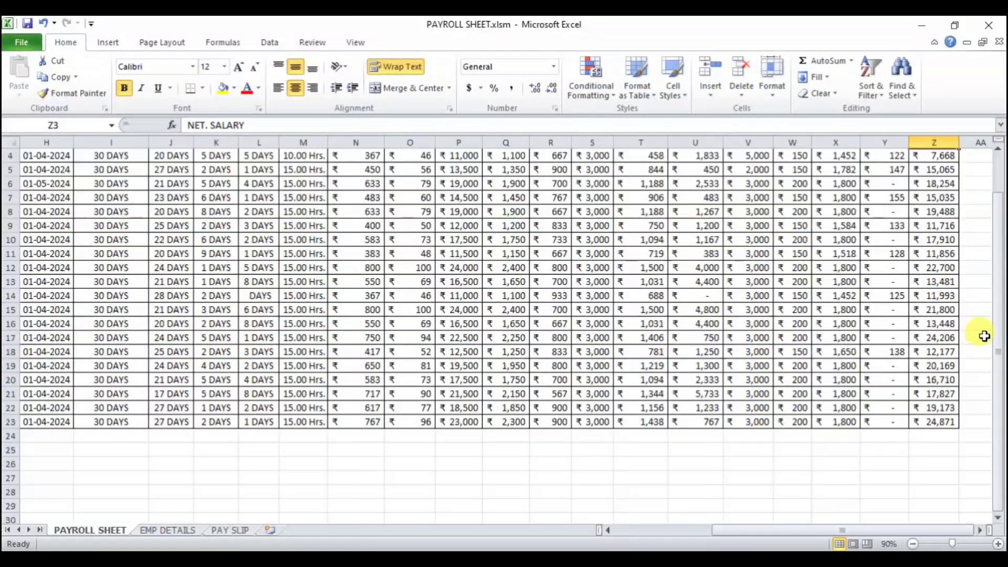
scroll(983, 335, "up", 2)
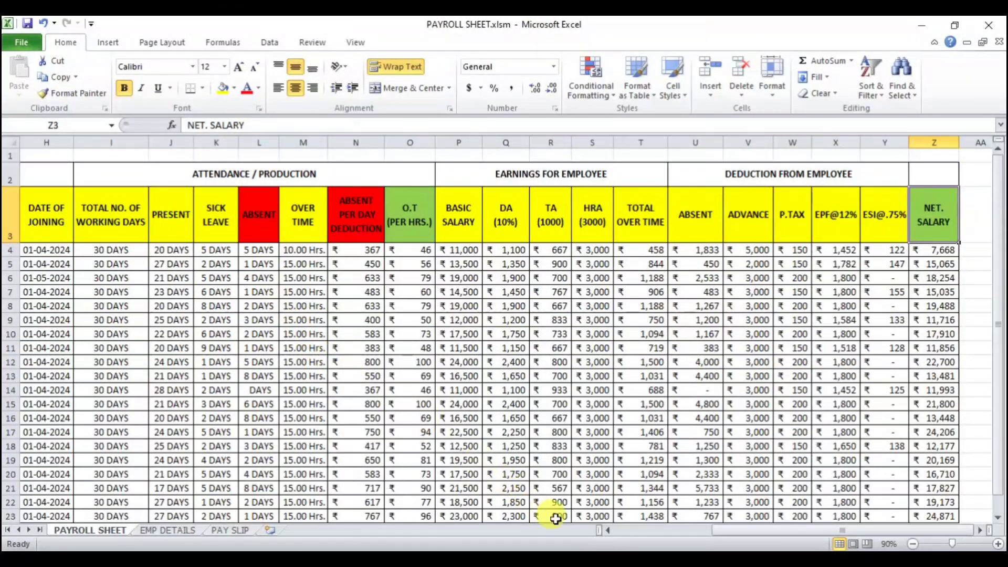
Step: Inspect the VLOOKUP formulas behind the second employee's name, father's name, bank, IFSC, joining date and working-days cells
left_click_drag(723, 531, 608, 532)
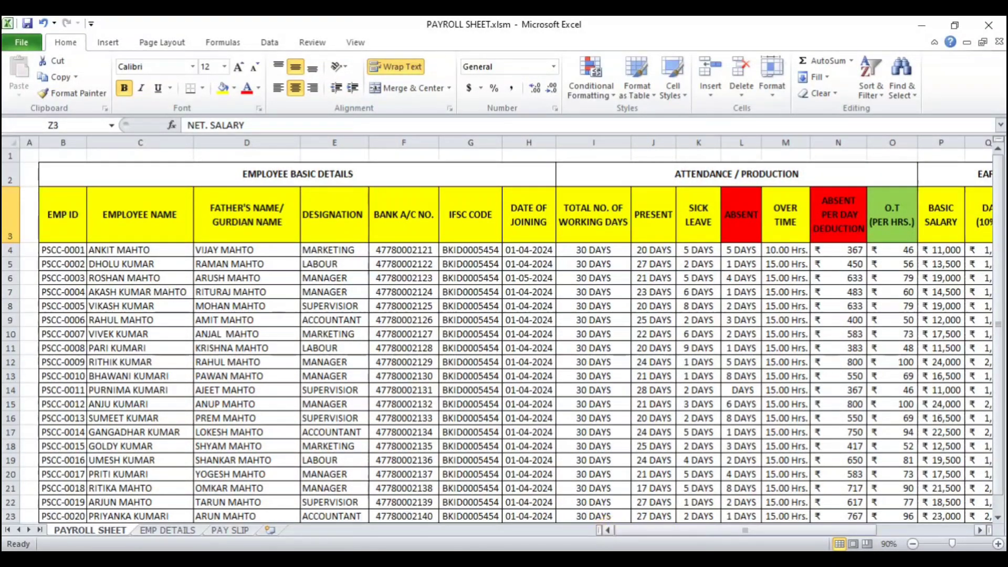
left_click_drag(811, 534, 756, 531)
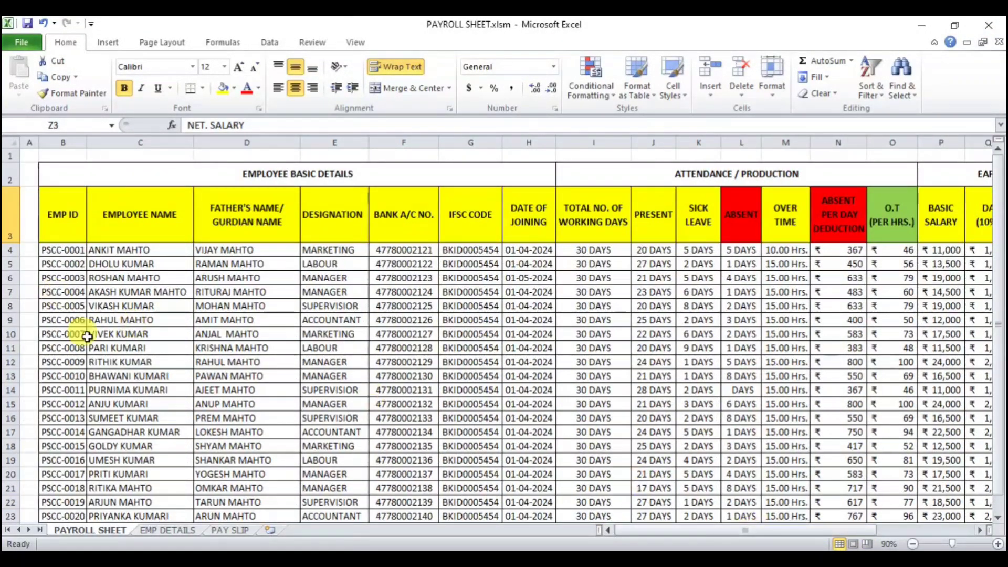
left_click(61, 264)
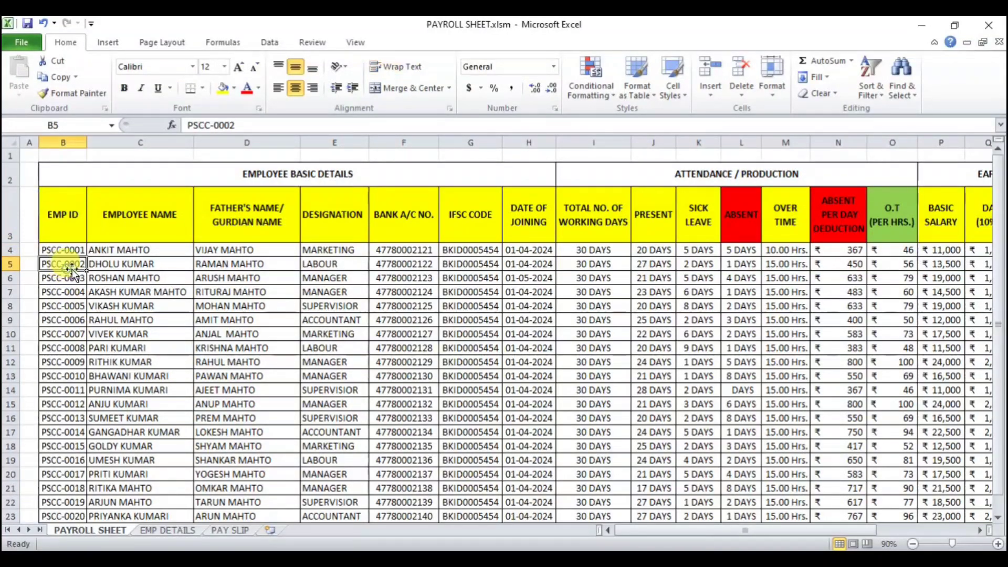
left_click(146, 281)
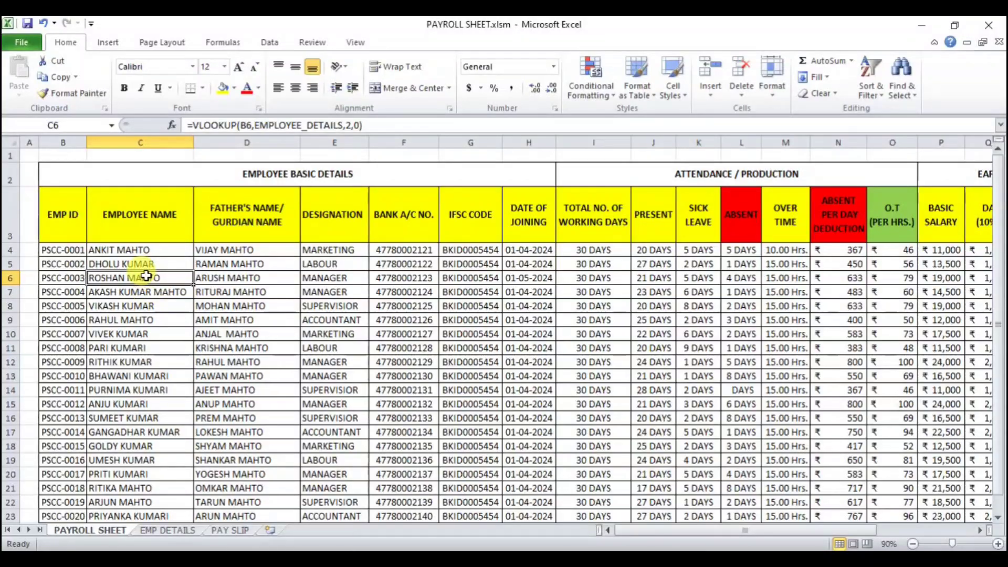
left_click(319, 264)
left_click(406, 267)
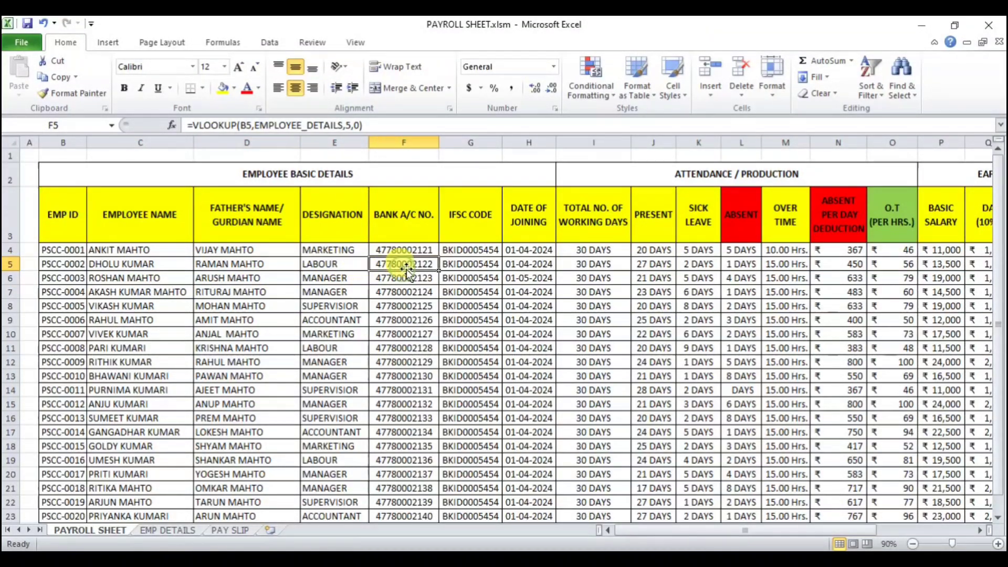
left_click(477, 264)
left_click(536, 273)
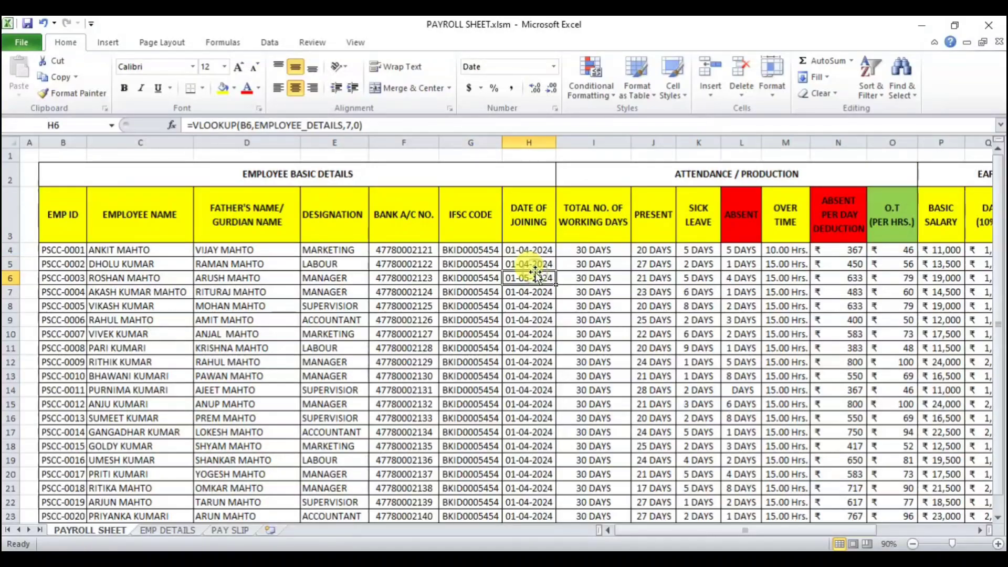
left_click(594, 264)
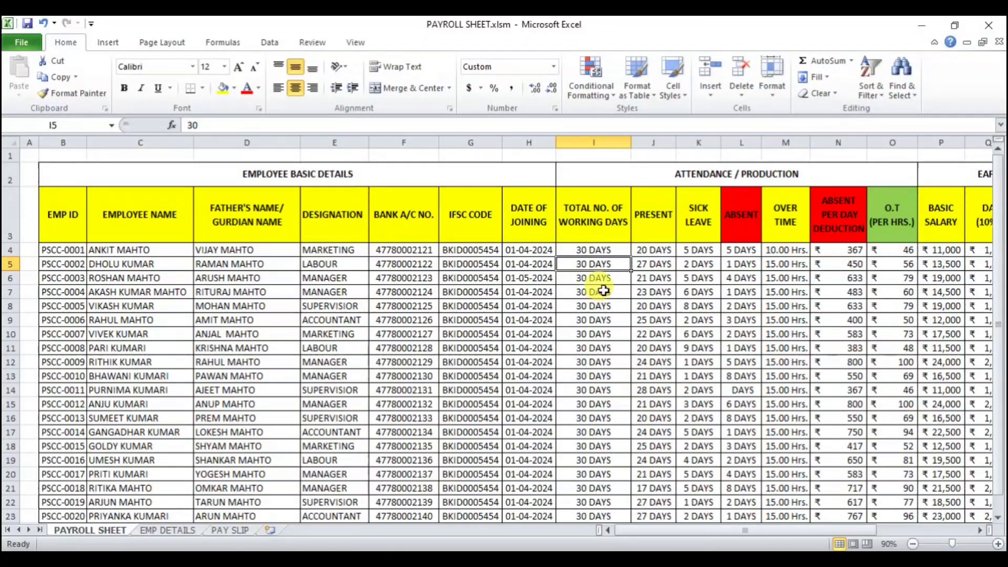
Step: Open the Employee Details sheet and scroll through its employee records
left_click(156, 530)
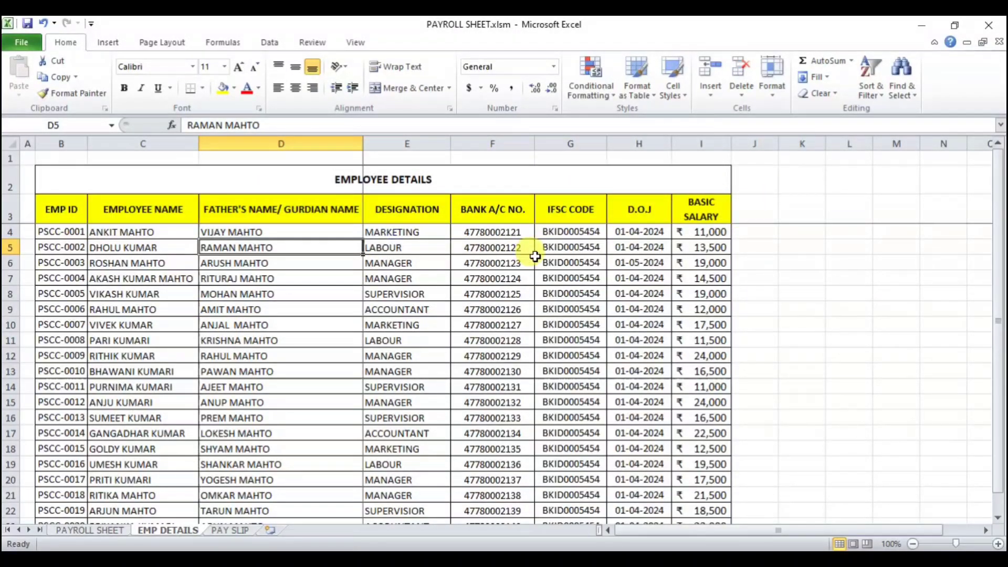
scroll(391, 260, "down", 3)
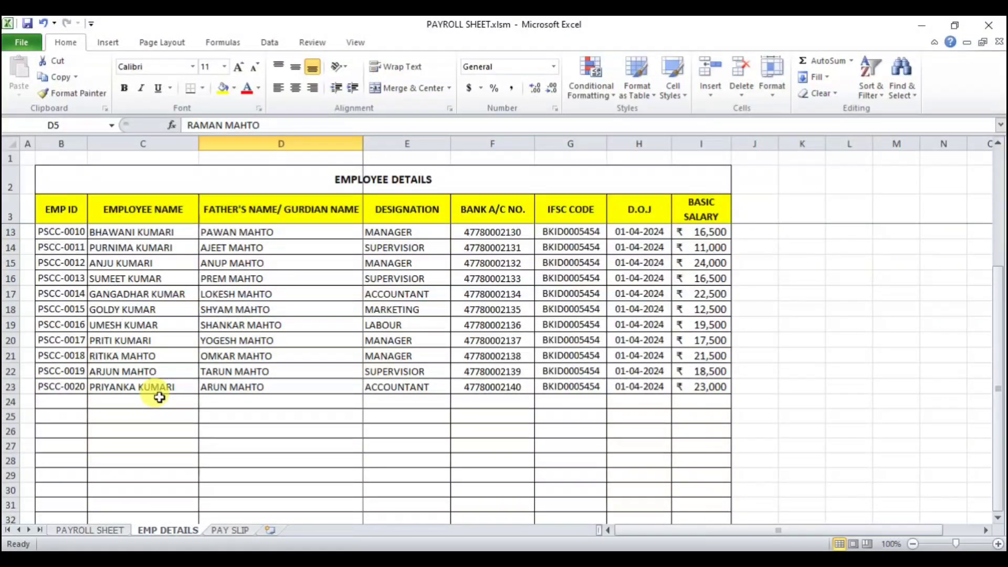
scroll(165, 396, "up", 3)
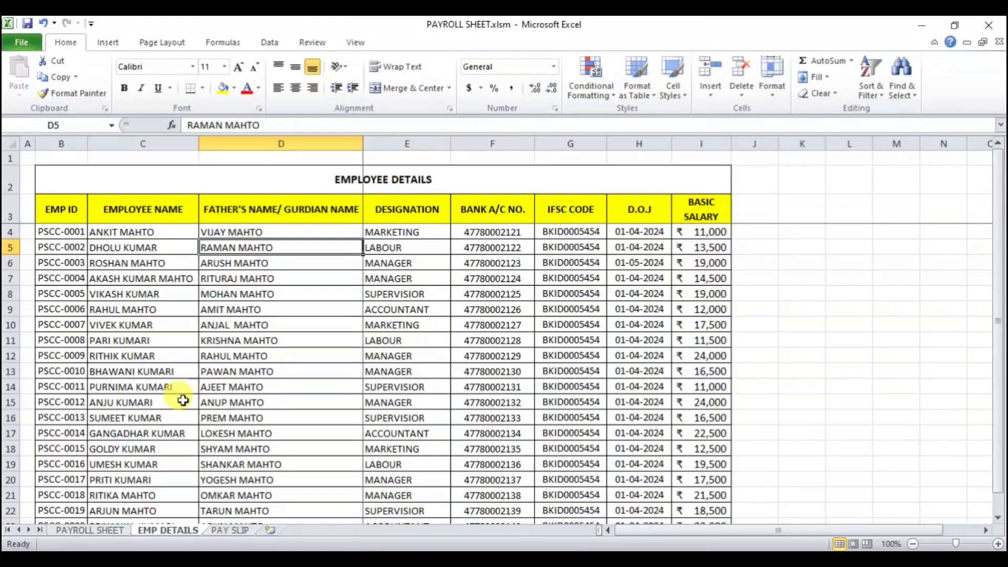
Step: Select the Employee Details table down to row 500 and define it as the named range EMP_DETAILS
left_click_drag(49, 172, 698, 508)
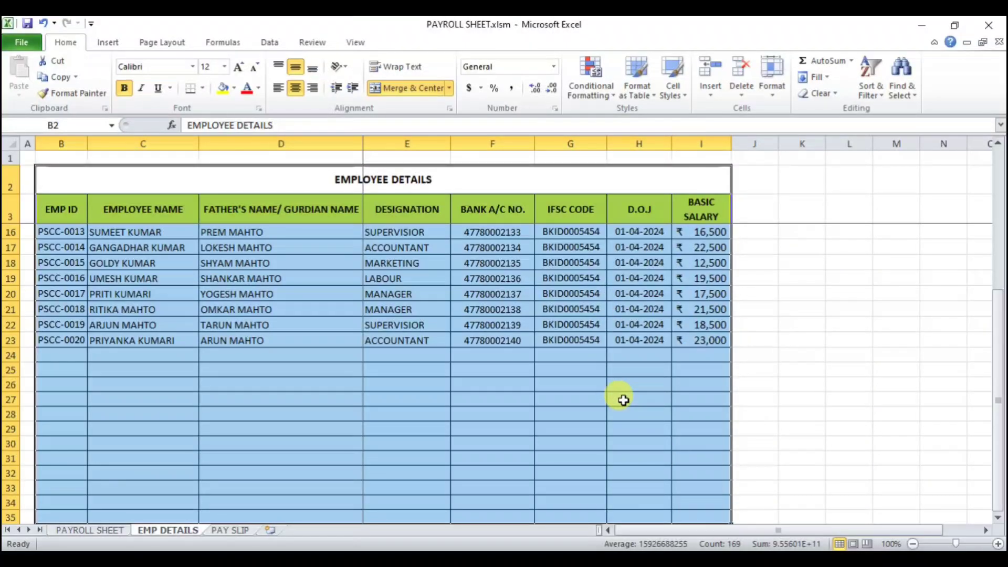
key("shift+Down")
key("shift+Down")
key("shift+Down")
key("shift+Down")
key("shift+Down")
key("shift+Down")
key("shift+Down")
key("shift+Down")
key("shift+Down")
key("shift+Down")
key("shift+Down")
key("shift+Down")
key("shift+Down")
key("shift+Down")
key("shift+Down")
key("shift+Down")
key("shift+Down")
key("shift+Down")
key("shift+Down")
key("shift+Down")
key("shift+Down")
key("shift+Down")
key("shift+Down")
key("shift+Down")
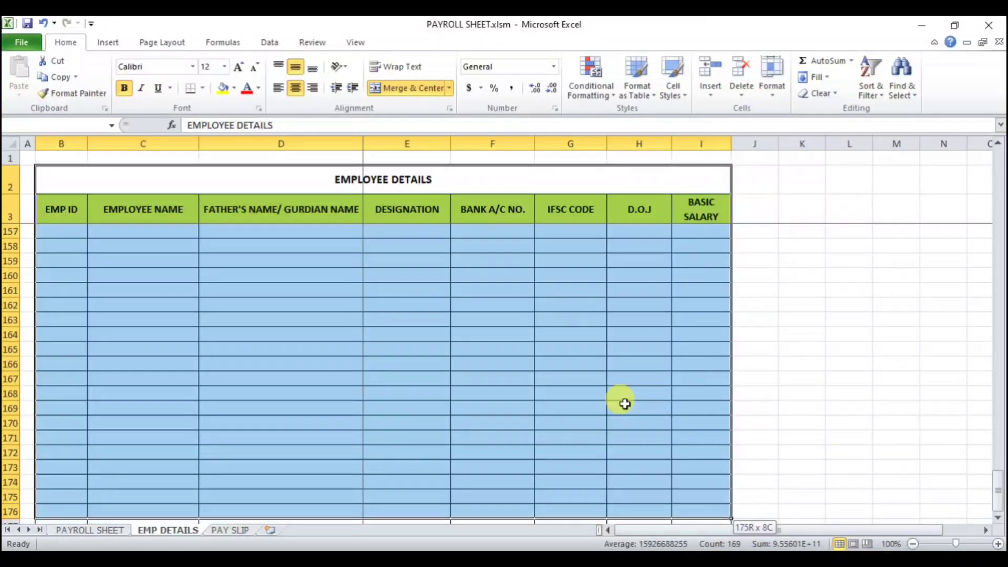
key("shift+Down")
key("shift+Down")
key("shift+Down")
key("shift+Down")
key("shift+Down")
key("shift+Down")
key("shift+Down")
key("shift+Down")
key("shift+Down")
key("shift+Down")
key("shift+Down")
key("shift+Down")
key("shift+Down")
key("shift+Down")
key("shift+Down")
key("shift+Down")
key("shift+Down")
key("shift+Down")
key("shift+Down")
key("shift+Down")
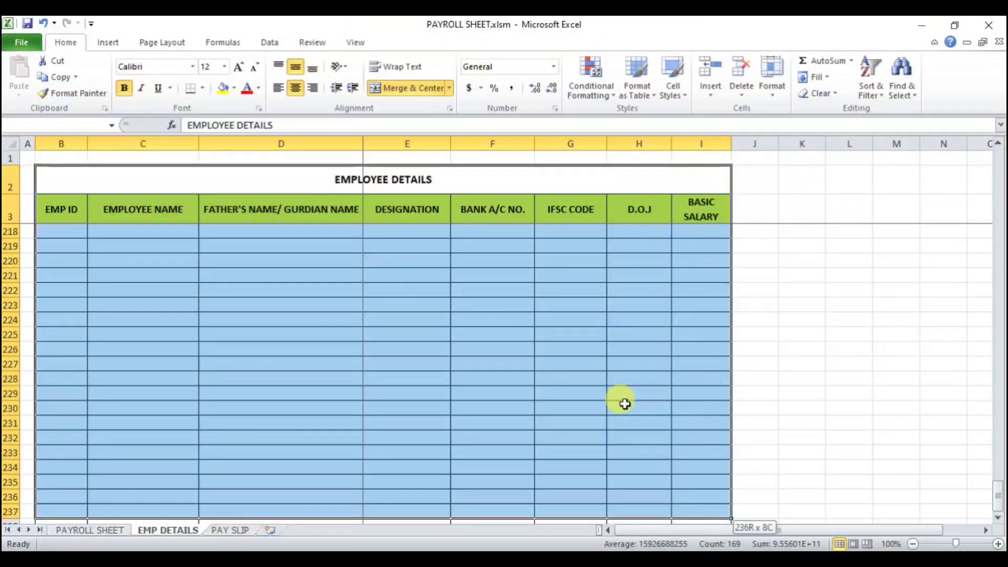
key("shift+Down")
key("shift+Down")
key("shift+Down")
key("shift+Down")
key("shift+Down")
key("shift+Down")
key("shift+Down")
key("shift+Down")
key("shift+Down")
key("shift+Down")
key("shift+Down")
key("shift+Down")
key("shift+Down")
key("shift+Down")
key("shift+Down")
key("shift+Down")
key("shift+Down")
key("shift+Down")
key("shift+Down")
key("shift+Down")
key("shift+Down")
key("shift+Down")
key("shift+Down")
key("shift+Down")
key("shift+Down")
key("shift+Down")
key("shift+Down")
key("shift+Down")
key("shift+Down")
key("shift+Down")
key("shift+Down")
key("shift+Down")
key("shift+Down")
key("shift+Down")
key("shift+Down")
key("shift+Down")
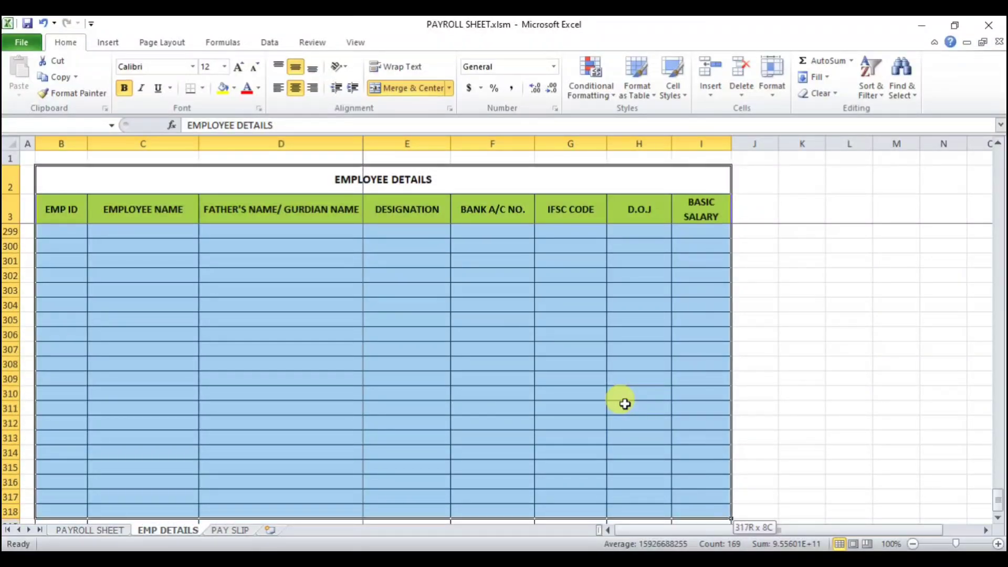
key("shift+Down")
key("shift+Down")
key("shift+Down")
key("shift+Down")
key("shift+Down")
key("shift+Down")
key("shift+Down")
key("shift+Down")
key("shift+Down")
key("shift+Down")
key("shift+Down")
key("shift+Down")
key("shift+Down")
key("shift+Down")
key("shift+Down")
key("shift+Down")
key("shift+Down")
key("shift+Down")
key("shift+Down")
key("shift+Down")
key("shift+Down")
key("shift+Down")
key("shift+Down")
key("shift+Down")
key("shift+Down")
key("shift+Down")
key("shift+Down")
key("shift+Down")
key("shift+Down")
key("shift+Down")
key("shift+Down")
key("shift+Down")
key("shift+Down")
key("shift+Down")
key("shift+Down")
key("shift+Down")
key("shift+Down")
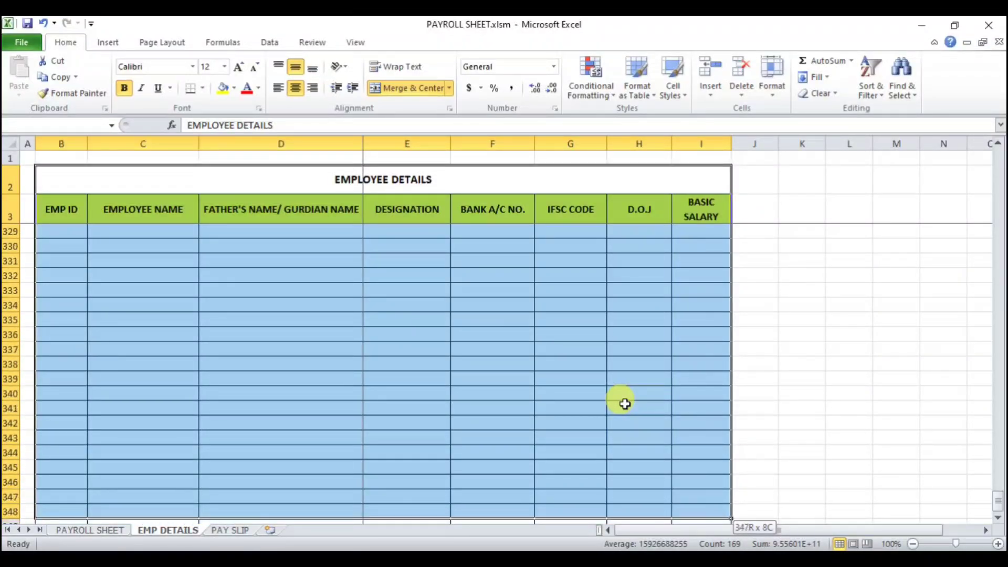
key("shift+Down")
key("shift+Down")
key("shift+Down")
key("shift+Down")
key("shift+Down")
key("shift+Down")
key("shift+Down")
key("shift+Down")
key("shift+Down")
key("shift+Down")
key("shift+Down")
key("shift+Down")
key("shift+Down")
key("shift+Down")
key("shift+Down")
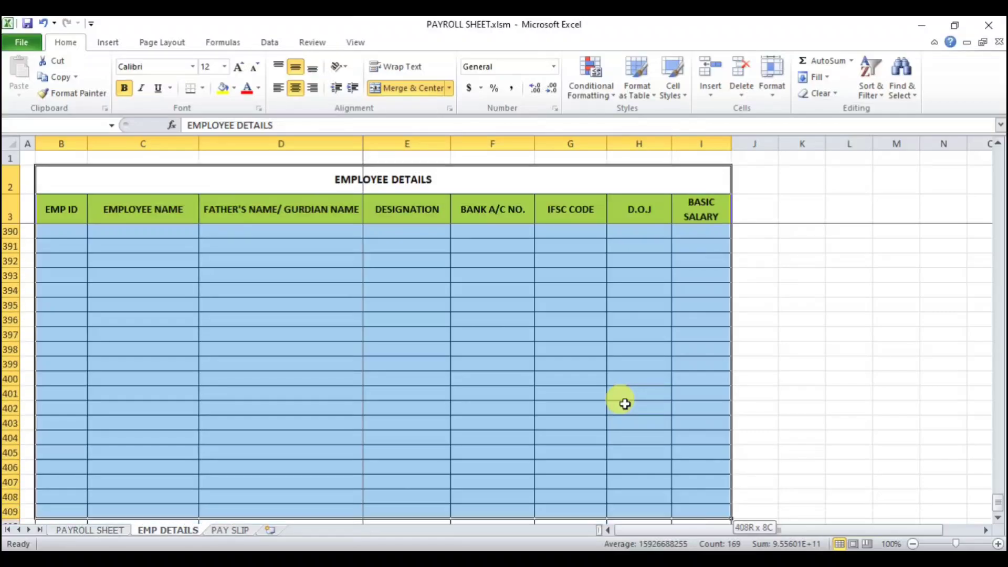
key("shift+Down")
key("shift+Down")
key("shift+Down")
key("shift+Down")
key("shift+Down")
key("shift+Down")
key("shift+Down")
key("shift+Down")
key("shift+Down")
key("shift+Down")
key("shift+Down")
key("shift+Down")
key("shift+Down")
key("shift+Down")
key("shift+Down")
key("shift+Down")
key("shift+Down")
key("shift+Down")
key("shift+Down")
key("shift+Down")
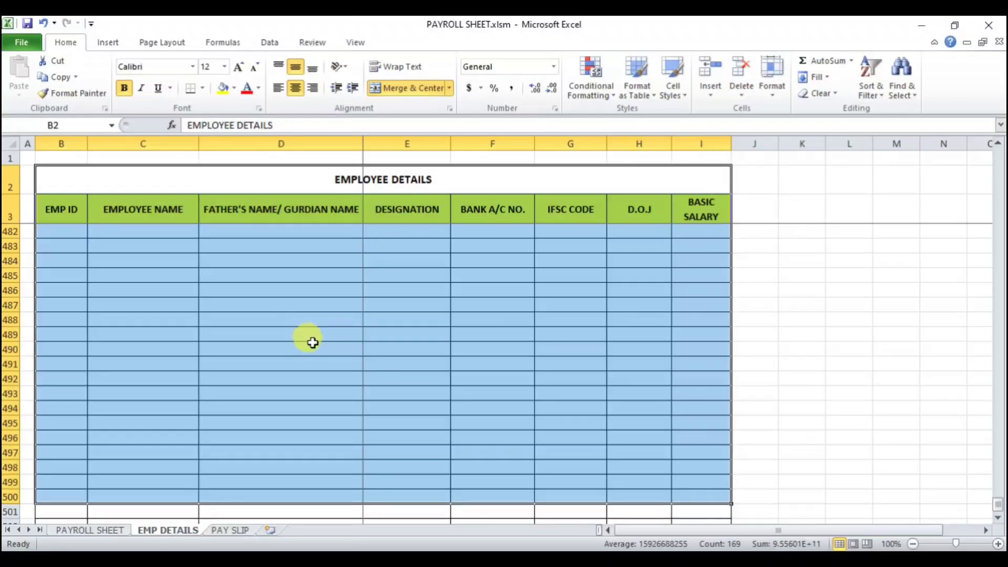
left_click(222, 44)
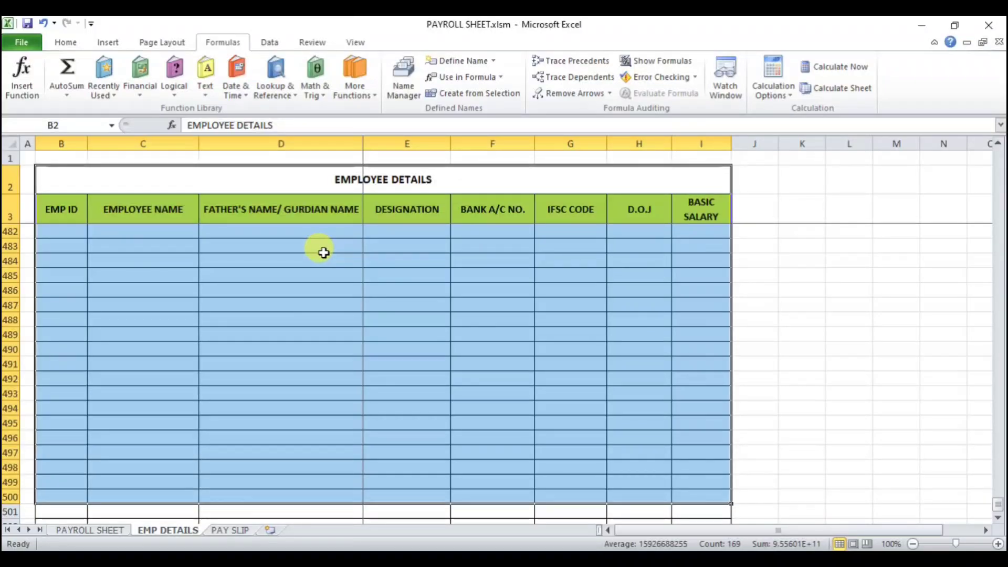
left_click(458, 61)
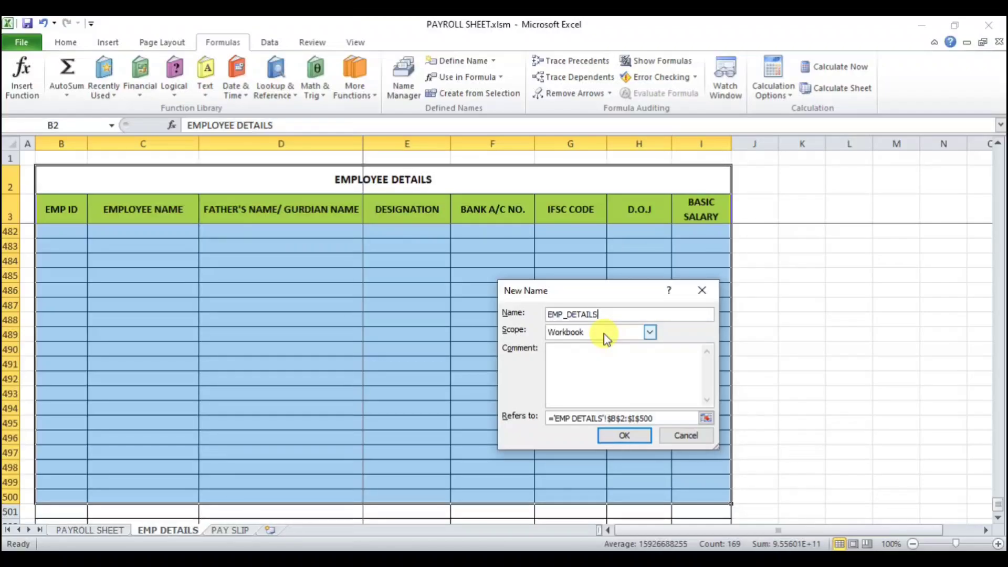
left_click(622, 437)
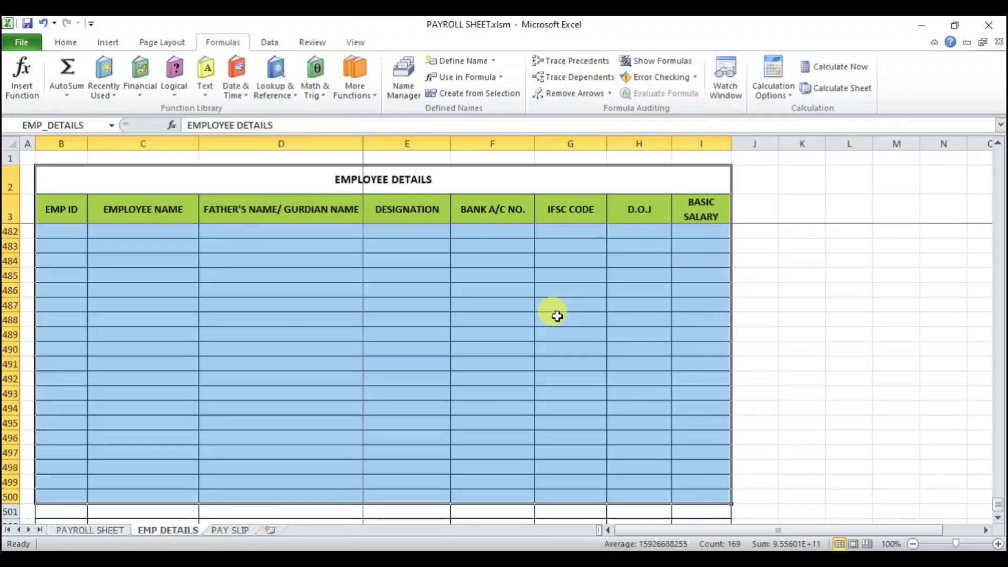
Step: Clear all employee details, attendance, earnings and deduction values on the Payroll Sheet, keeping only the employee IDs
left_click(85, 531)
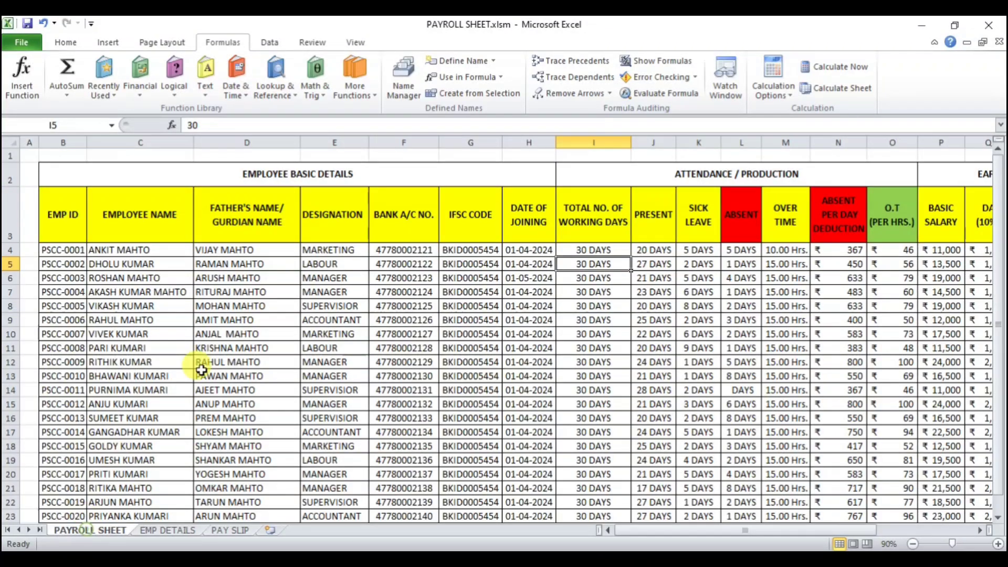
left_click(129, 251)
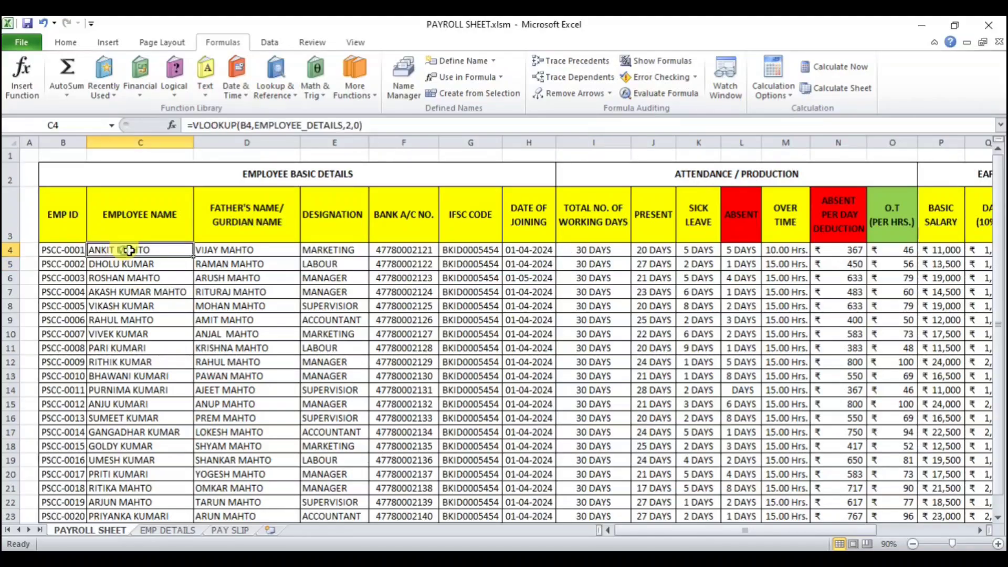
left_click_drag(129, 251, 533, 330)
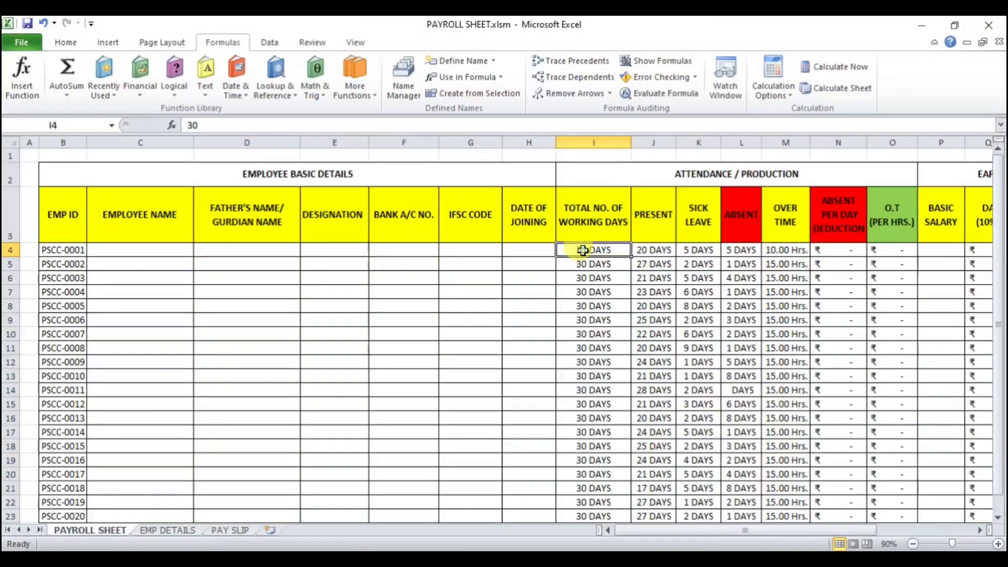
left_click_drag(612, 250, 877, 500)
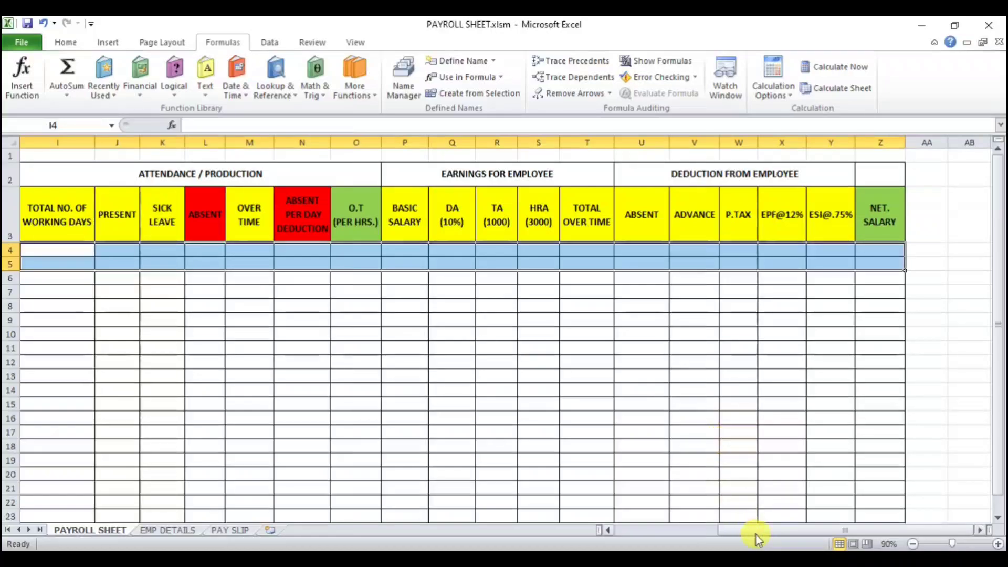
Step: Widen the Emp ID column slightly and check the emptied cells in the first employee row
left_click_drag(756, 534, 653, 531)
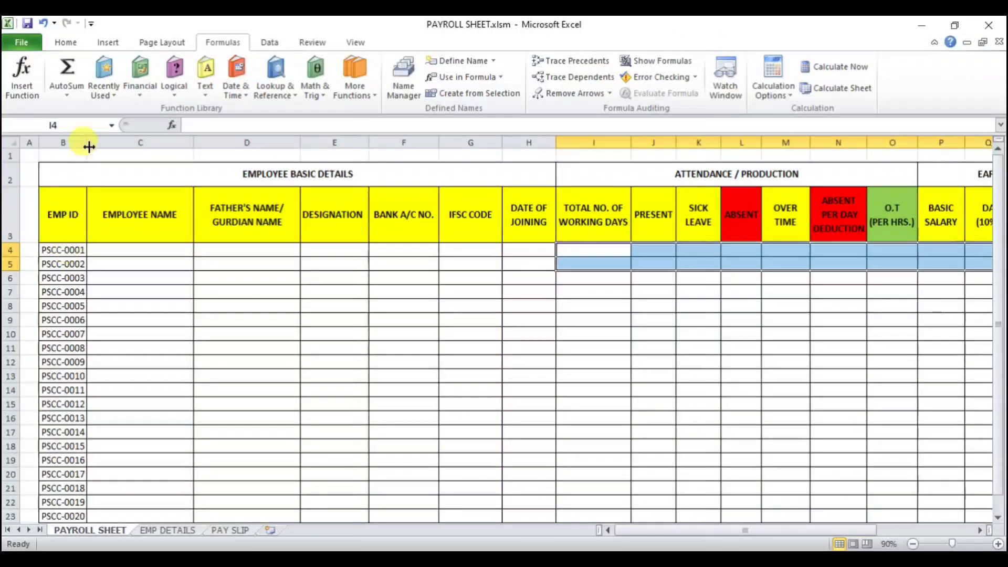
left_click_drag(89, 147, 95, 146)
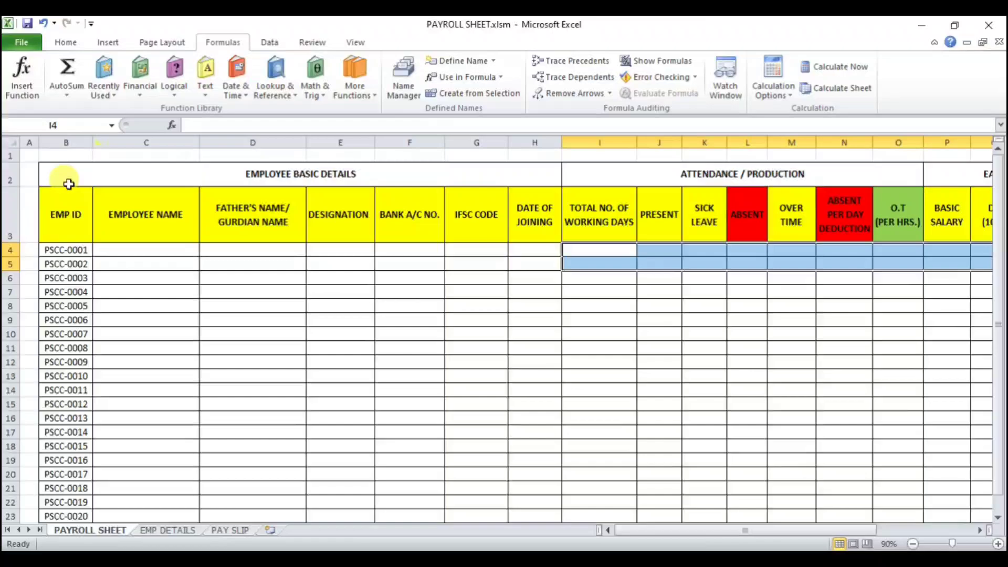
left_click(140, 255)
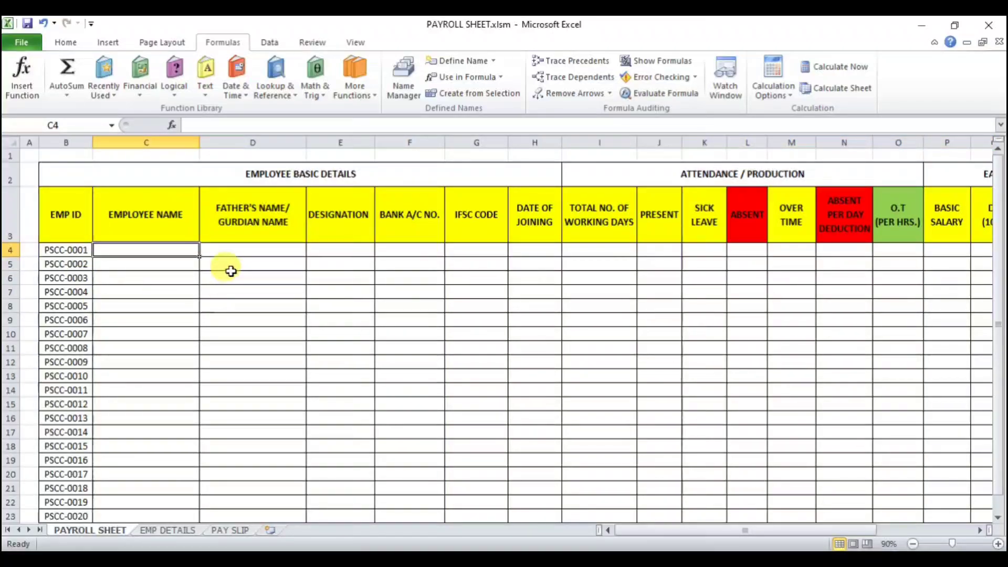
left_click(63, 252)
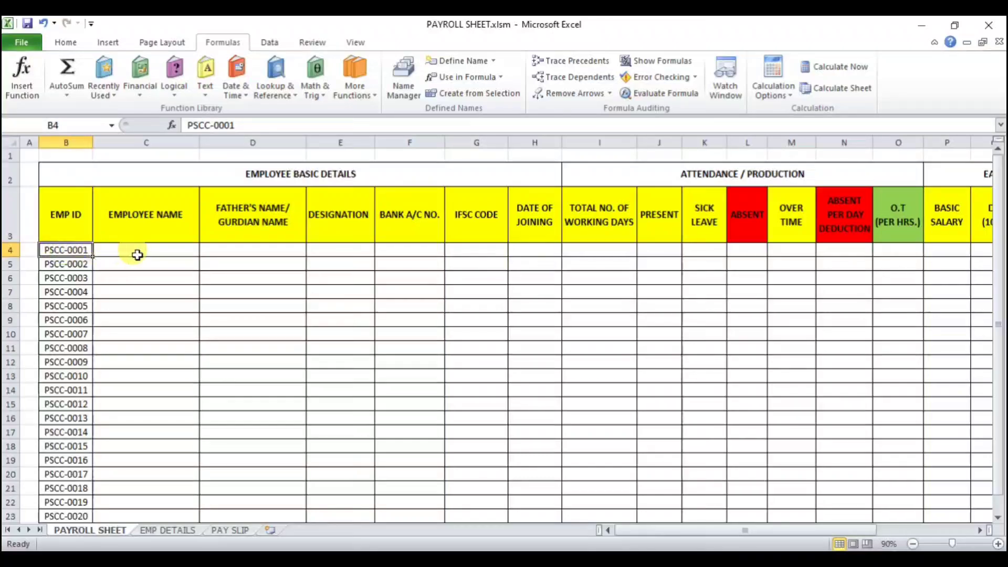
left_click(148, 252)
left_click(235, 250)
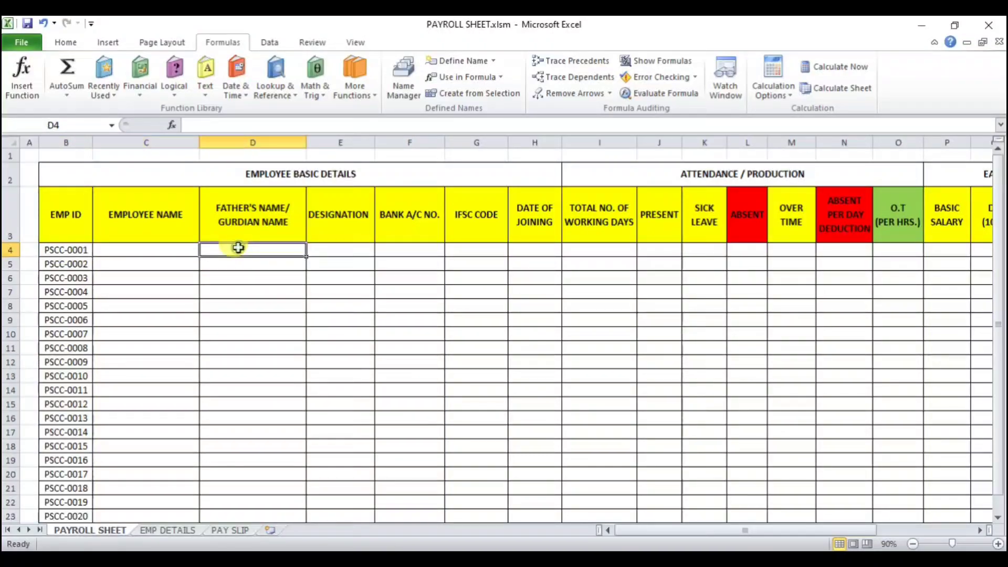
left_click(329, 250)
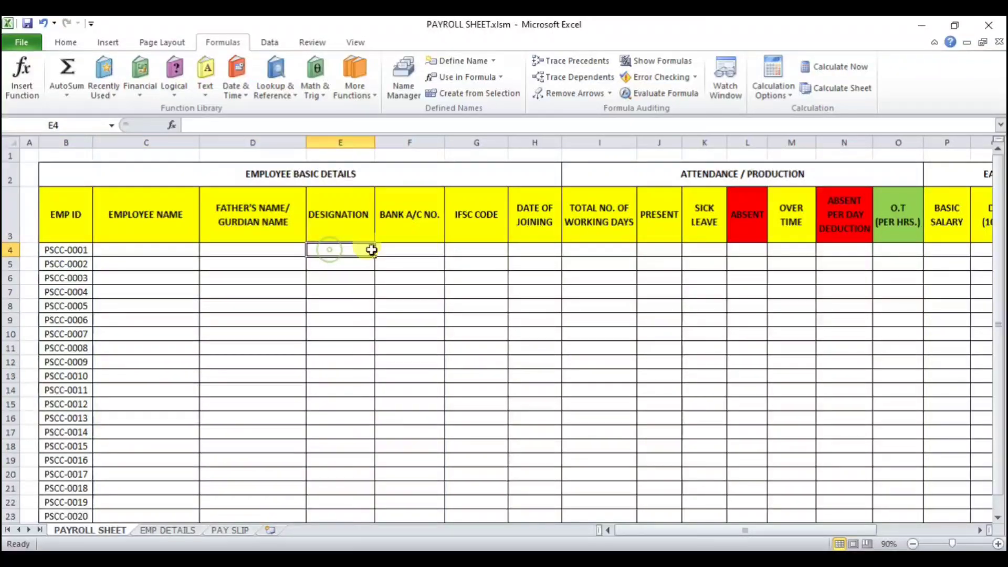
left_click(400, 249)
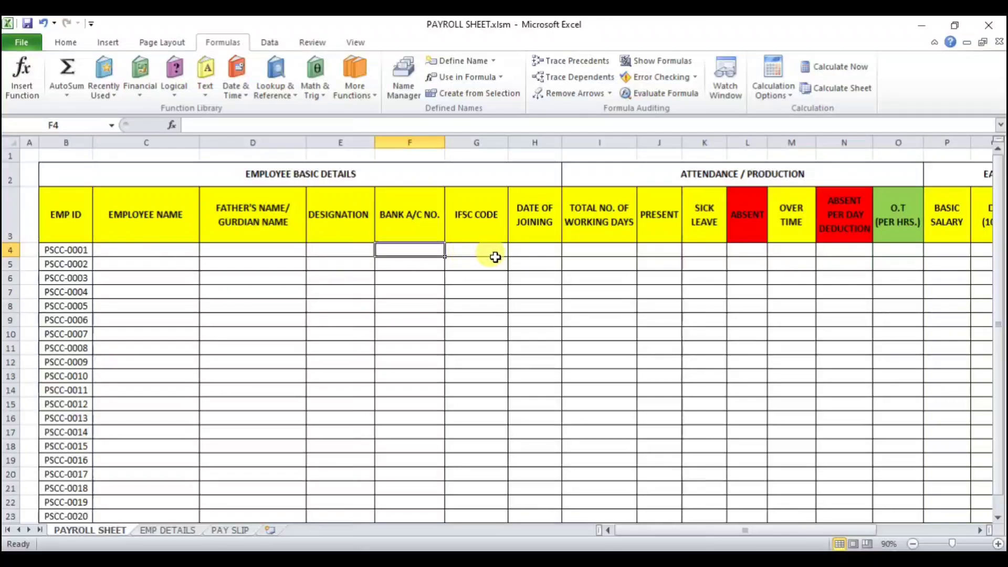
left_click(180, 251)
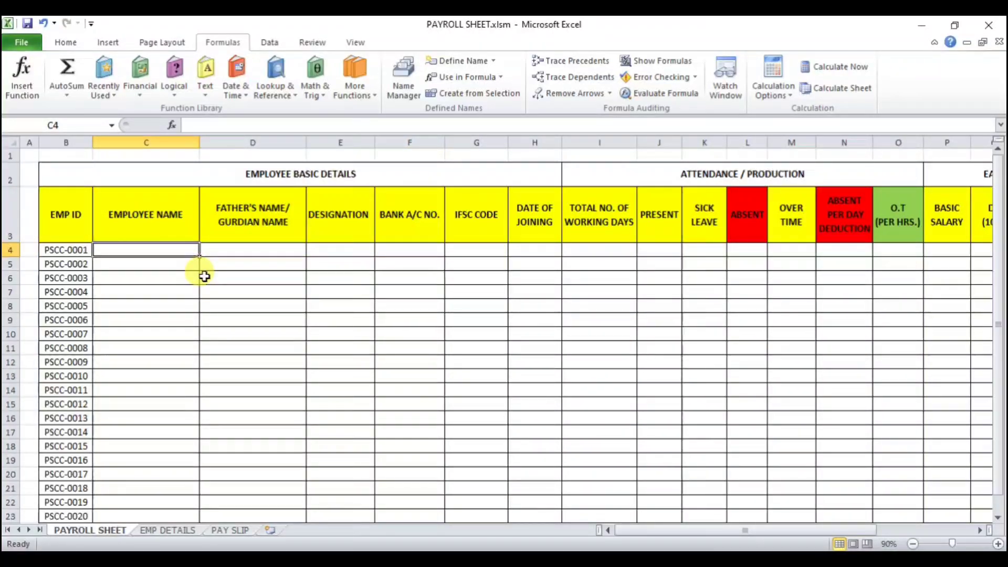
type("=")
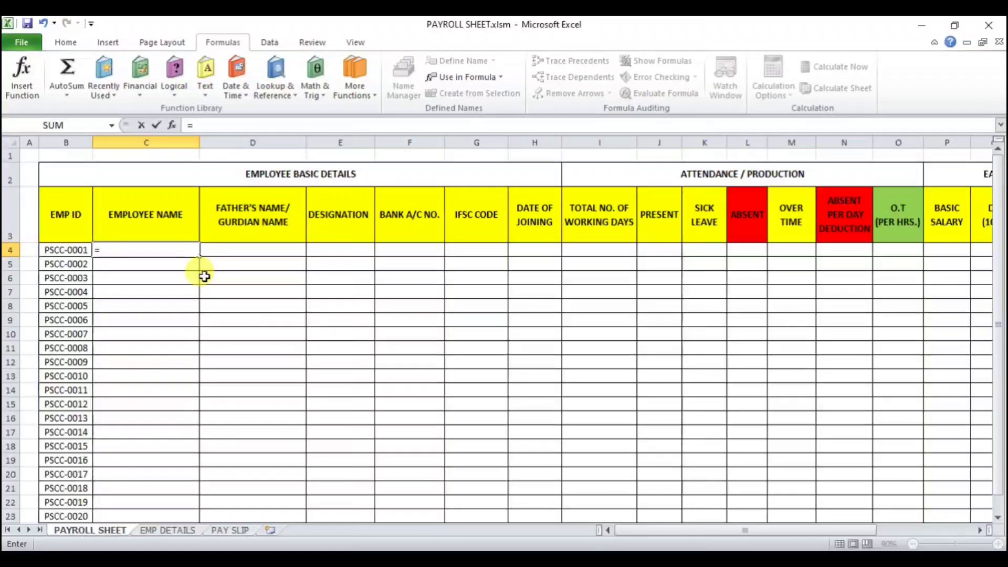
type("VLO")
key("Tab")
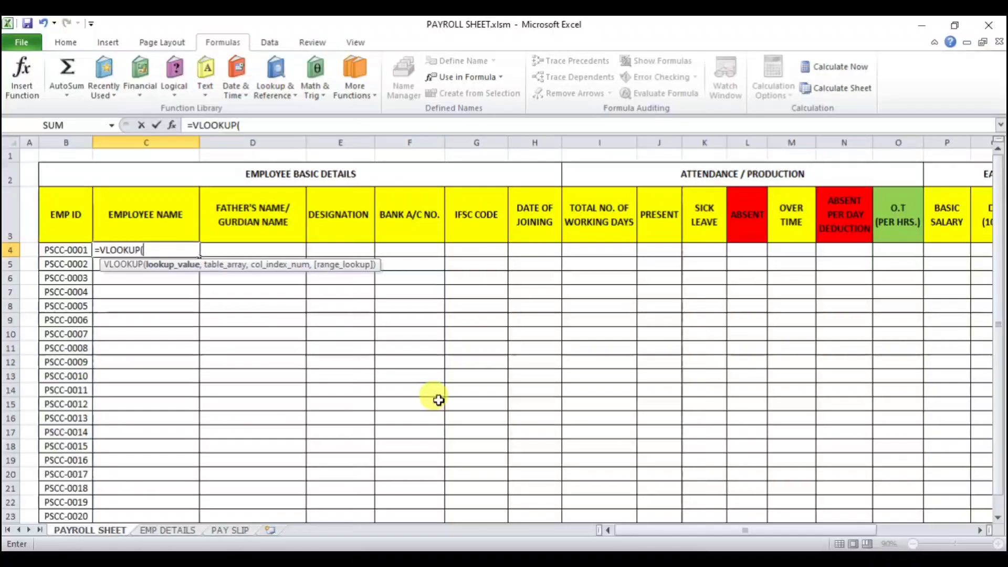
left_click(170, 530)
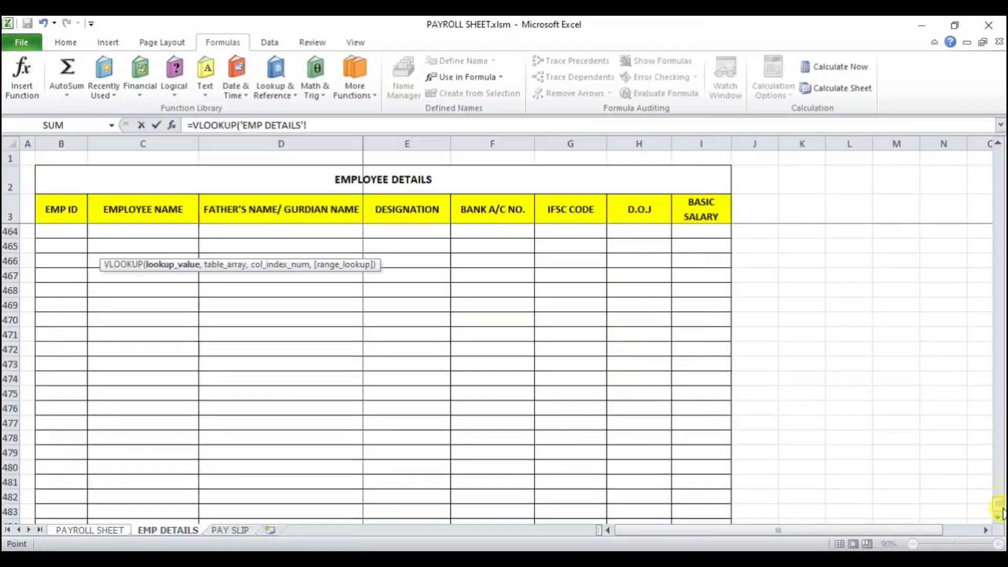
left_click_drag(1000, 512, 984, 145)
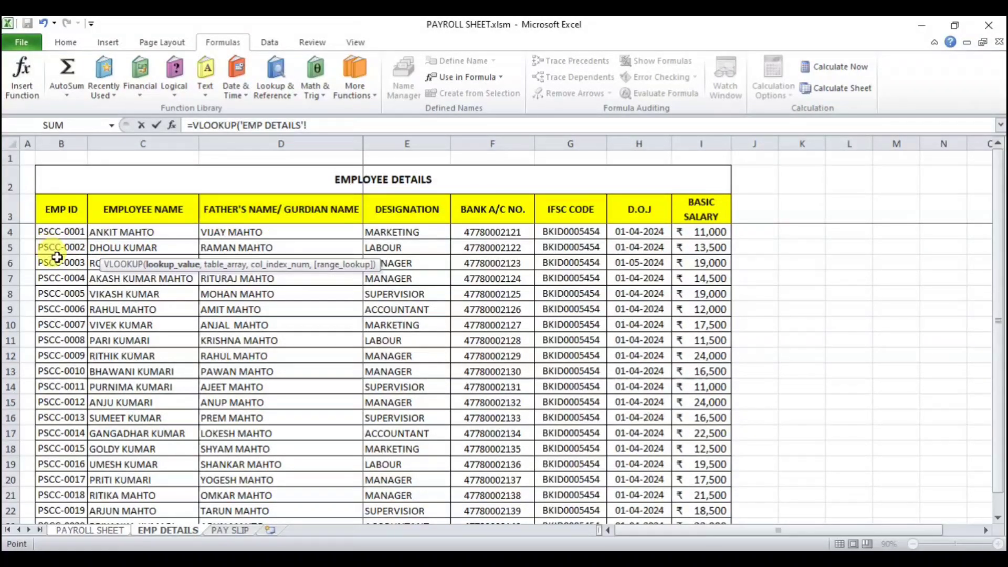
left_click(115, 530)
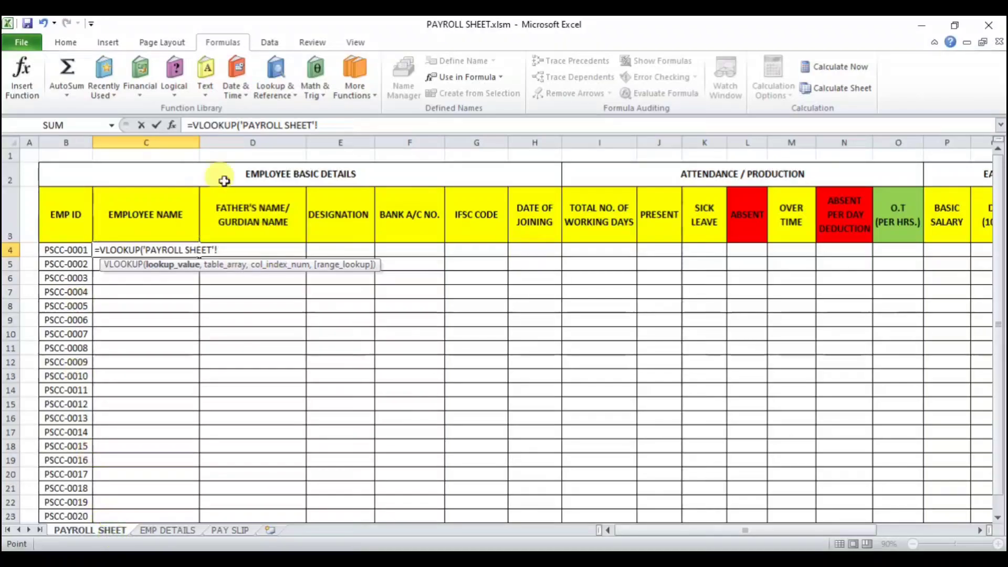
left_click_drag(258, 250, 168, 241)
key("BackSpace")
key("BackSpace")
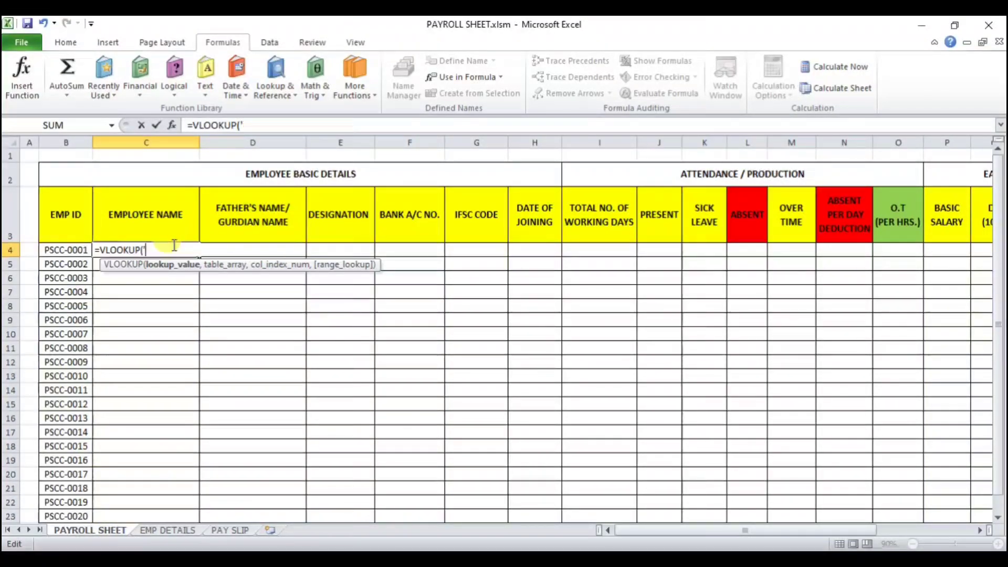
left_click(51, 251)
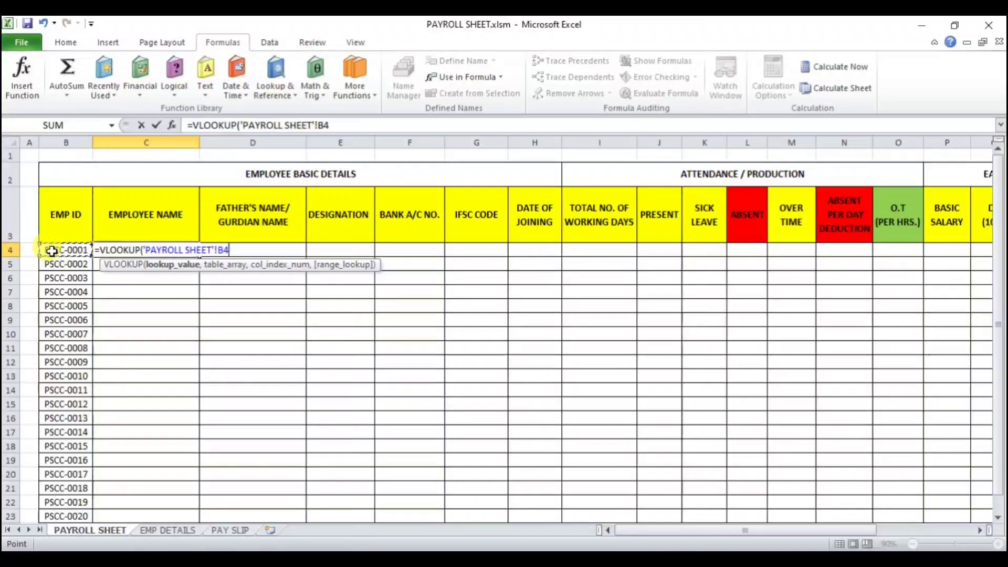
key("BackSpace")
key("BackSpace")
key("BackSpace")
key("BackSpace")
key("BackSpace")
key("BackSpace")
key("BackSpace")
key("BackSpace")
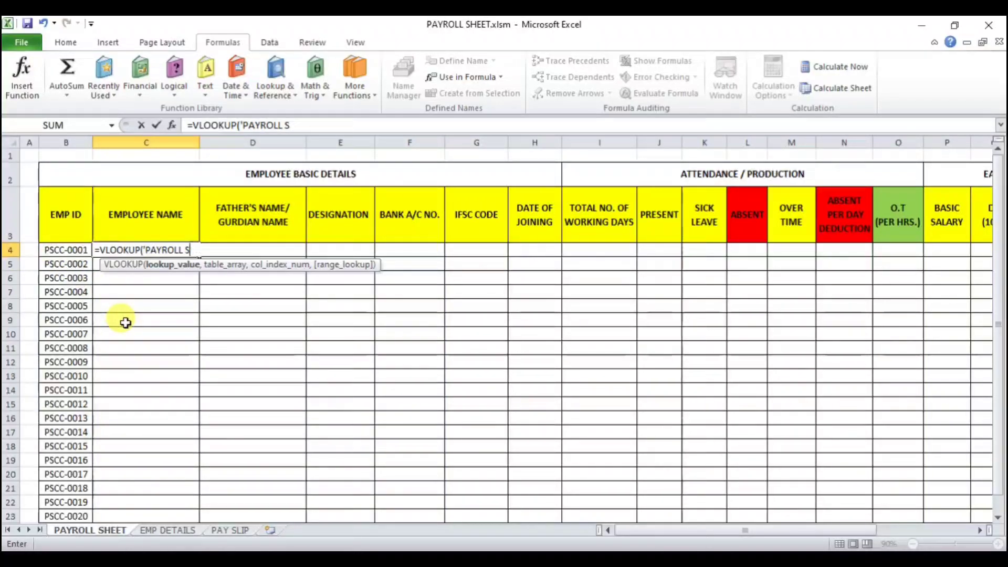
key("BackSpace")
key("BackSpace")
key("BackSpace")
key("BackSpace")
key("BackSpace")
key("BackSpace")
key("BackSpace")
key("BackSpace")
key("BackSpace")
key("BackSpace")
key("BackSpace")
key("BackSpace")
key("BackSpace")
key("BackSpace")
key("BackSpace")
key("BackSpace")
key("BackSpace")
key("BackSpace")
key("BackSpace")
key("Escape")
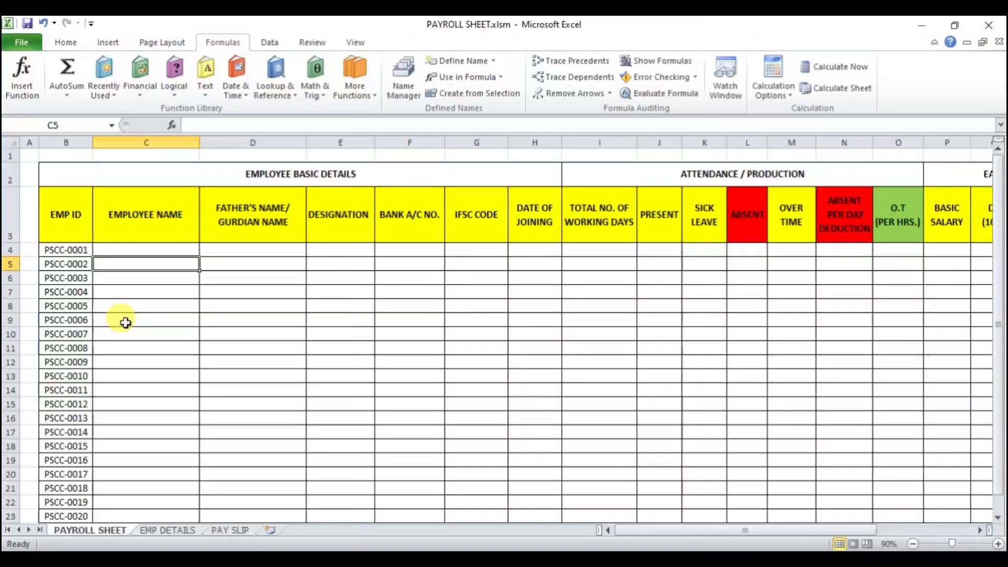
Step: Enter =VLOOKUP(B4,EMP_DETAILS,2,0) in the first employee's name cell to fetch the name from the named range
type("=")
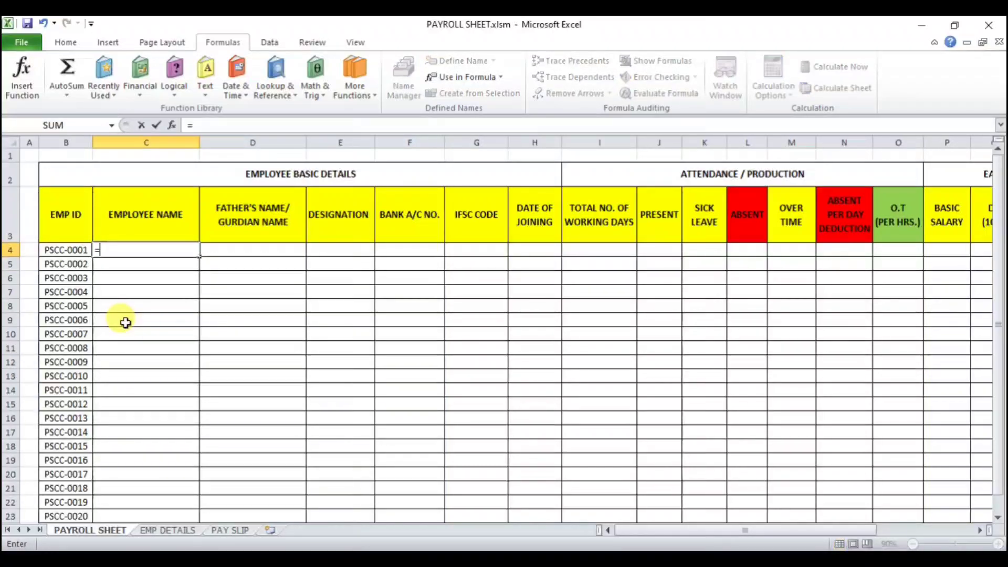
type("vl")
key("Tab")
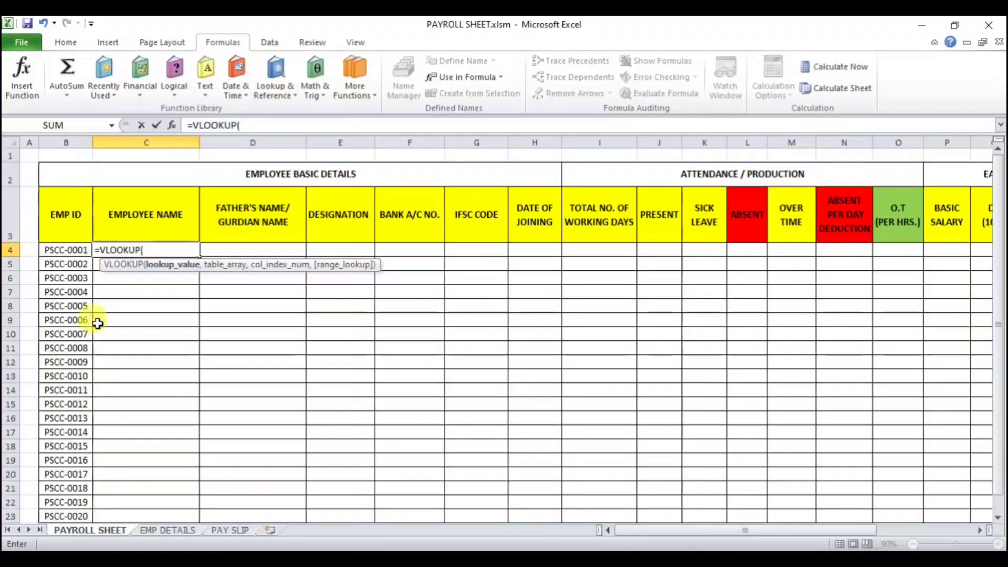
left_click(58, 254)
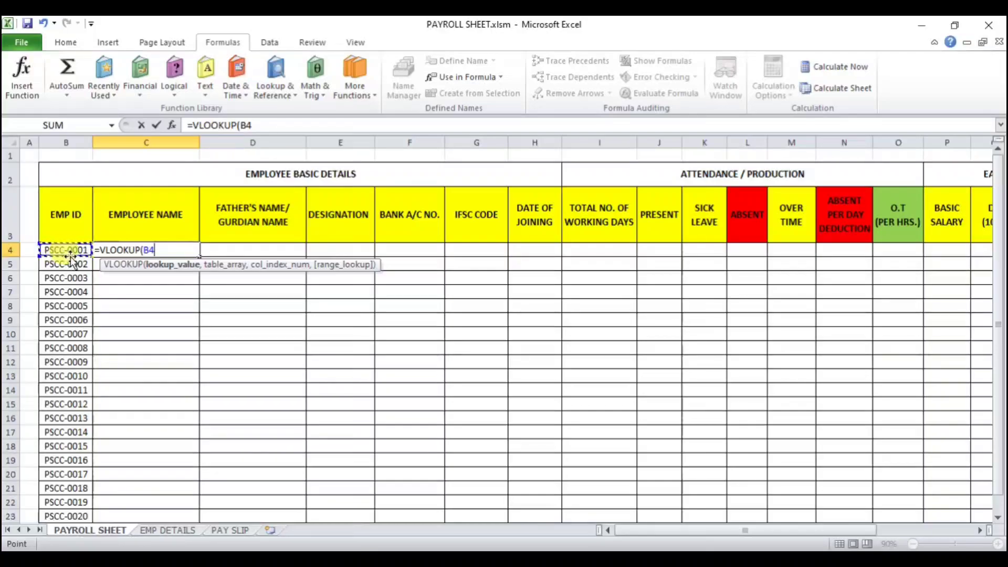
type(",")
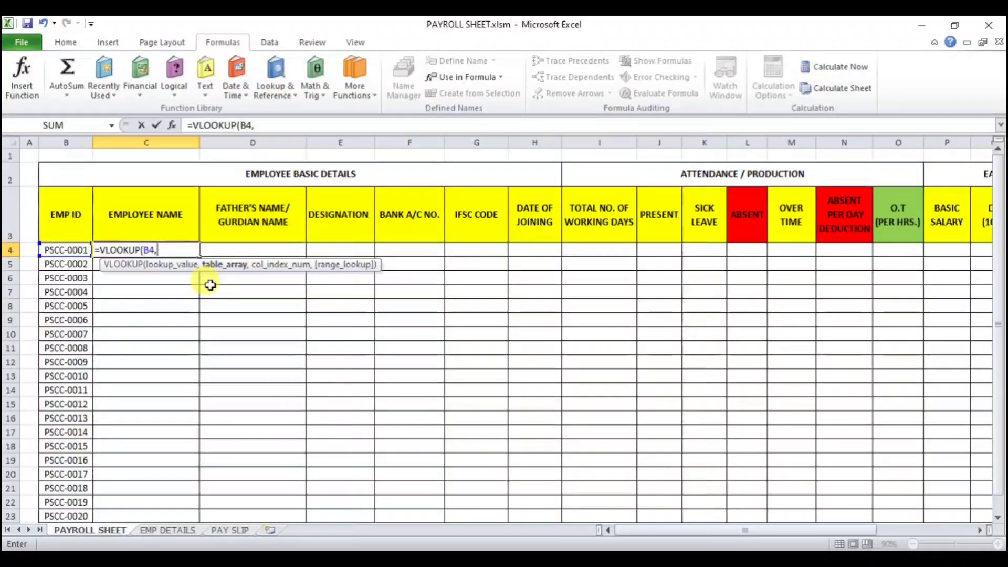
type("EMP")
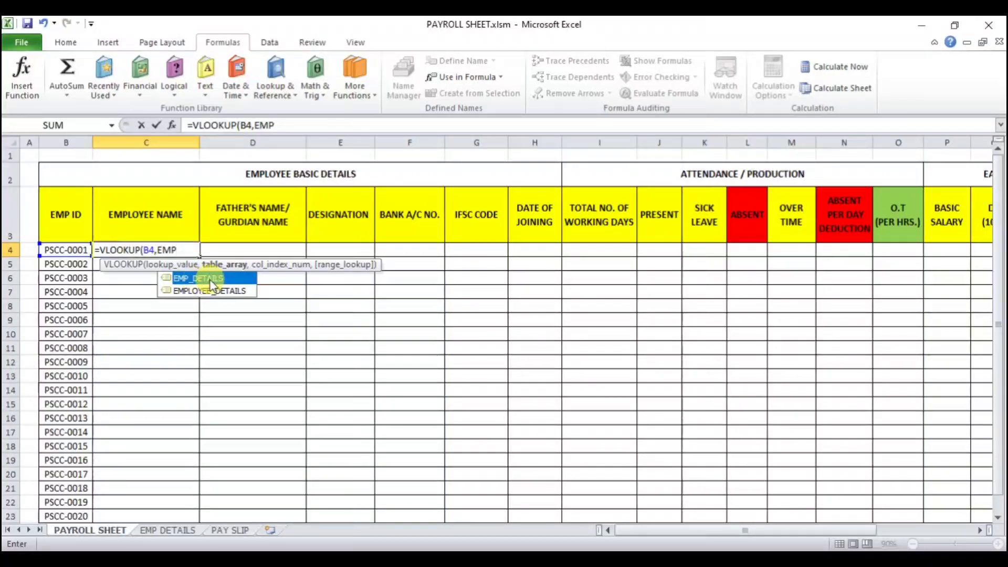
double_click(229, 278)
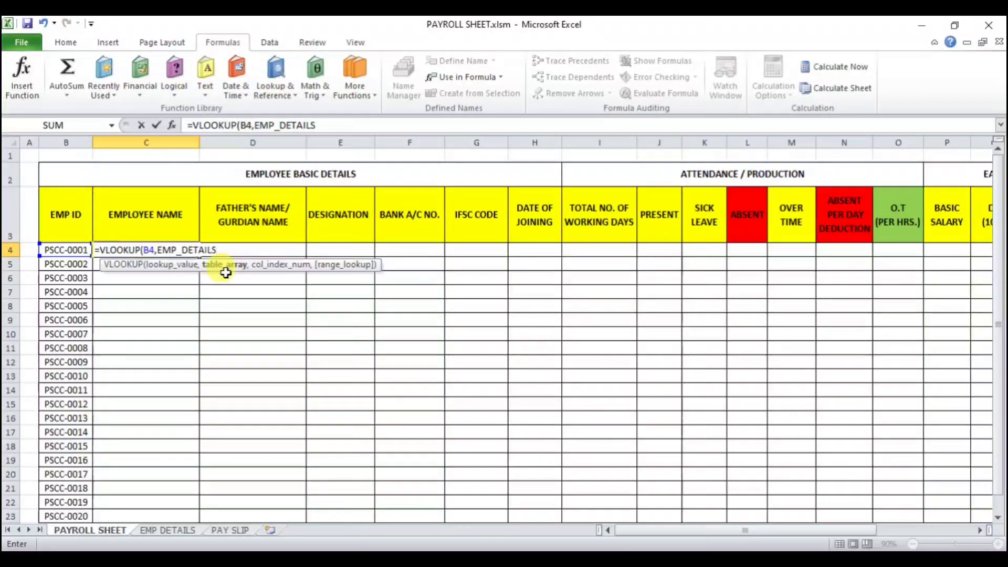
type(",")
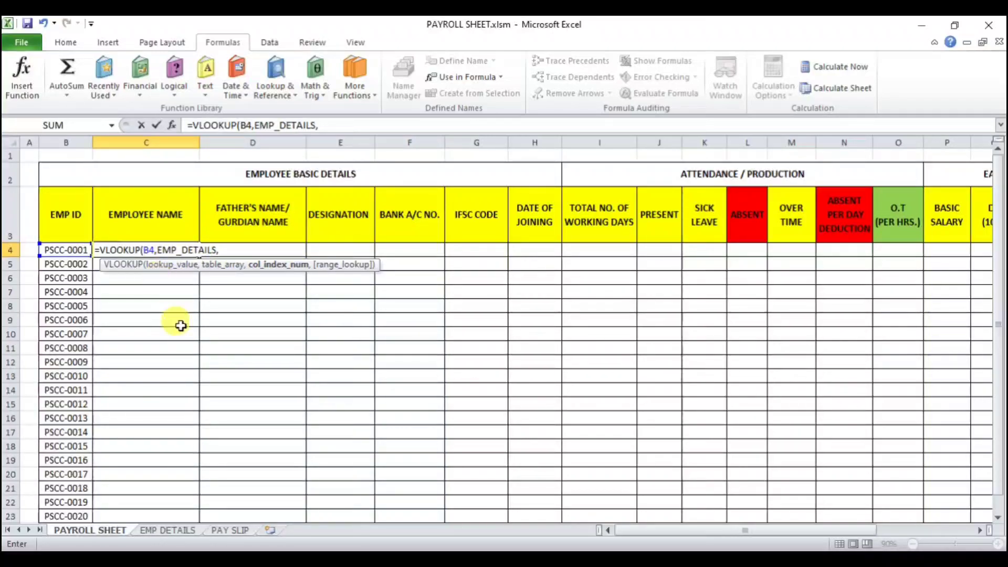
left_click(158, 531)
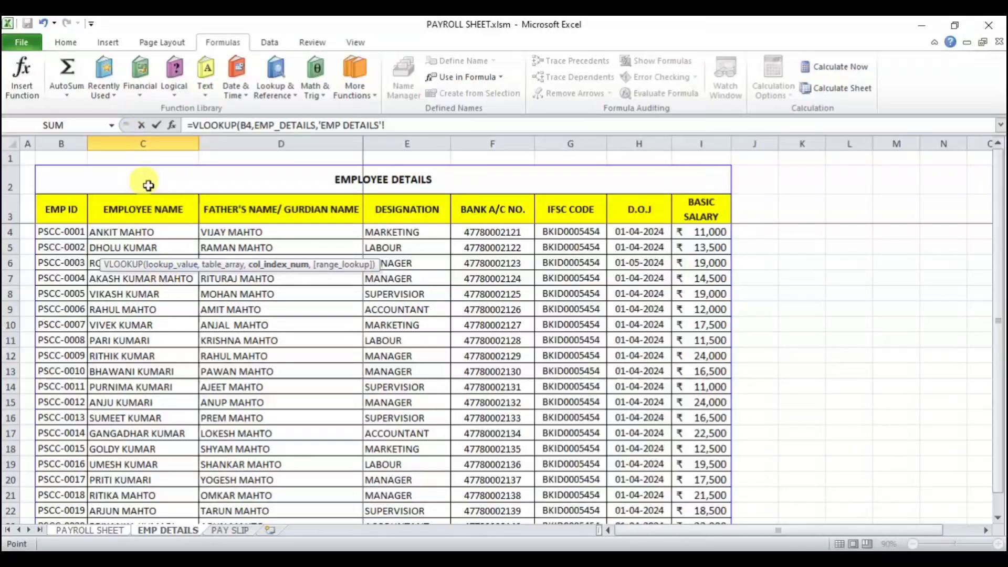
left_click(101, 529)
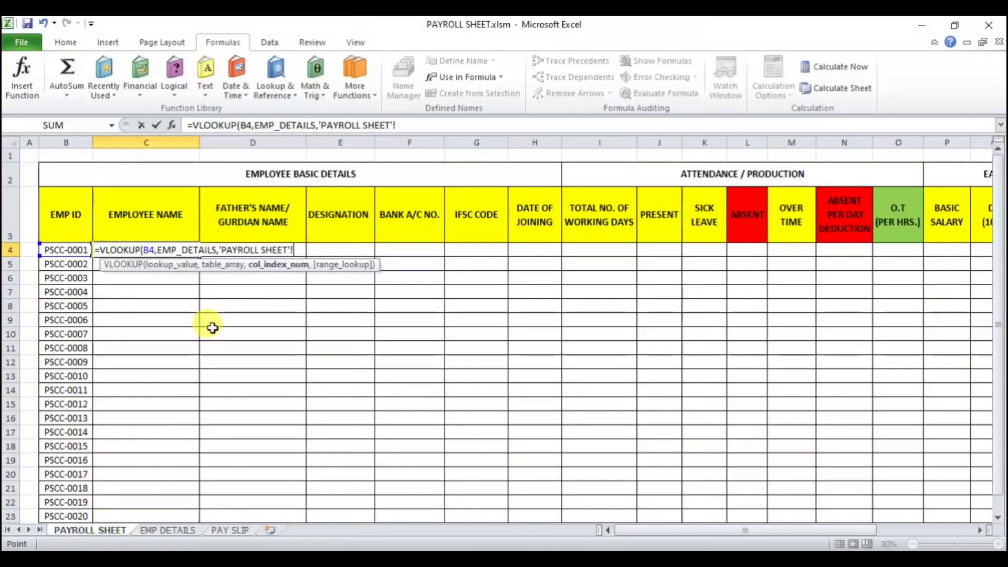
key("BackSpace")
key("BackSpace")
key("BackSpace")
key("BackSpace")
key("BackSpace")
key("BackSpace")
key("BackSpace")
key("BackSpace")
key("BackSpace")
key("BackSpace")
key("BackSpace")
key("BackSpace")
key("BackSpace")
key("BackSpace")
key("BackSpace")
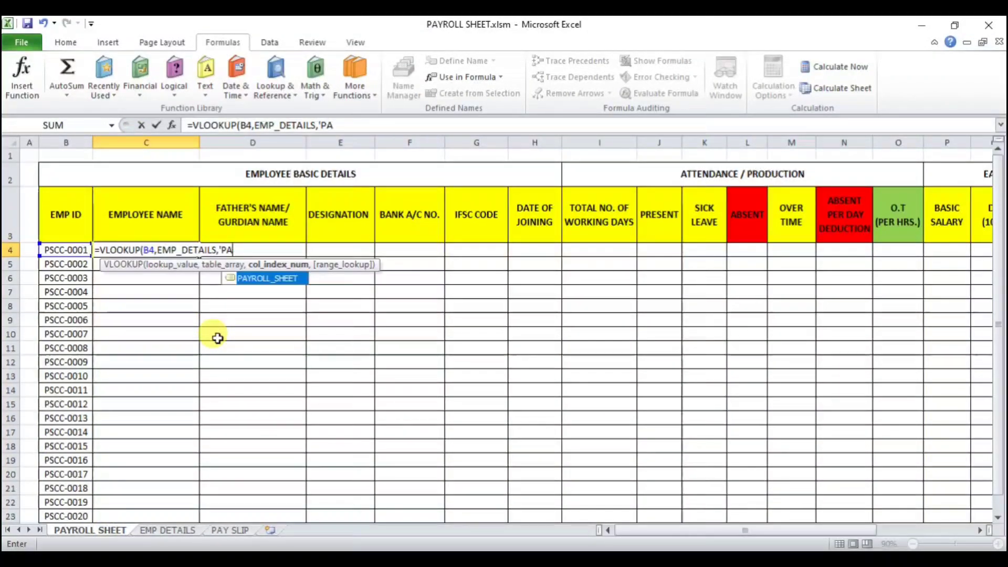
type("2")
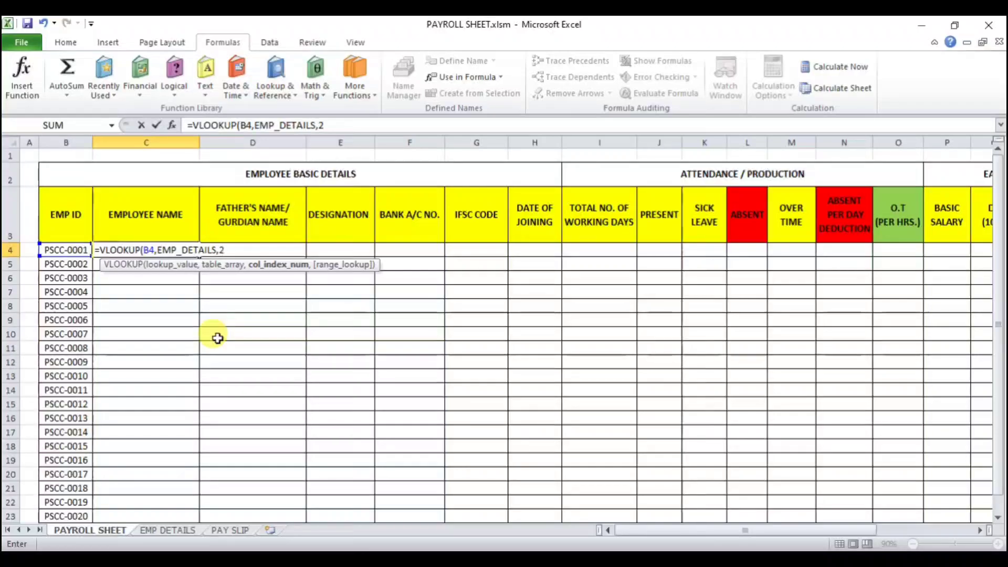
type(",0")
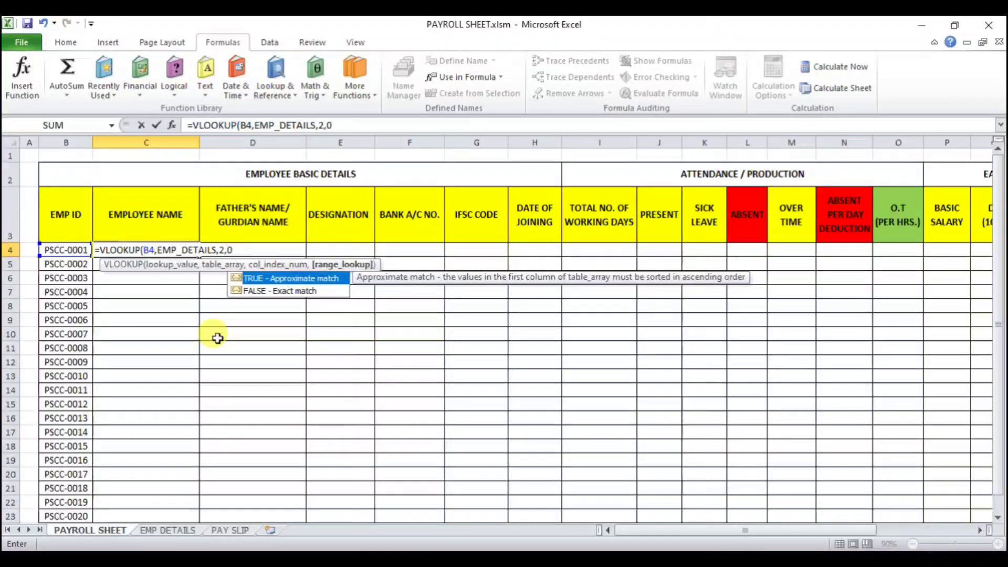
key("Return")
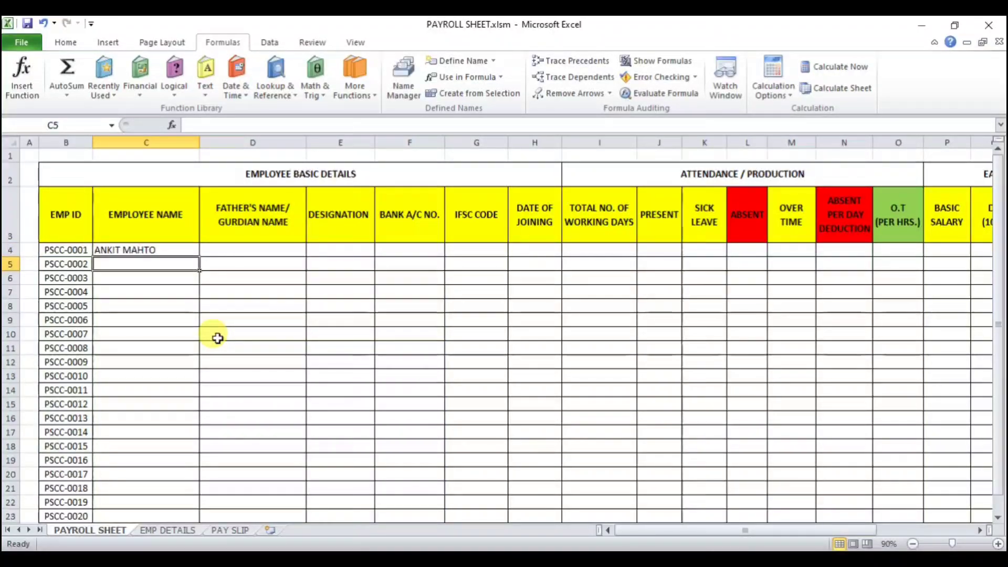
Step: Review the name formula and the EMP_DETAILS range on the Employee Details sheet, then return to the Payroll Sheet
left_click(170, 250)
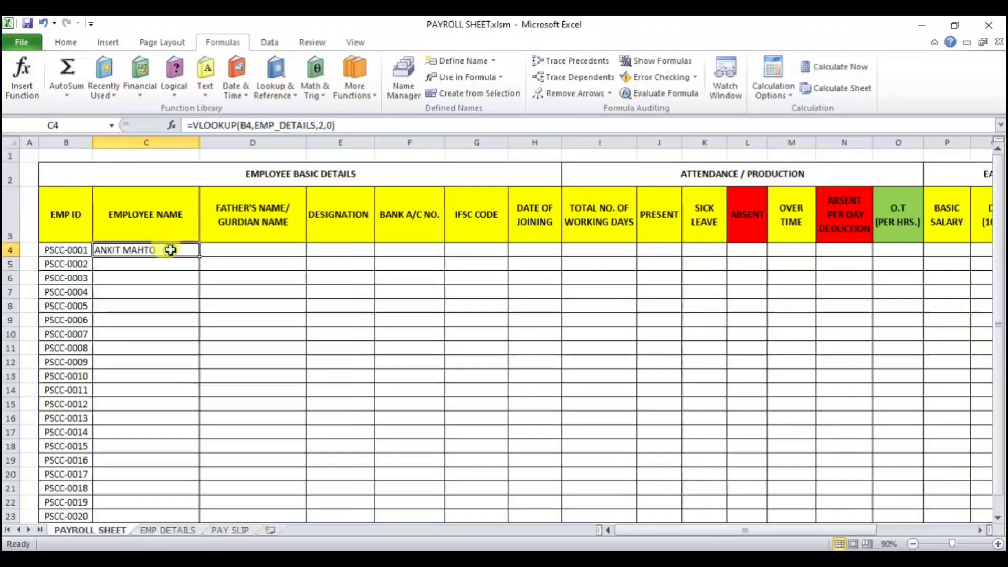
left_click(167, 530)
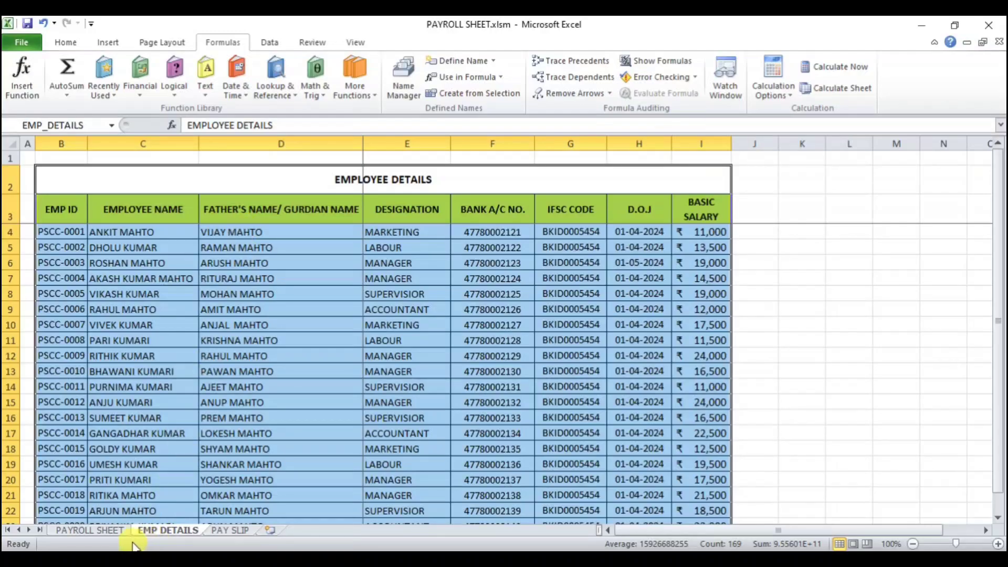
left_click(110, 531)
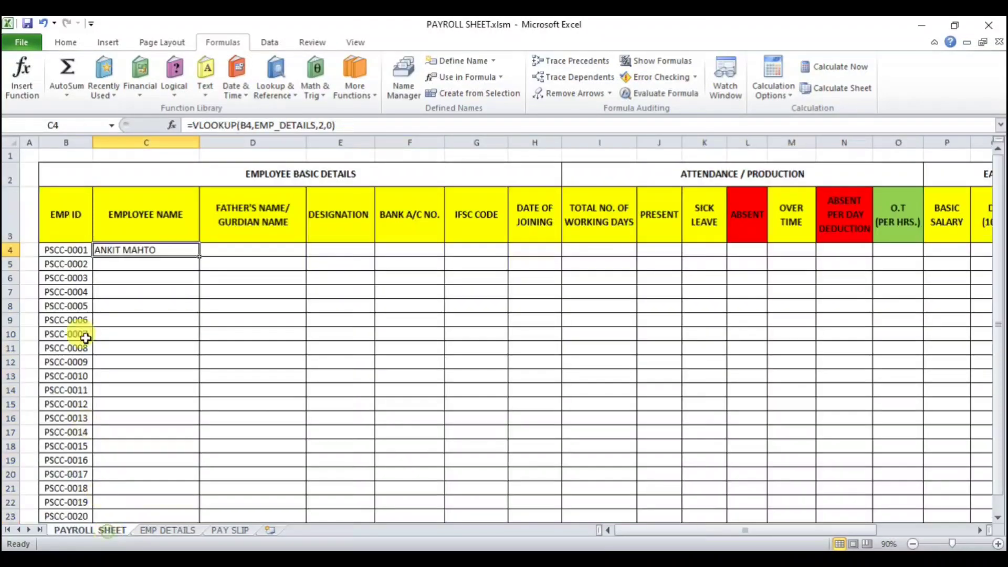
Step: Enter =VLOOKUP(B4,EMP_DETAILS,3,0) in the first employee's father's name cell
left_click(252, 251)
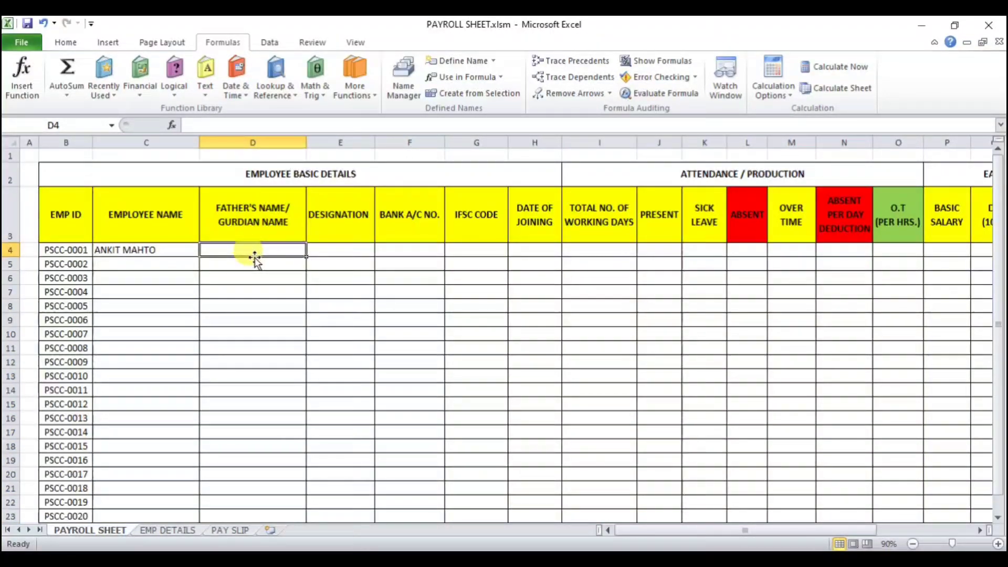
type("=")
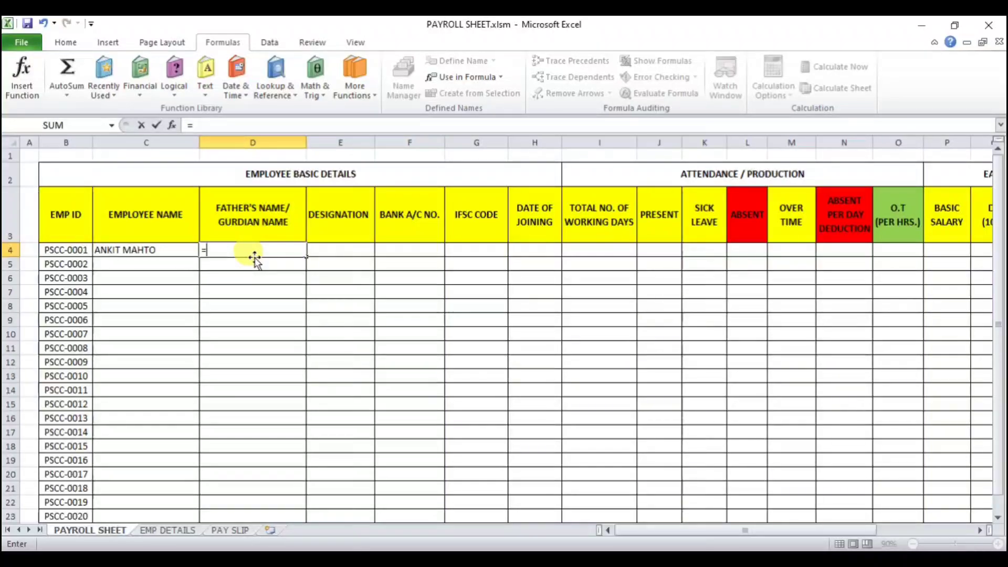
type("VLOOKUP(B4")
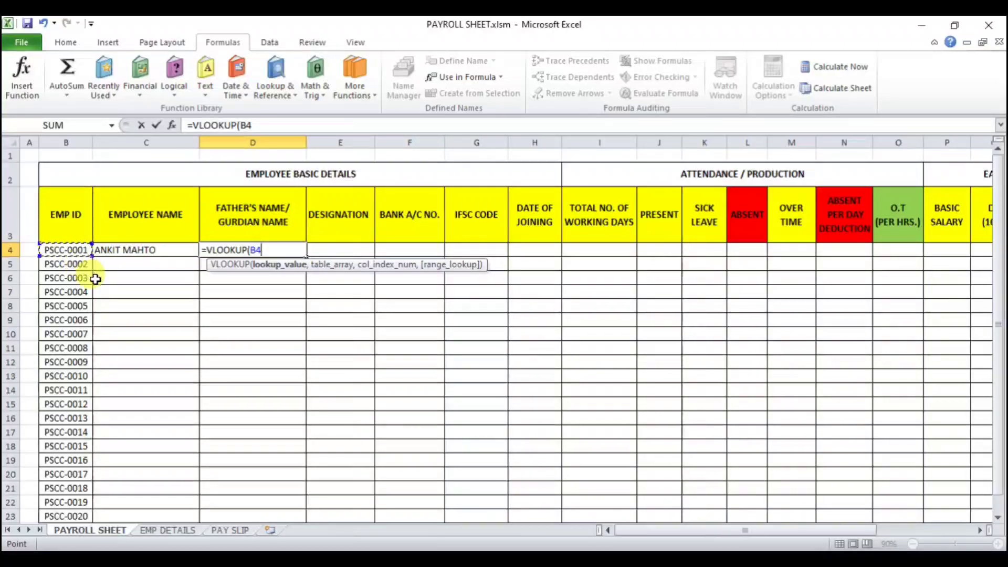
type(",")
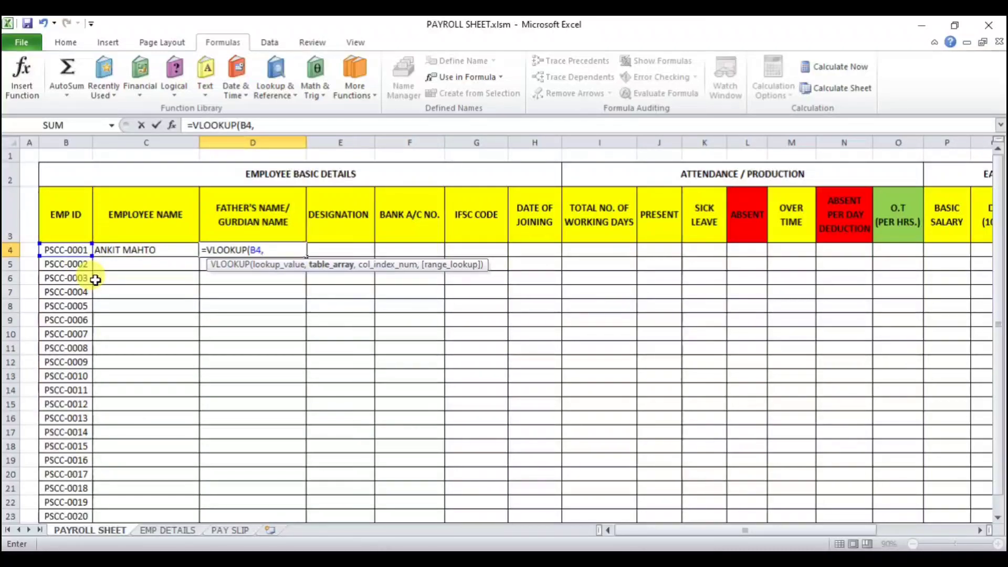
type("E")
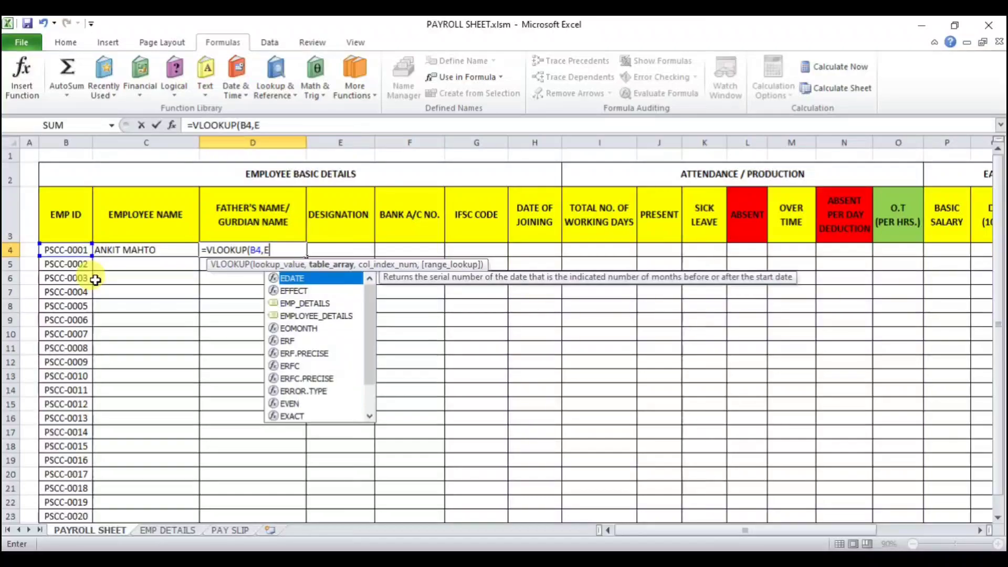
type("MP")
key("Tab")
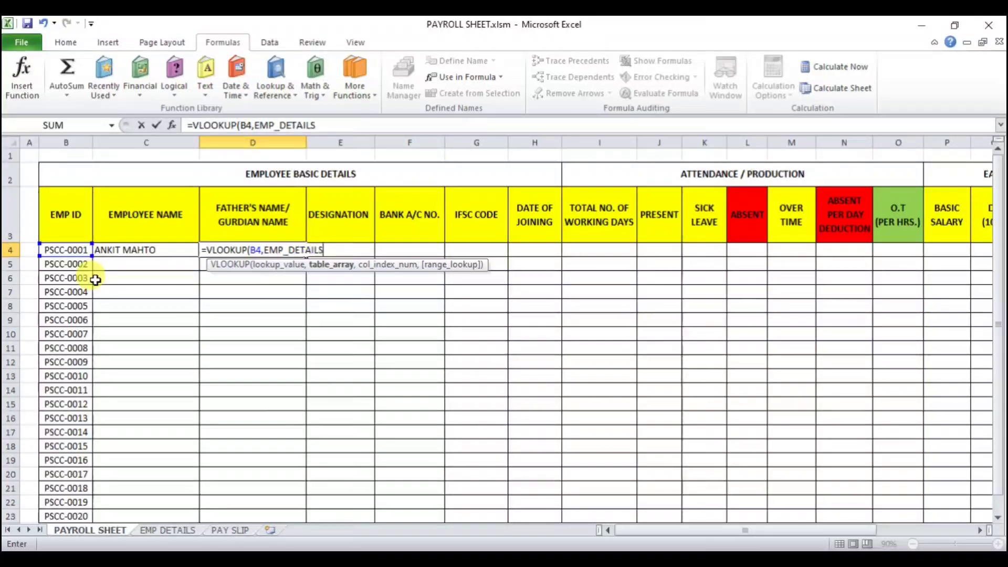
type(",")
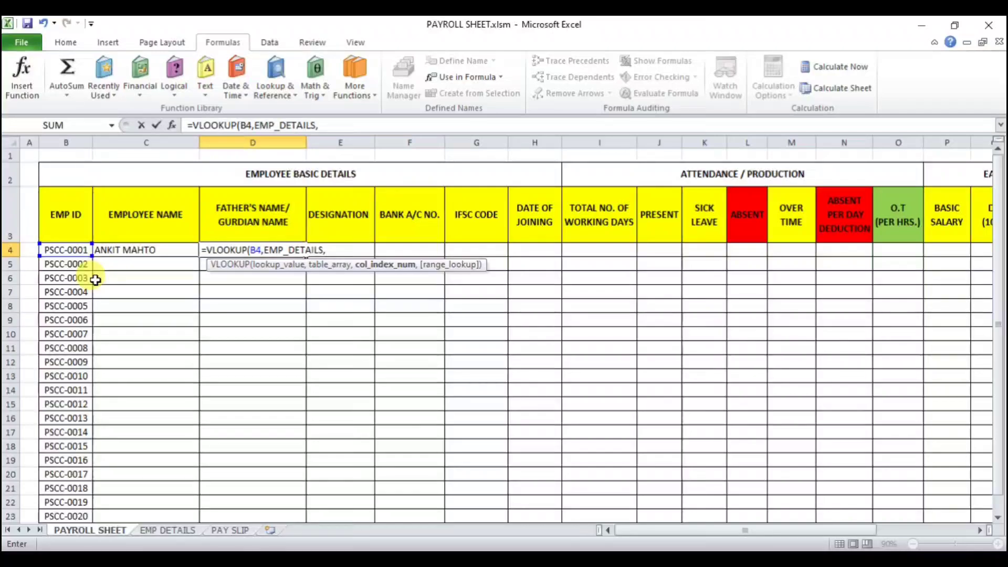
type("3,")
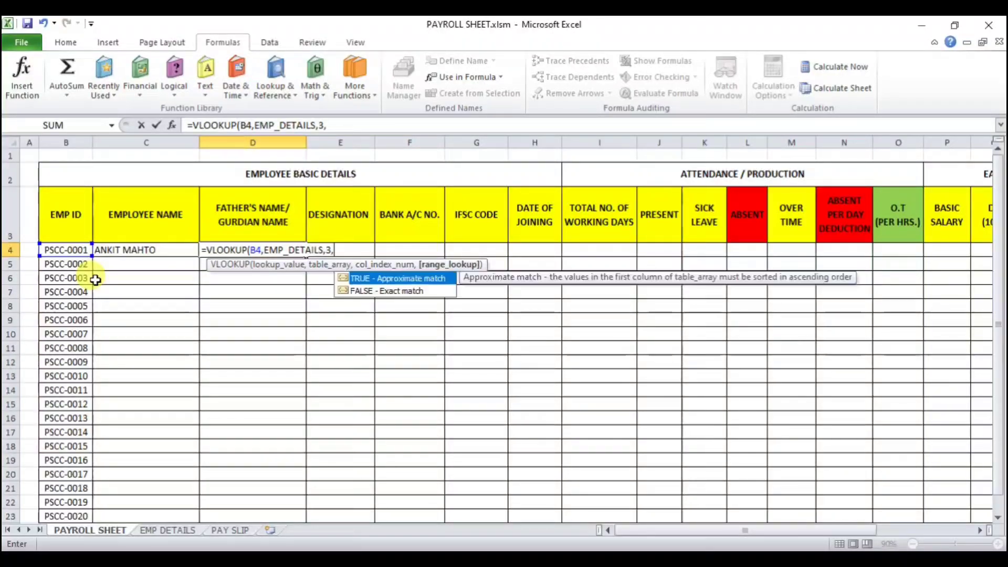
type("0")
key("Return")
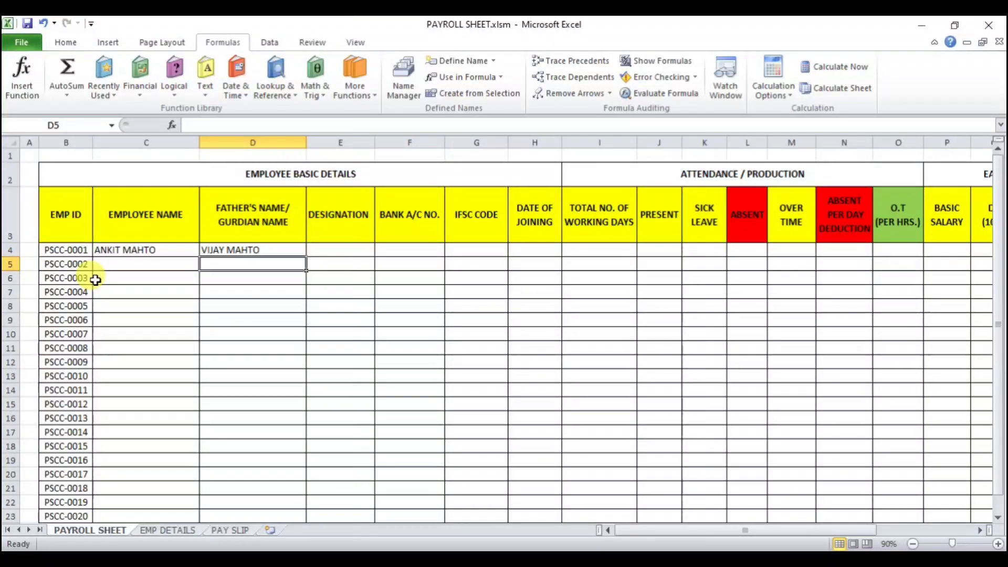
Step: Compare the father's name and designation columns on the Employee Details sheet with the Payroll Sheet row
left_click(225, 250)
left_click(166, 530)
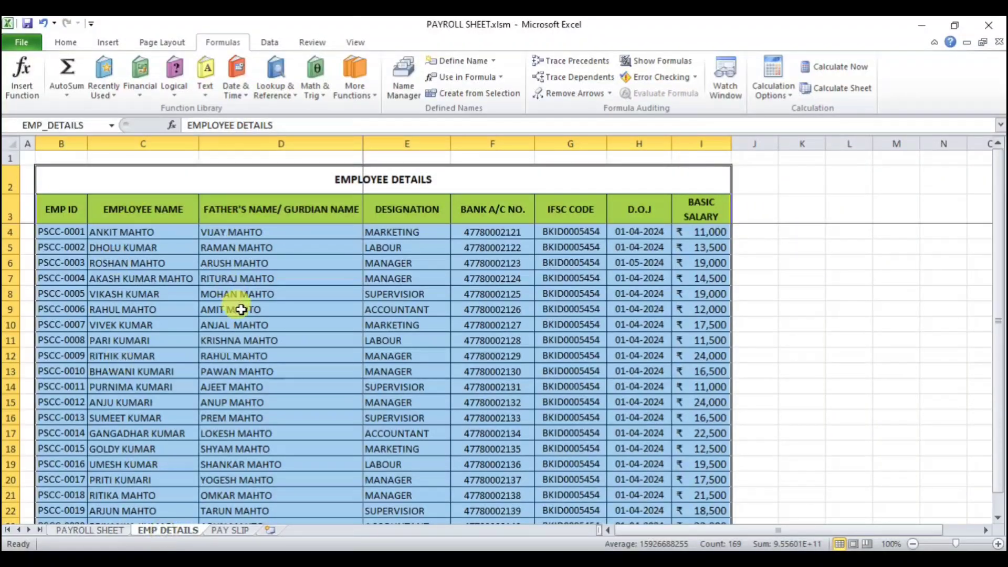
left_click(248, 246)
key("ctrl+Page_Up")
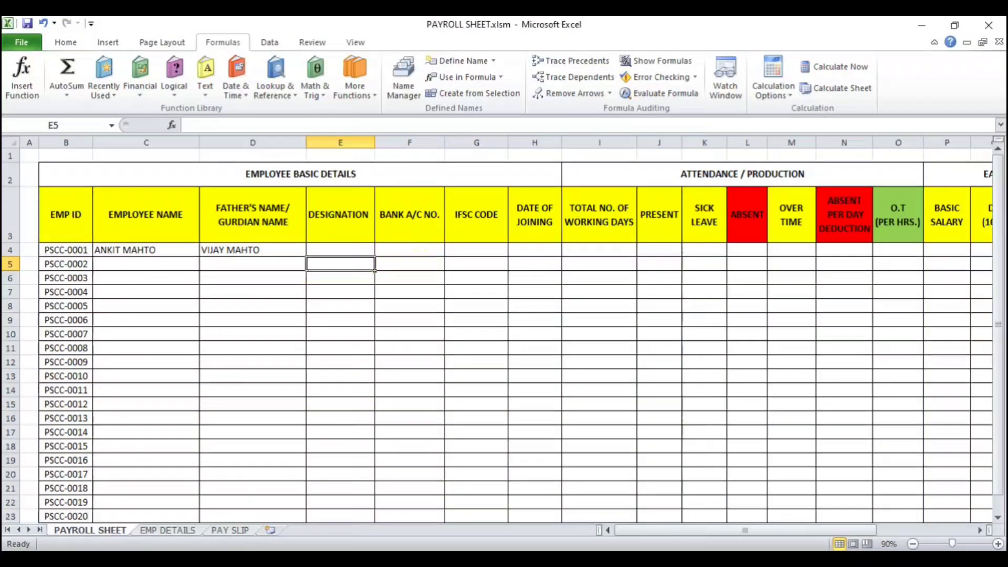
left_click(346, 247)
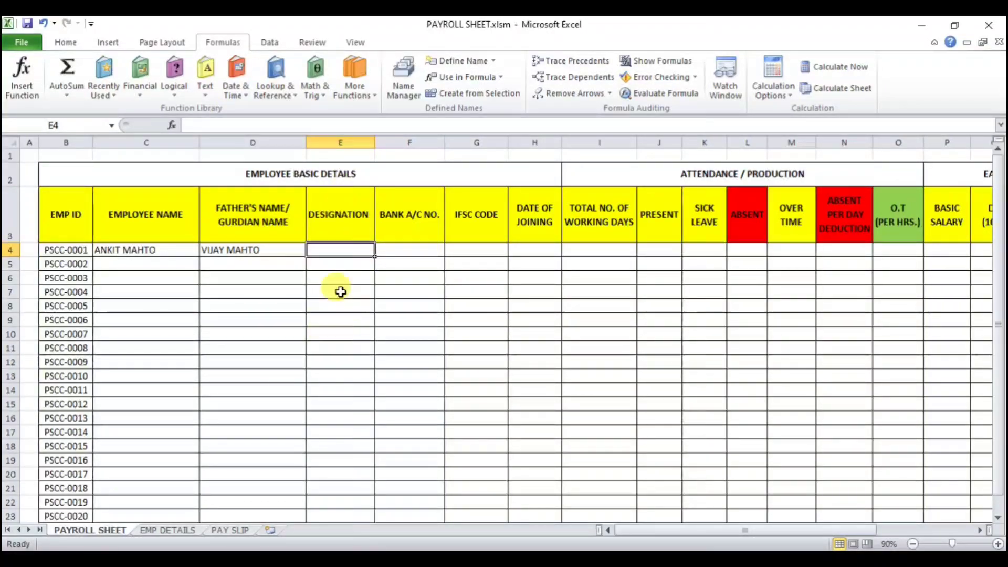
left_click(159, 531)
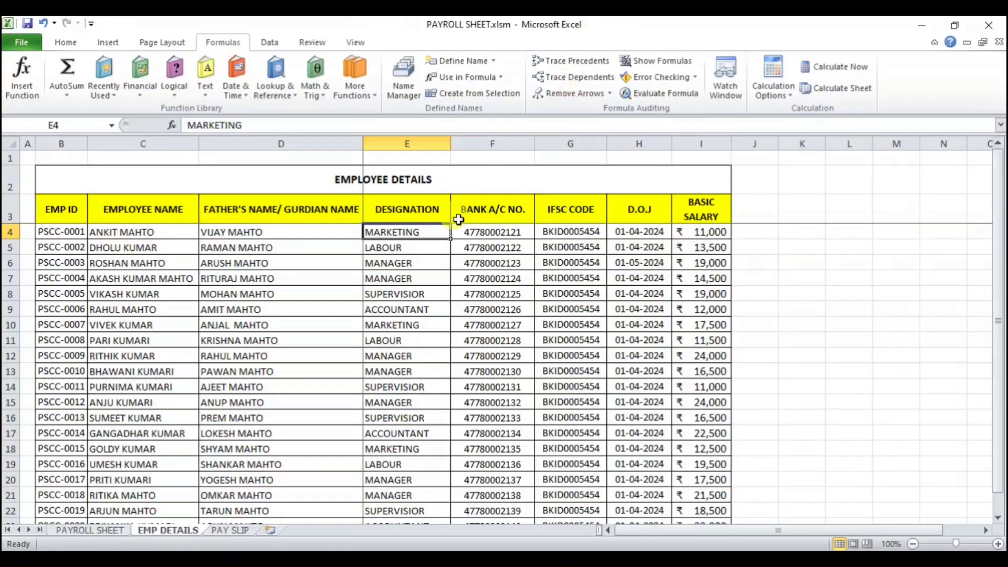
left_click(92, 530)
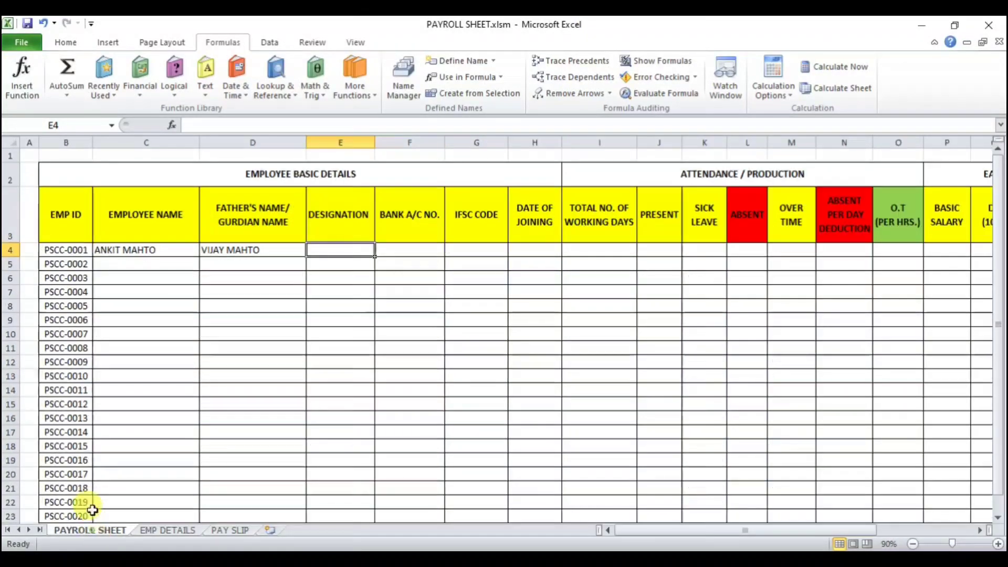
Step: Enter =VLOOKUP(B4,EMP_DETAILS,COLUMN('PAYROLL SHEET'!D1),0) in the first employee's designation cell
type("=VLO")
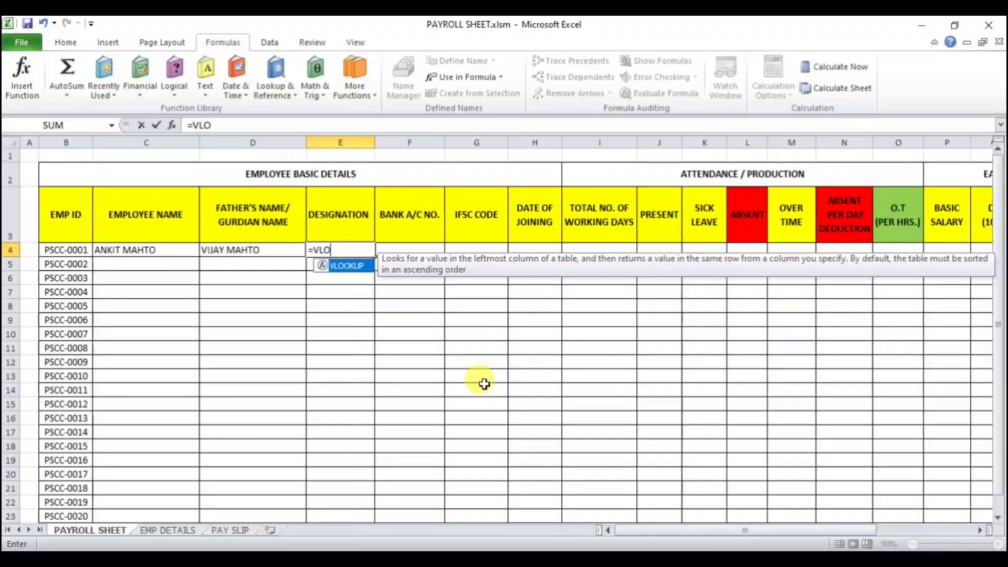
key("Tab")
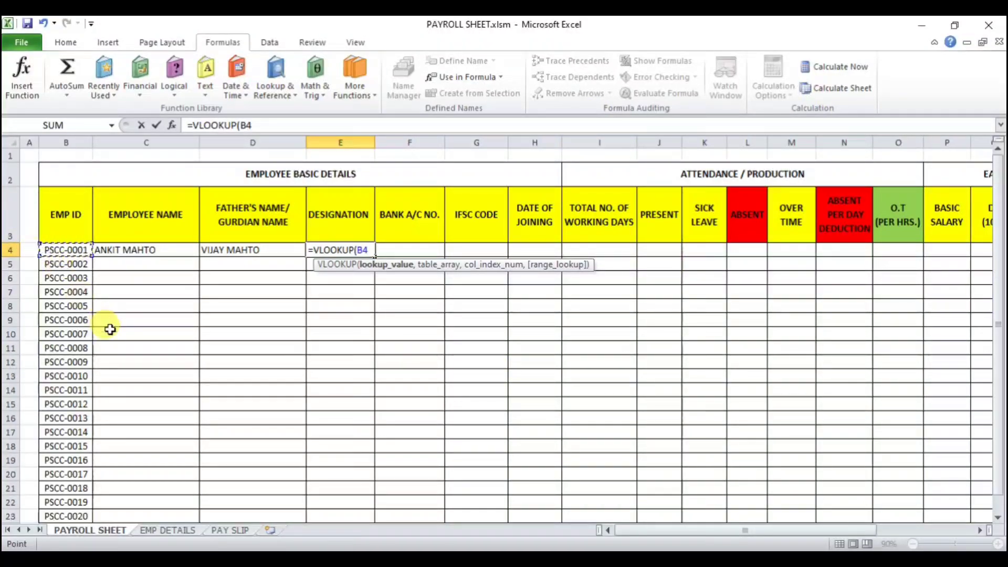
type(",")
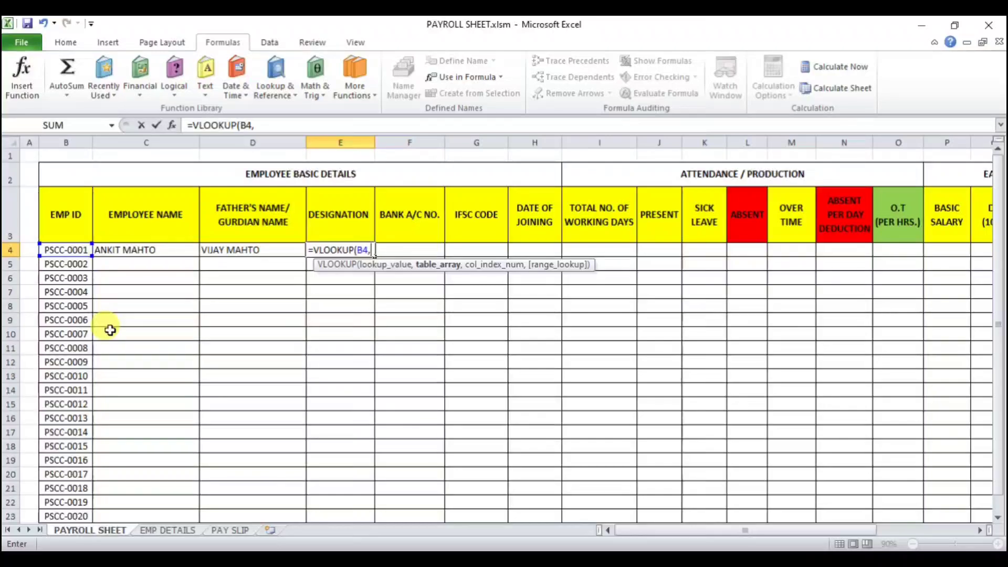
type("EM")
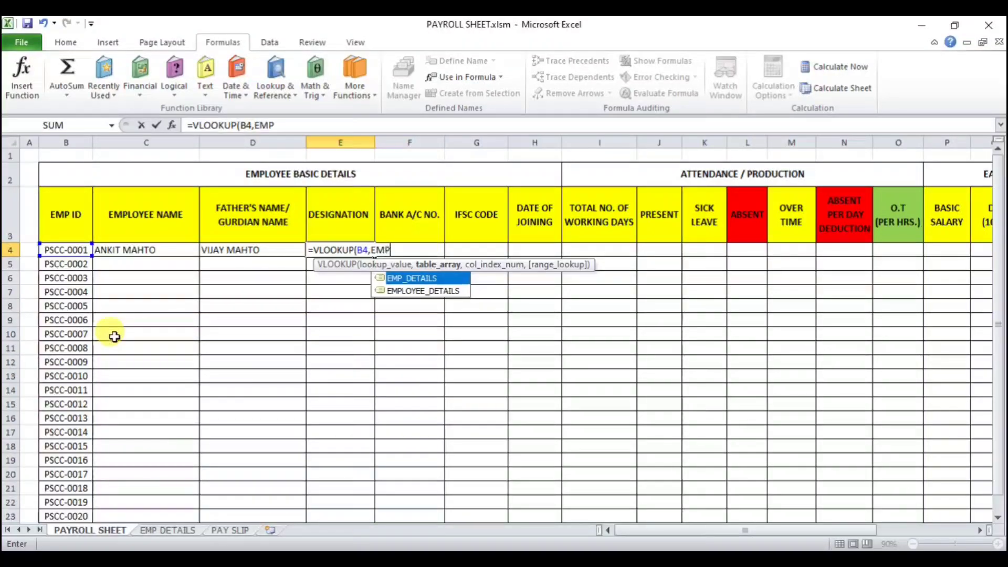
type("P")
key("Tab")
type(",")
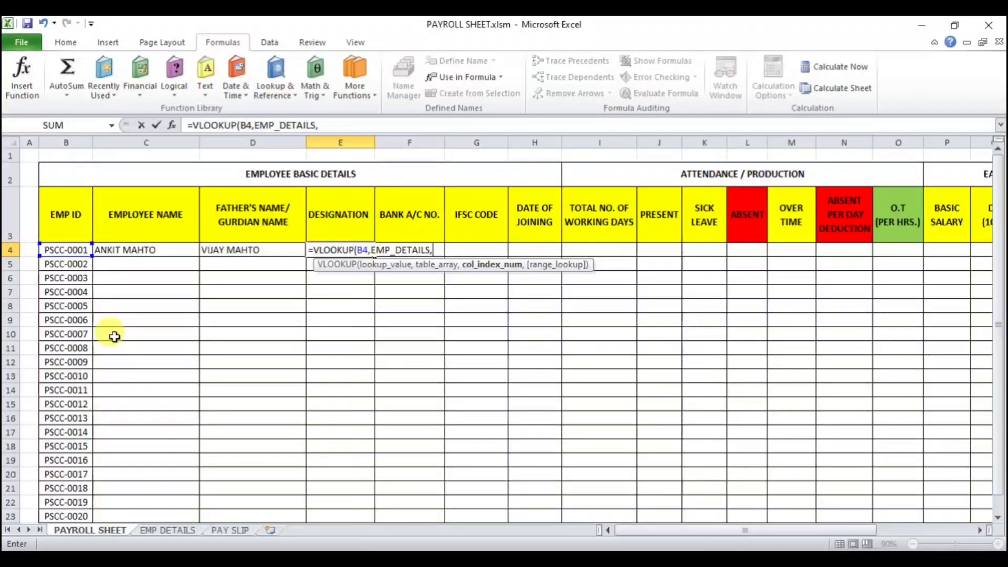
type("COLUM")
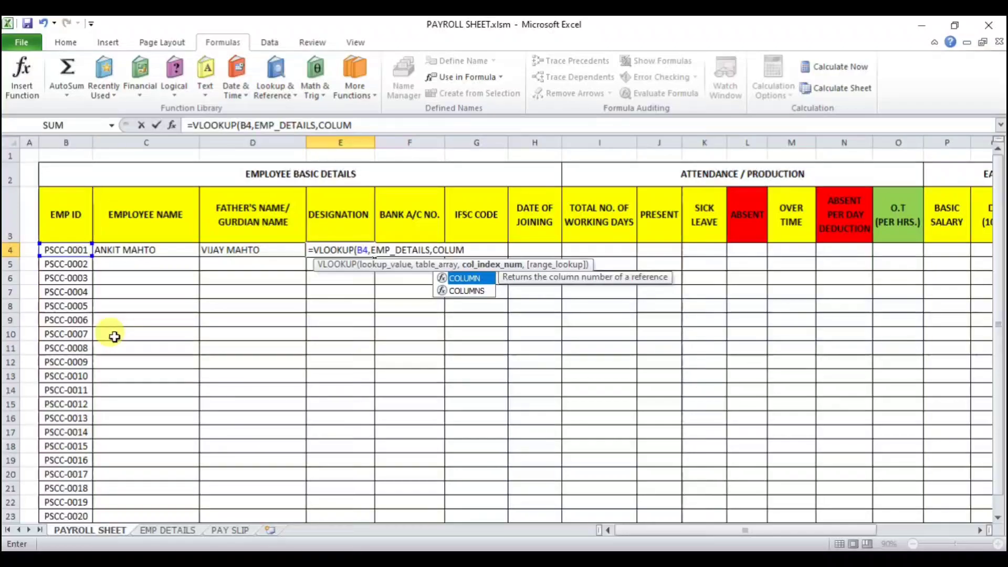
type("N(")
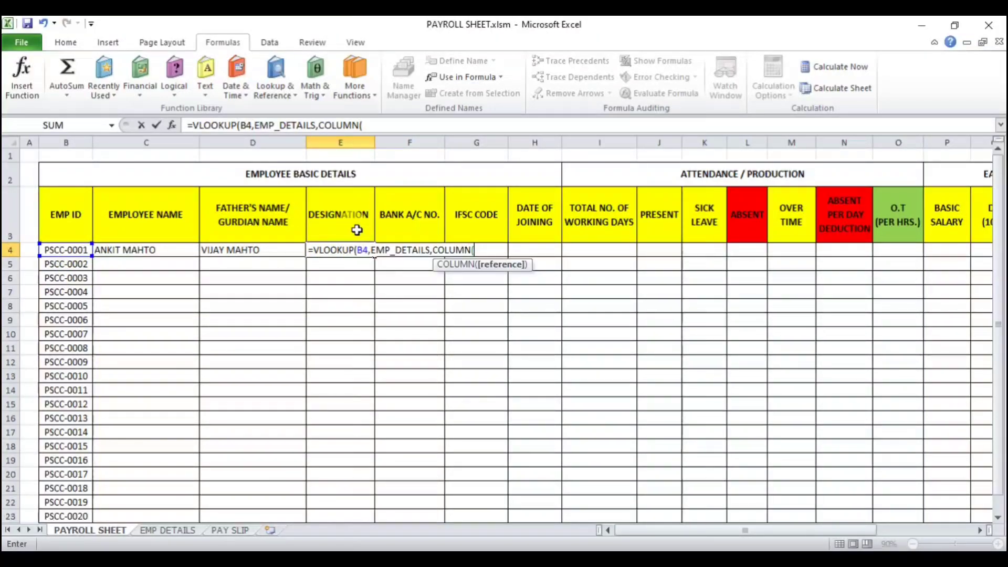
left_click(179, 530)
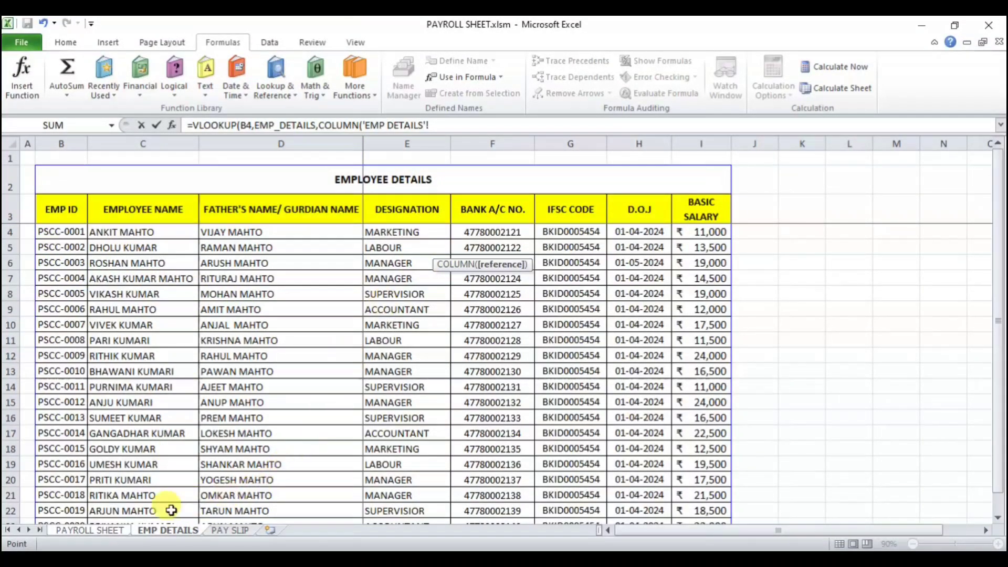
left_click(89, 530)
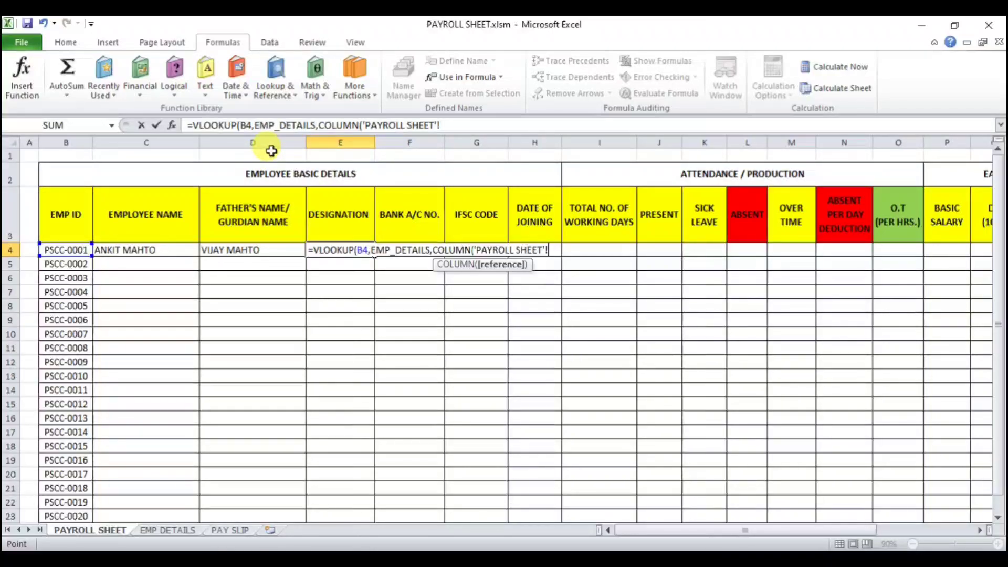
key("BackSpace")
key("BackSpace")
key("BackSpace")
key("BackSpace")
key("BackSpace")
key("BackSpace")
key("BackSpace")
key("BackSpace")
key("BackSpace")
key("BackSpace")
key("BackSpace")
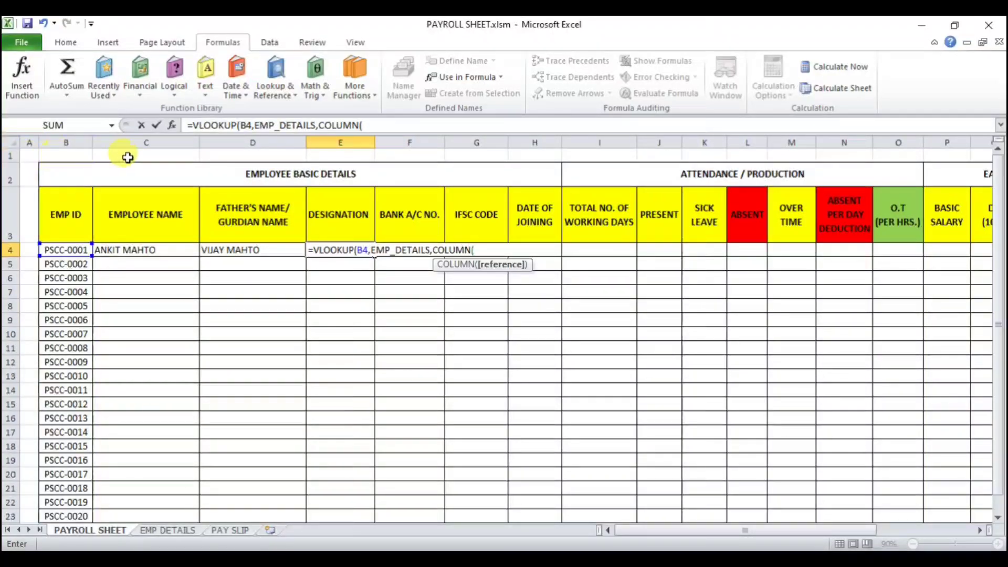
left_click(233, 156)
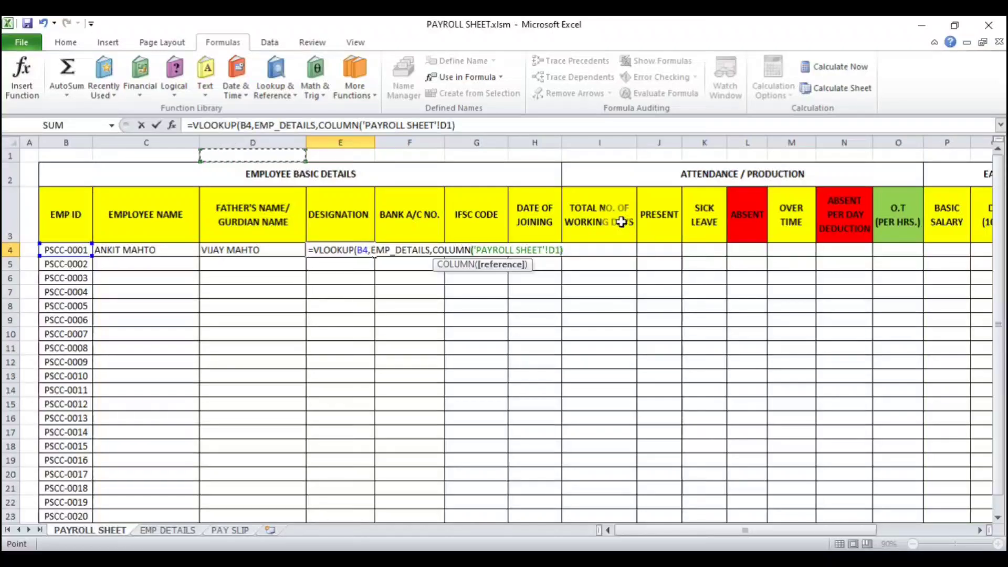
type(")")
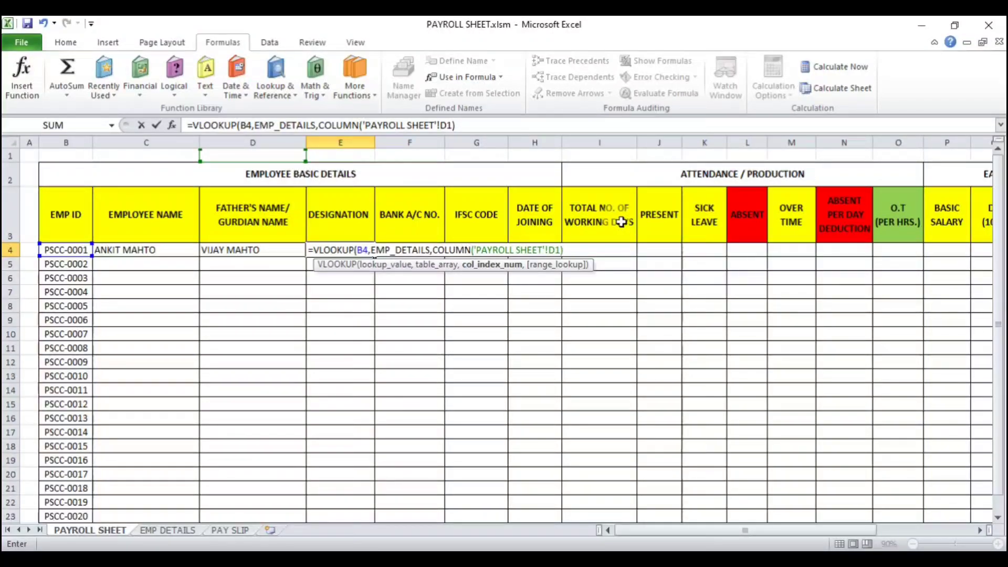
type(",0")
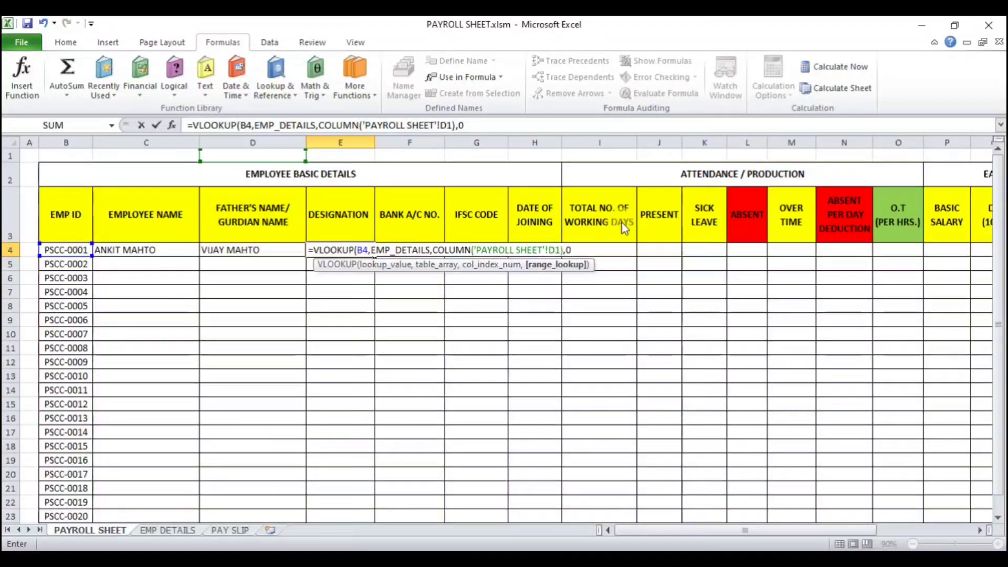
key("Return")
key("Return")
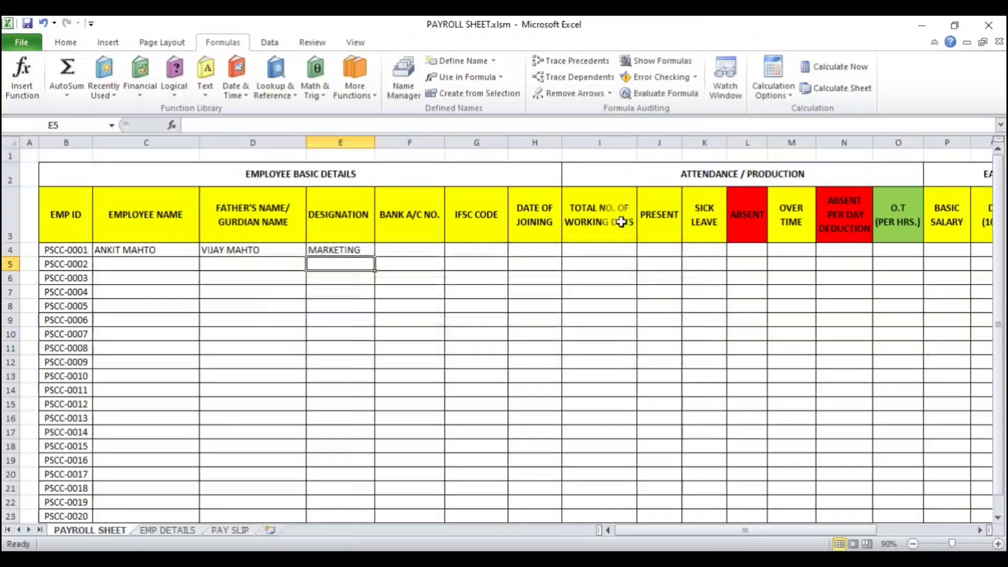
Step: Make the lookup value in the designation formula an absolute reference, $B$4
left_click(347, 252)
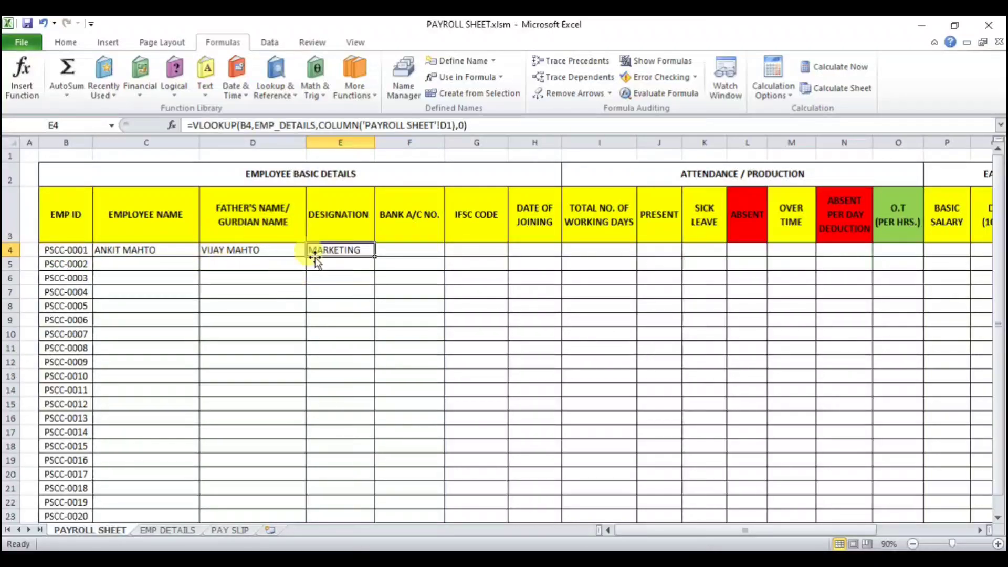
left_click(251, 129)
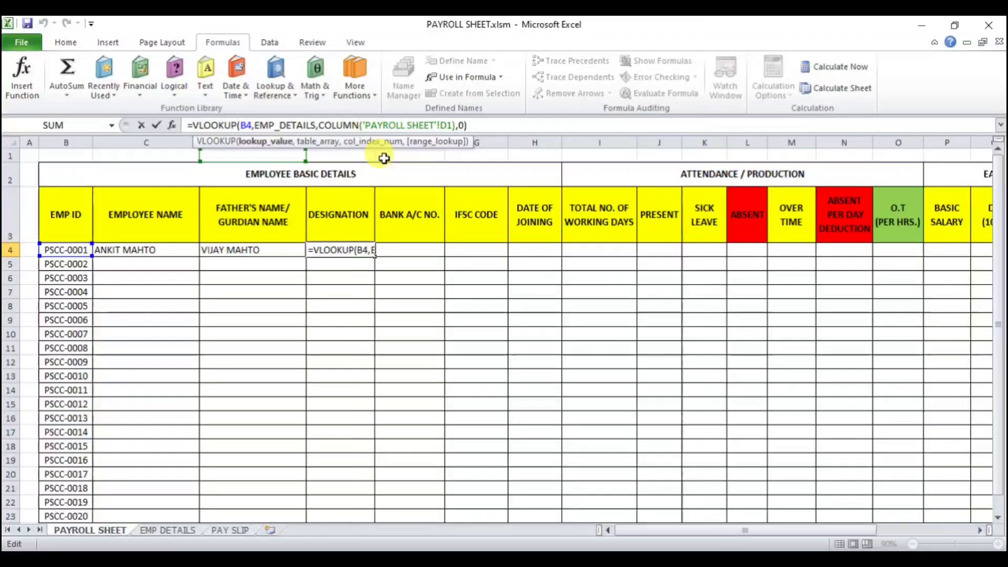
key("F4")
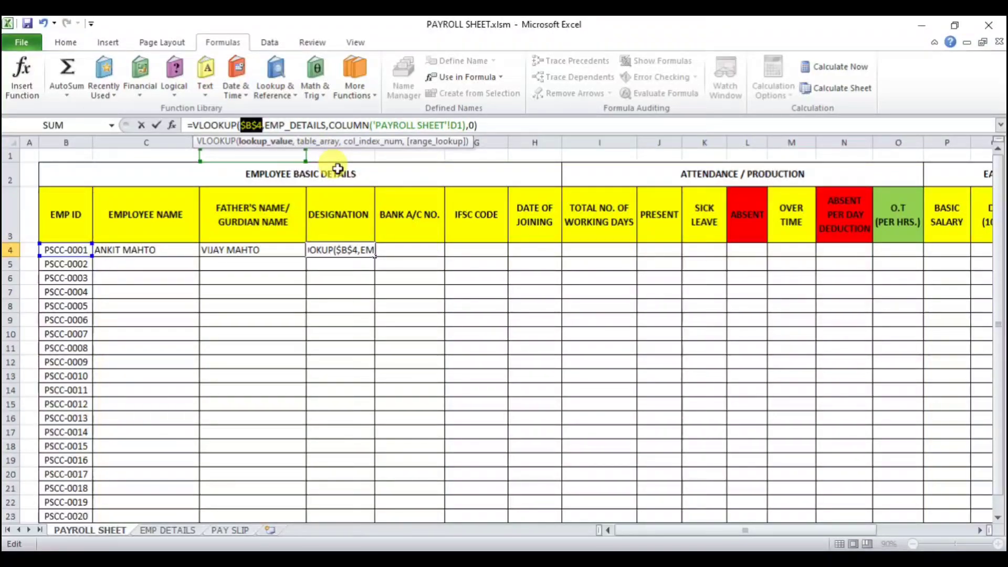
left_click(254, 124)
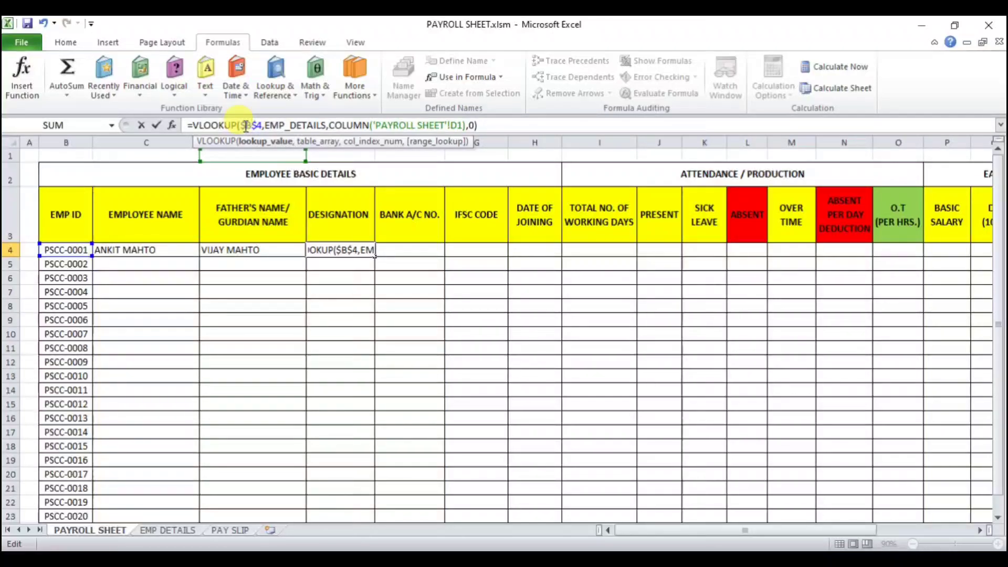
key("Return")
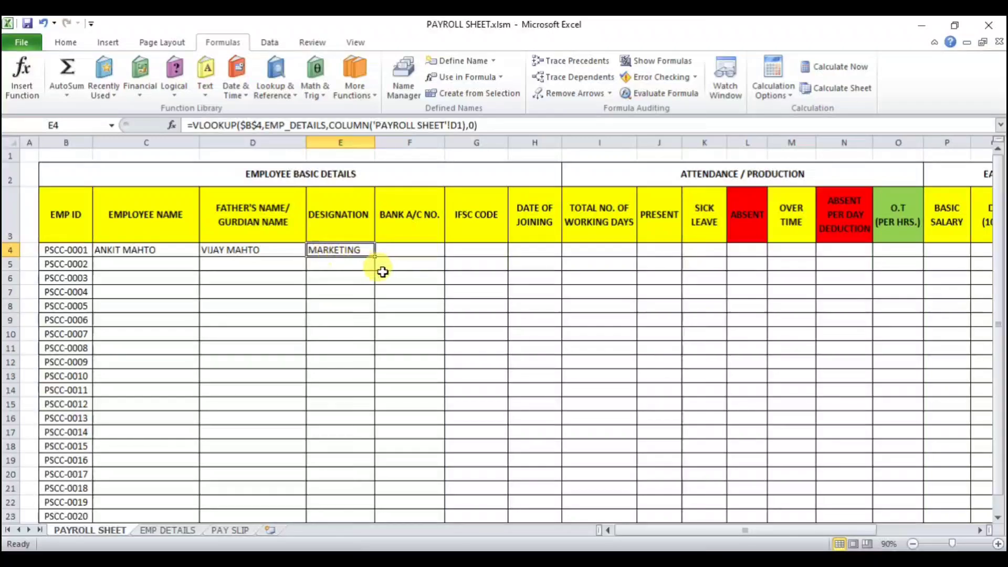
Step: Fill the designation formula across through the bank account, IFSC code and date of joining cells of the first row
left_click_drag(375, 255, 552, 255)
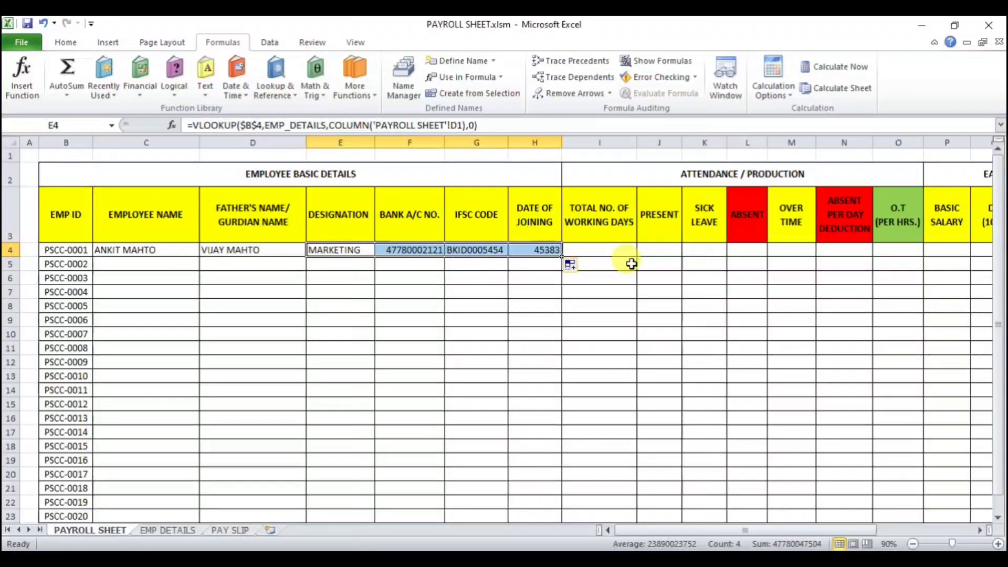
left_click(420, 289)
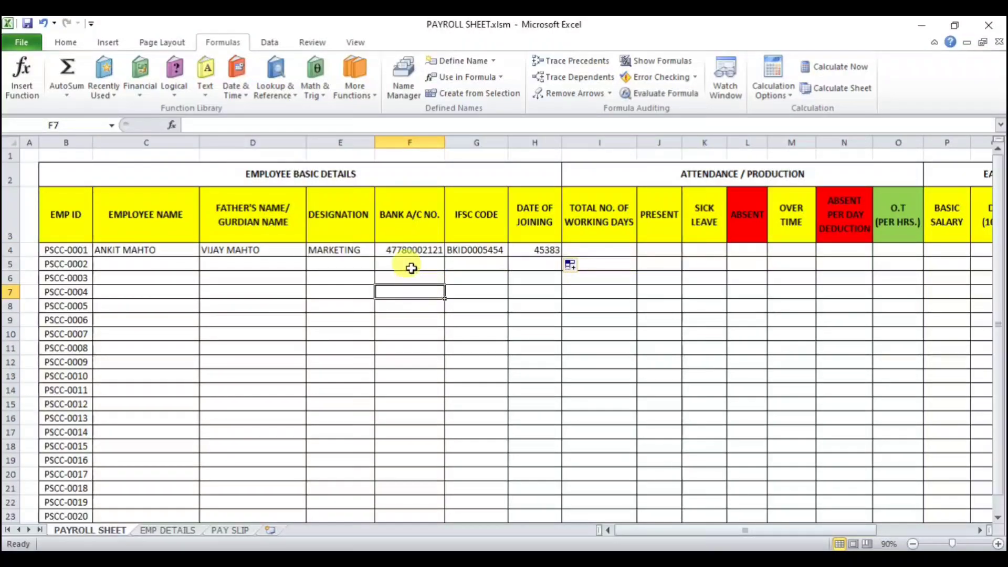
Step: Format the first employee's date of joining cell as Date, centre it and widen its column
left_click(410, 250)
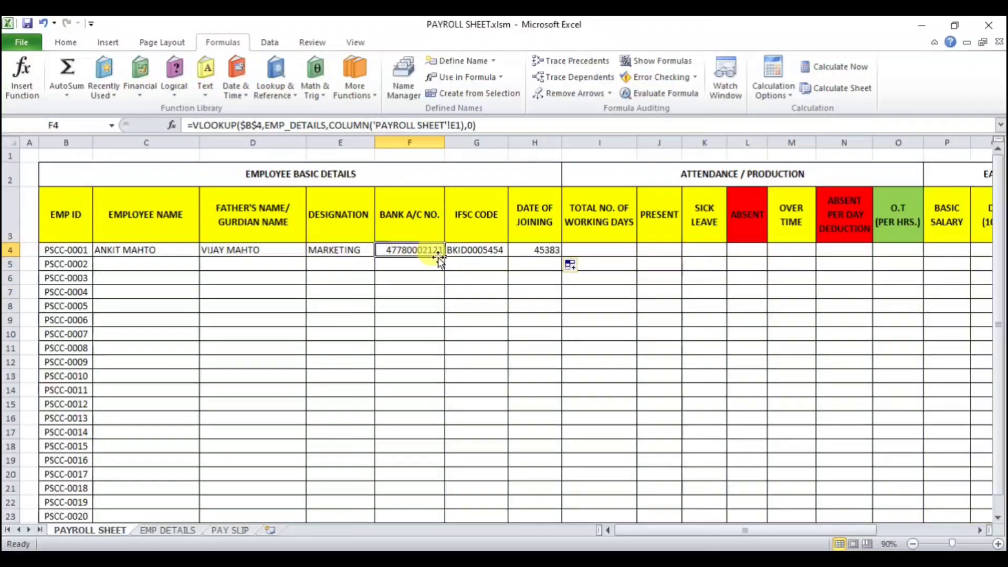
left_click(483, 253)
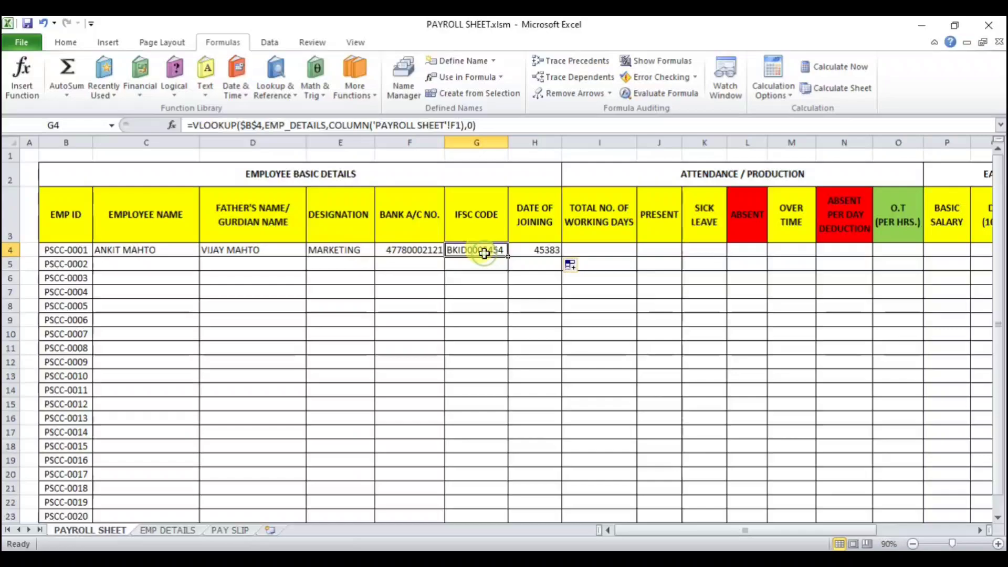
left_click(524, 250)
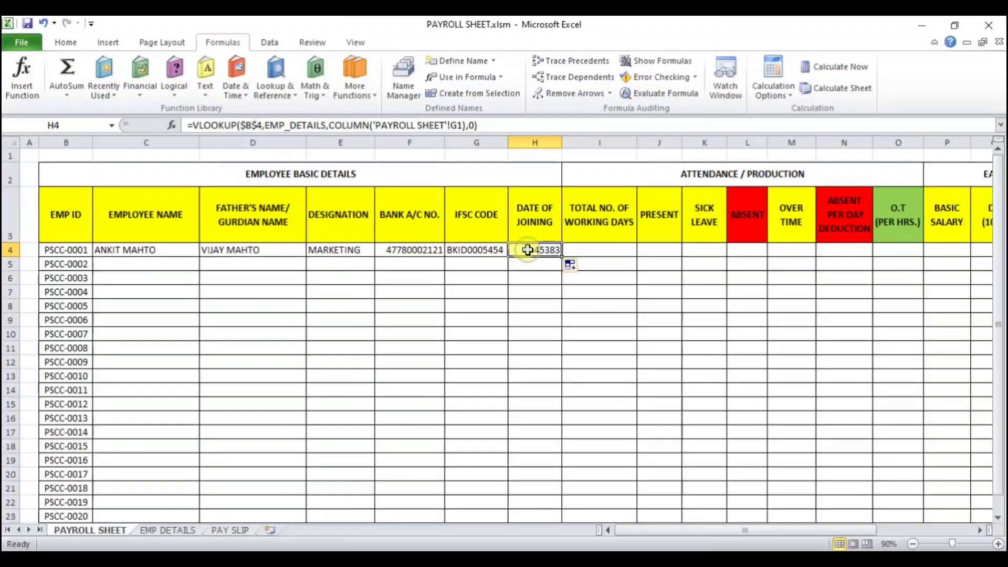
left_click(66, 41)
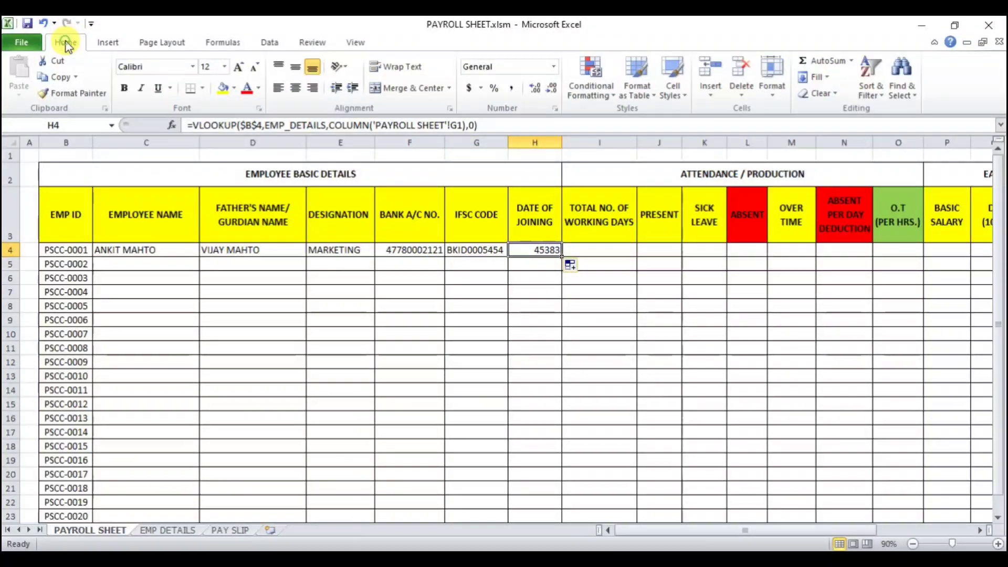
left_click(553, 66)
left_click(538, 223)
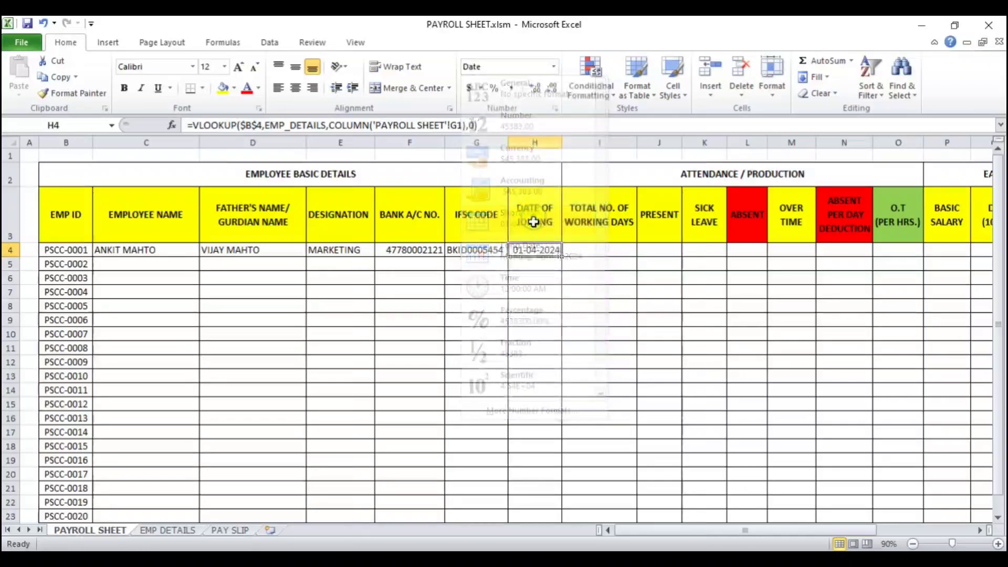
left_click_drag(562, 143, 575, 147)
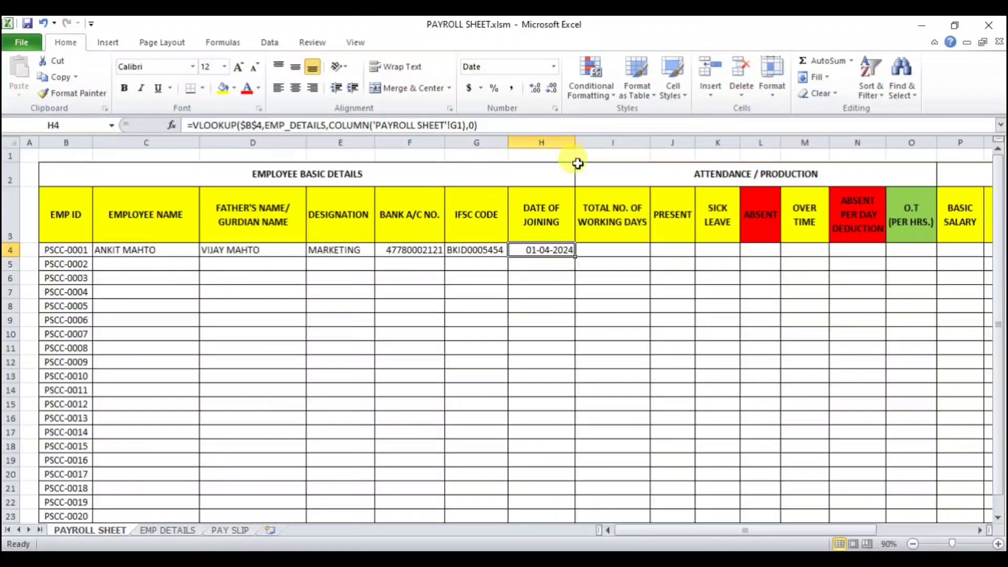
left_click(295, 88)
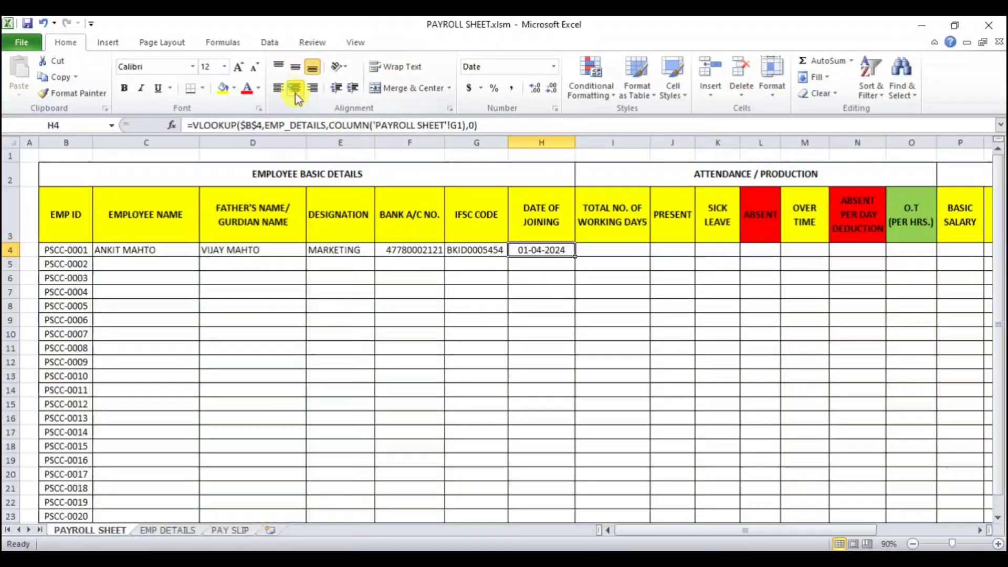
Step: Change the designation formula's lookup value back to the relative reference B4
left_click(463, 316)
left_click(345, 251)
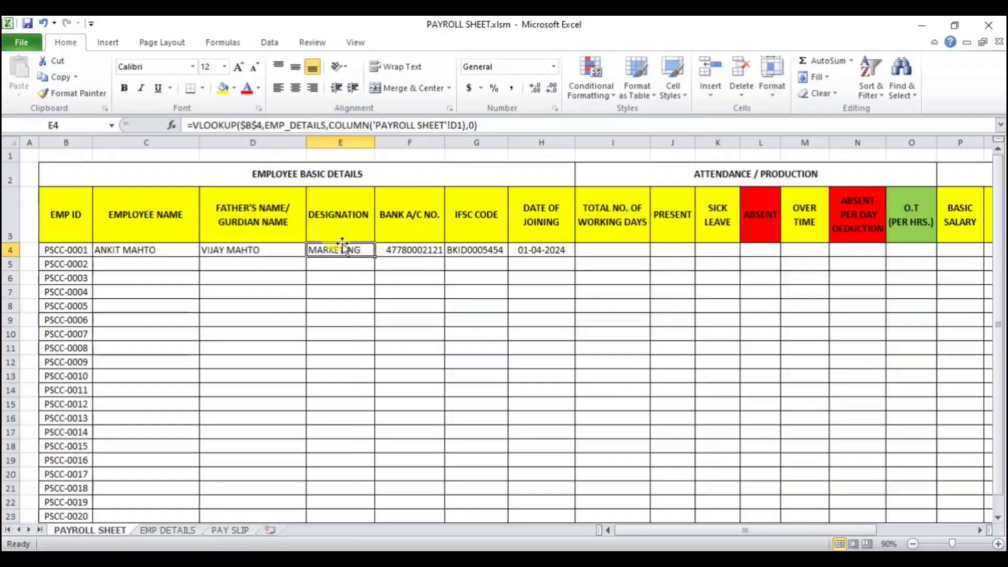
left_click(254, 126)
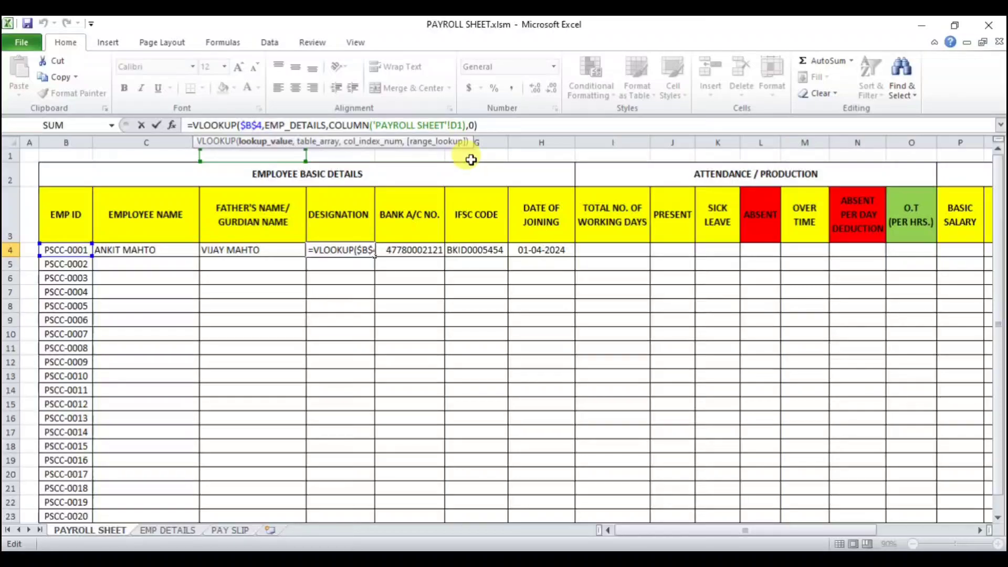
key("F4")
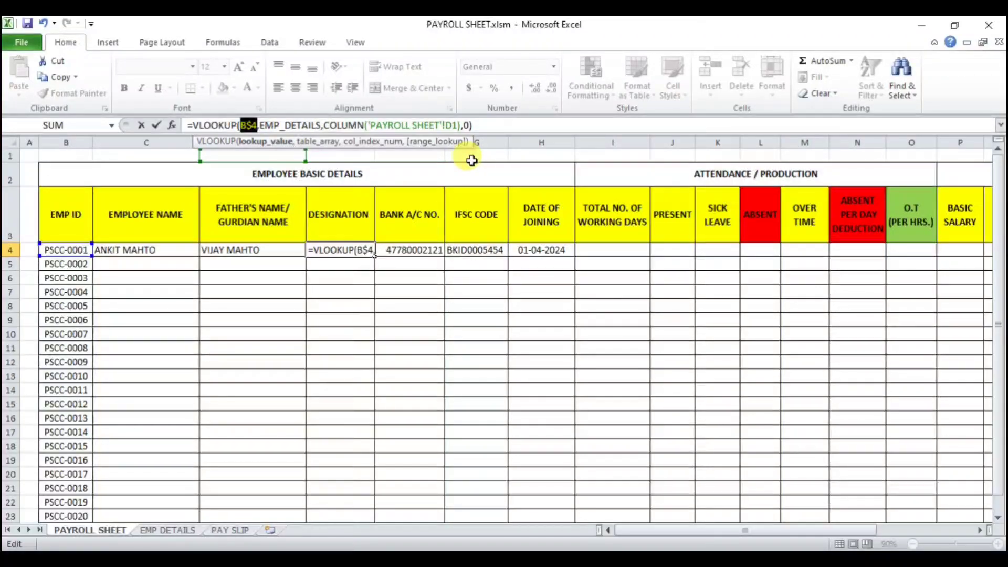
key("F4")
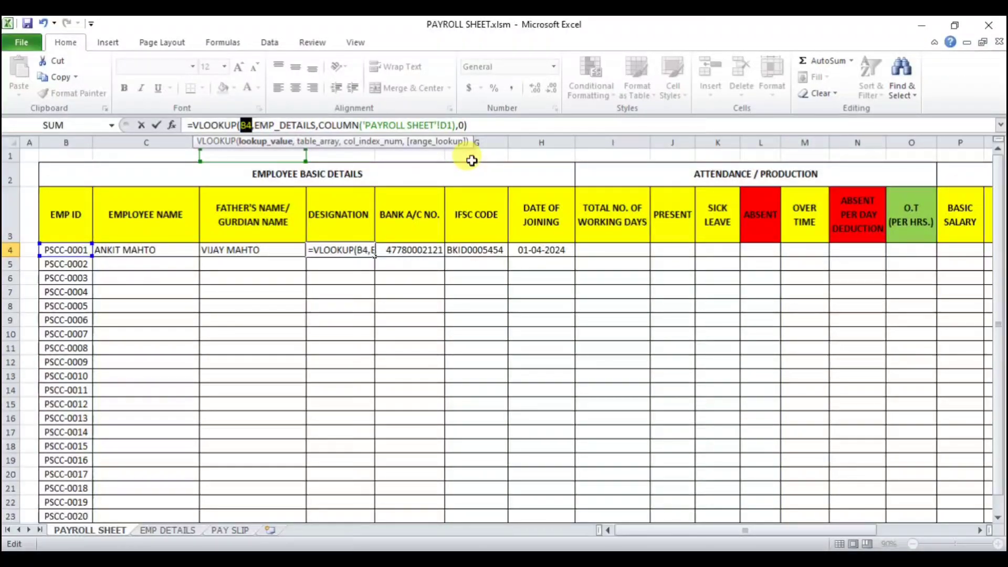
key("Return")
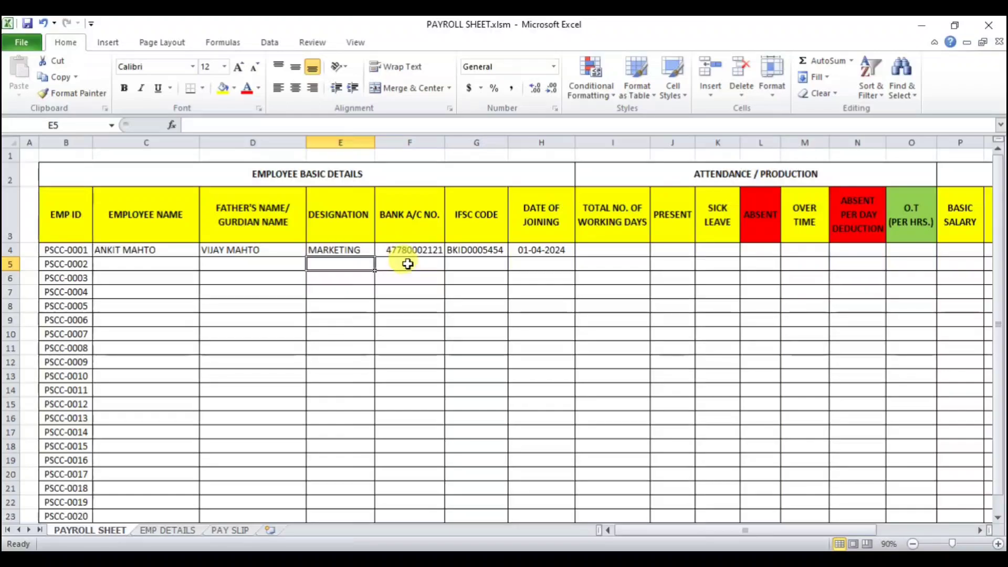
Step: Fill the designation formula across the first row through the date of joining cell
left_click(357, 249)
left_click_drag(375, 256, 569, 257)
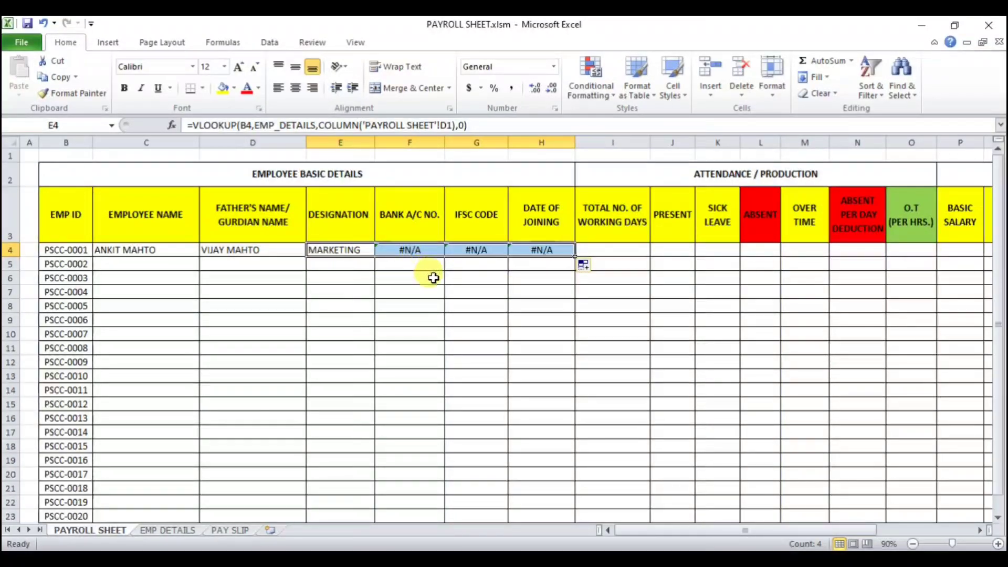
left_click(432, 296)
Step: Inspect the formulas in the first row's designation and bank account cells
left_click(344, 248)
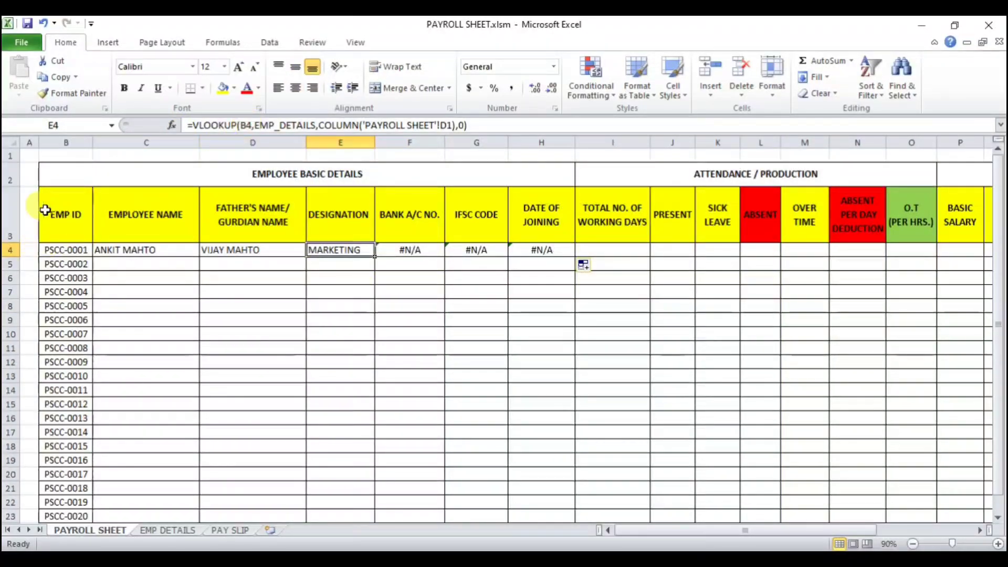
left_click(410, 251)
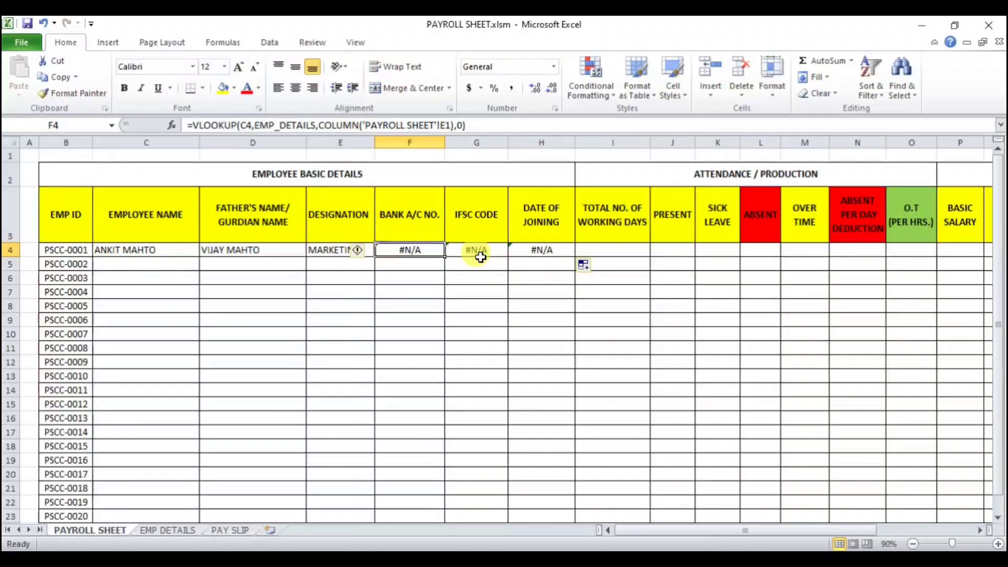
left_click(338, 250)
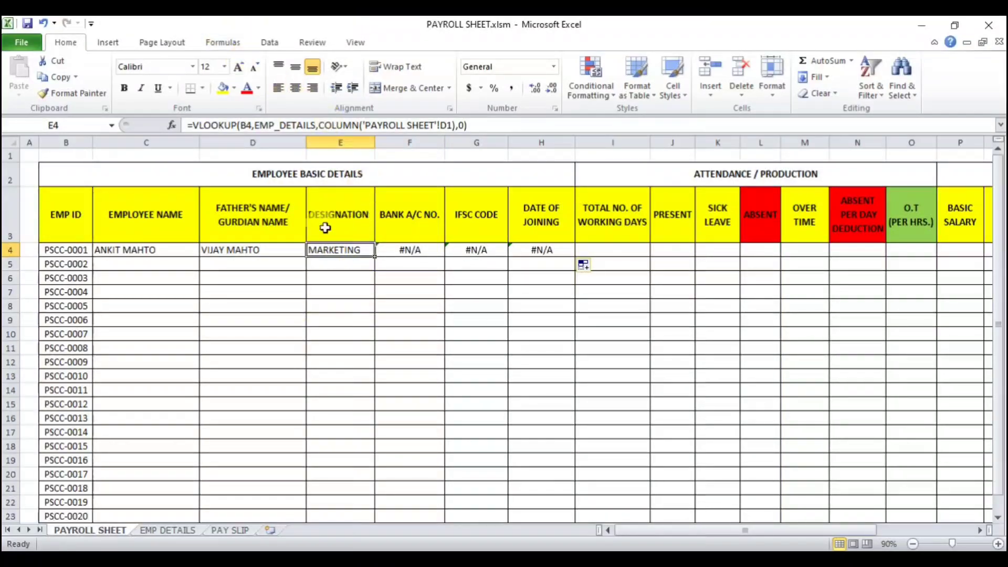
left_click(239, 125)
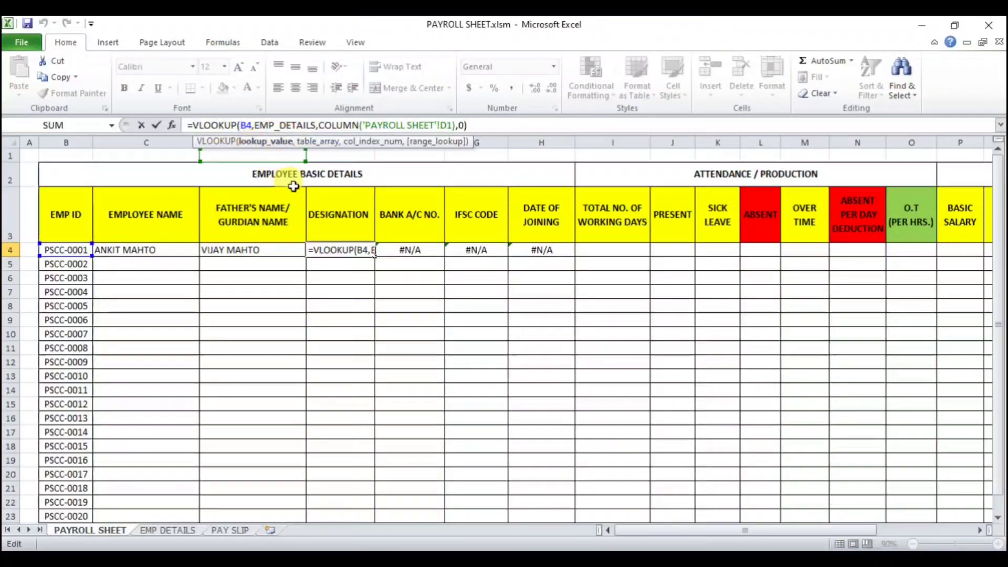
key("Return")
Step: Replace the first employee name cell's formula with =VLOOKUP(B4,EMP_DETAILS,COLUMN(B1),0)
left_click(139, 254)
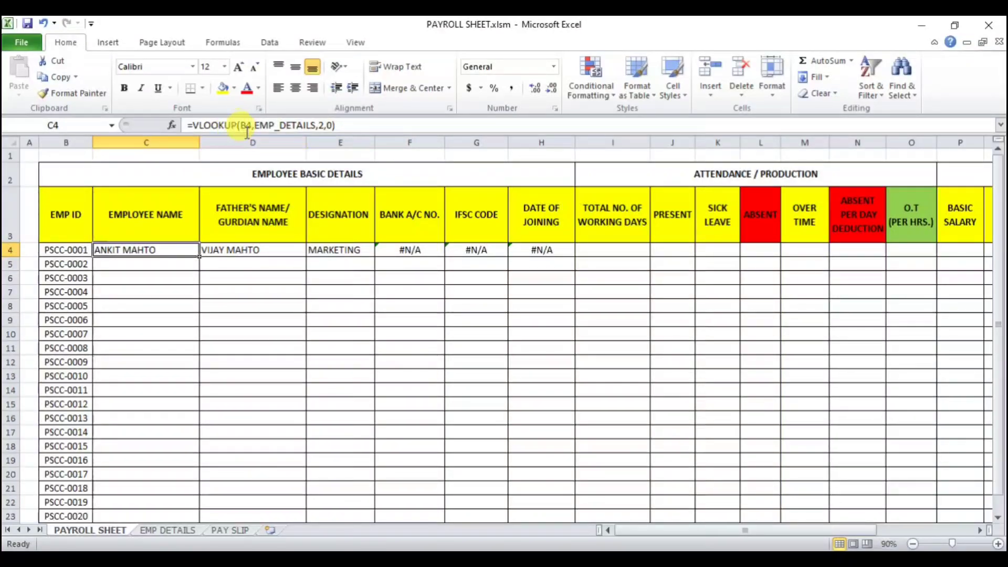
key("Delete")
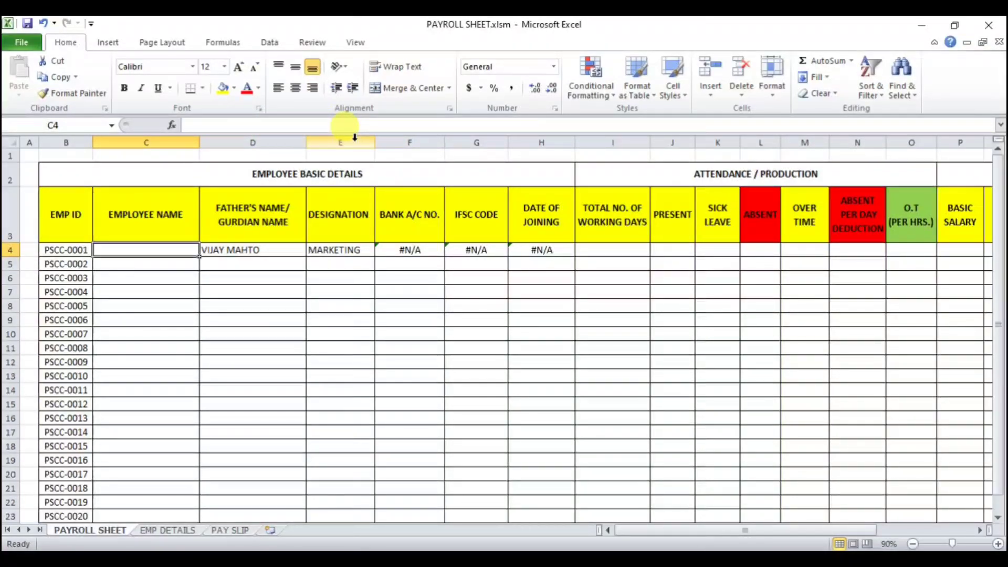
type("=VLOOKUP(B4")
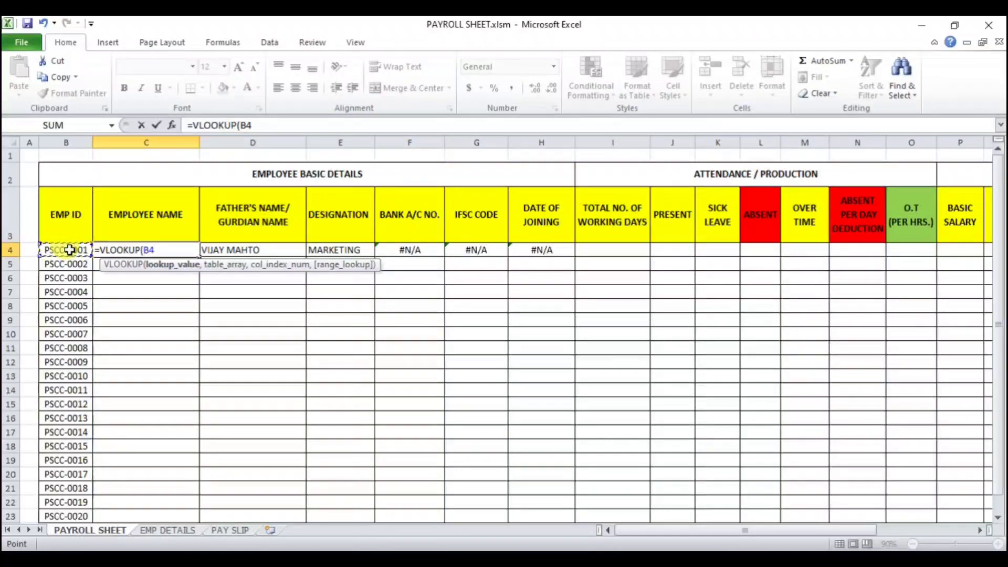
type(",")
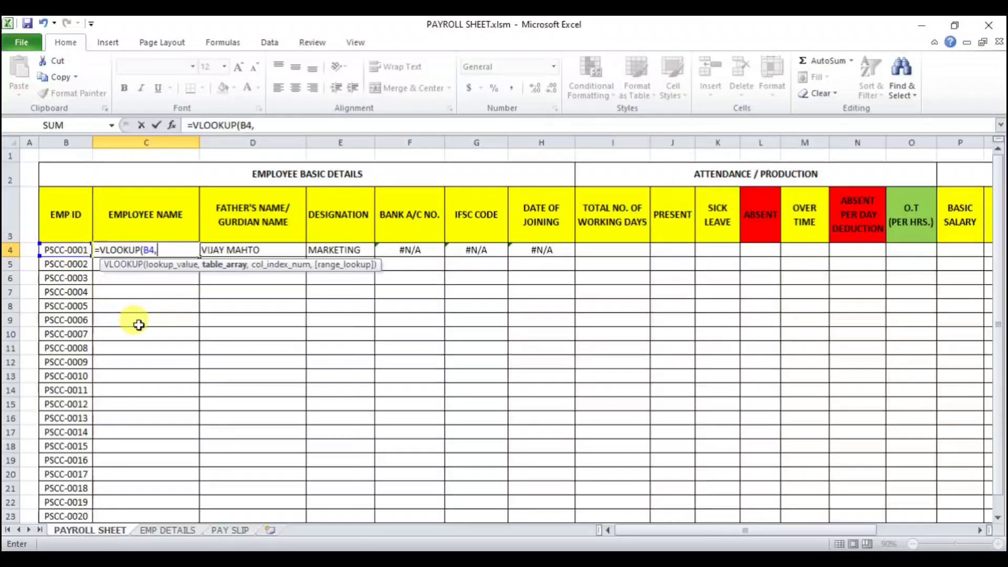
type("EMP")
key("Tab")
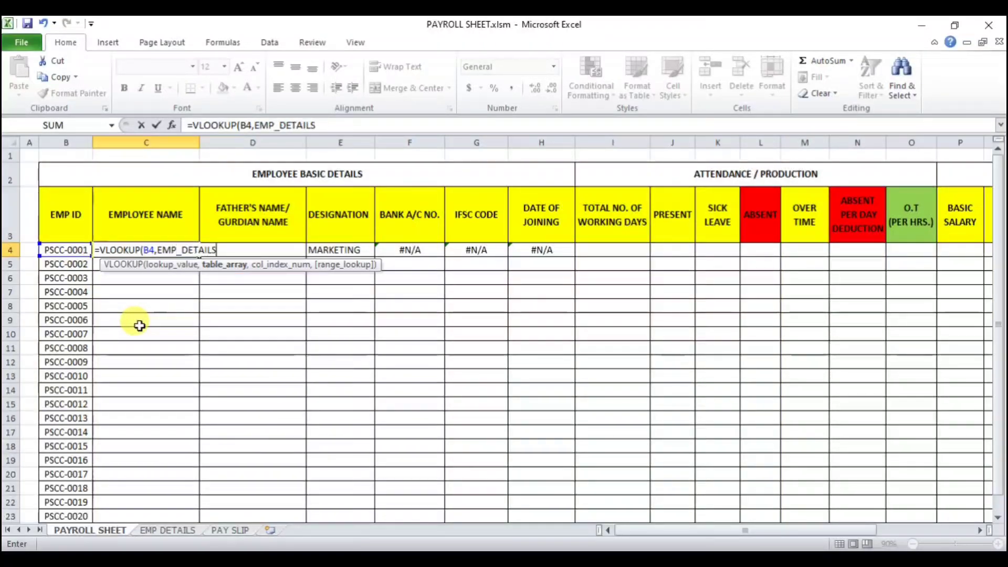
type(",")
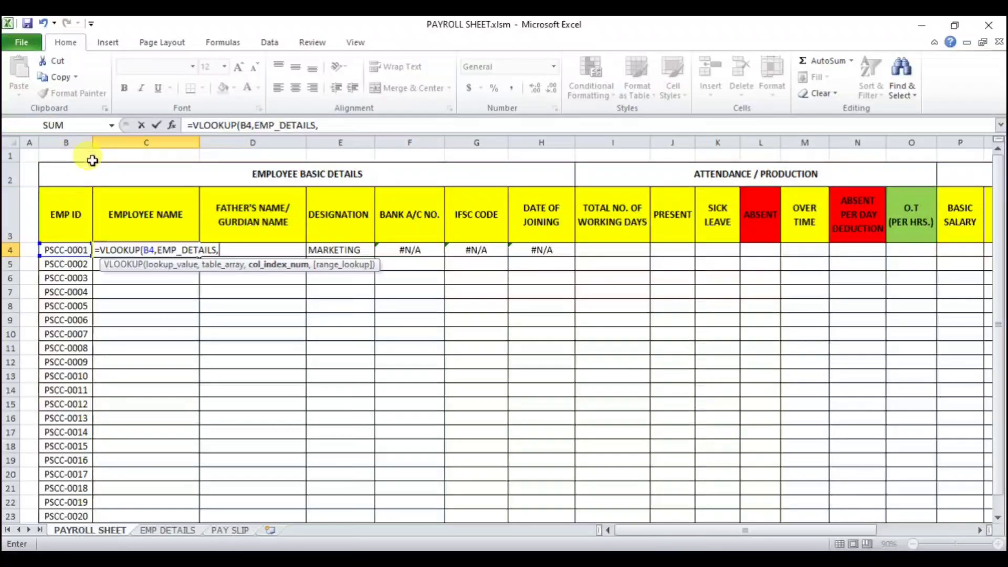
type("C")
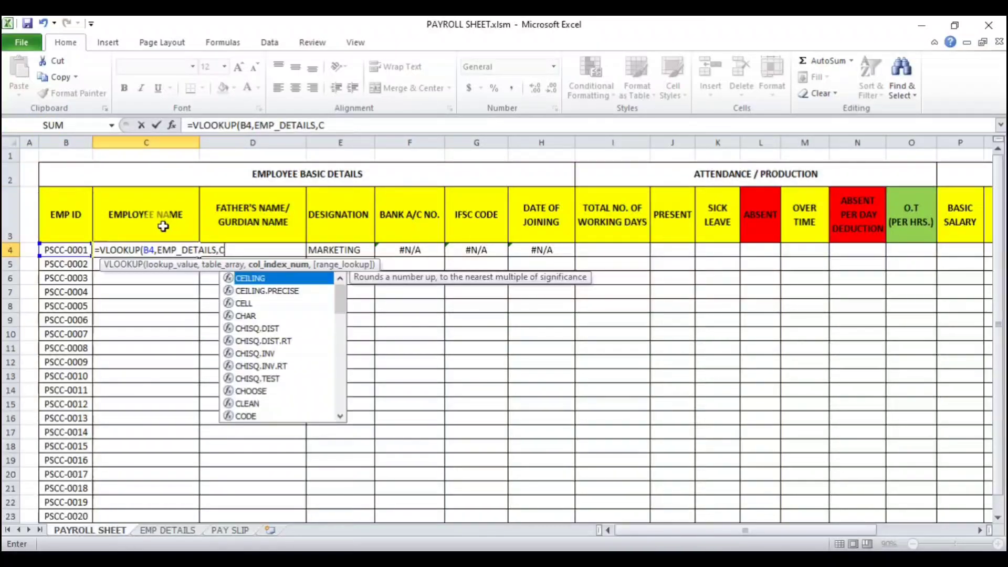
type("OLUMN(")
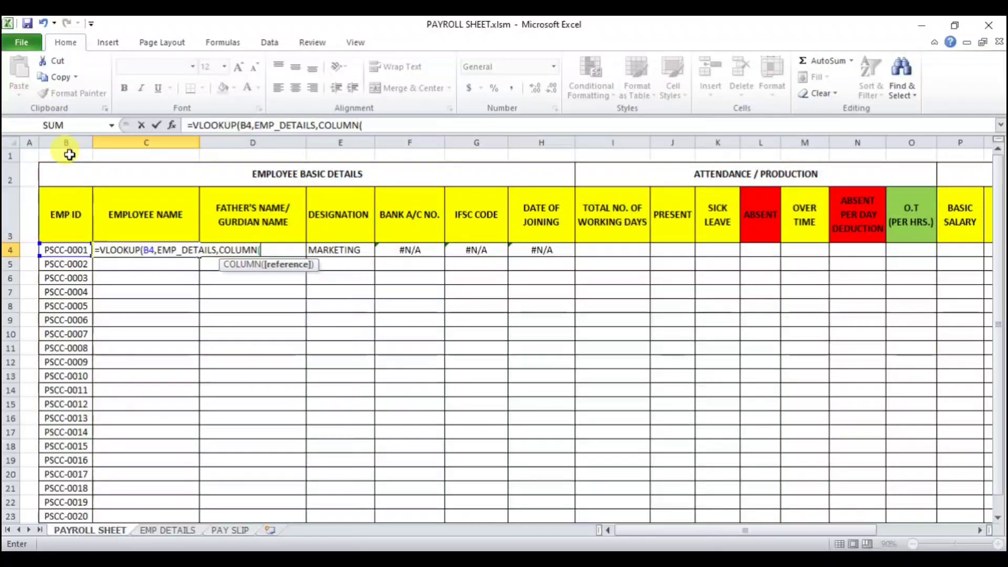
left_click(69, 153)
type(")")
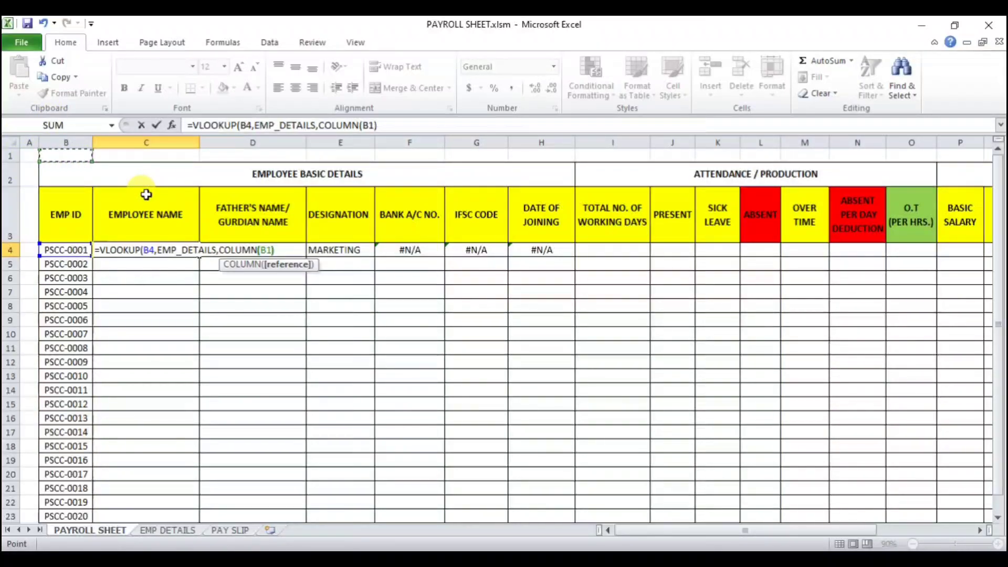
type(",0")
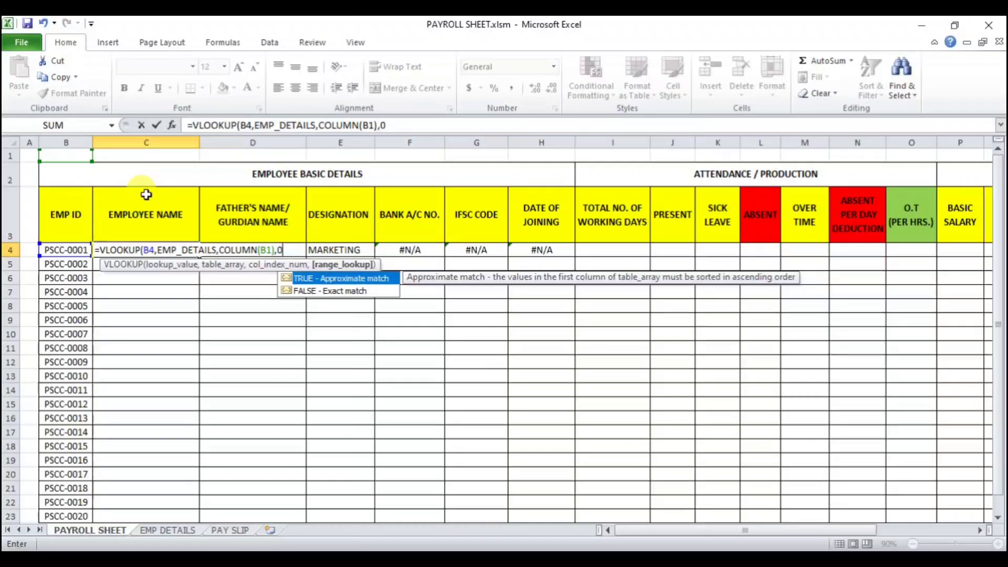
key("Return")
key("Return")
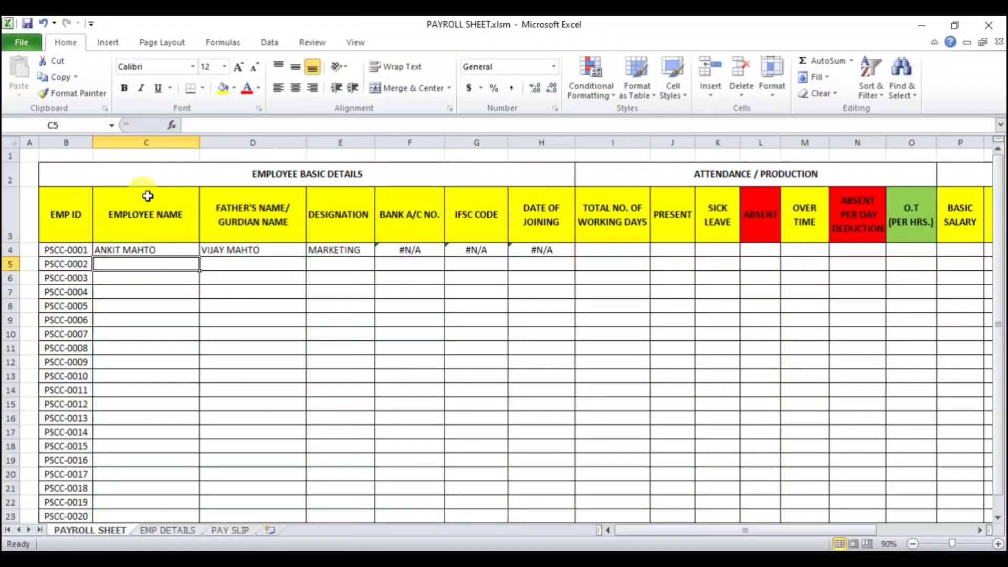
Step: Clear the first row's cells from father's name through date of joining
left_click(149, 252)
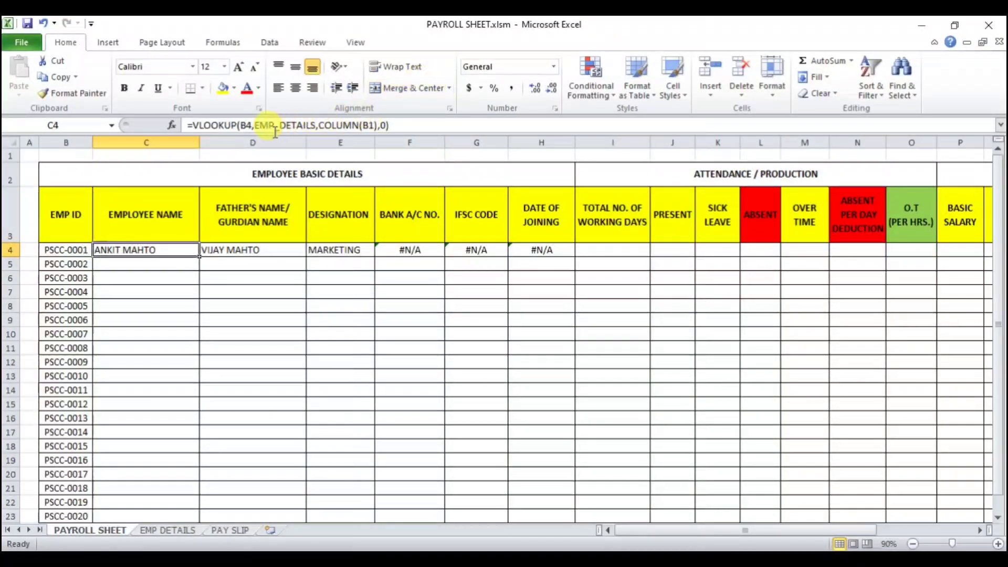
left_click_drag(259, 250, 544, 252)
key("Delete")
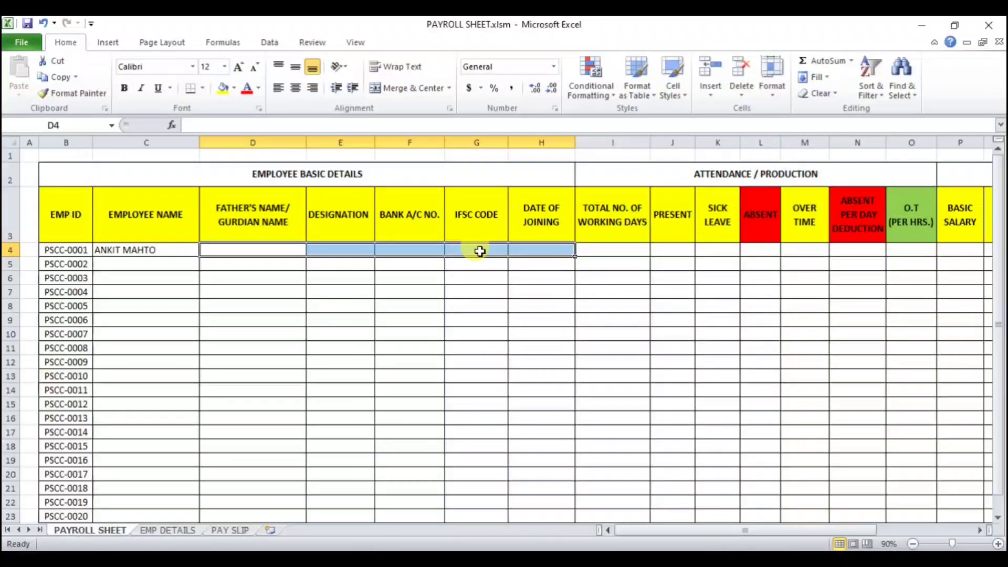
Step: Make the lookup value in the employee name formula an absolute reference, $B$4
left_click(158, 250)
left_click(244, 125)
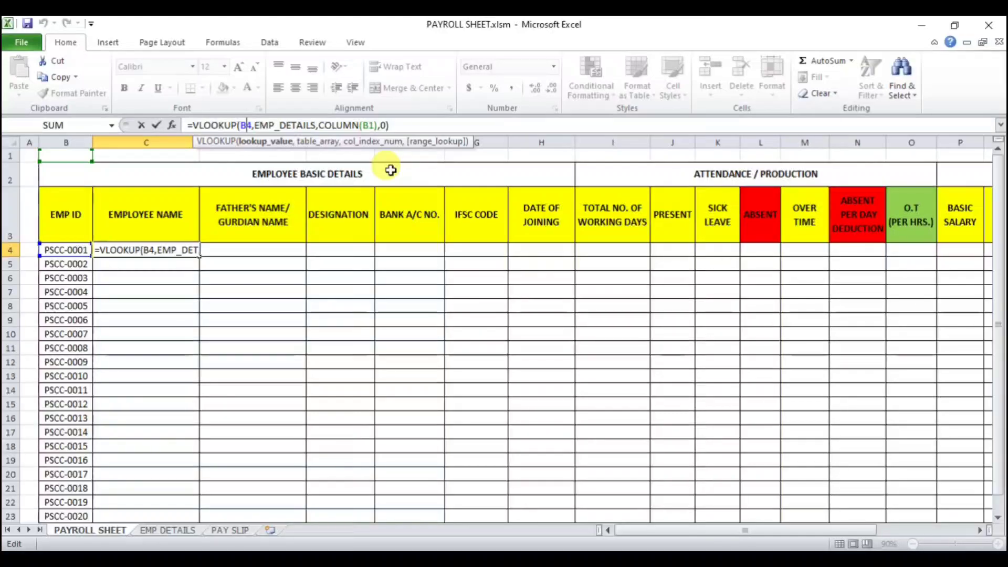
key("F4")
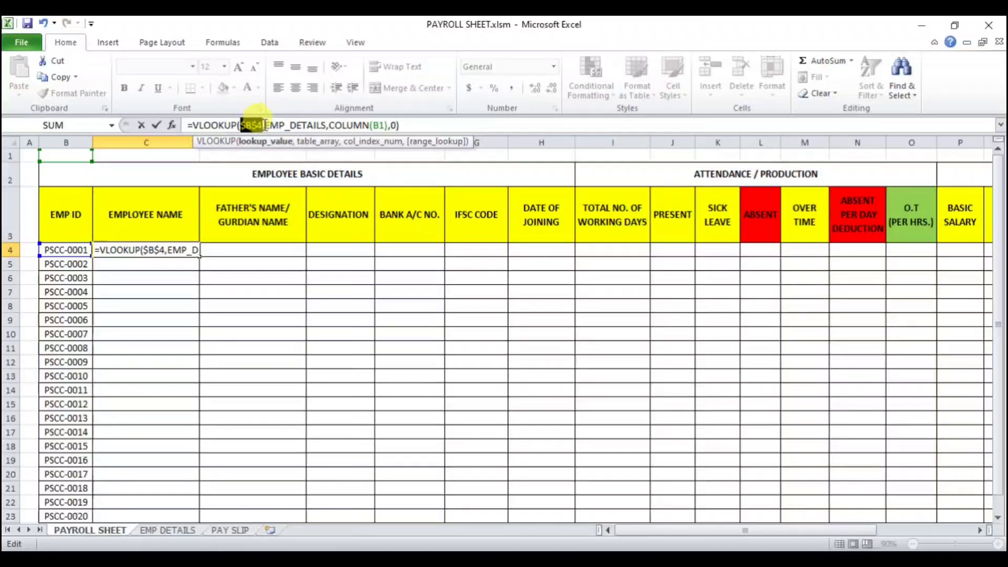
key("Return")
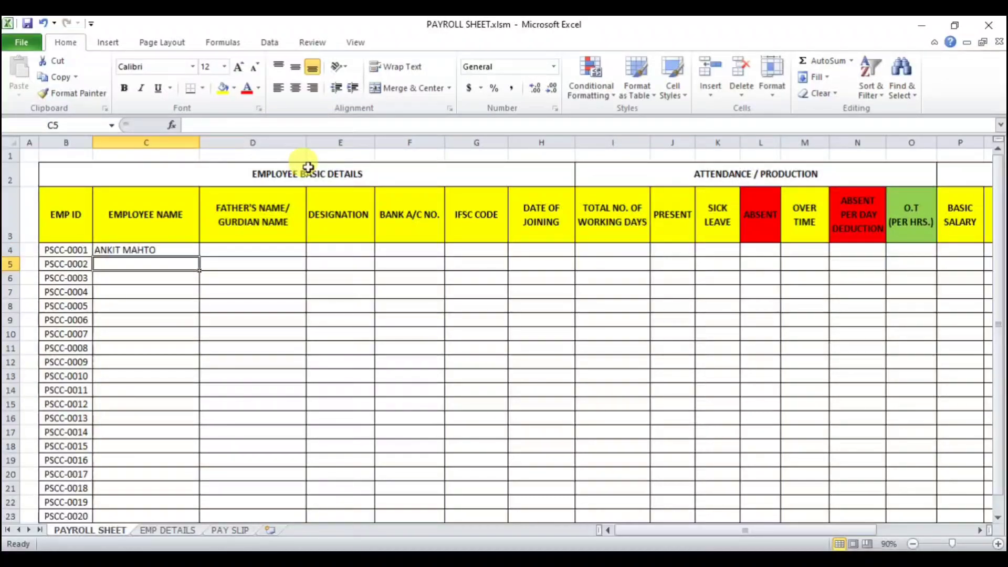
Step: Fill the employee name formula across the first row through the date of joining cell
left_click(180, 250)
left_click_drag(199, 256, 562, 250)
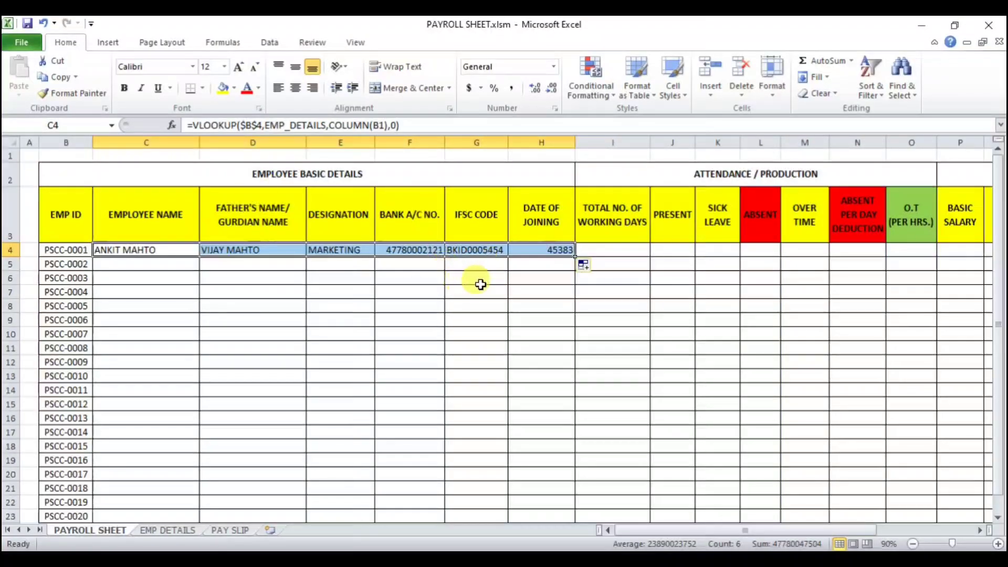
left_click(548, 251)
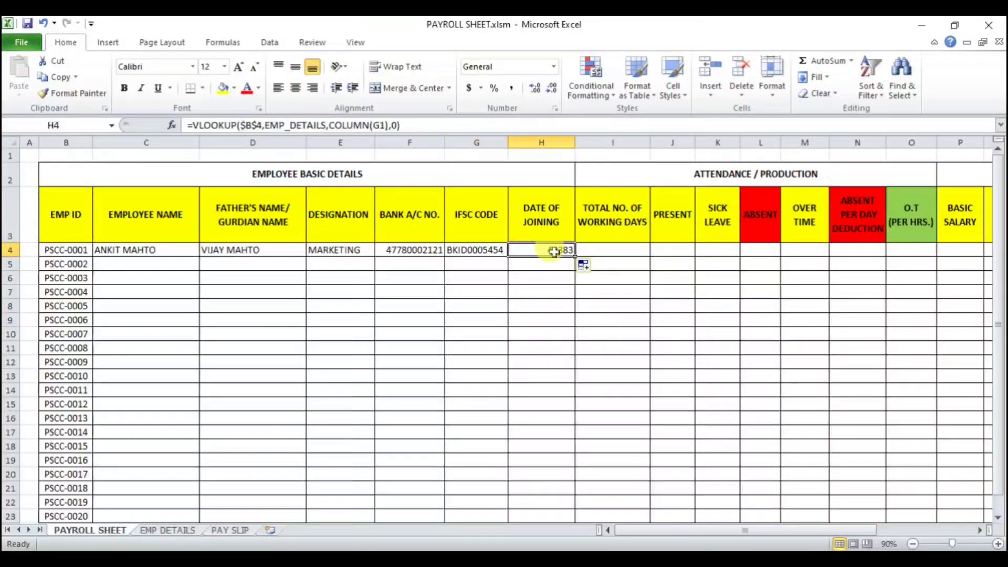
Step: Center the first date of joining cell and format it as a Short Date
left_click(300, 87)
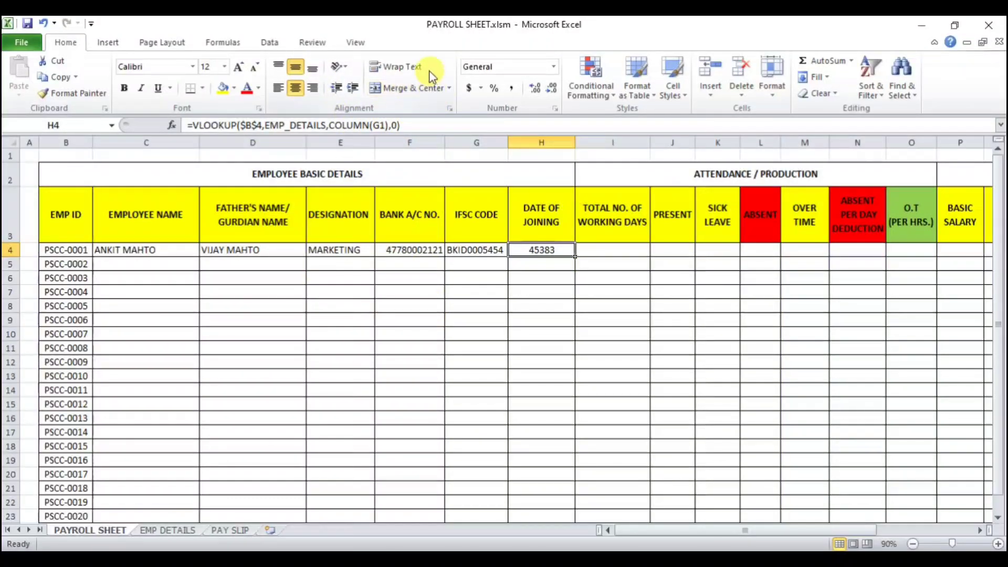
left_click(553, 66)
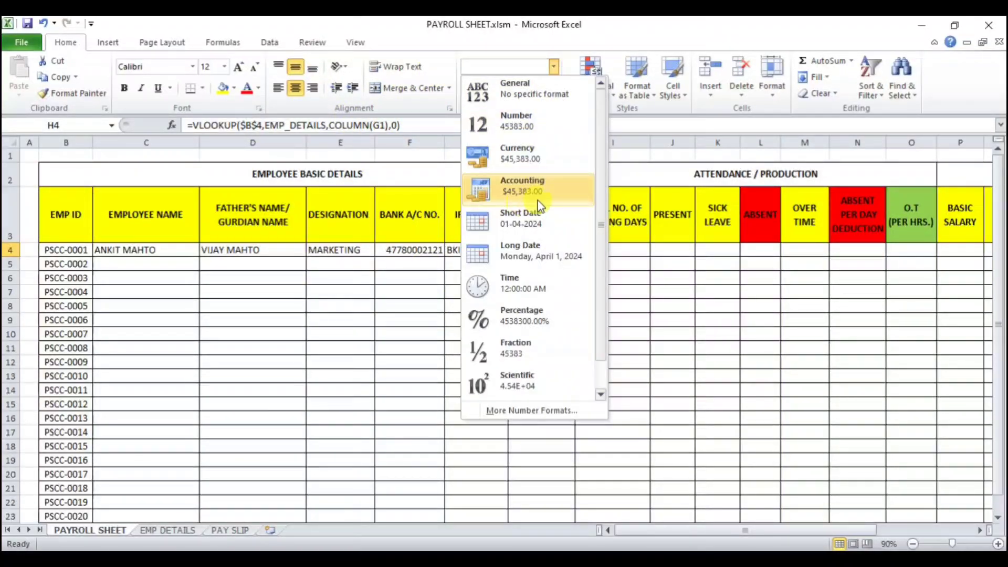
left_click(528, 218)
left_click(522, 333)
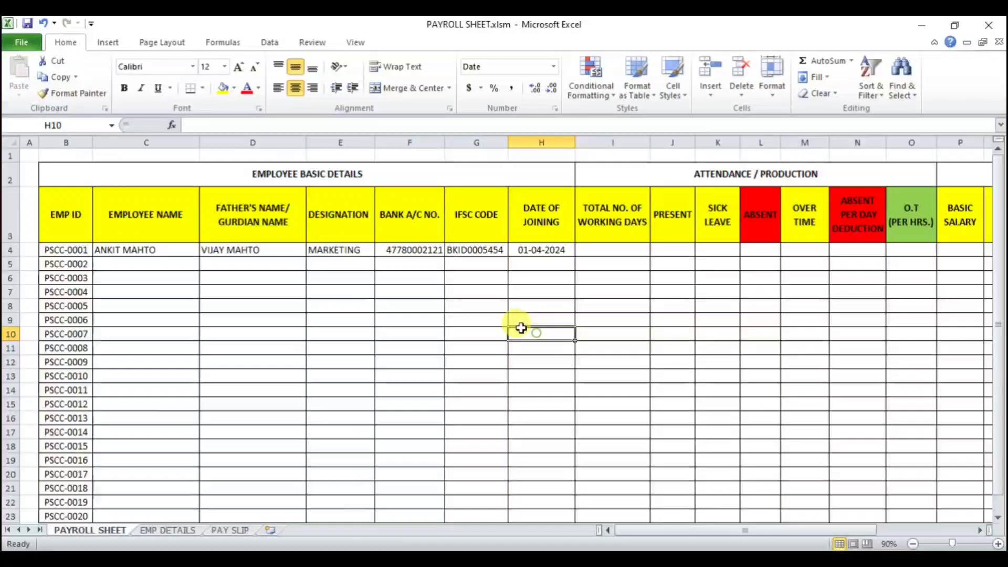
Step: Fill the employee name formula down one row to test it
left_click(176, 251)
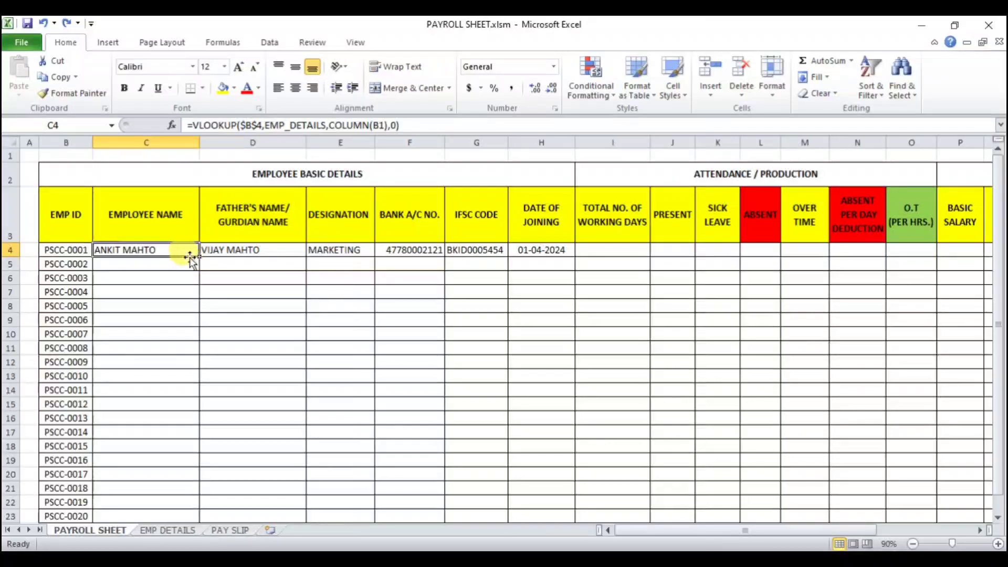
left_click_drag(201, 259, 200, 270)
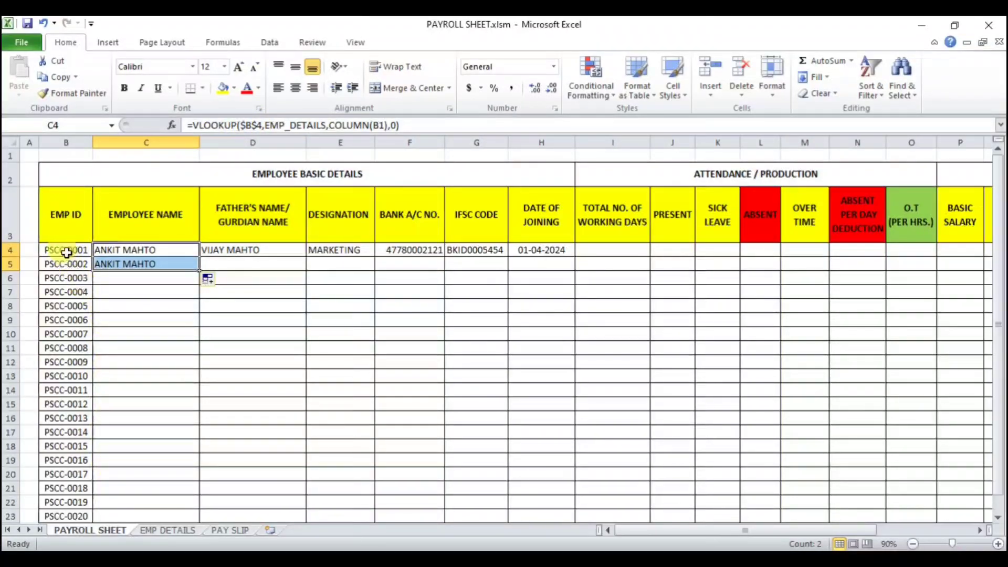
left_click(140, 251)
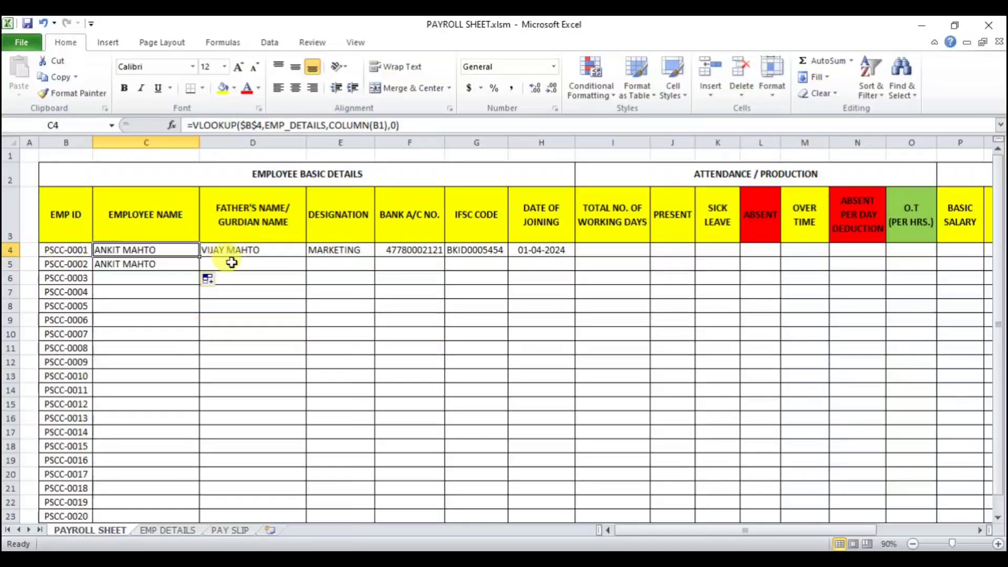
Step: Change the employee name formula's lookup value to the mixed reference $B4
left_click(256, 125)
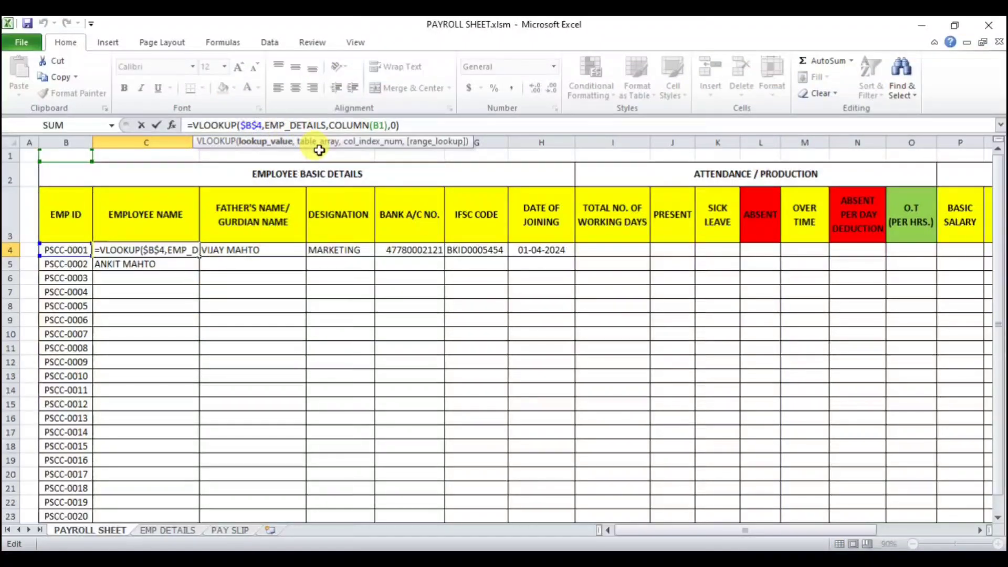
key("BackSpace")
key("Return")
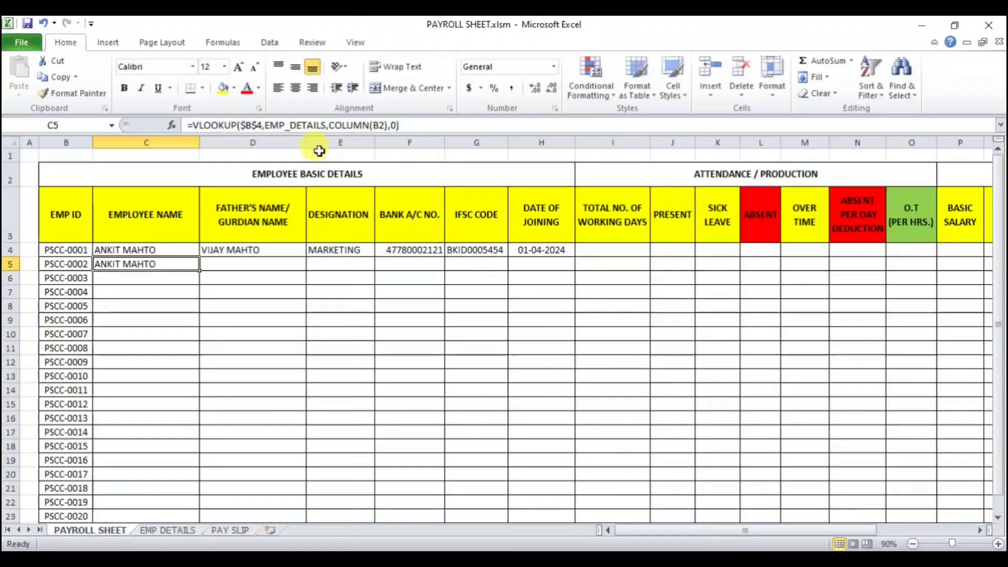
Step: Fill the updated employee name formula across the first row through the date of joining cell
left_click(150, 250)
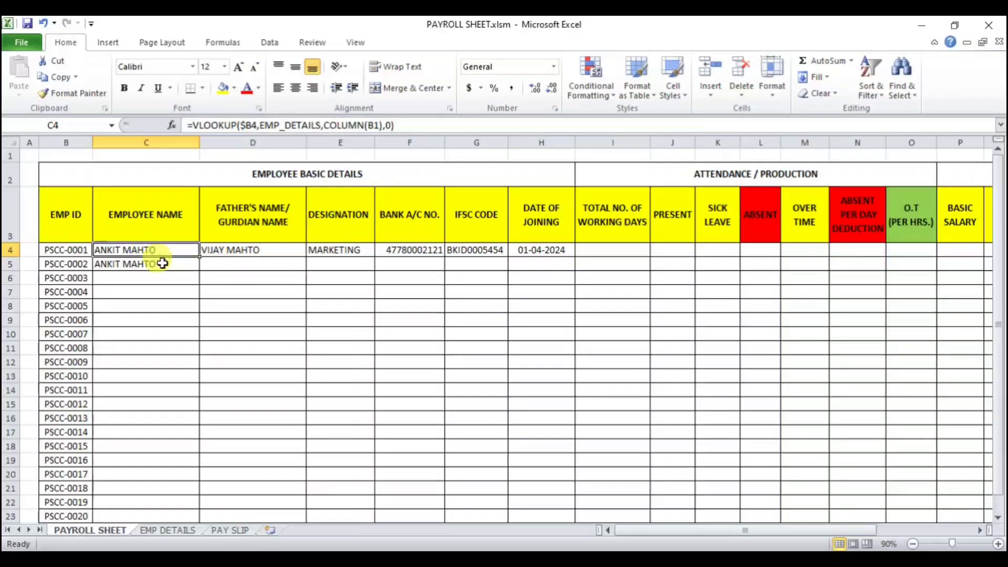
left_click_drag(202, 257, 550, 272)
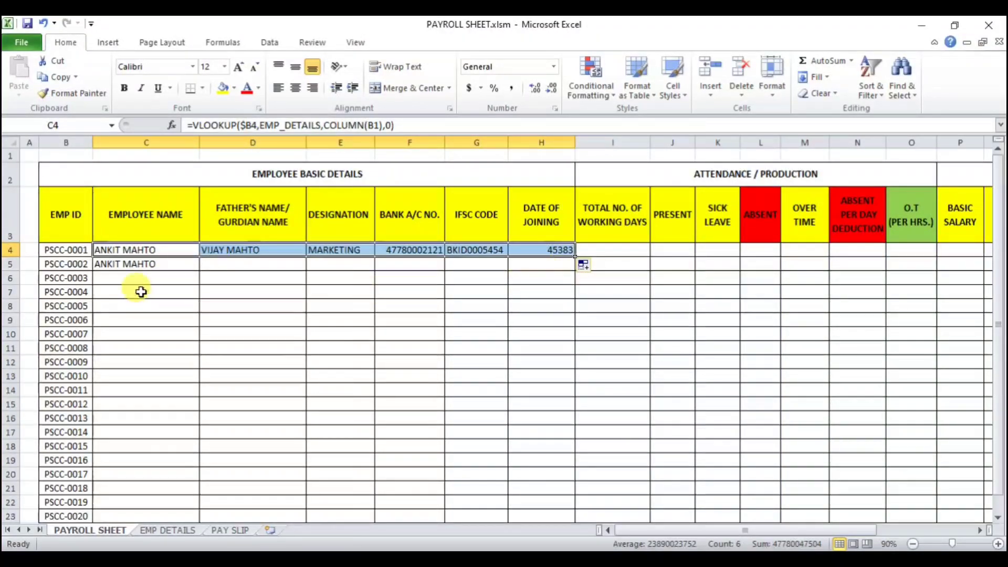
Step: Fill the lookup formulas from employee name through date of joining down to PSCC-0020 in row 23
left_click(162, 250)
left_click_drag(201, 258, 198, 417)
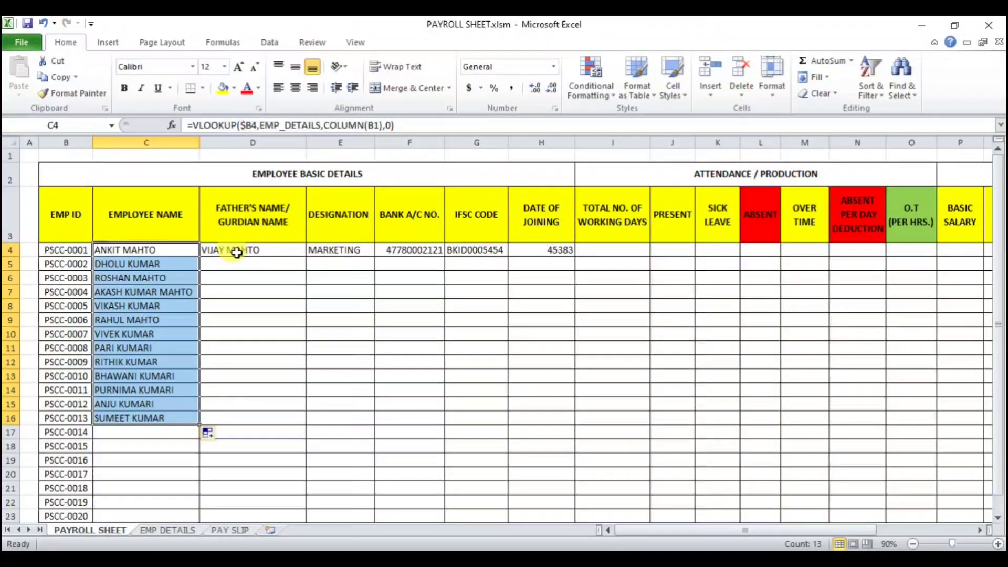
left_click_drag(236, 253, 571, 433)
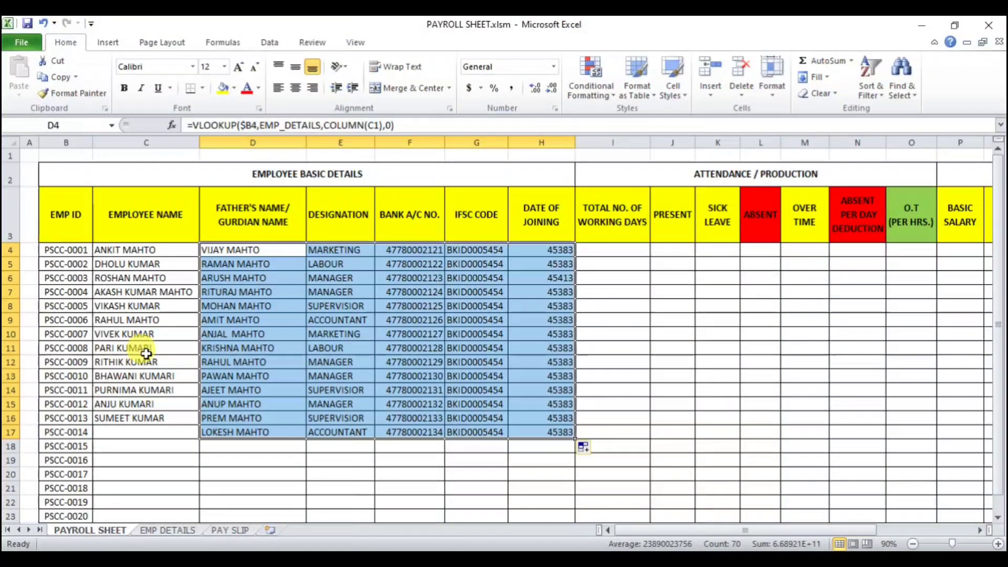
left_click(152, 444)
left_click_drag(151, 419, 556, 328)
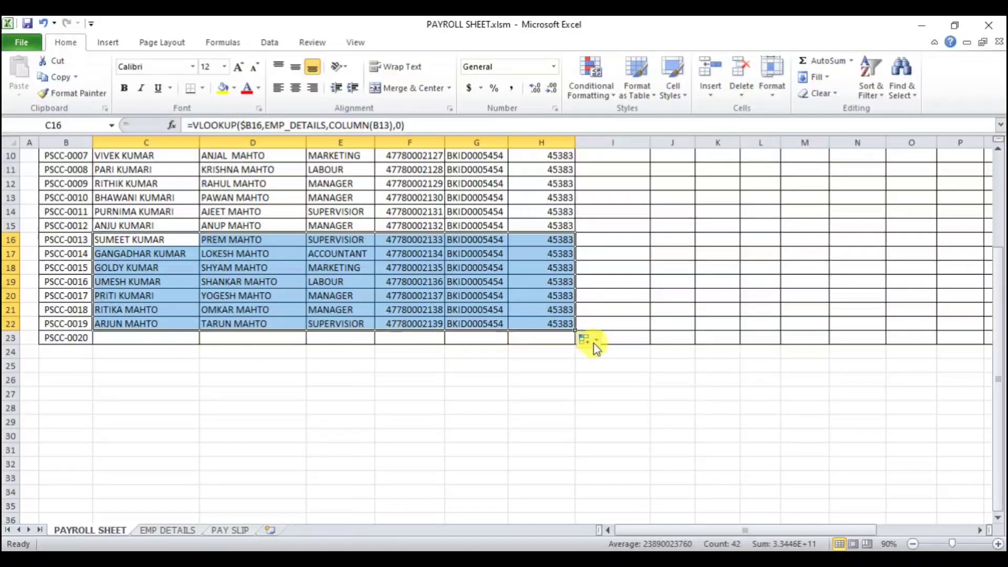
left_click_drag(576, 330, 573, 345)
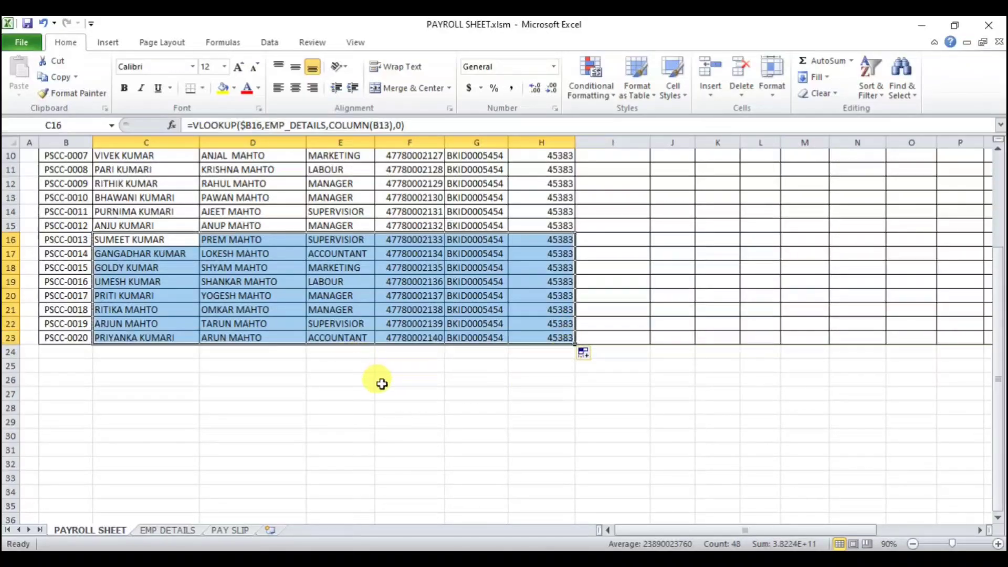
Step: Compare the filled payroll rows against the matching entries on the EMP DETAILS sheet
scroll(404, 405, "up", 2)
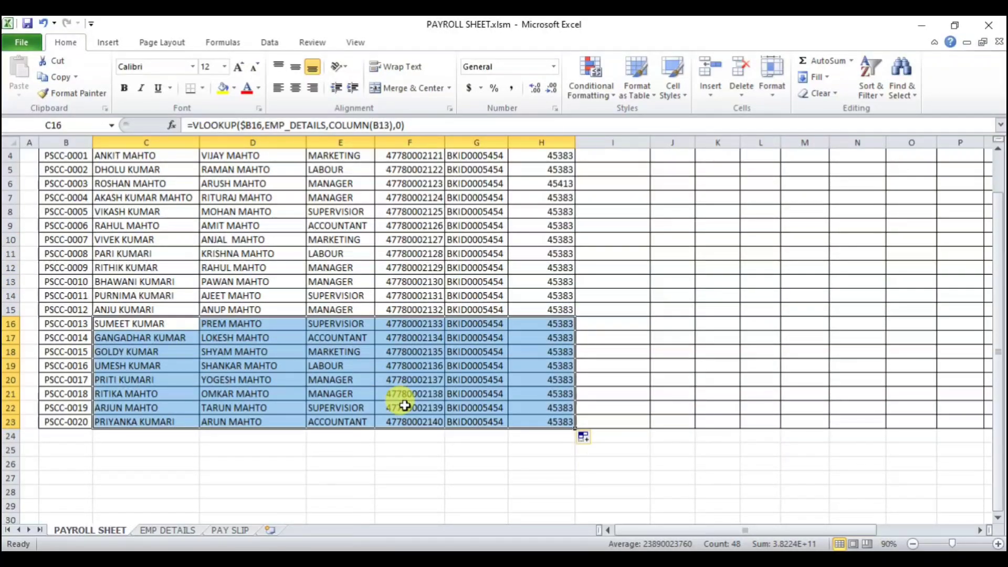
left_click(268, 351)
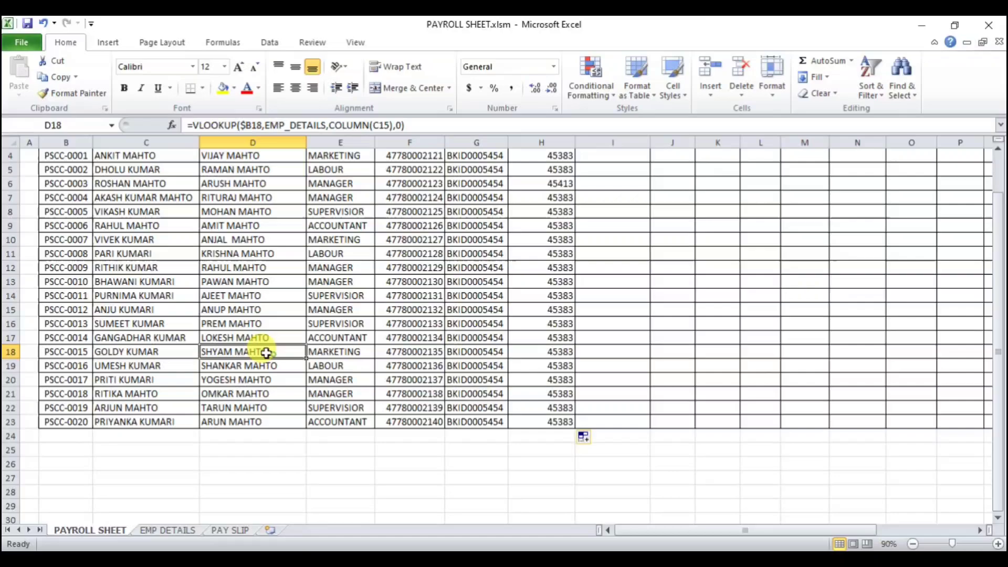
left_click(57, 327)
left_click(159, 531)
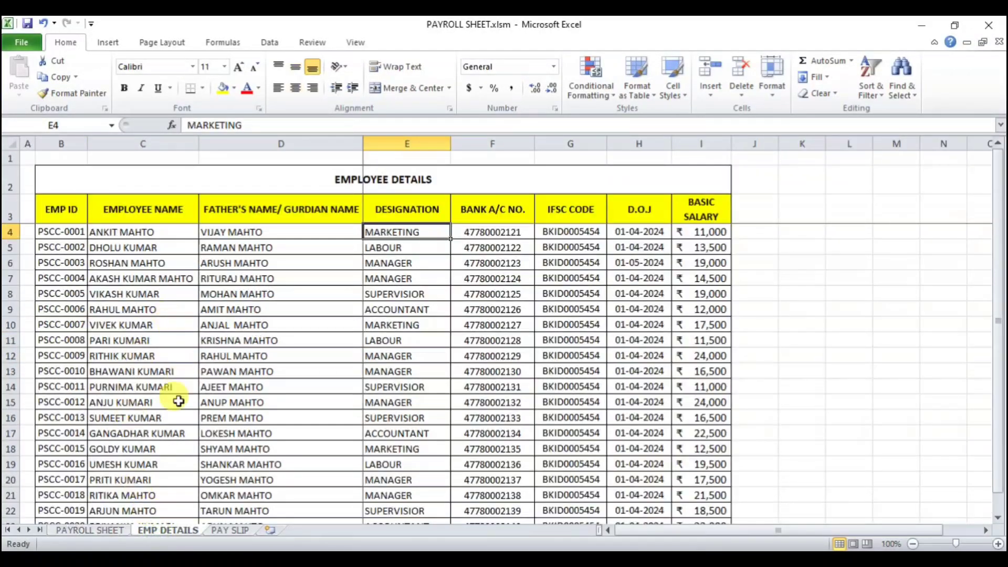
scroll(150, 414, "down", 1)
left_click(67, 373)
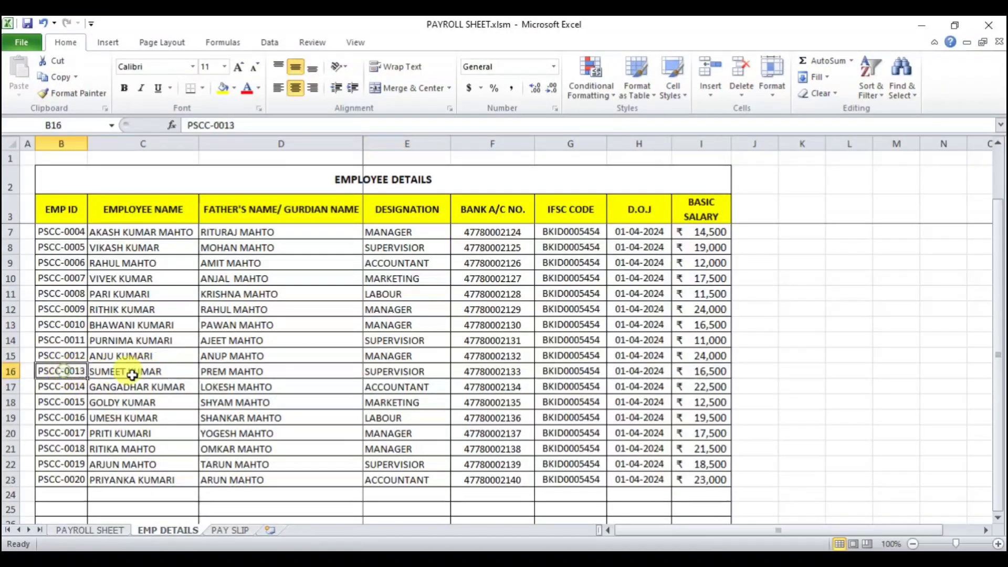
left_click(218, 370)
left_click(386, 373)
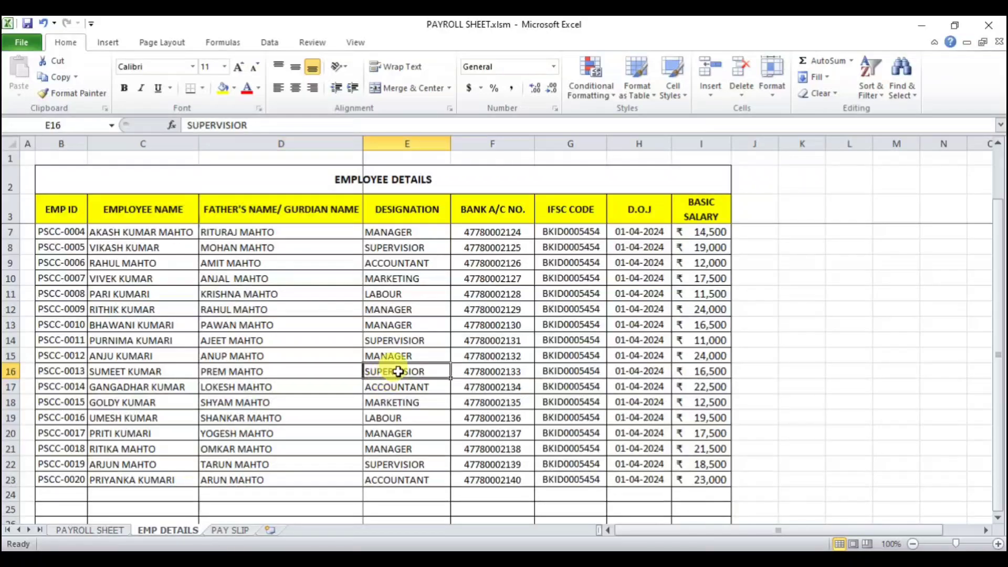
left_click(90, 530)
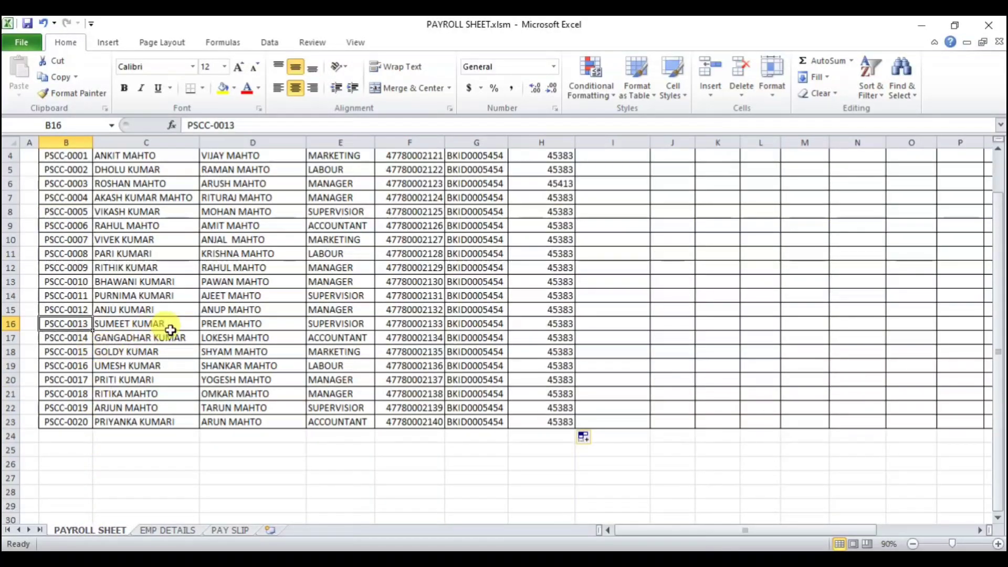
left_click(242, 322)
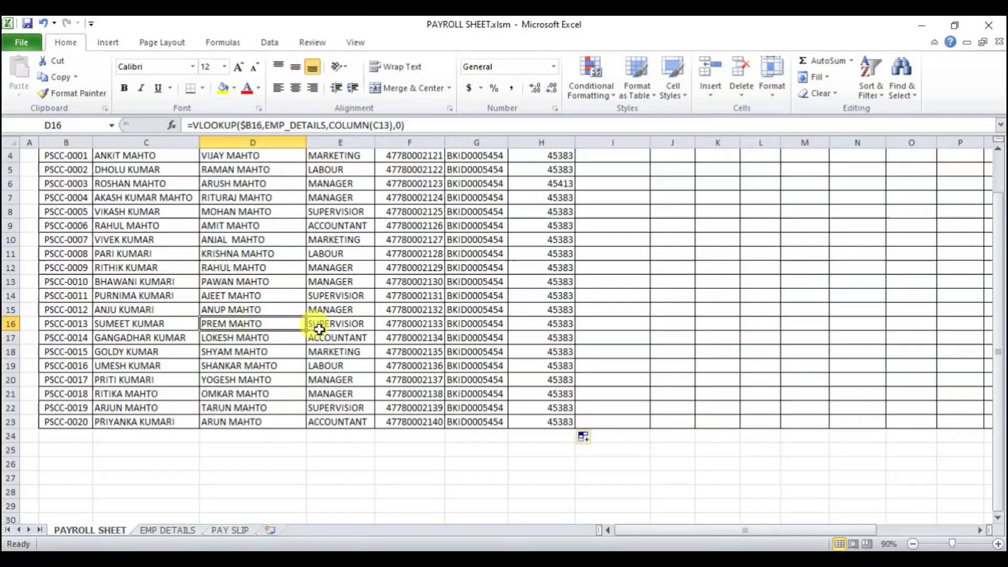
left_click(321, 323)
scroll(462, 356, "up", 1)
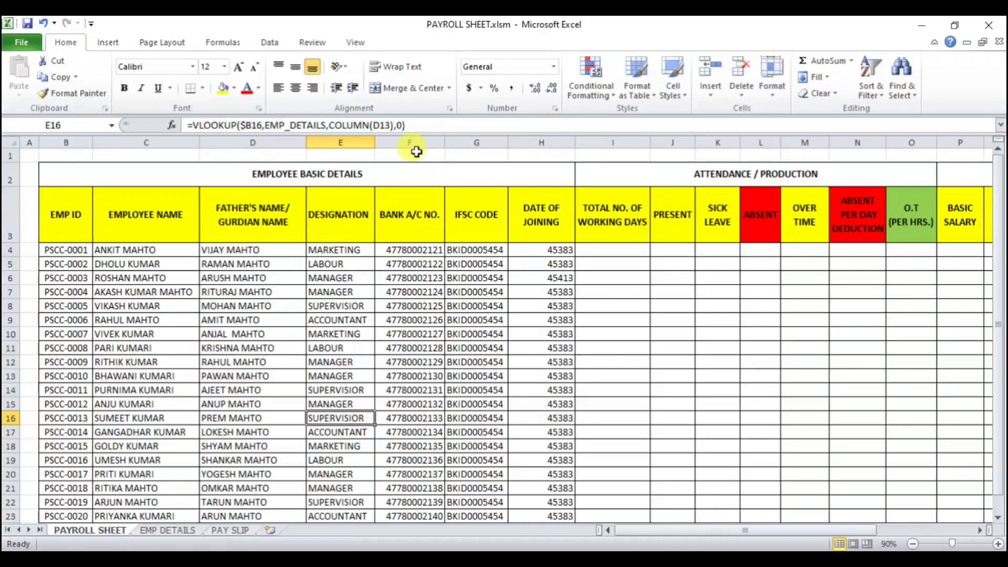
Step: Center the bank account and IFSC columns, and format the date of joining cells H4:H23 as centered Short Dates
left_click_drag(415, 142, 466, 142)
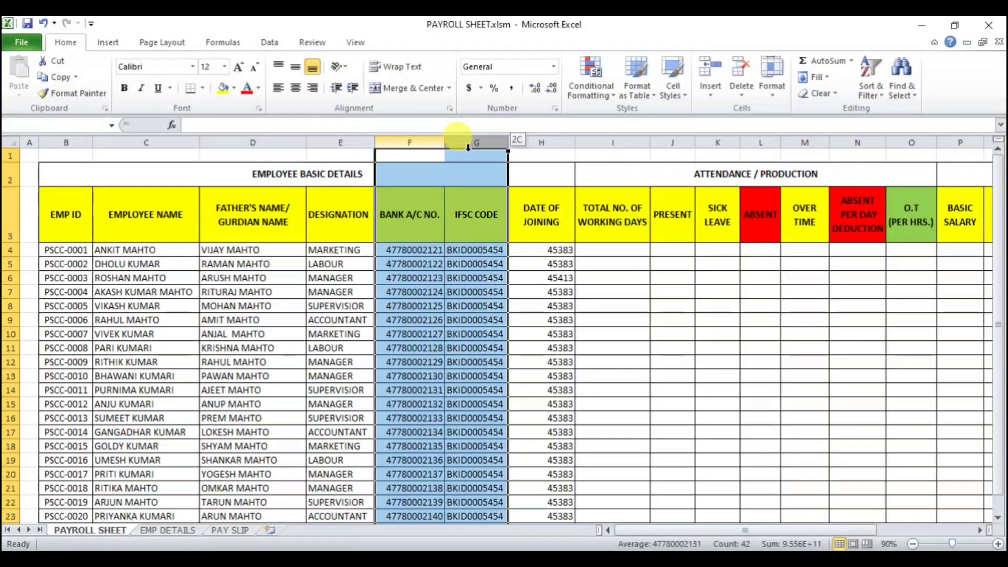
left_click(296, 88)
left_click(549, 250)
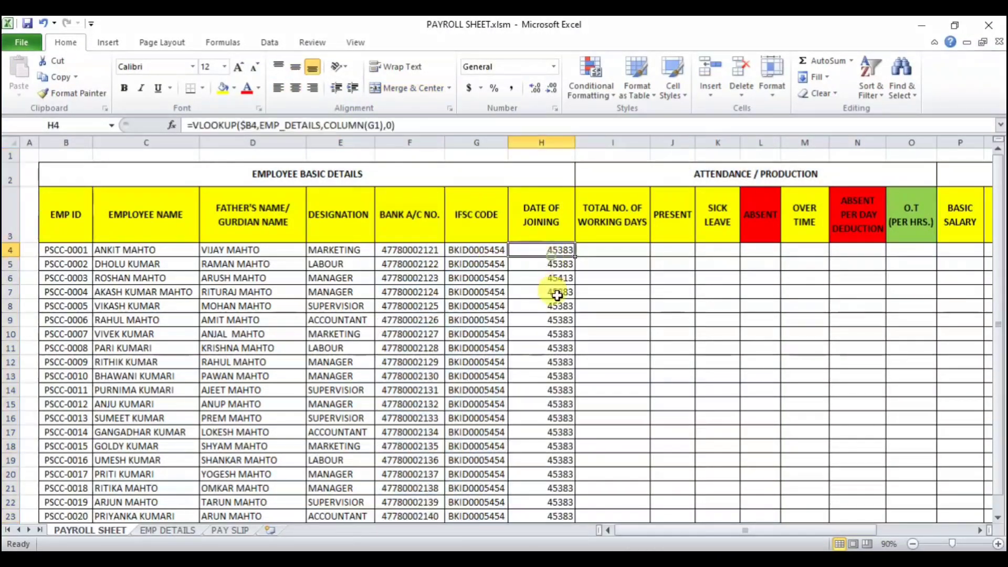
left_click_drag(549, 249, 534, 522)
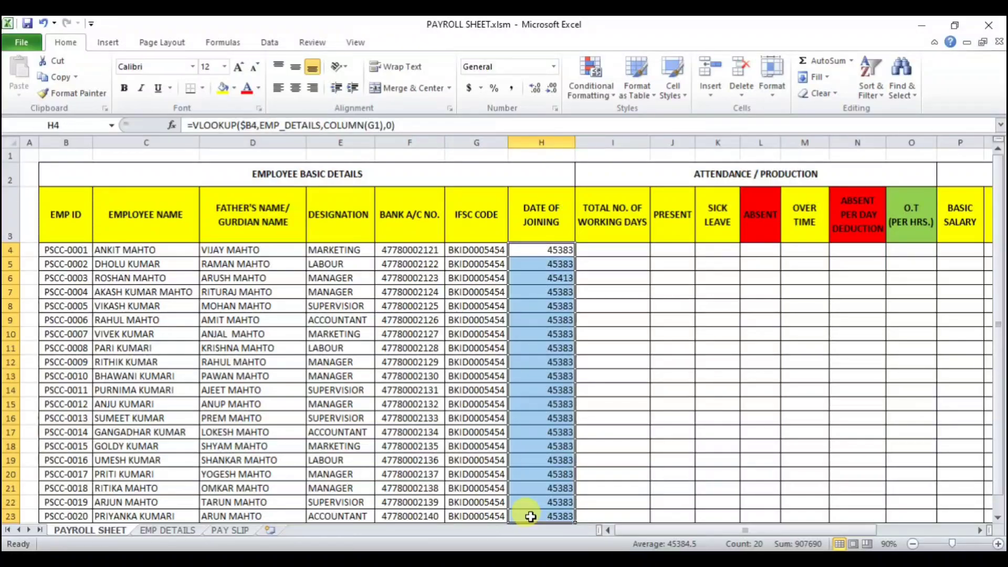
left_click(554, 66)
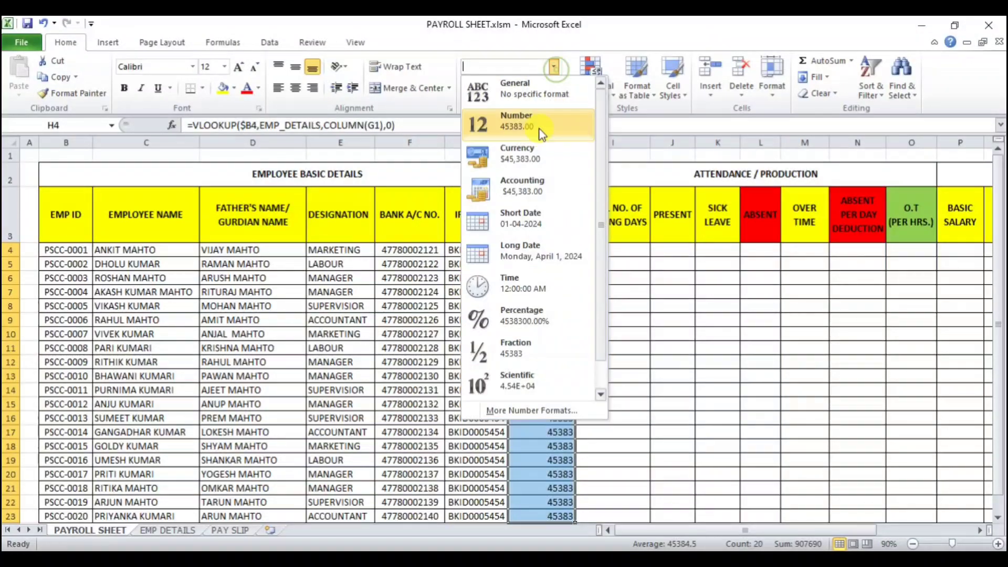
left_click(517, 217)
left_click(296, 88)
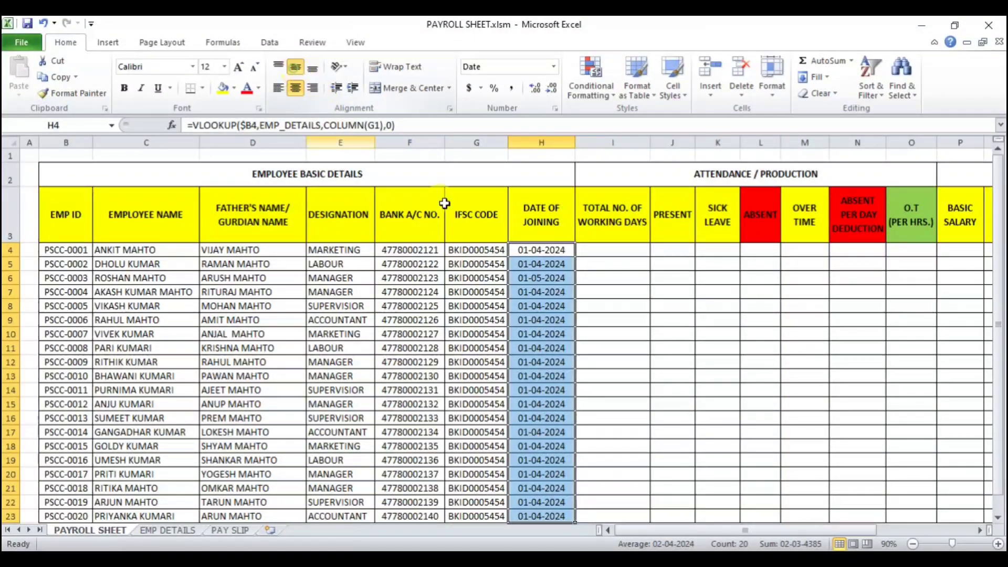
Step: Review the completed employee details section and the EMP DETAILS sheet
left_click(716, 333)
scroll(556, 352, "down", 1)
scroll(557, 352, "down", 1)
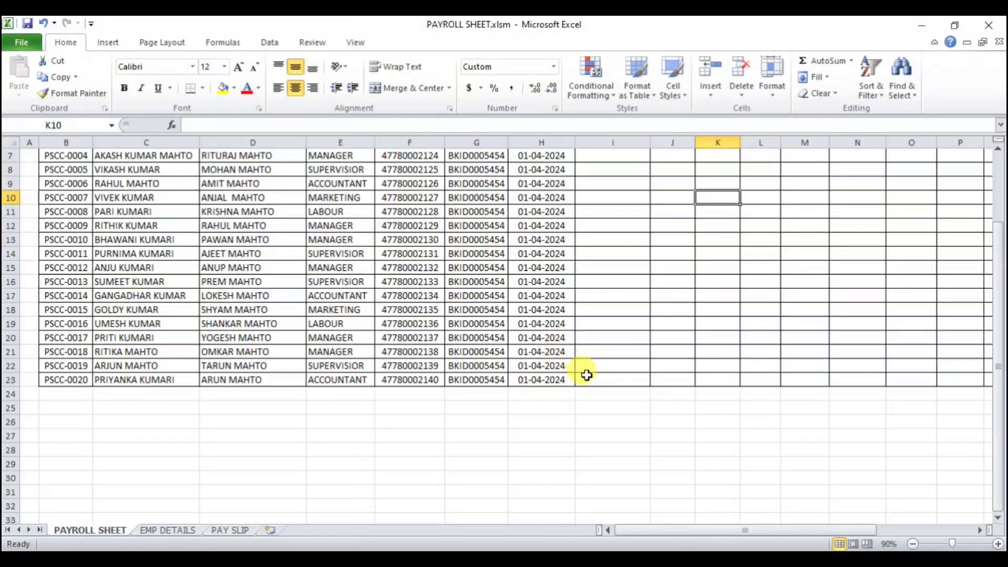
scroll(442, 349, "up", 1)
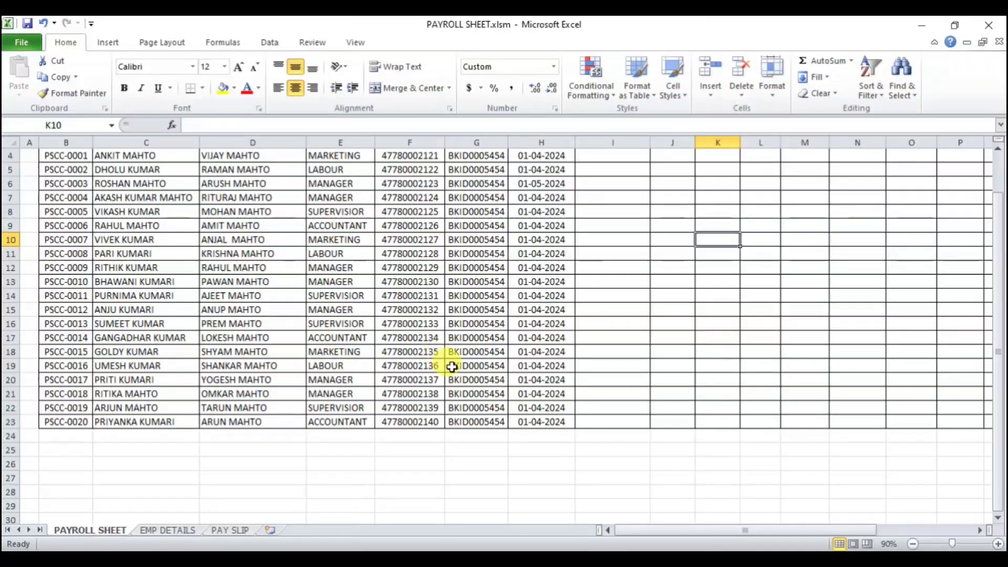
scroll(446, 357, "up", 1)
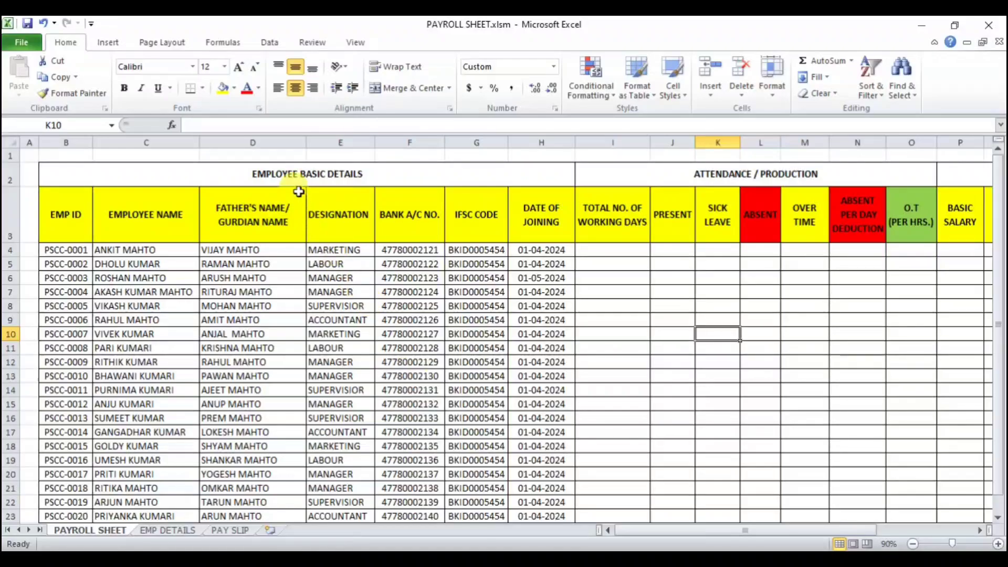
left_click(290, 176)
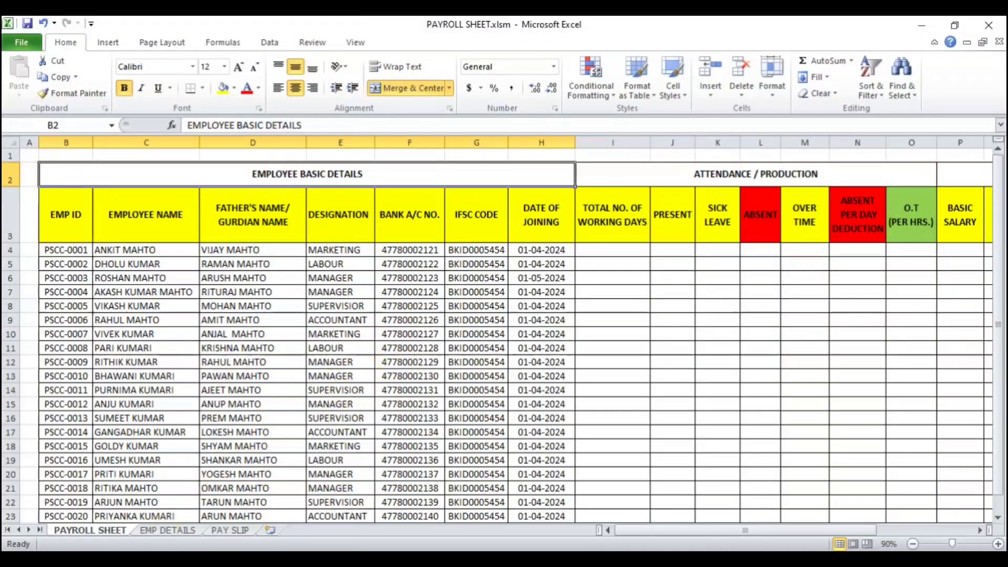
left_click(164, 532)
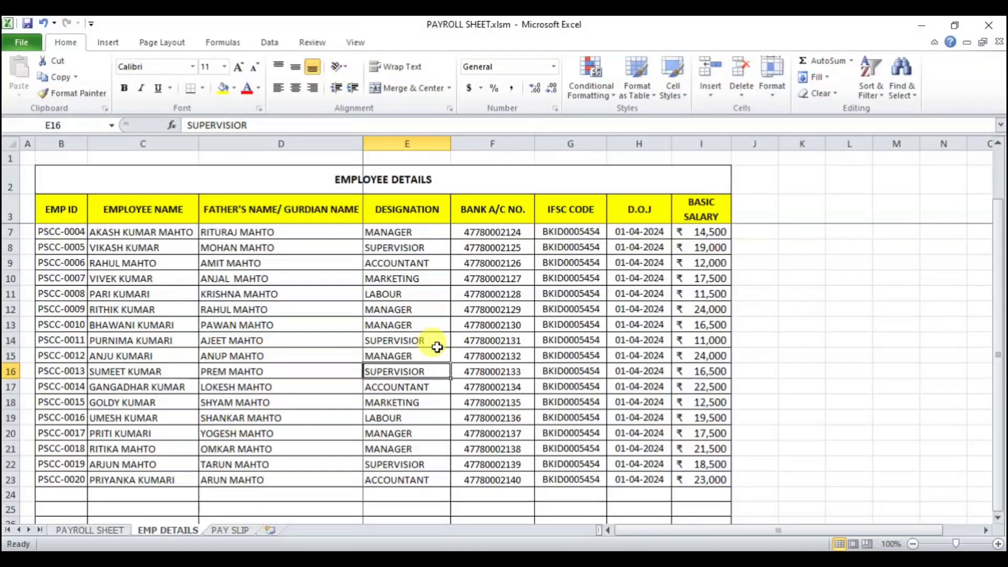
left_click(79, 530)
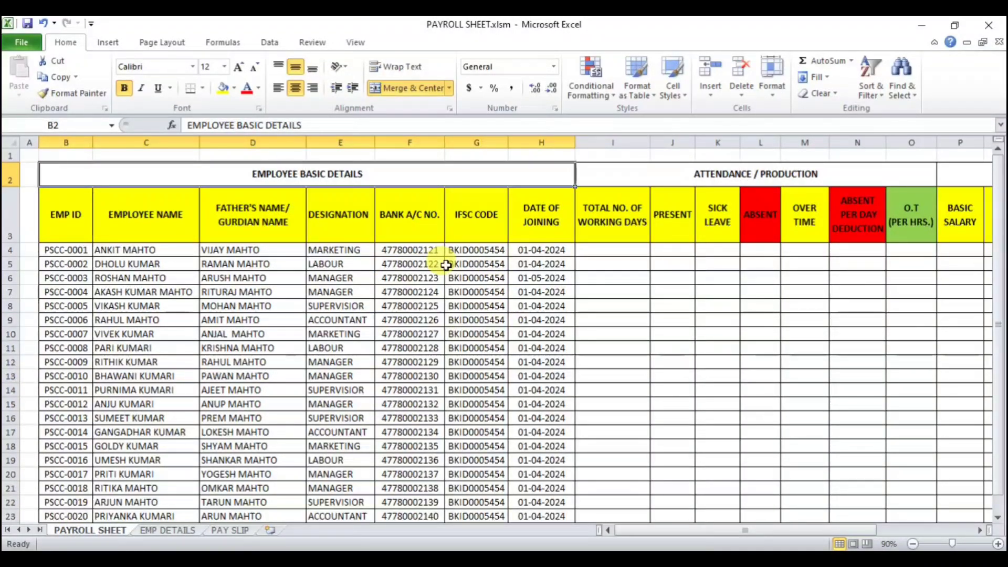
Step: Enter 30 as the total number of working days for the first employee in I4
left_click(979, 530)
left_click(979, 530)
left_click(979, 530)
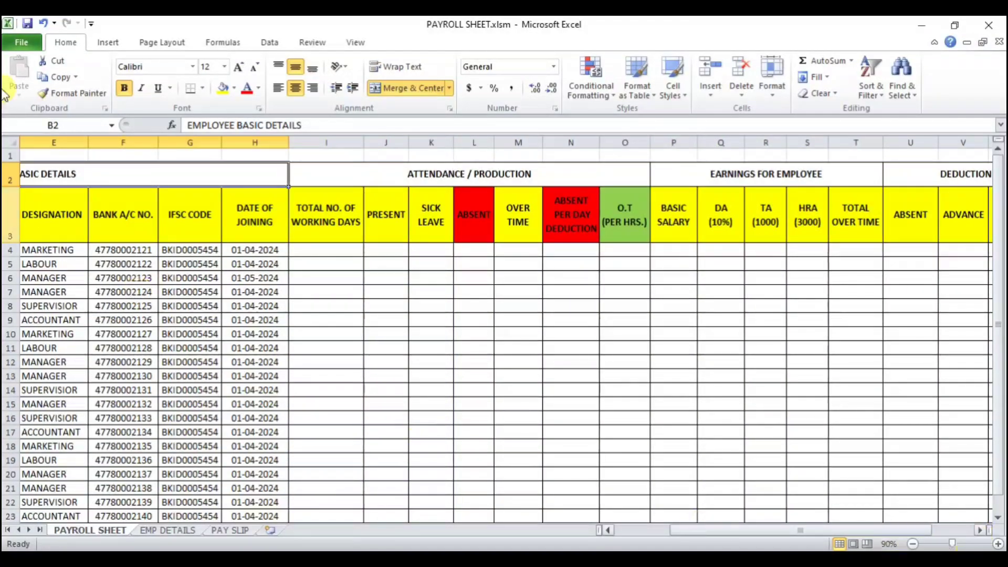
left_click(326, 251)
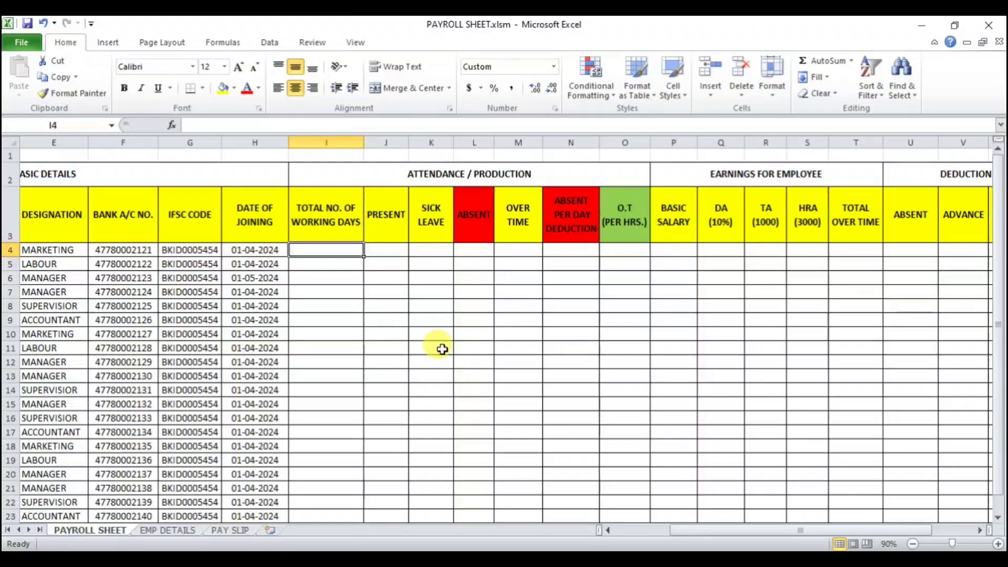
type("30")
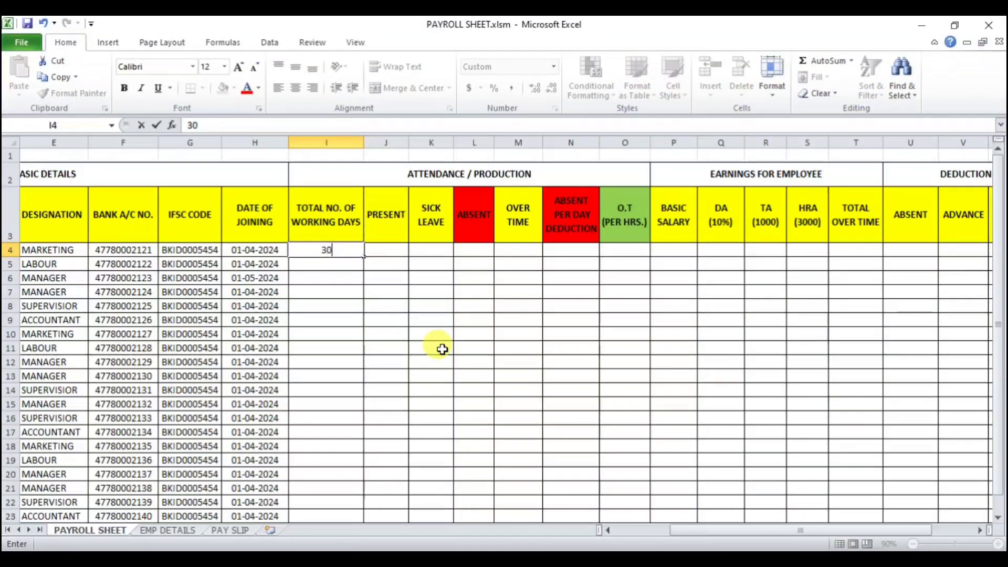
key("Return")
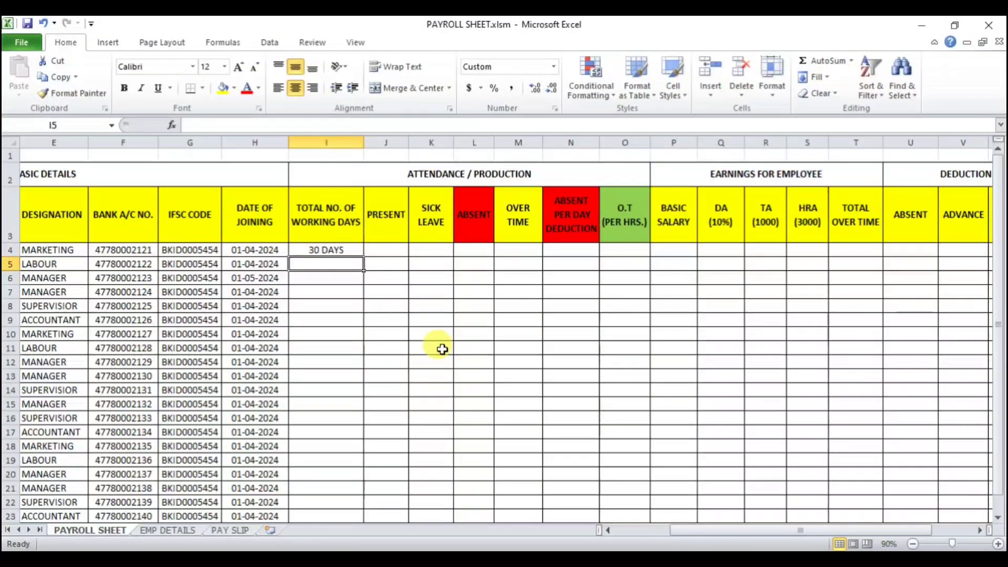
Step: Clear the formats of cell I4 and center its contents
left_click(344, 250)
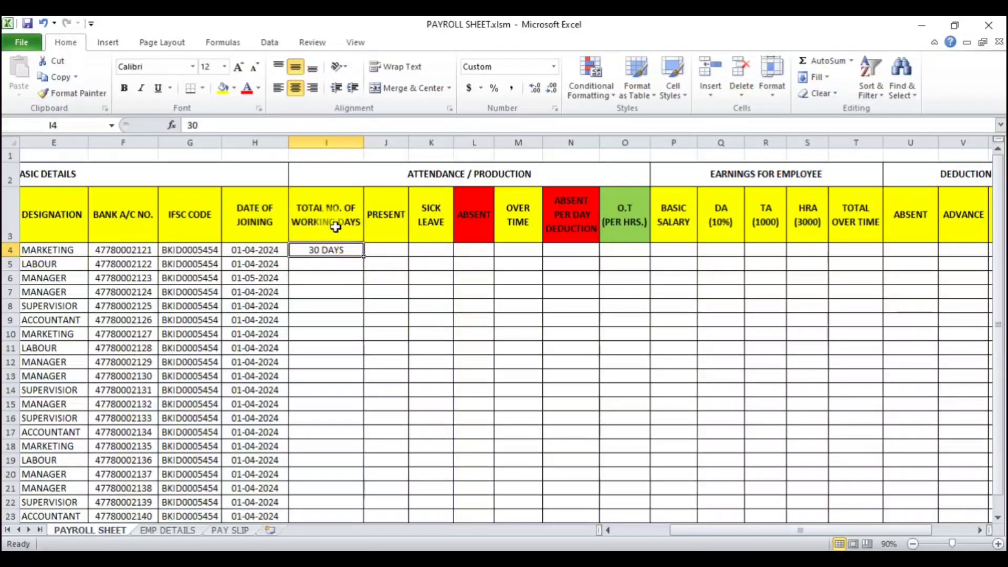
left_click(833, 93)
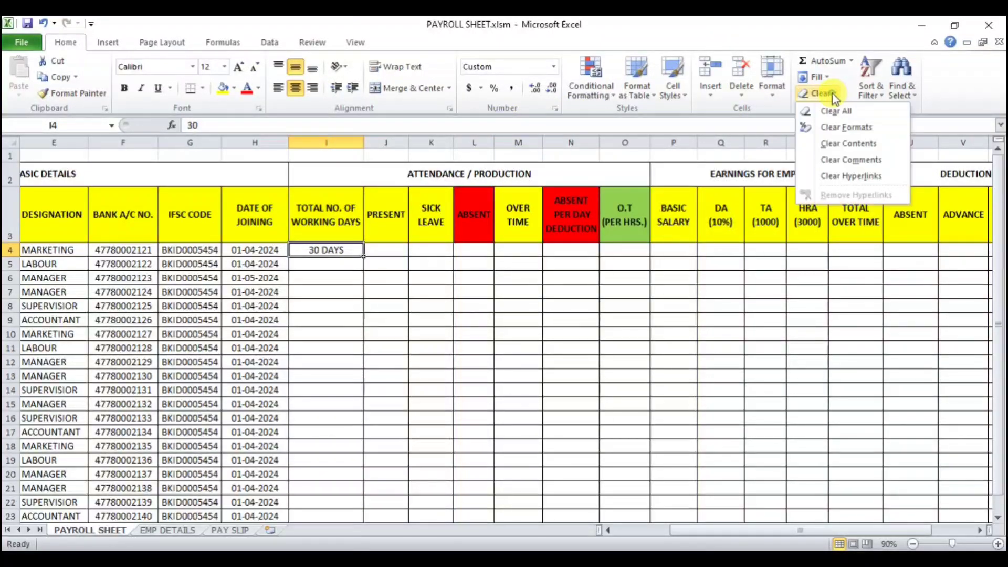
left_click(846, 127)
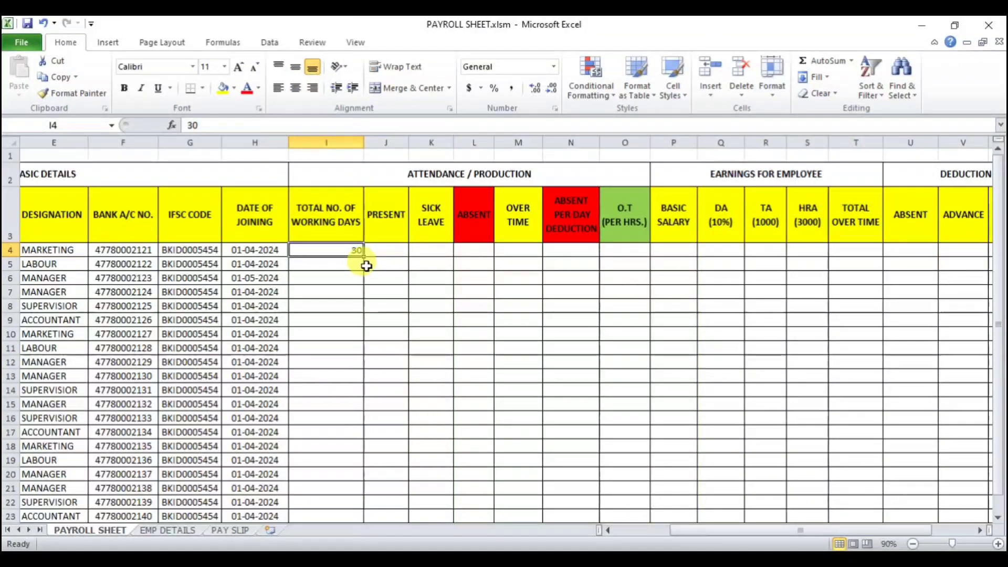
left_click(295, 72)
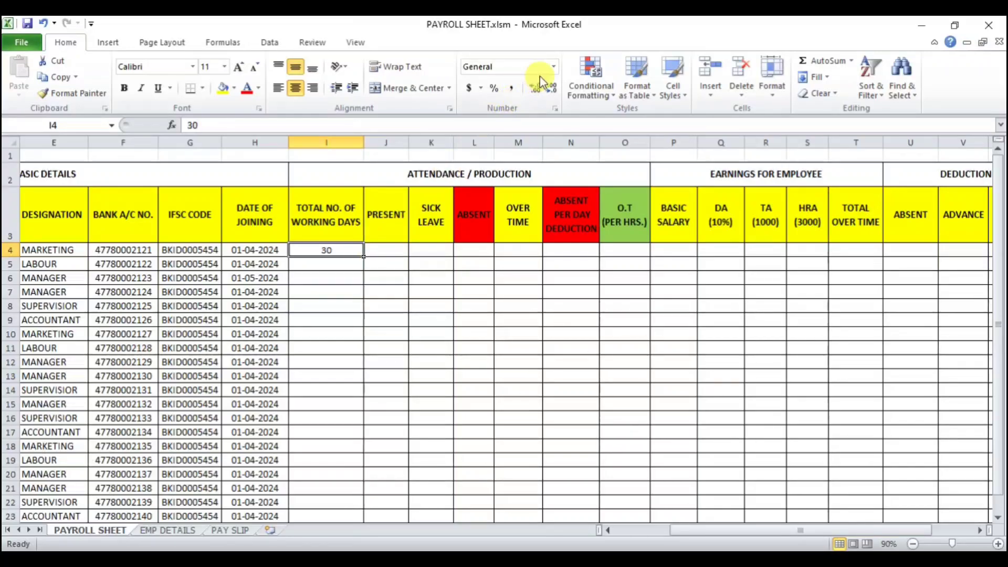
Step: Apply the custom number format #" DAYS" to cell I4
left_click(554, 67)
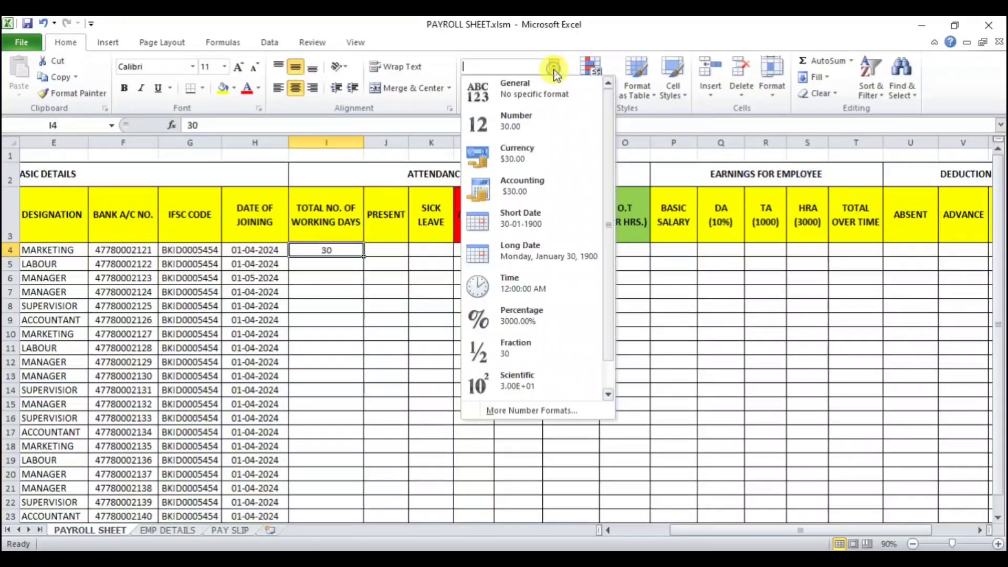
left_click(531, 410)
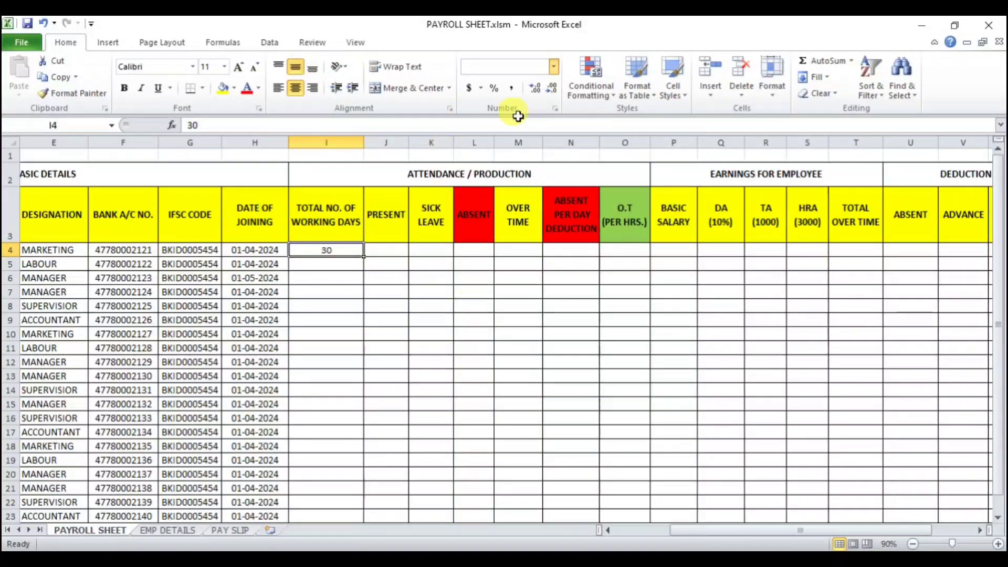
left_click(458, 369)
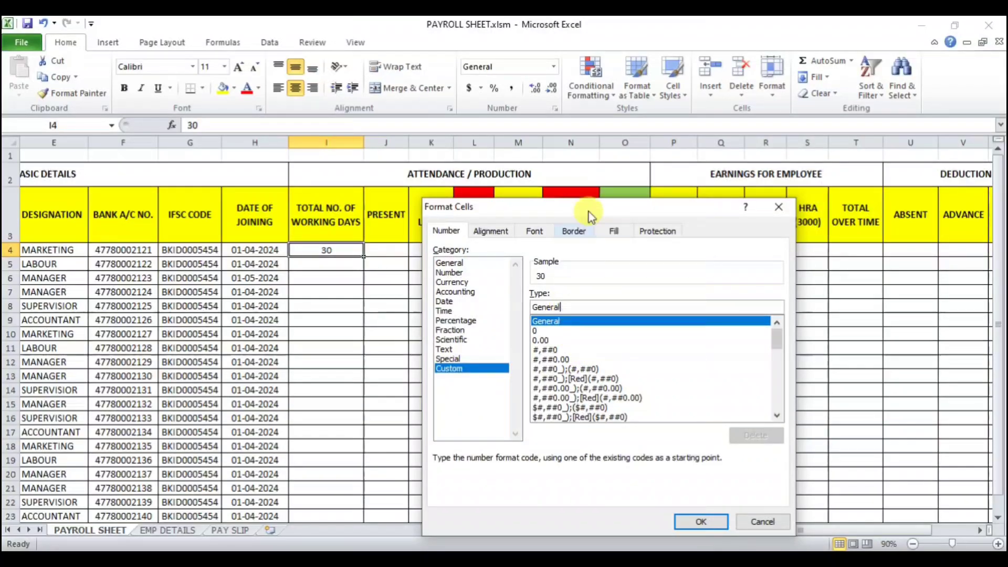
left_click_drag(589, 209, 581, 148)
left_click(579, 260)
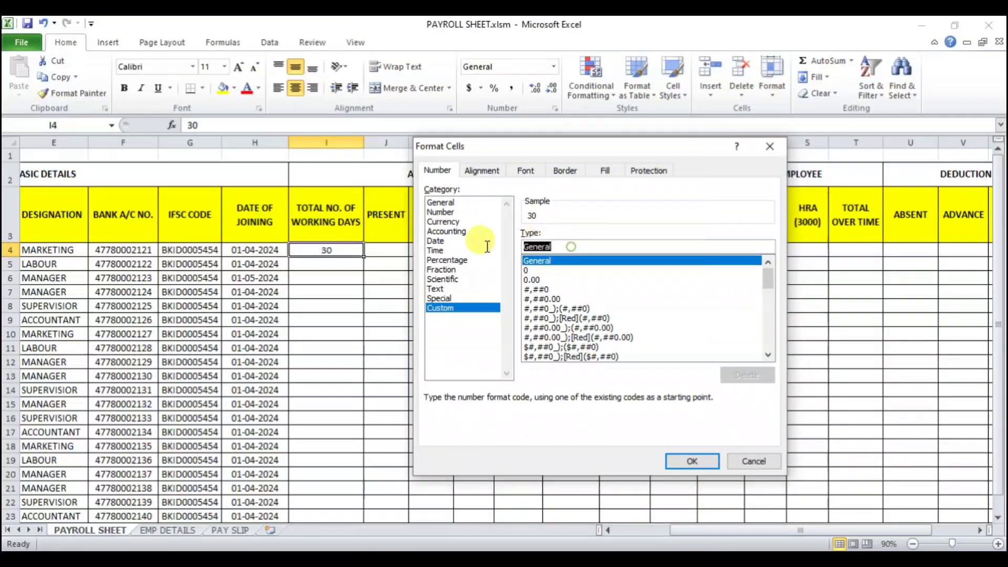
key("BackSpace")
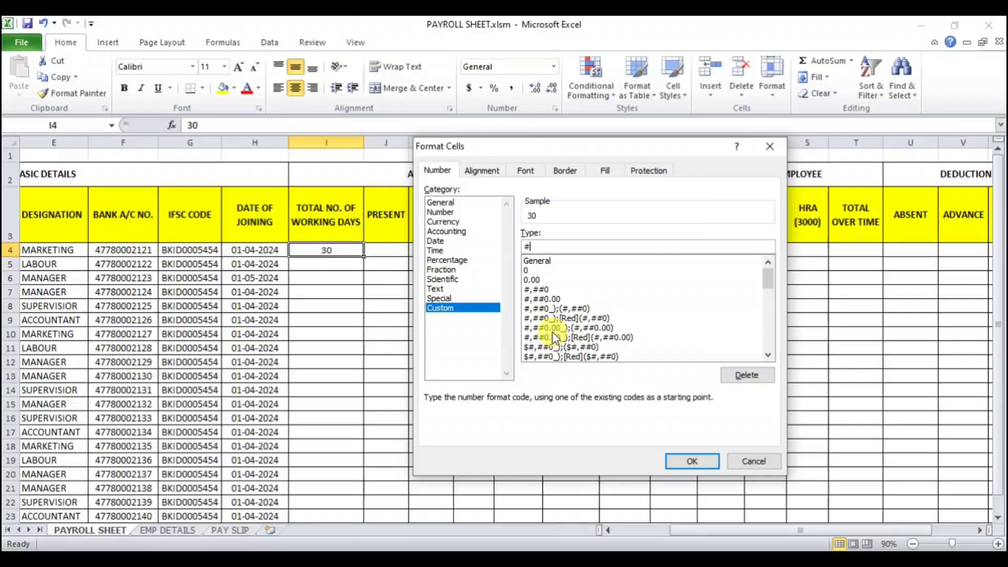
type("#\"\"")
key("Left")
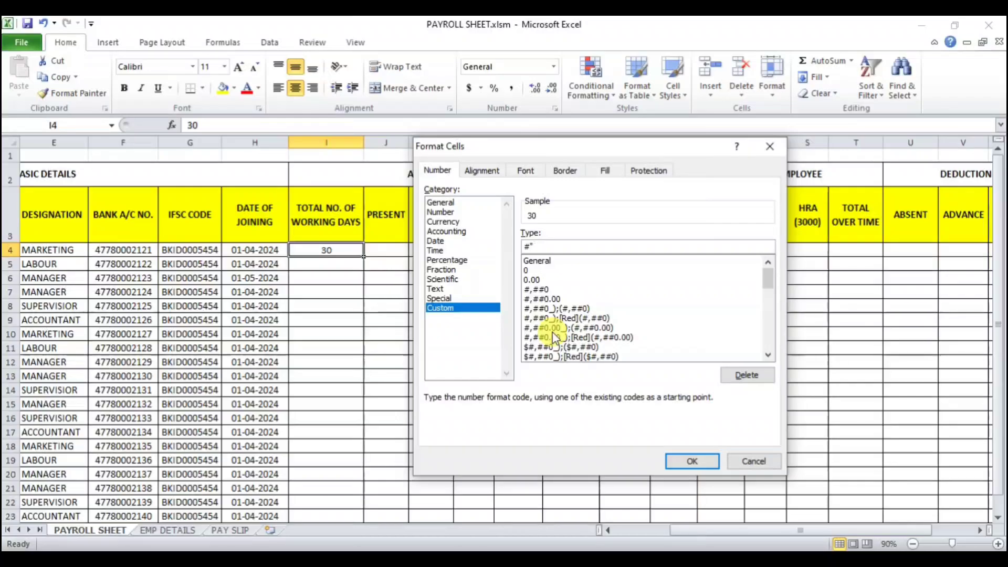
type("DA")
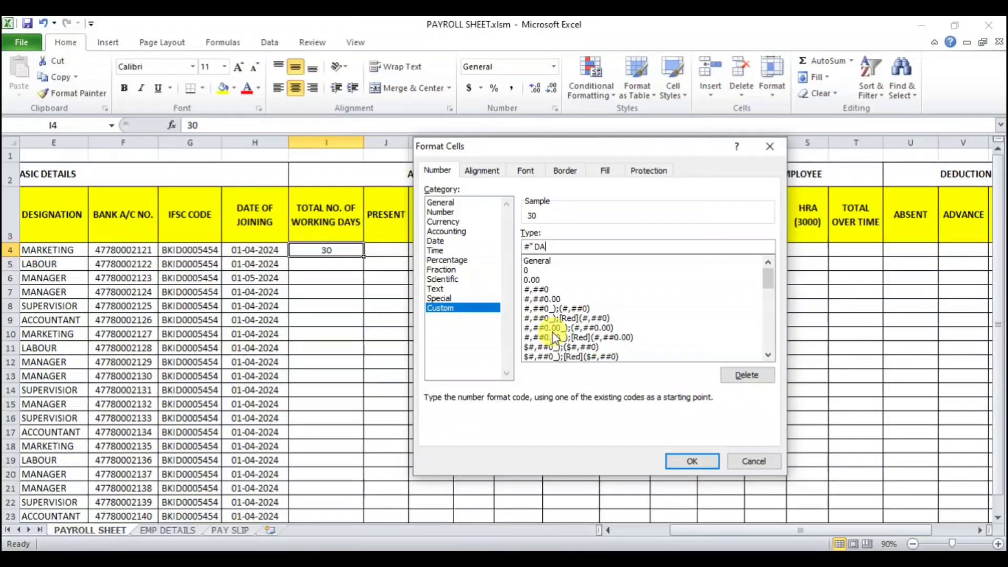
type("YS")
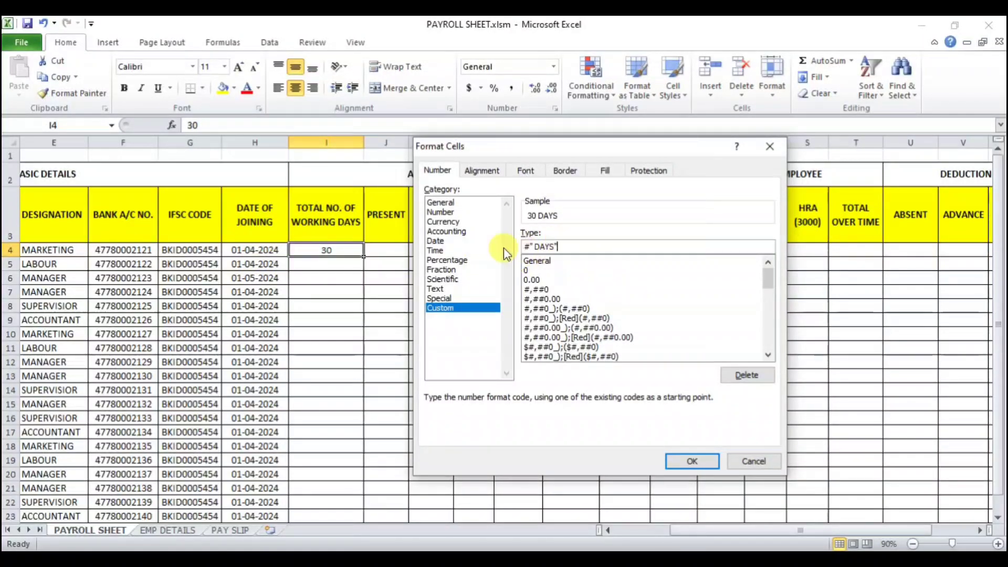
left_click(694, 462)
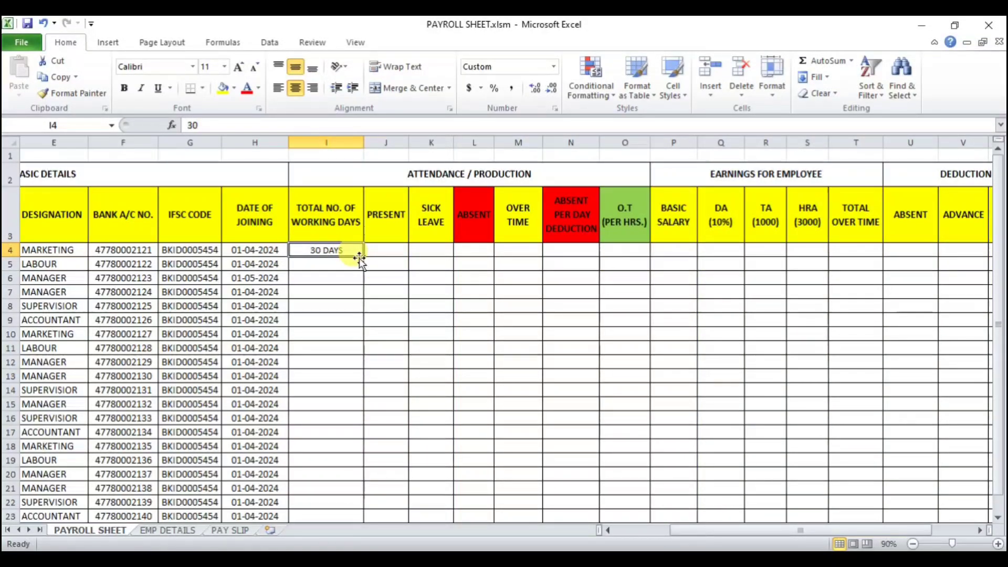
Step: Fill the working days value down to row 23 and apply borders to the filled range
left_click(328, 288)
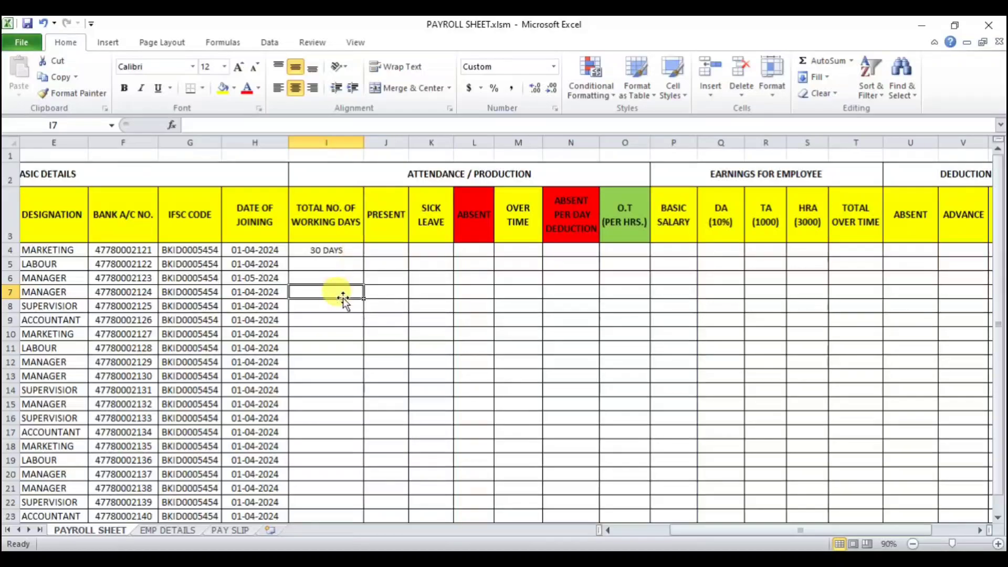
left_click(349, 254)
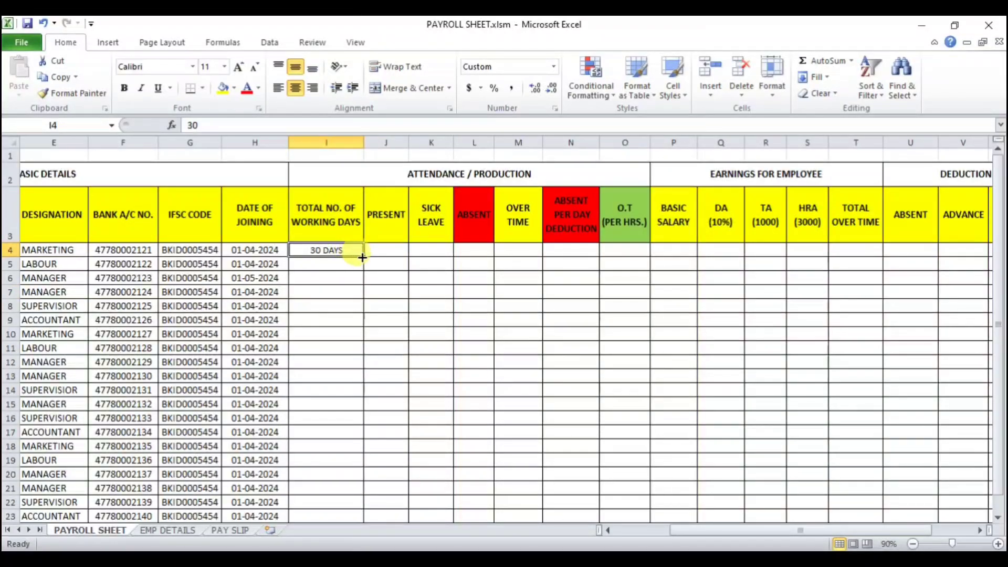
double_click(363, 257)
scroll(345, 344, "down", 2)
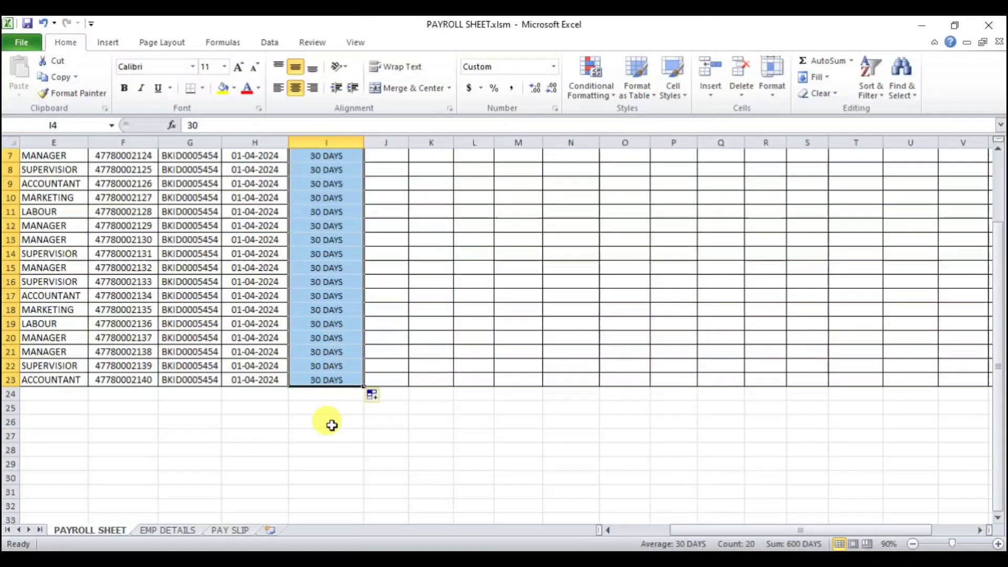
scroll(349, 325, "up", 2)
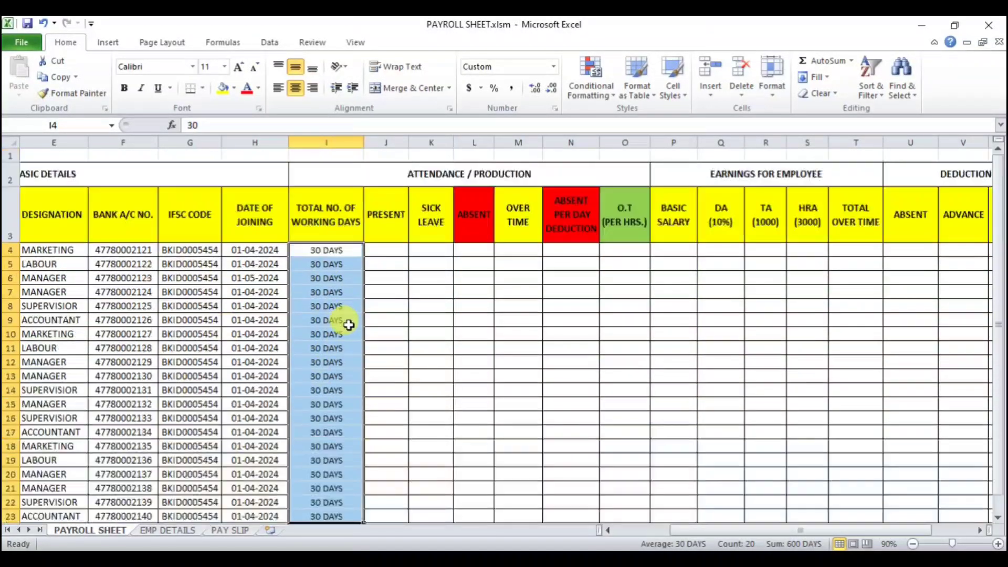
left_click(202, 88)
left_click(225, 206)
Step: Enter 2 sick leave days in K4 and 5 absent days in L4
left_click(404, 305)
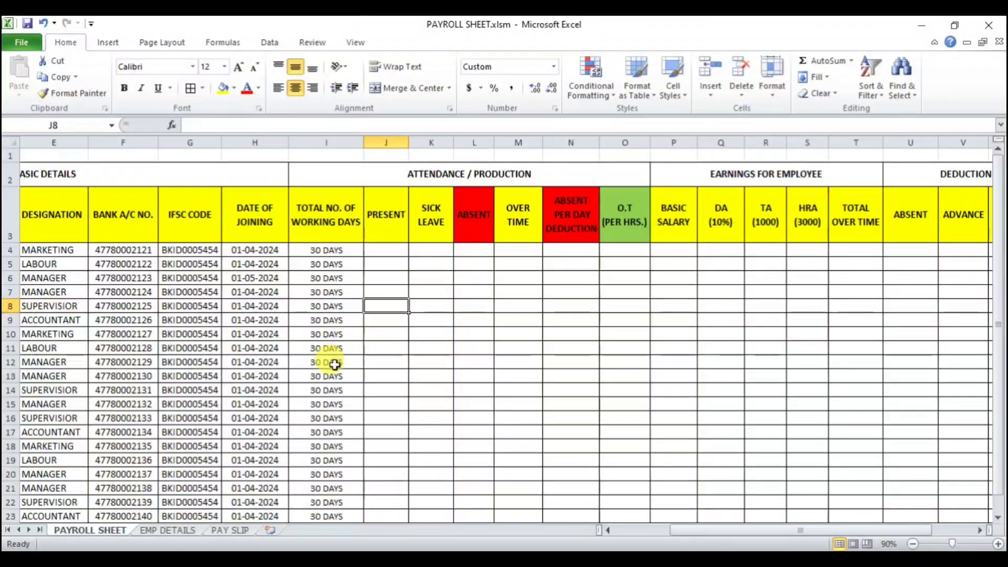
left_click(389, 250)
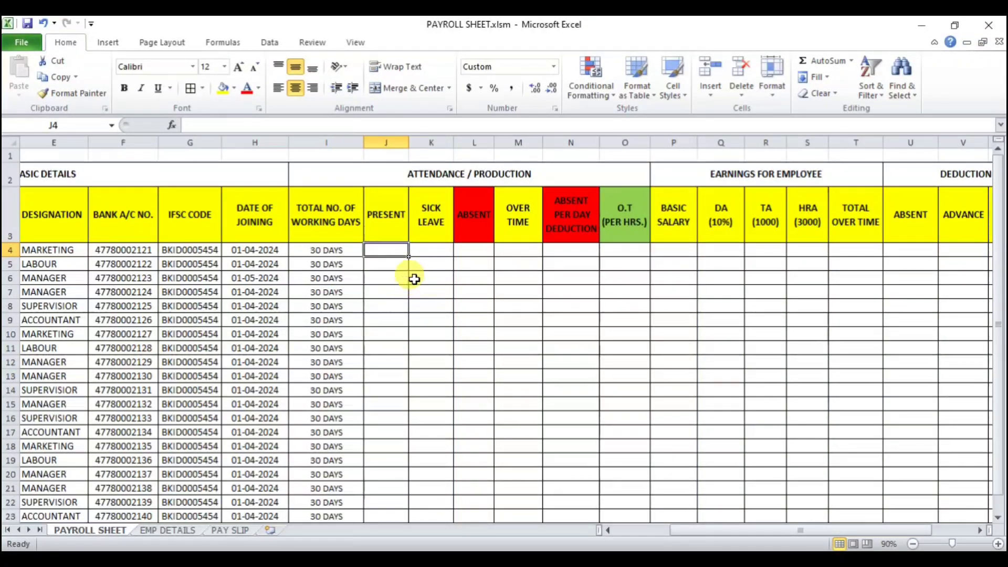
left_click(430, 248)
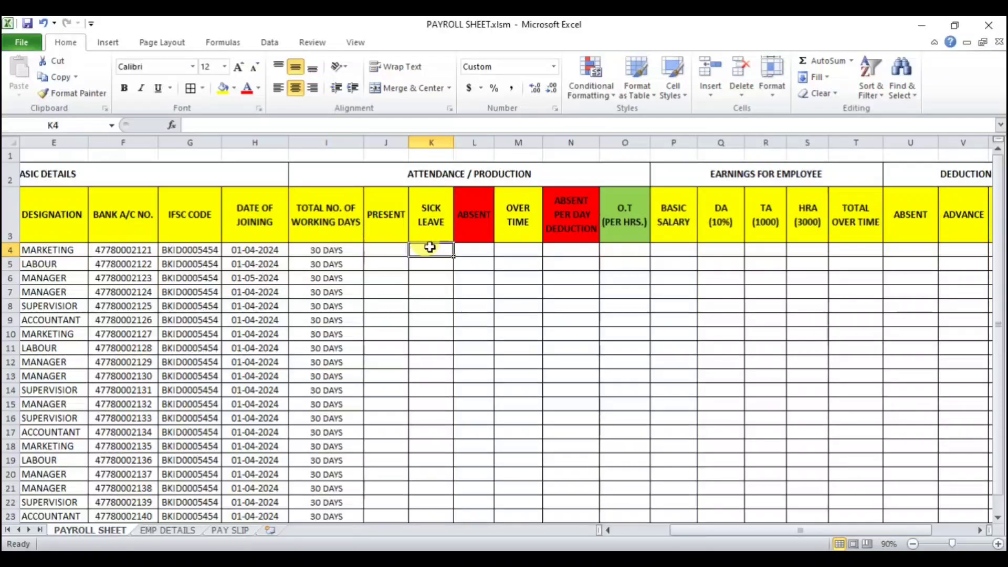
left_click(471, 248)
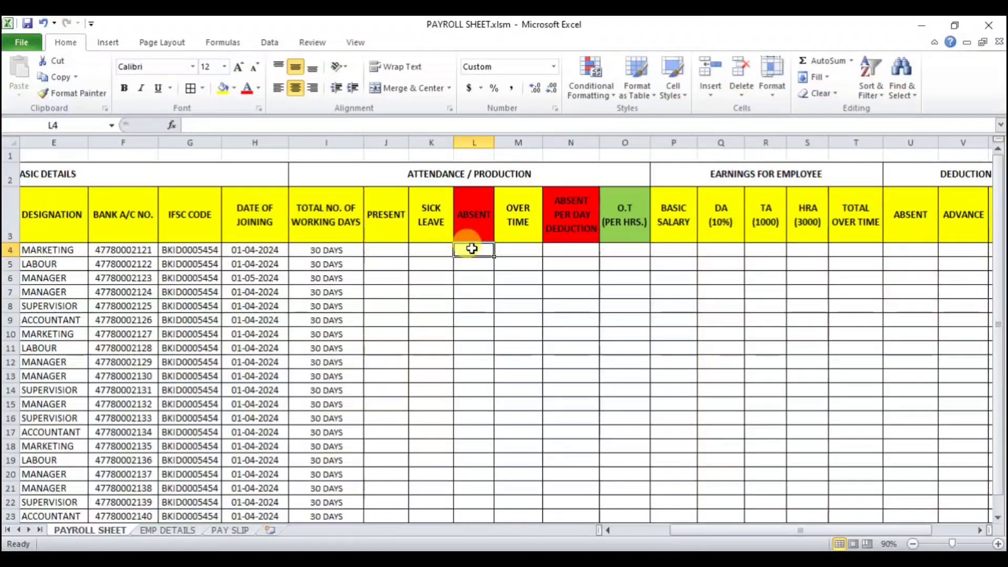
left_click(440, 251)
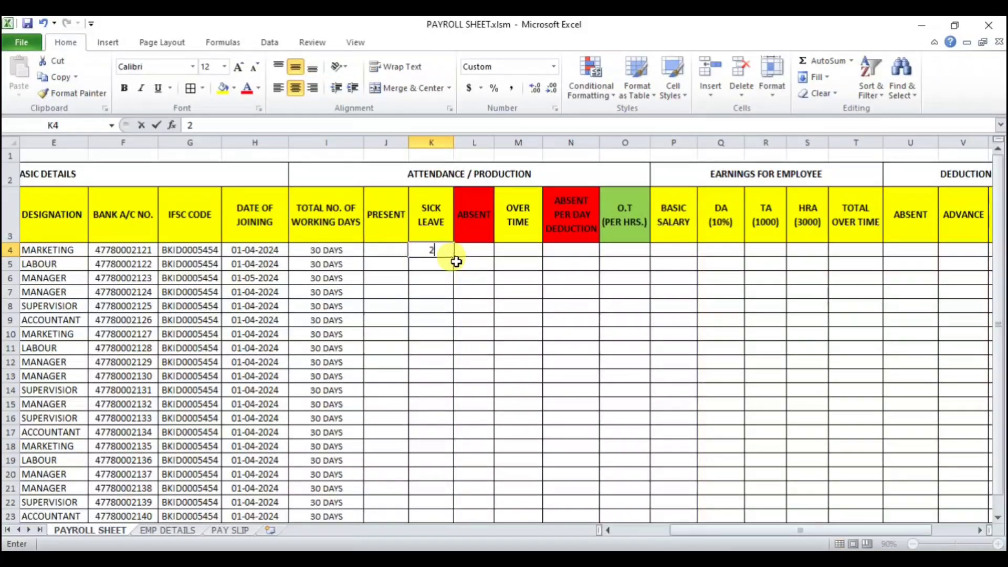
key("Tab")
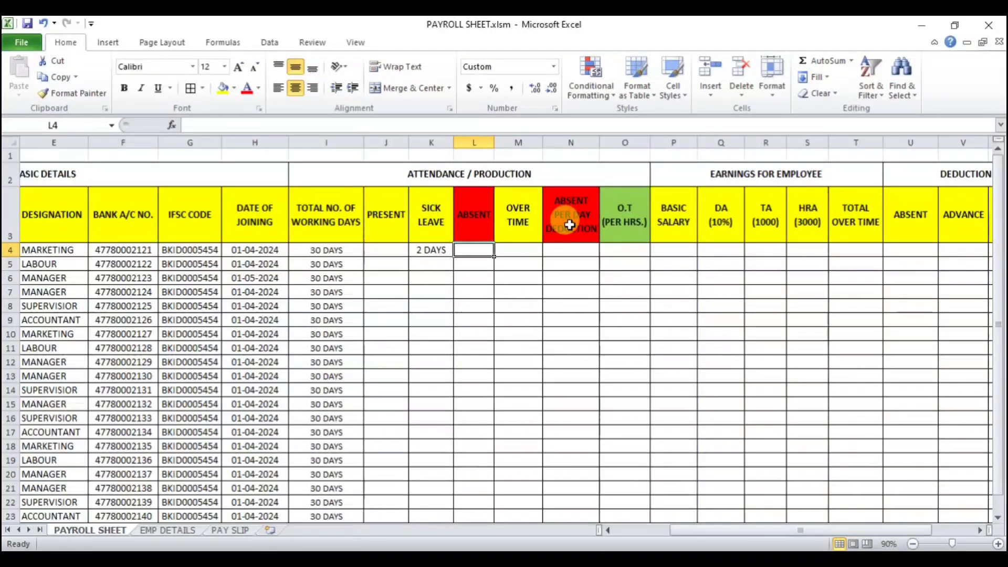
type("5")
key("Return")
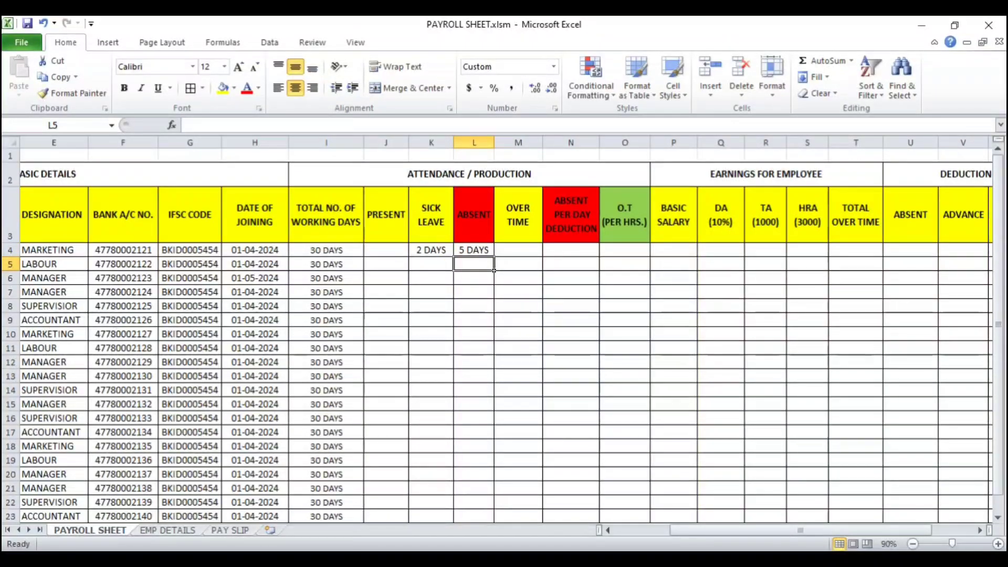
Step: Calculate present days in J4 with the formula =(I4-L4)-K4
left_click(372, 252)
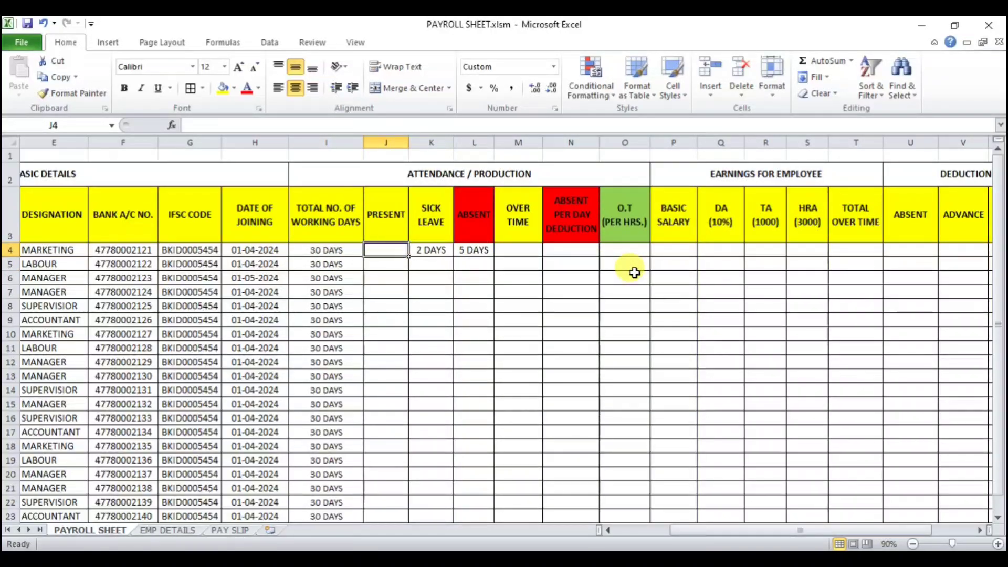
type("=I4")
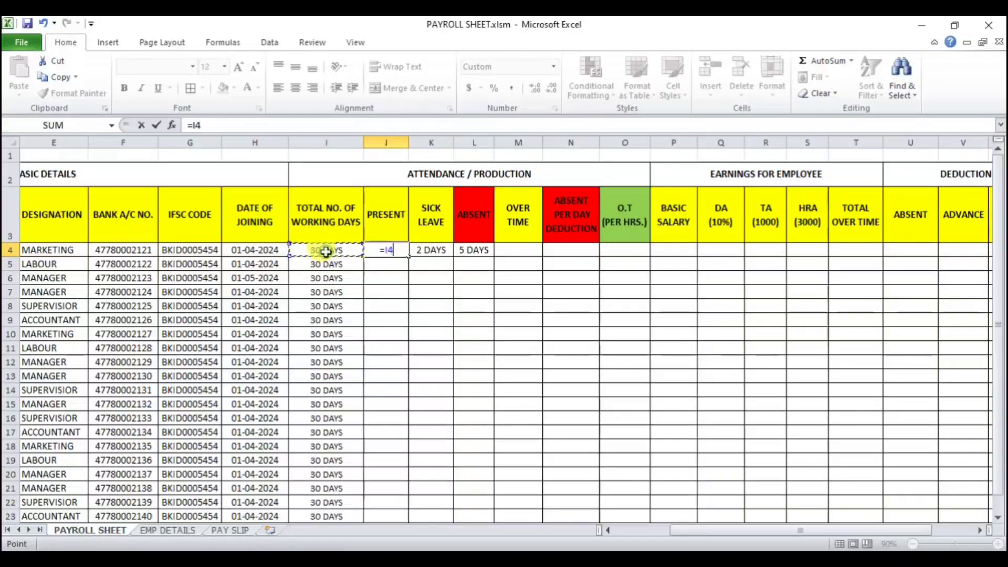
type("-")
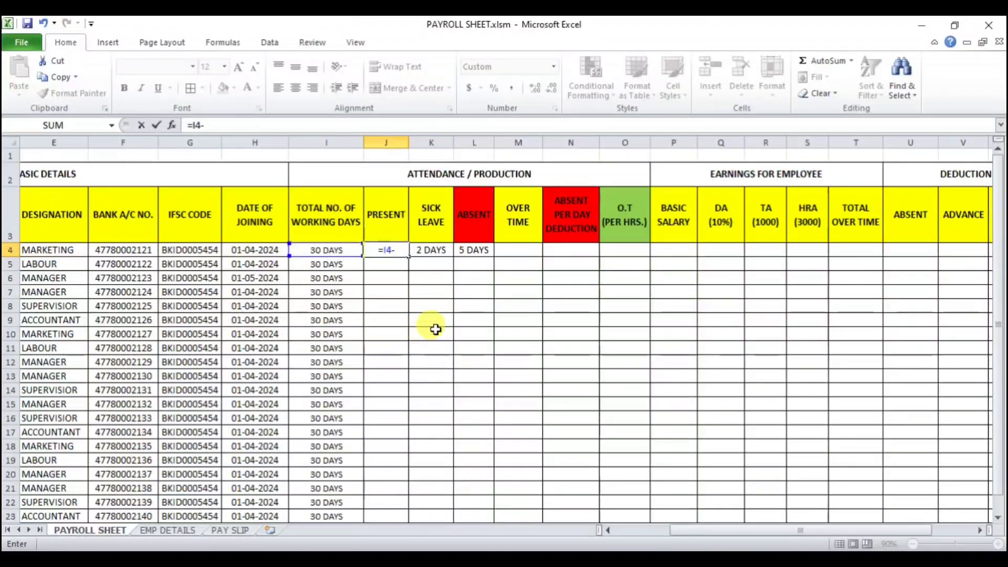
left_click(474, 250)
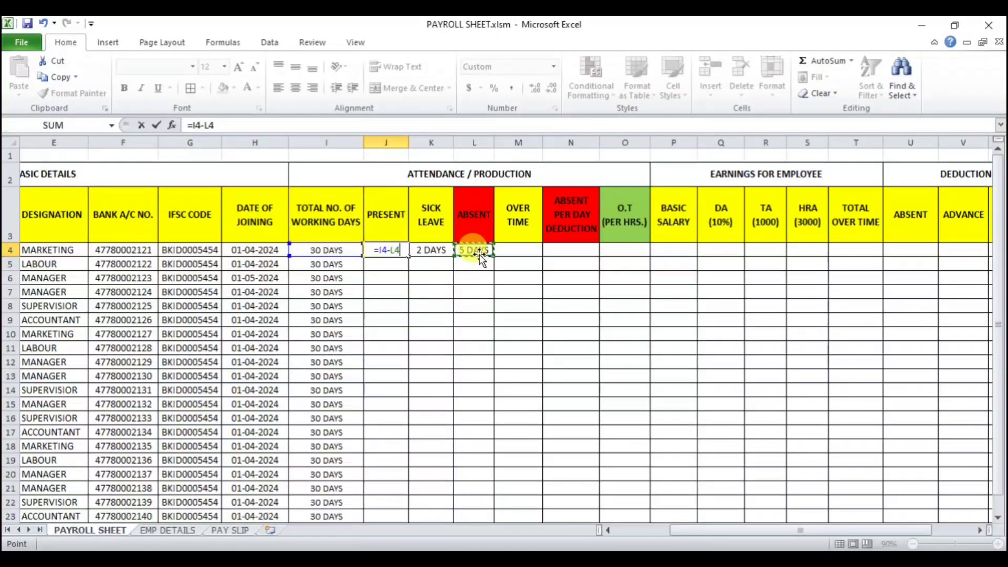
type(")")
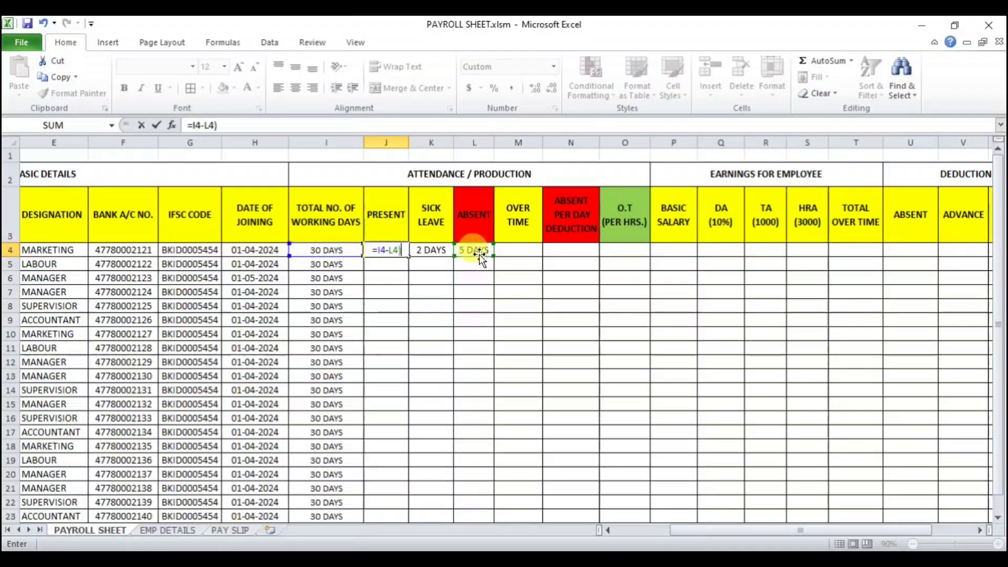
left_click(373, 250)
left_click(378, 253)
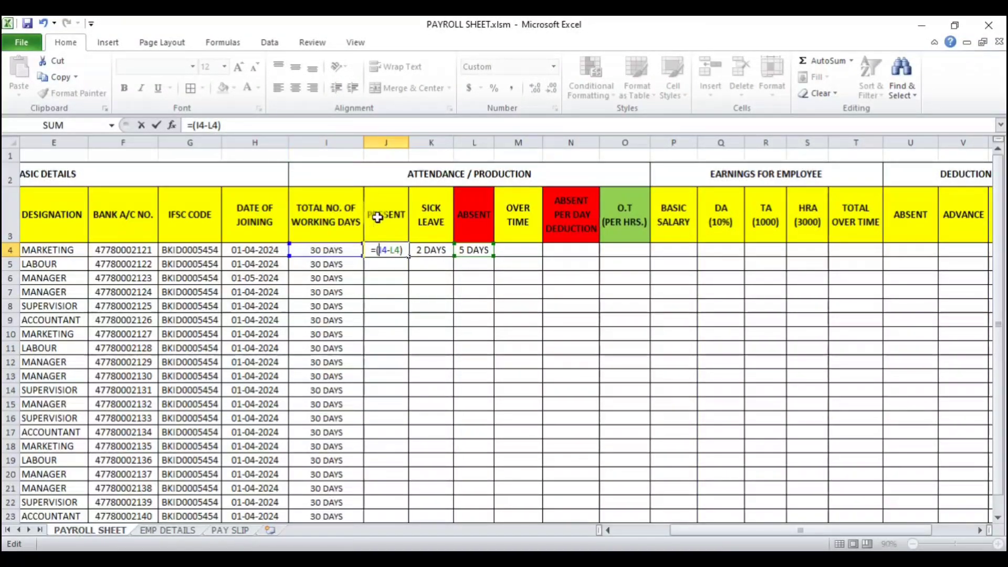
left_click(405, 253)
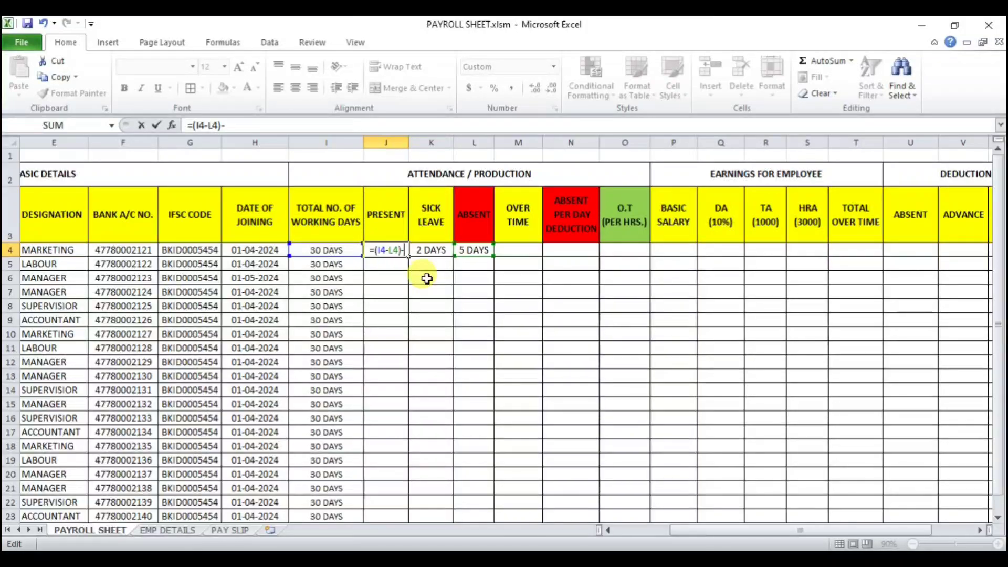
type("-")
left_click(429, 250)
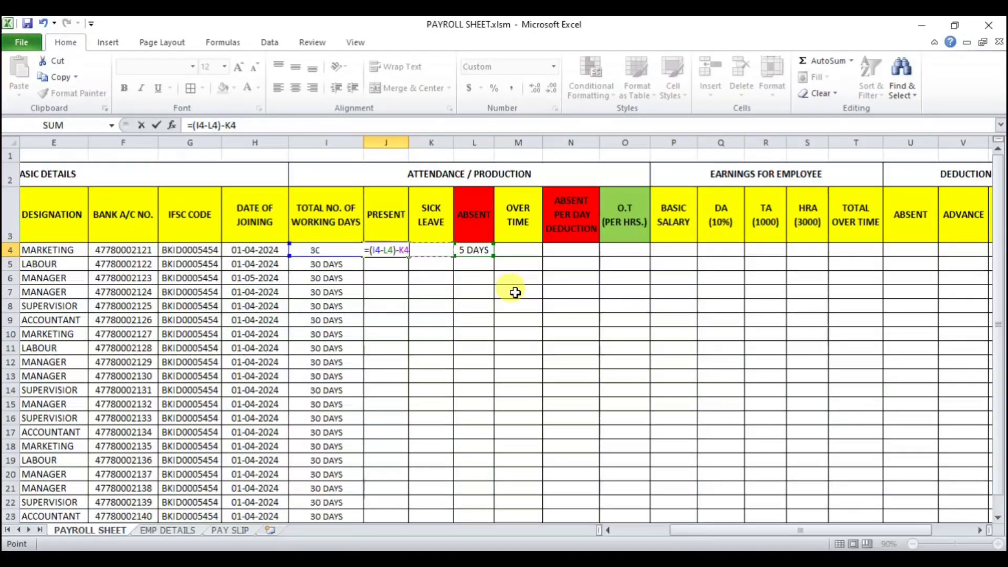
key("Return")
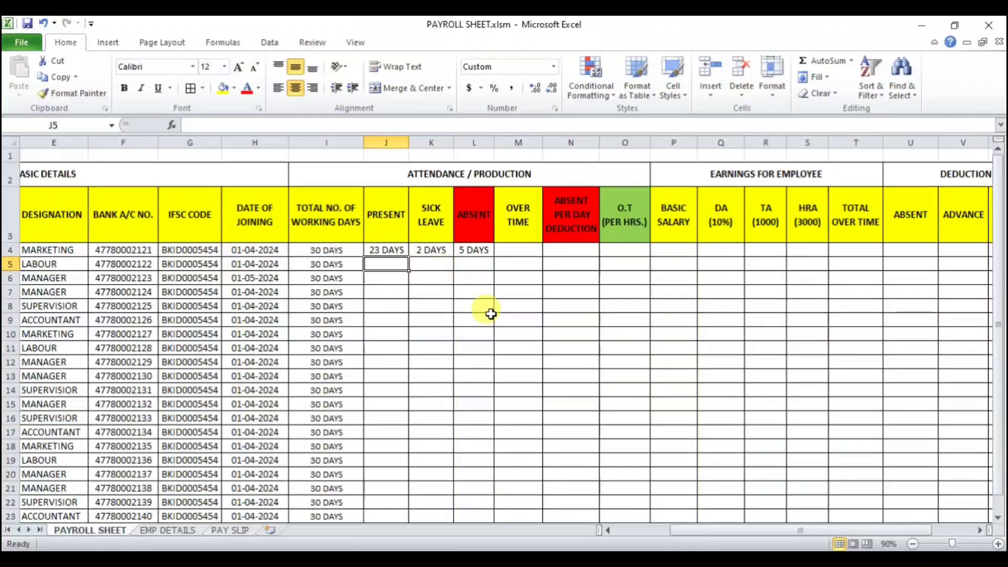
left_click(389, 250)
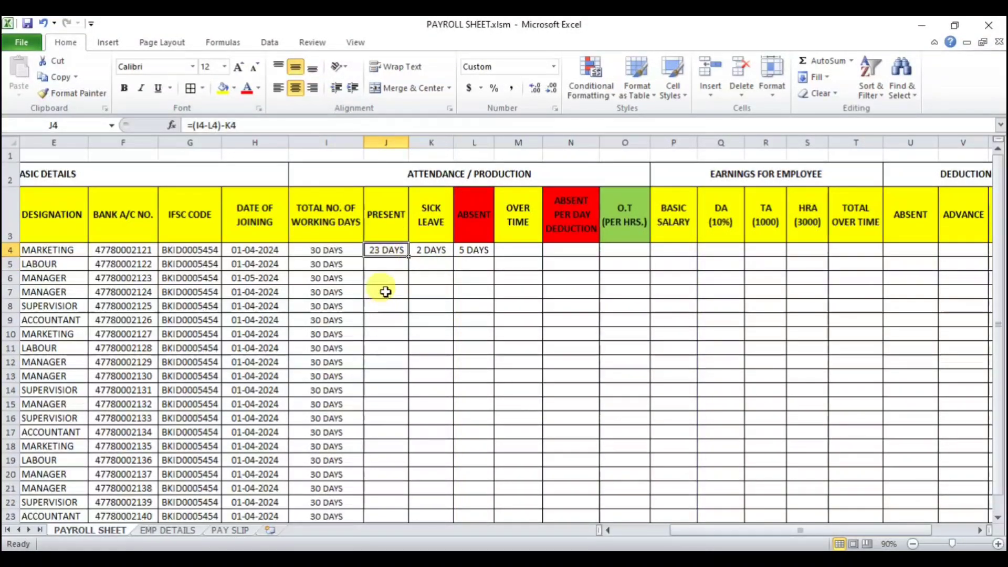
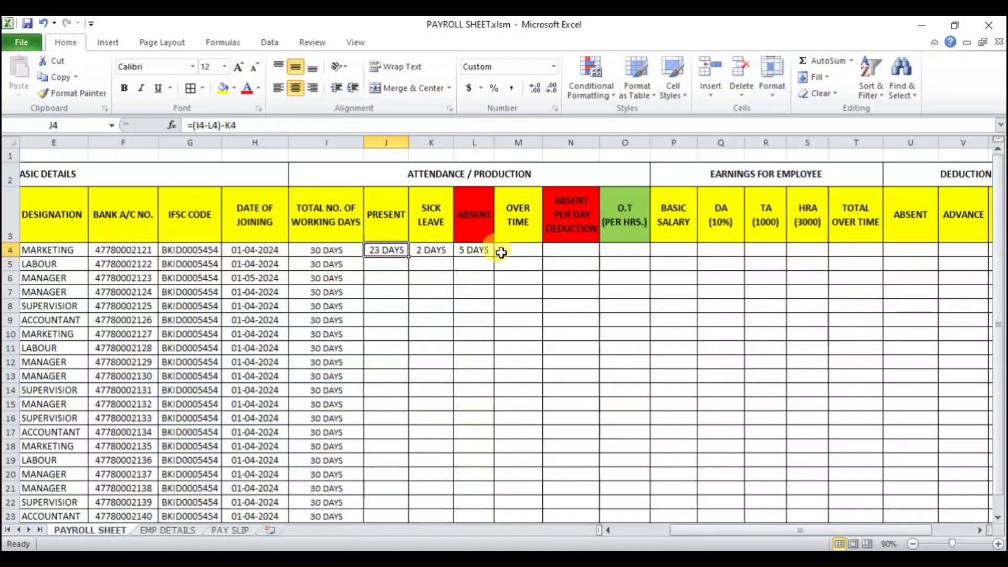
Step: Review the present-days formula and the attendance entries in row 4 from I4 to L4
left_click(474, 250)
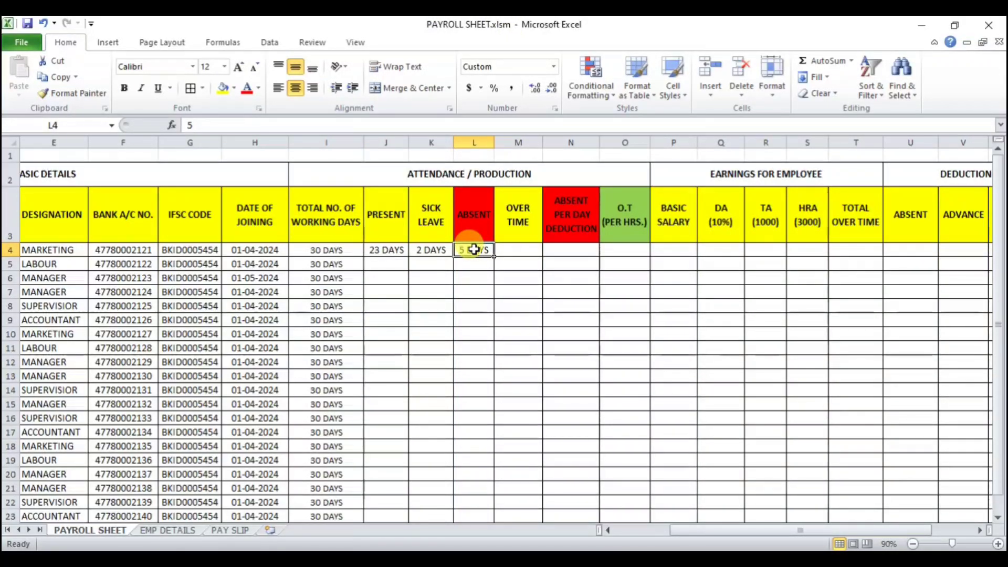
left_click(429, 250)
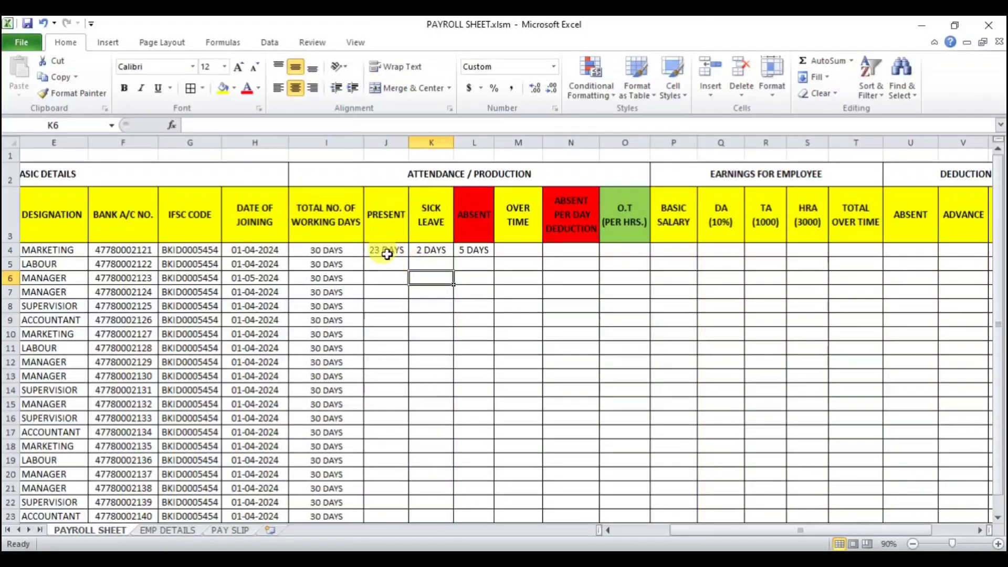
left_click_drag(386, 249, 473, 249)
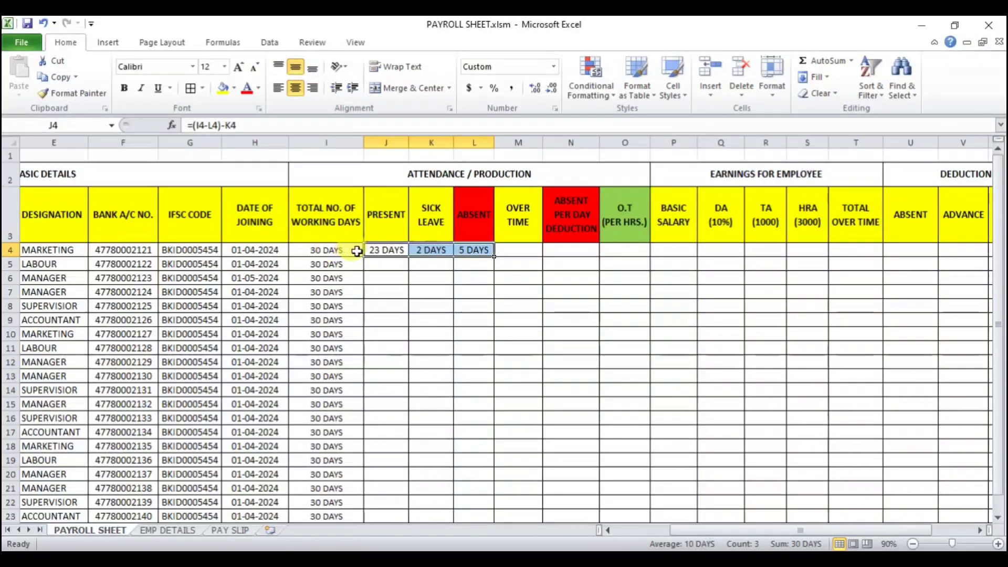
left_click(334, 251)
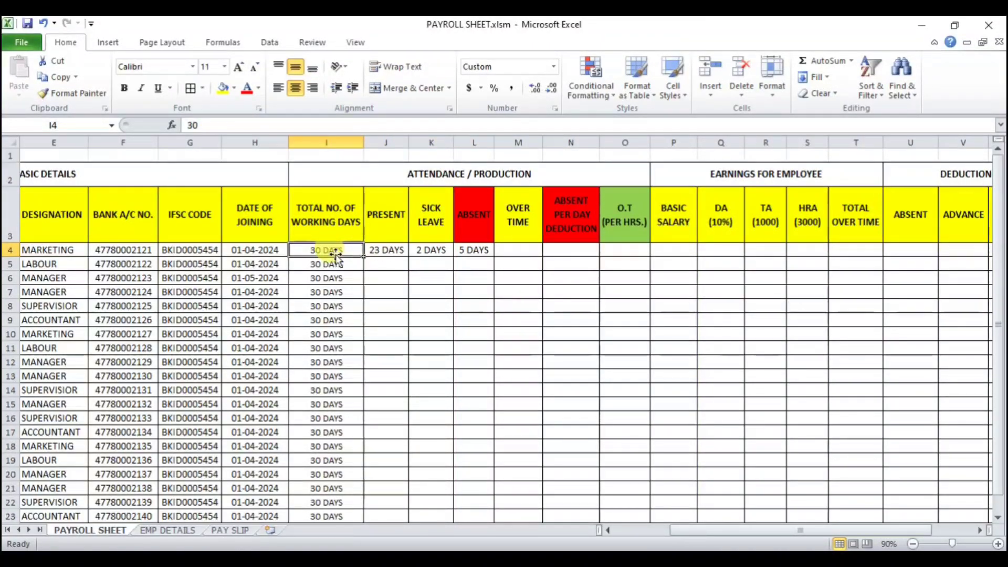
left_click_drag(391, 251, 461, 251)
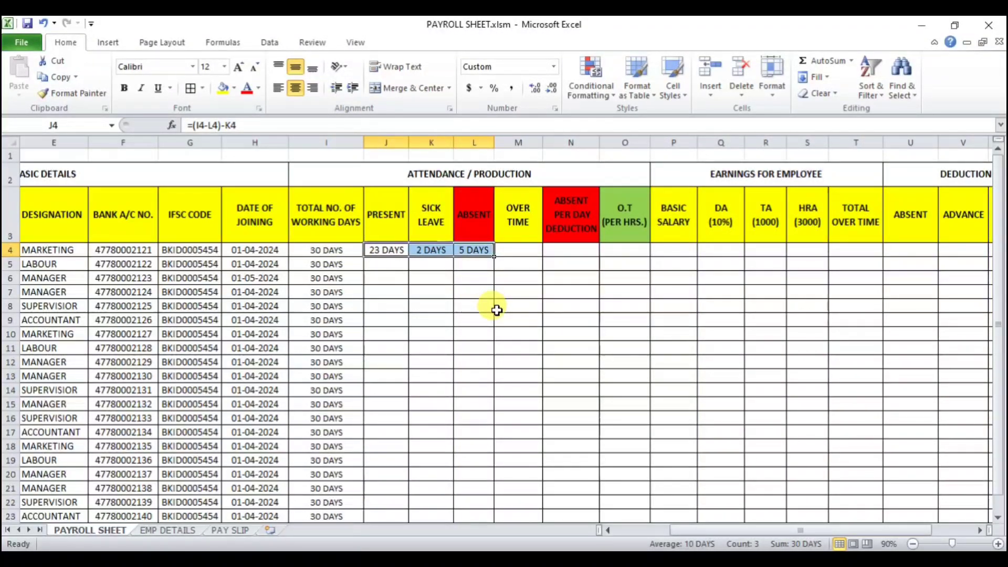
left_click(480, 250)
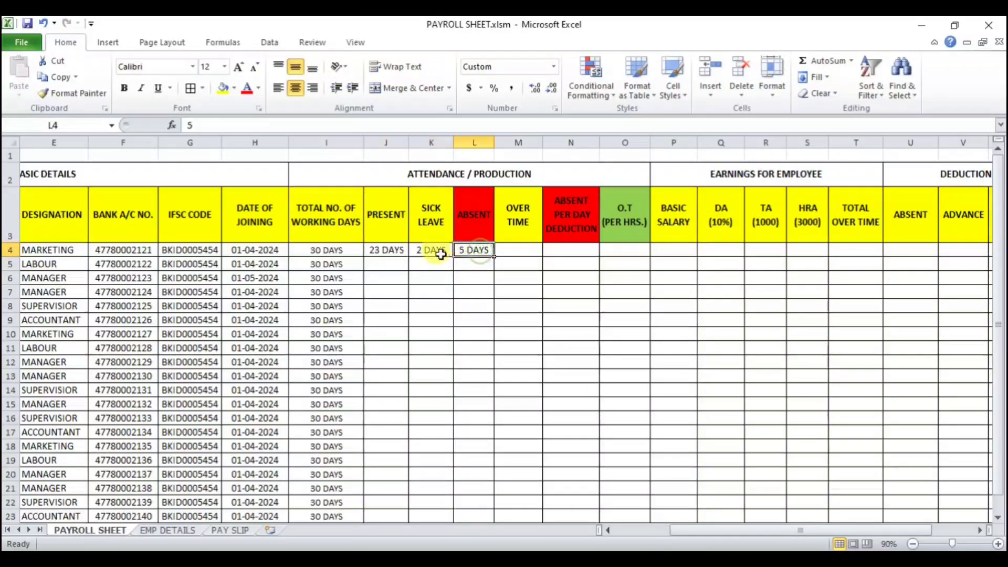
left_click(385, 251)
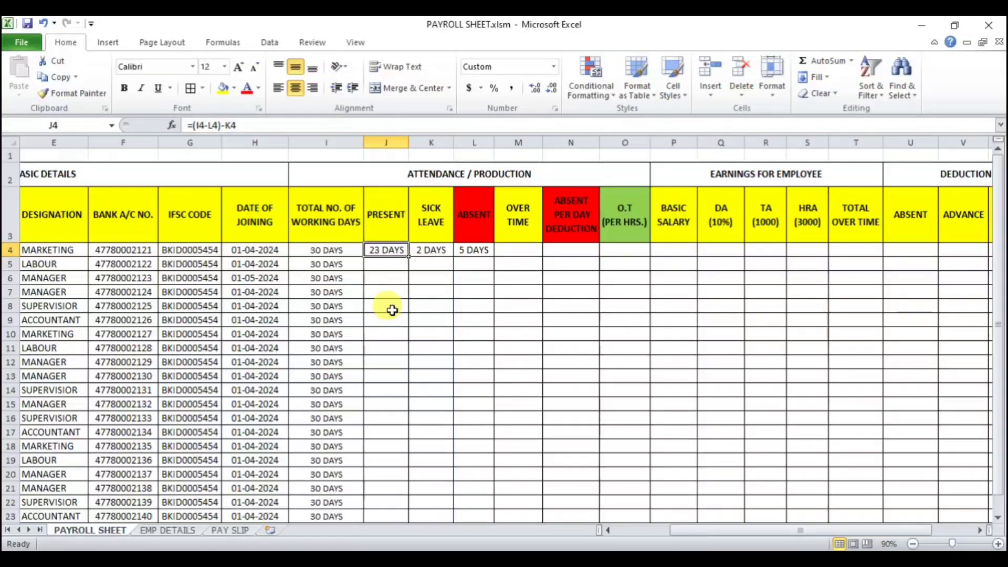
Step: Calculate present days in J5 with the formula =(I5-L5)-K5
left_click(388, 264)
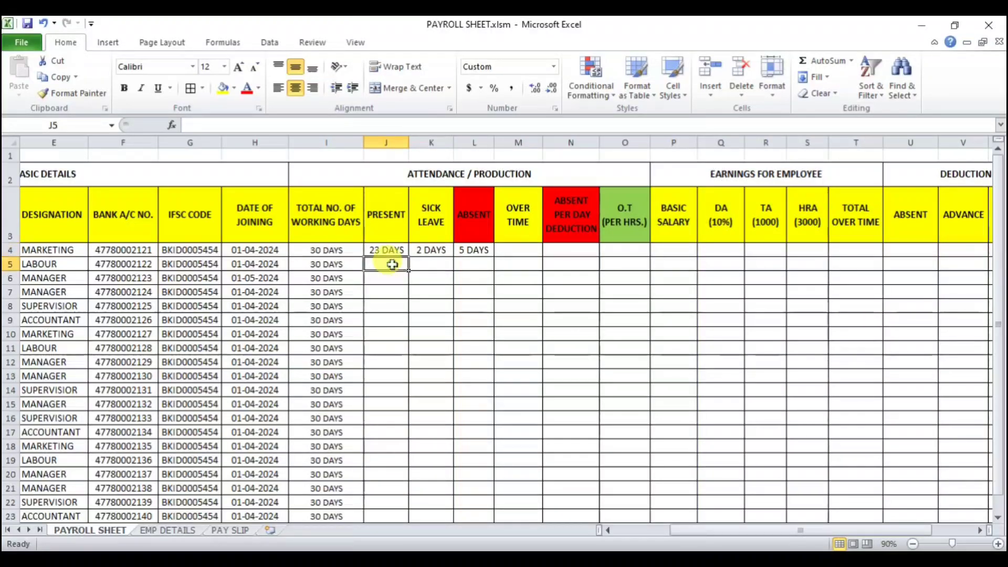
type("=")
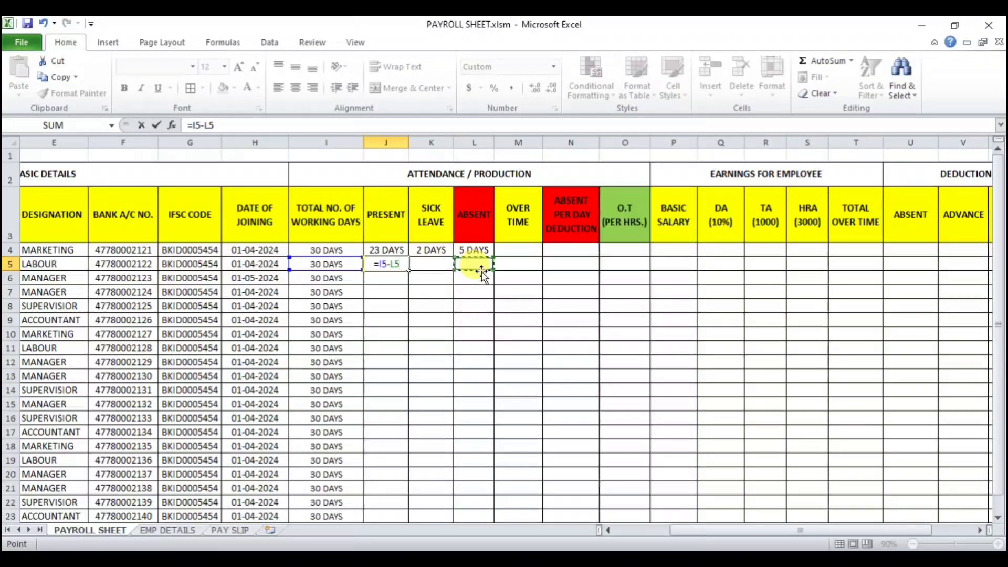
type(")")
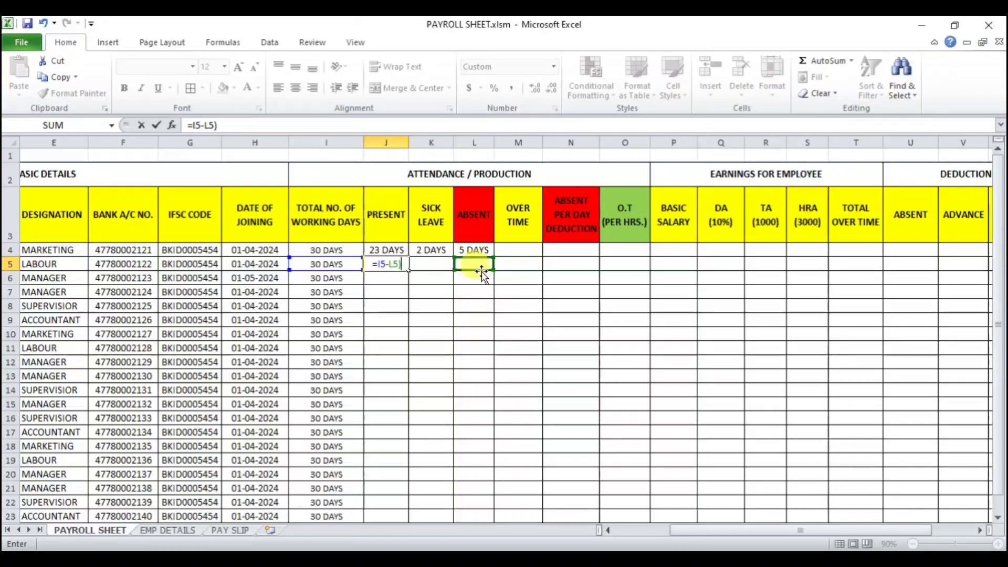
type("-")
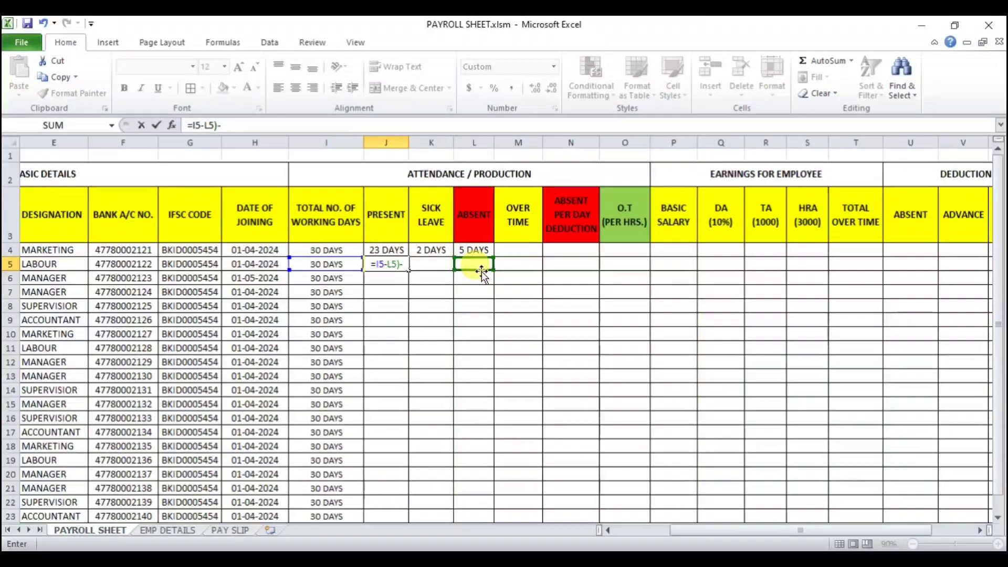
left_click(440, 264)
left_click(190, 126)
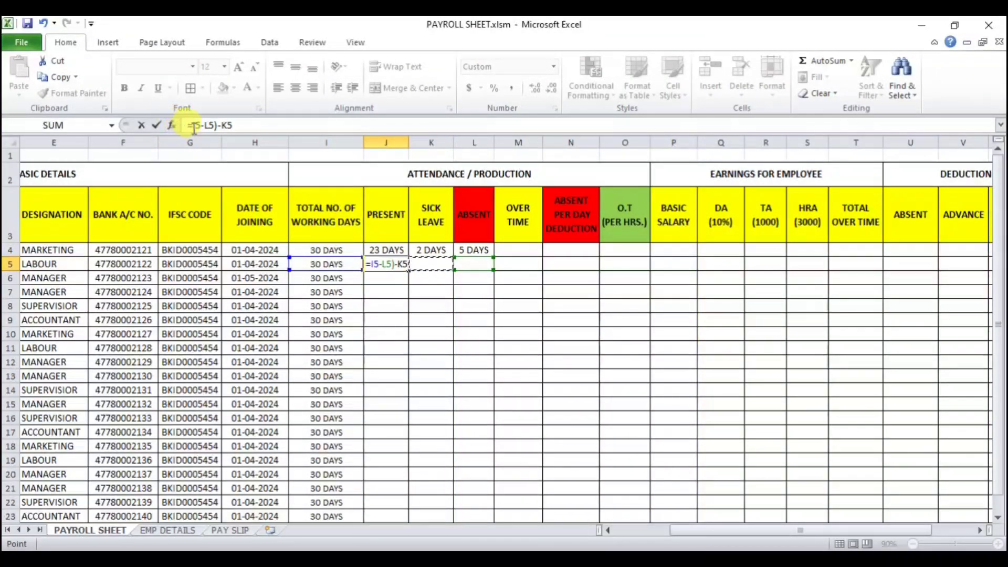
type("(")
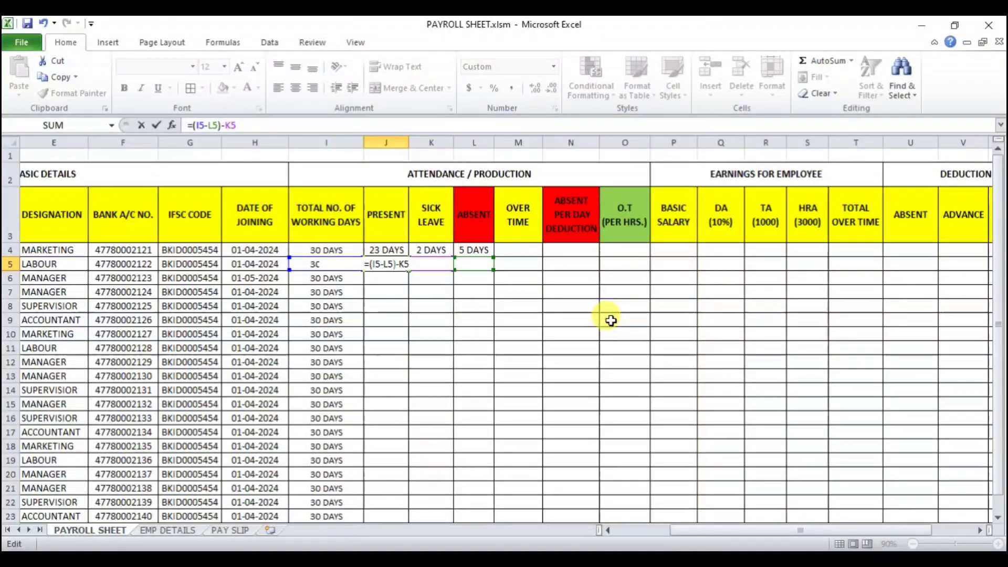
key("Return")
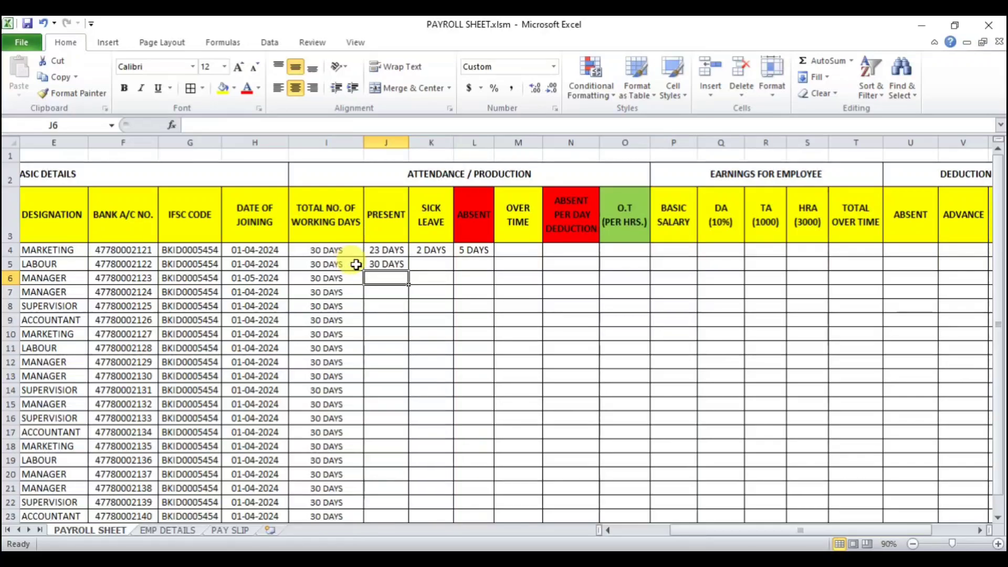
Step: Enter 1 sick leave day in K5 and 2 absent days in L5
left_click(447, 267)
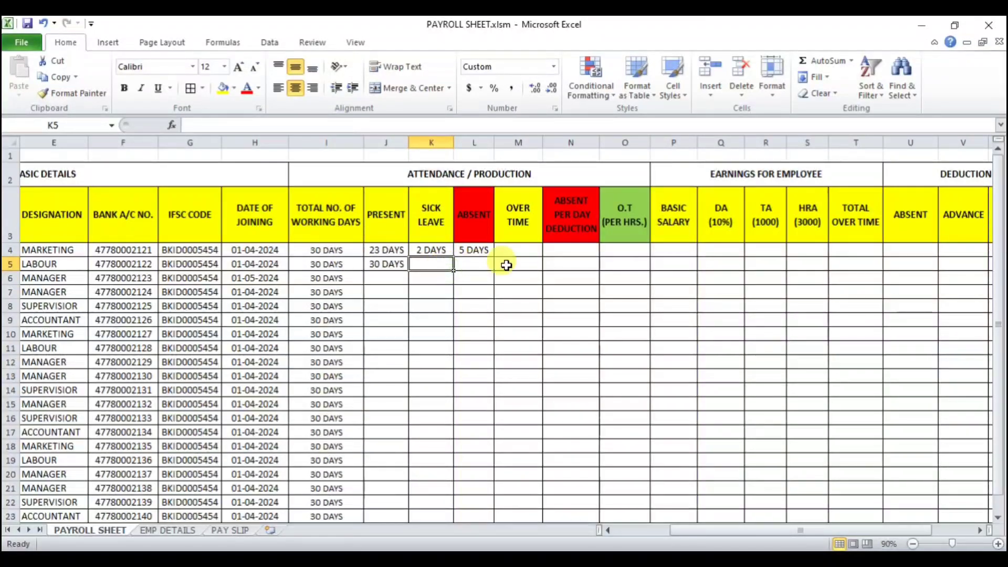
type("1")
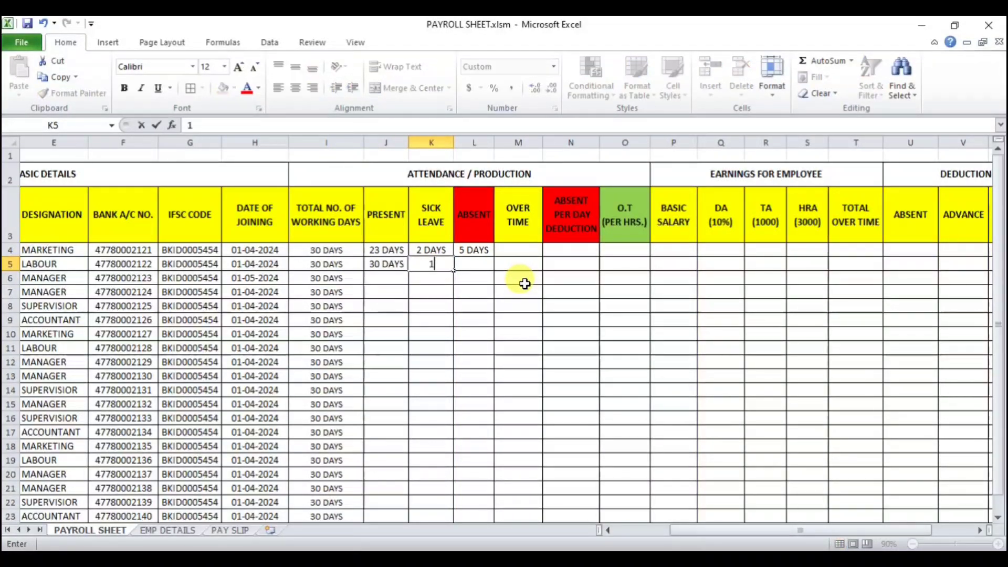
key("Return")
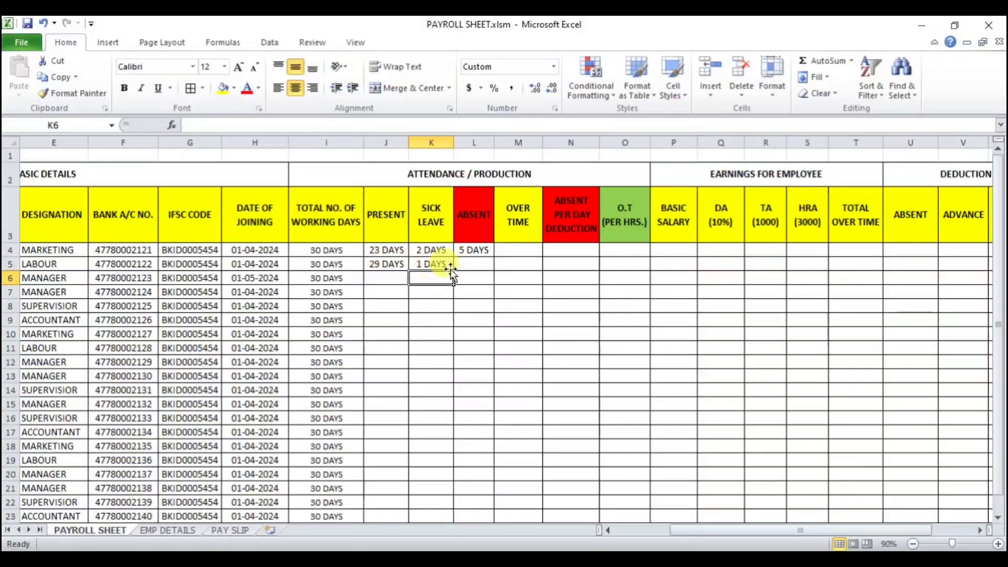
left_click(467, 264)
type("2")
key("Return")
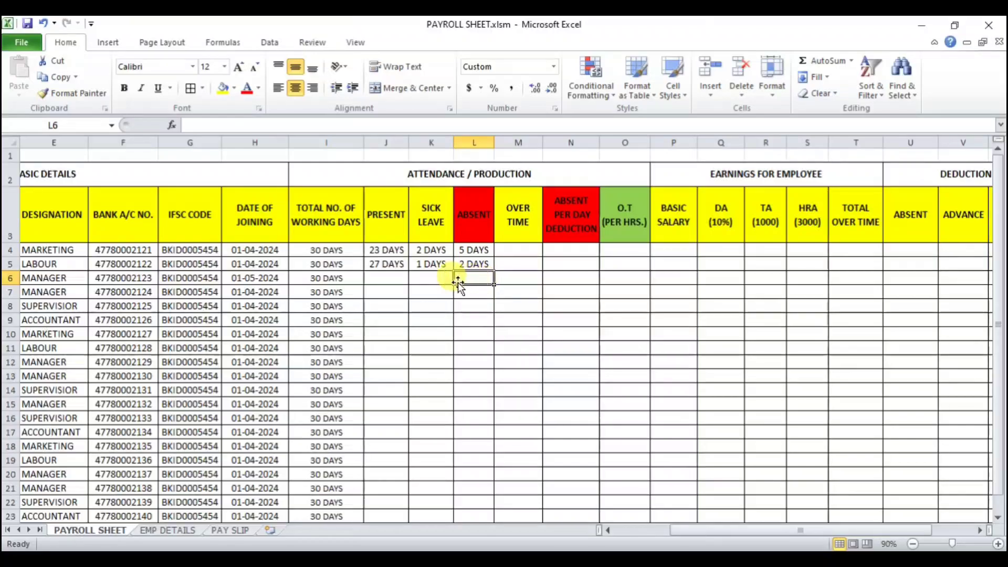
Step: Fill the present-days formula from J5 down to J23
left_click(386, 264)
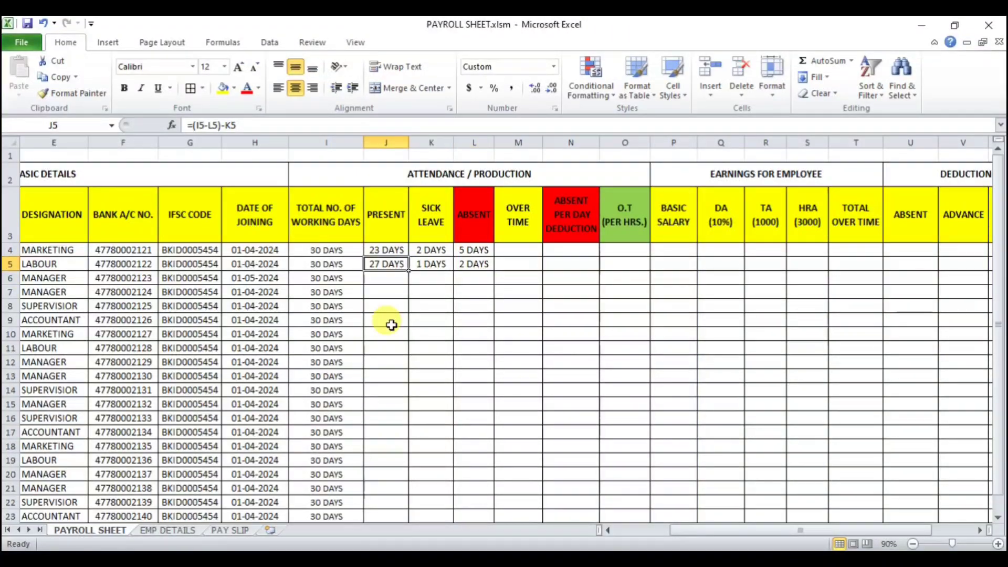
double_click(408, 270)
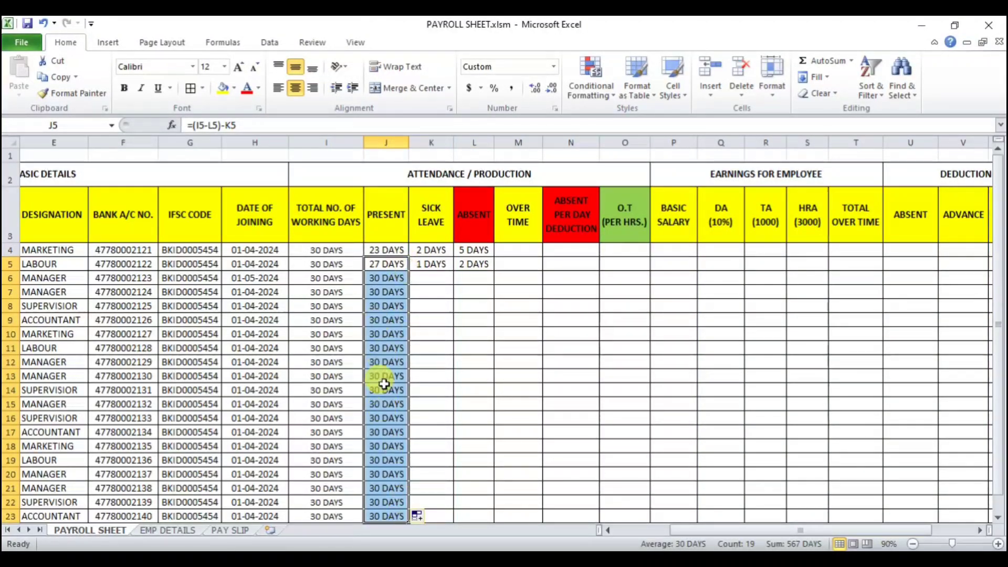
Step: Enter 2 sick leave days in K6 and 3 absent days in L6
left_click(430, 275)
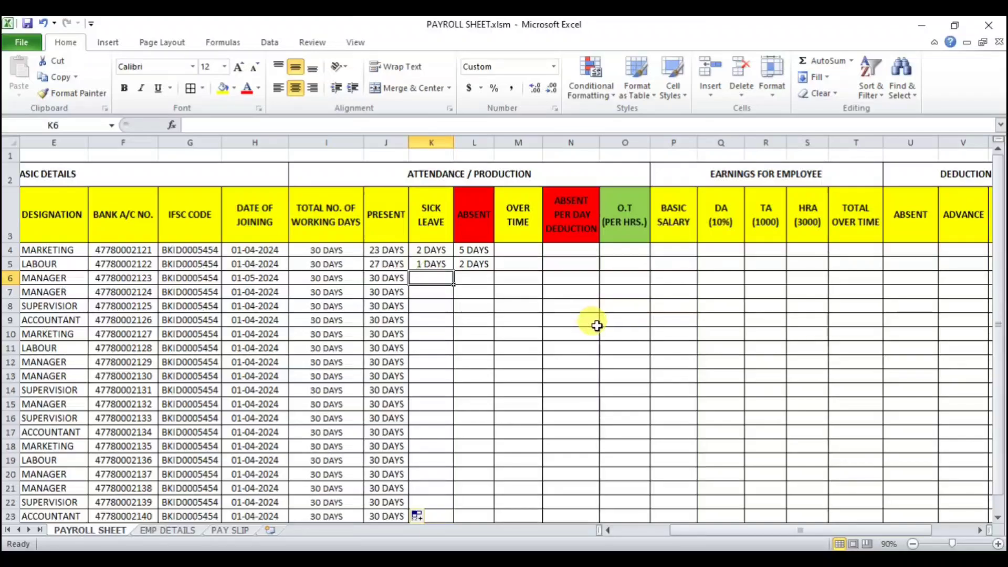
type("2")
key("Return")
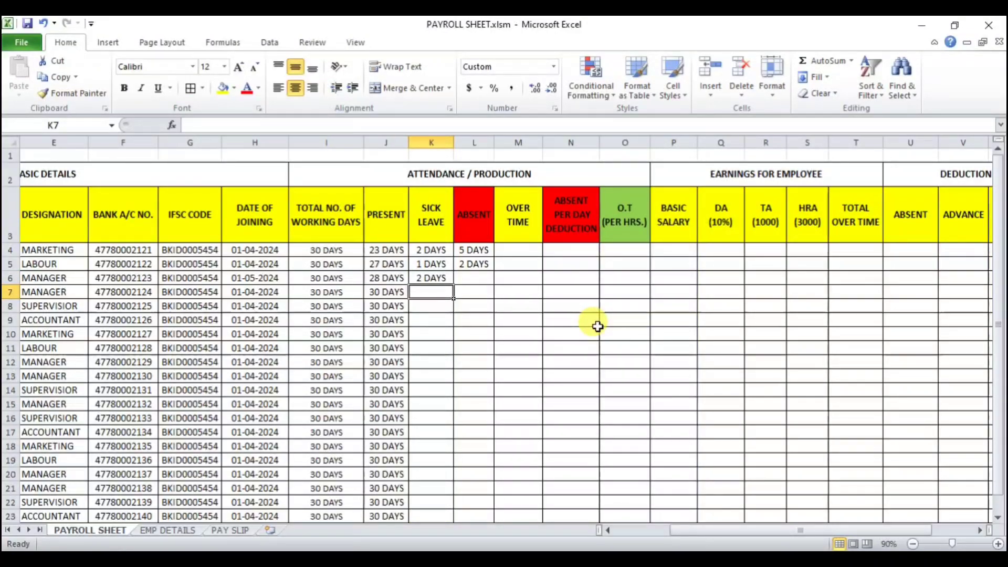
key("Right")
key("Up")
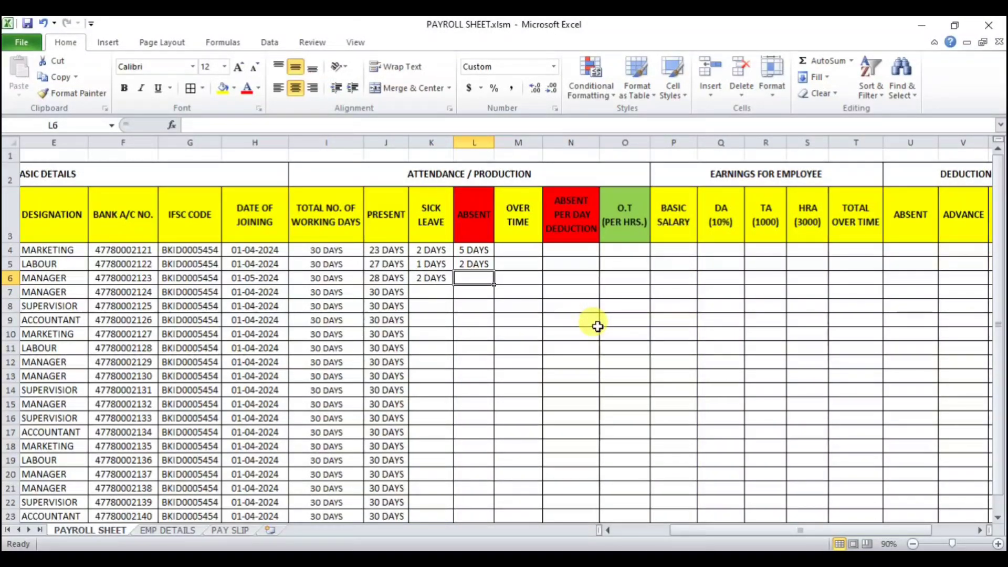
type("3")
key("Return")
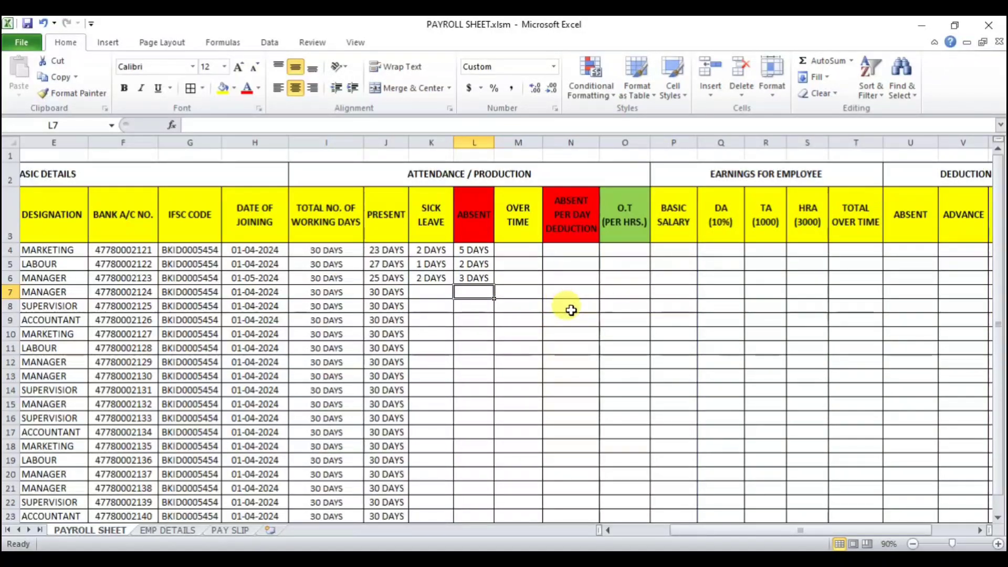
Step: Enter 20 overtime hours in M4
left_click(524, 250)
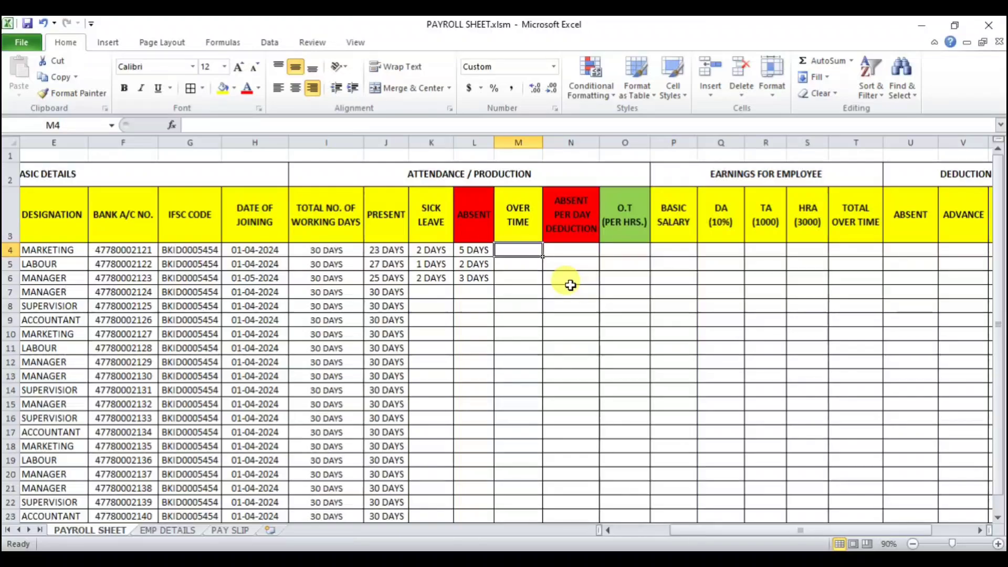
type("20")
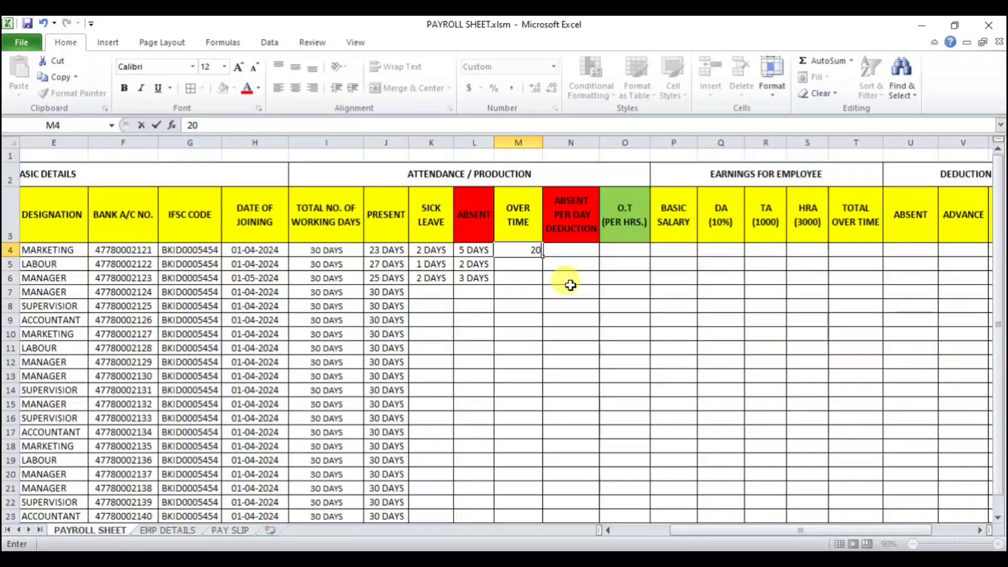
key("Return")
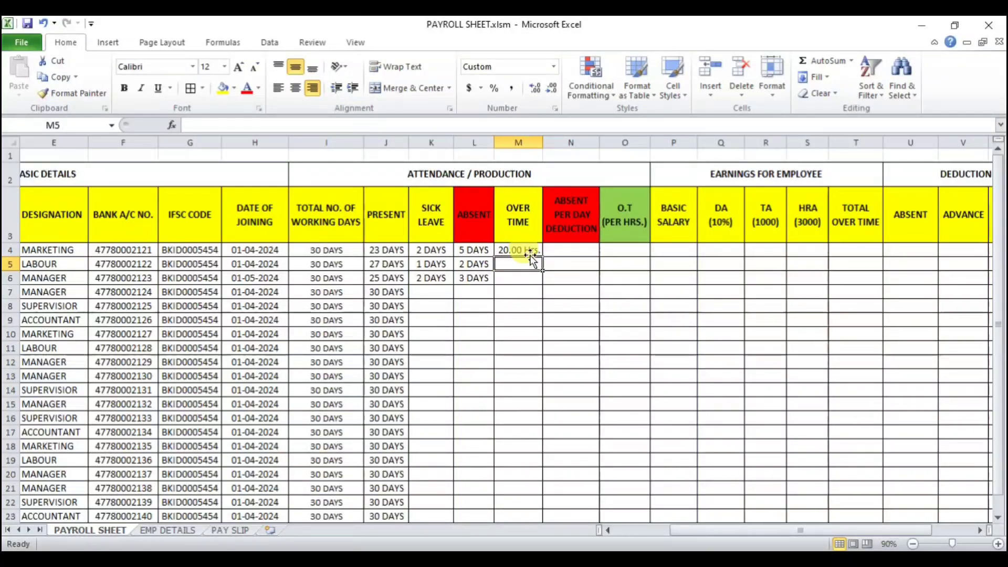
Step: Try changing the number of decimal places shown in I4 and M4
left_click(330, 252)
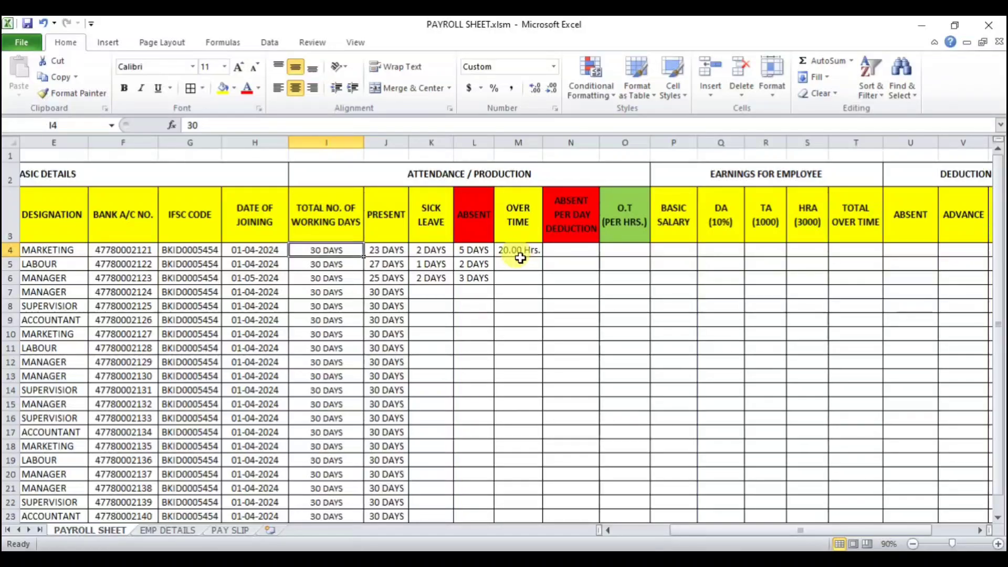
left_click(536, 88)
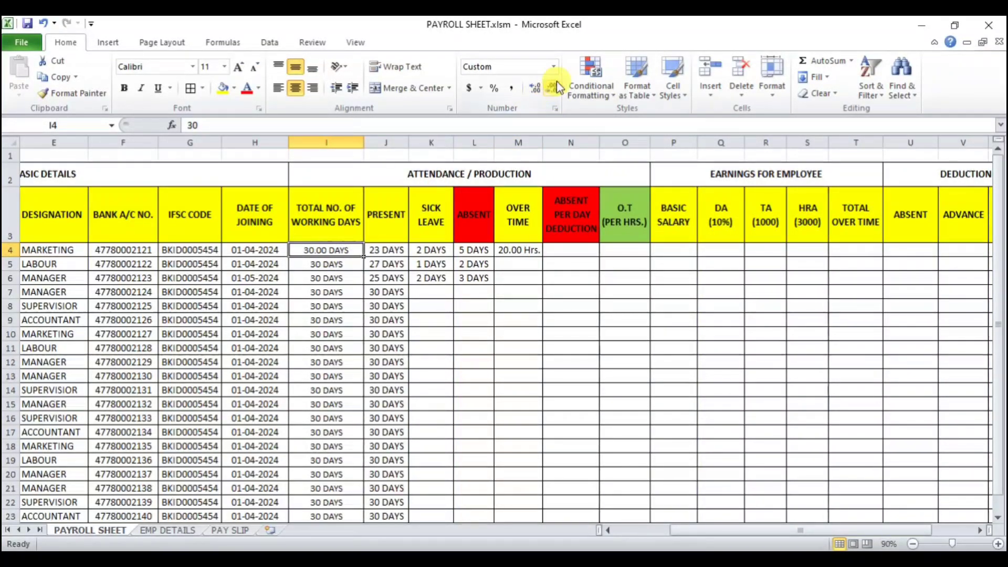
left_click(552, 89)
left_click(519, 250)
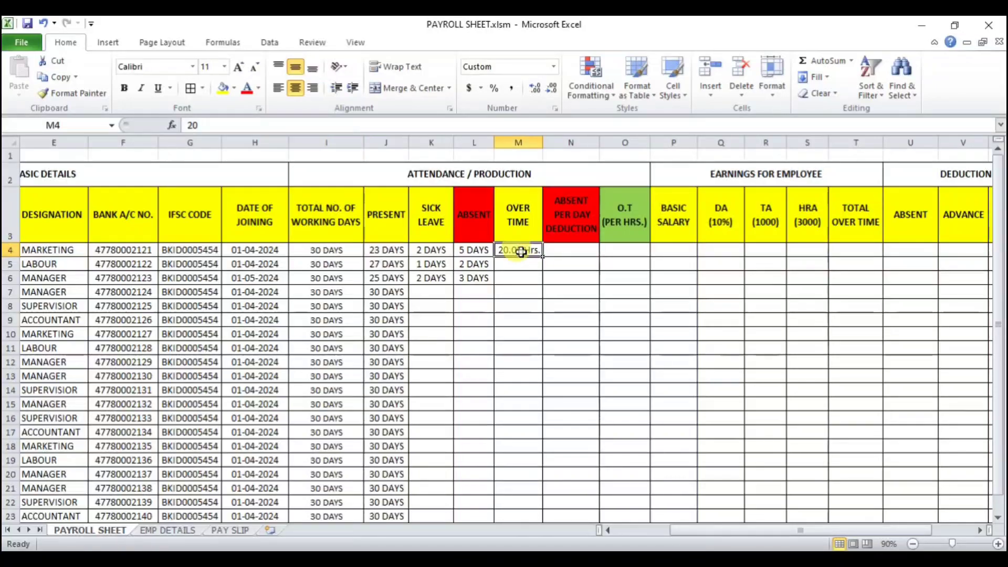
left_click(535, 88)
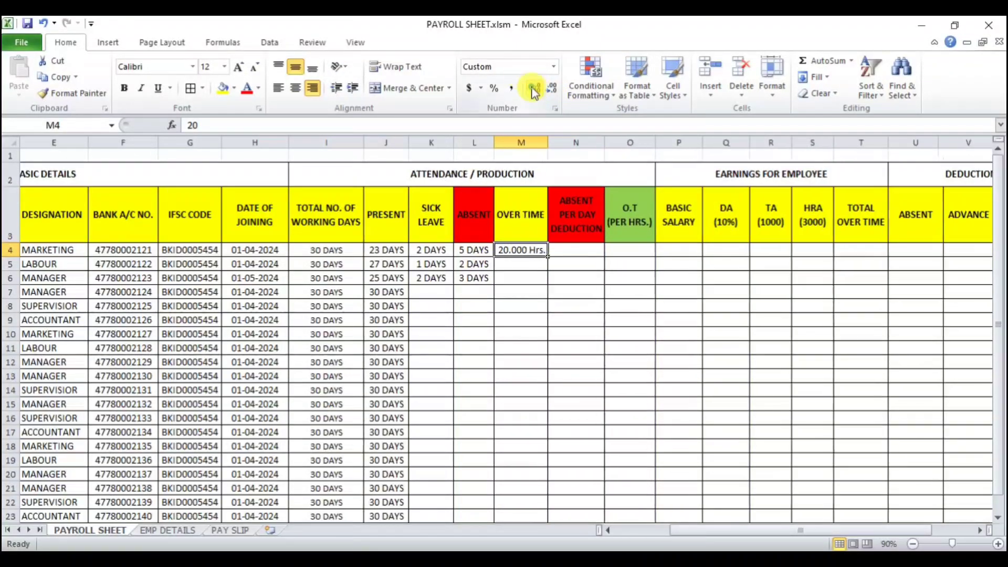
left_click(534, 89)
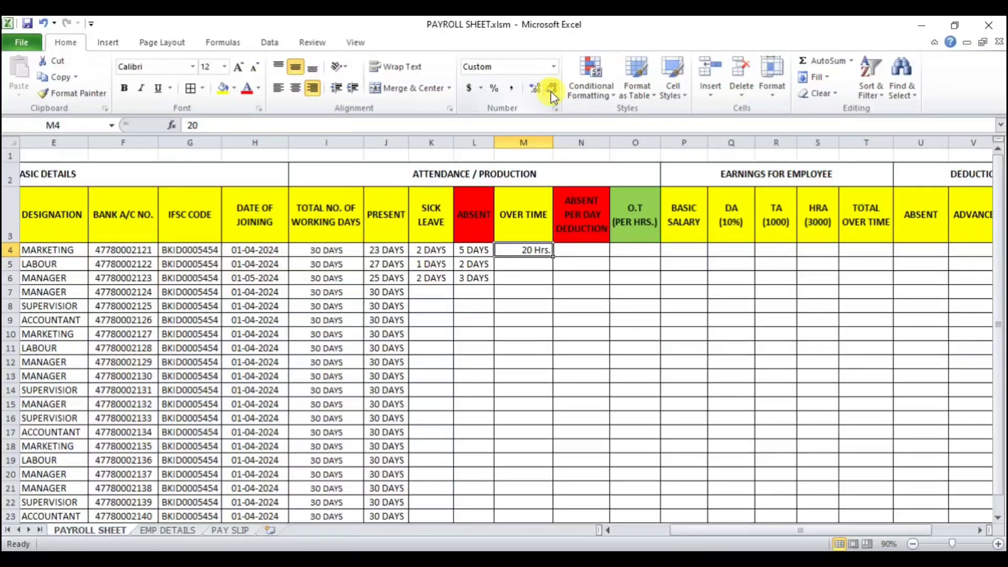
double_click(533, 90)
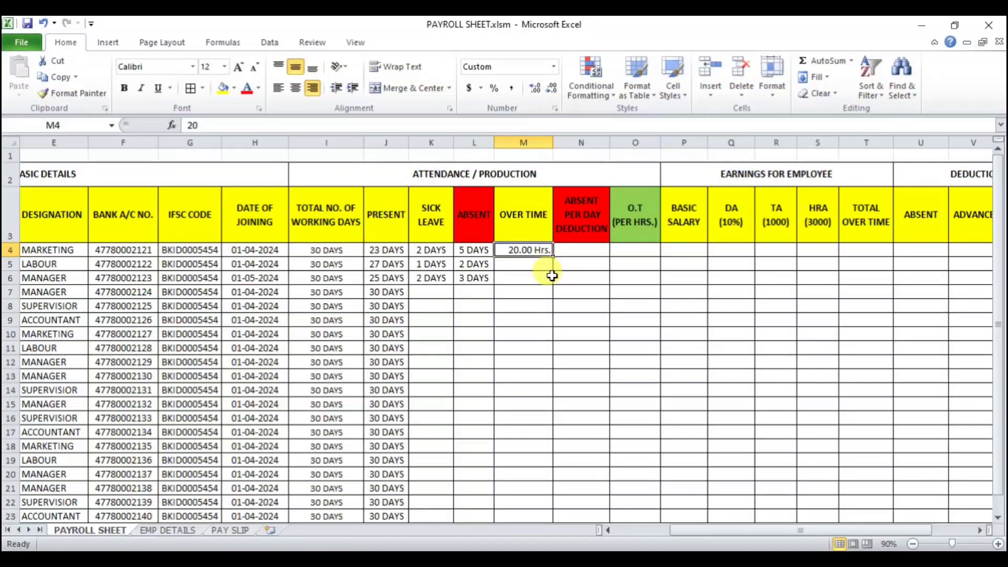
Step: Enter 10 overtime hours in M5
left_click(534, 265)
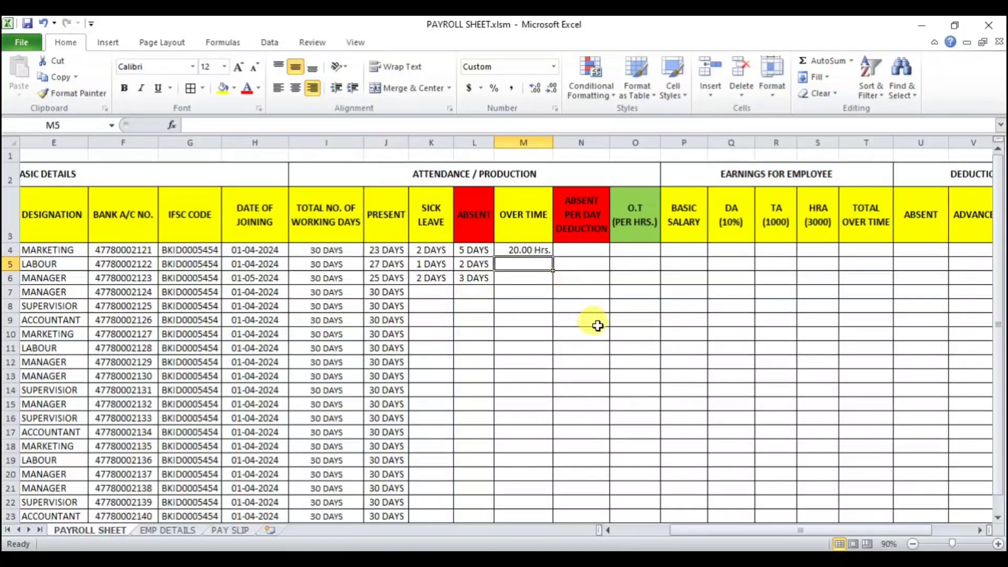
type("10")
key("Return")
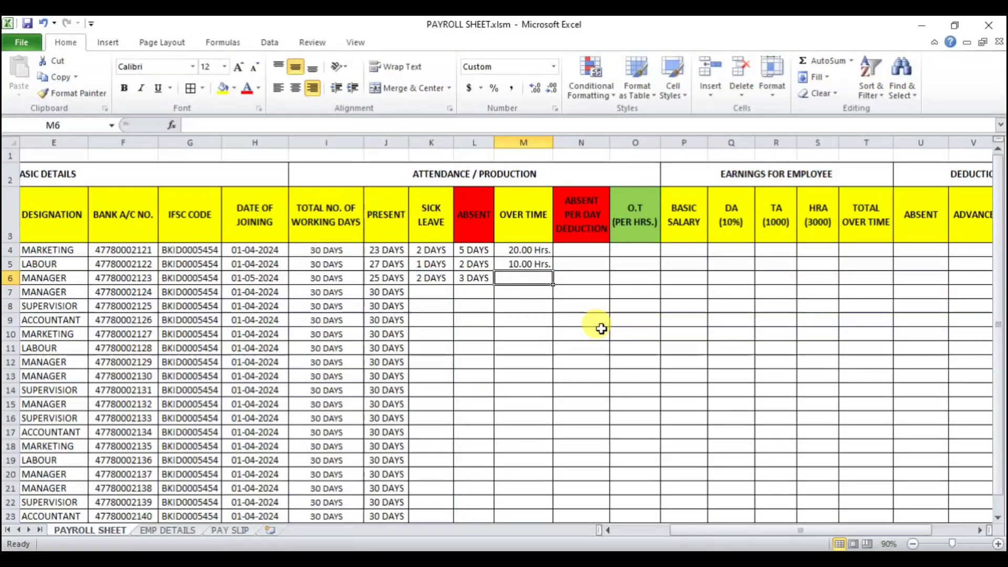
Step: Enter 5 overtime hours in M6
type("5")
key("Return")
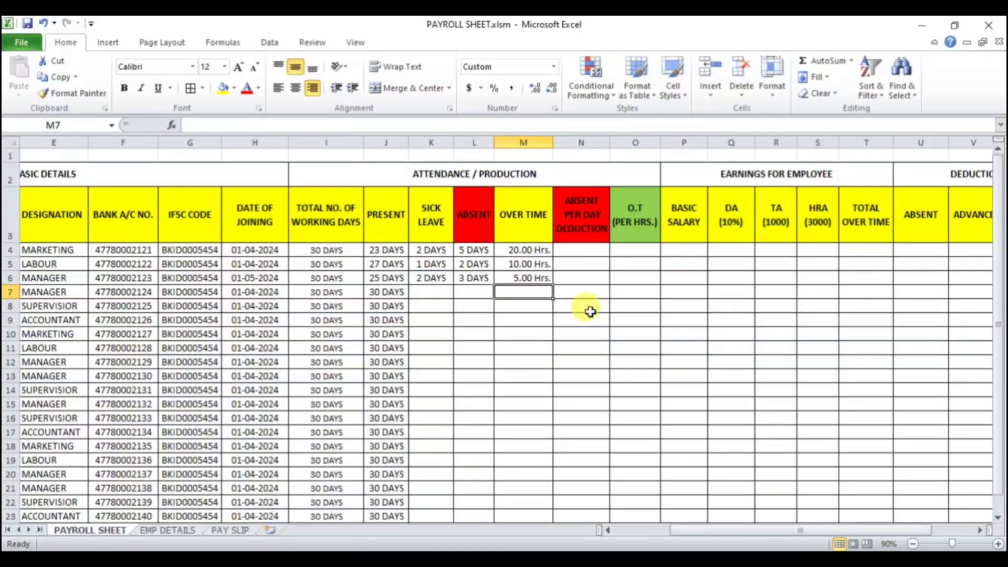
left_click(588, 250)
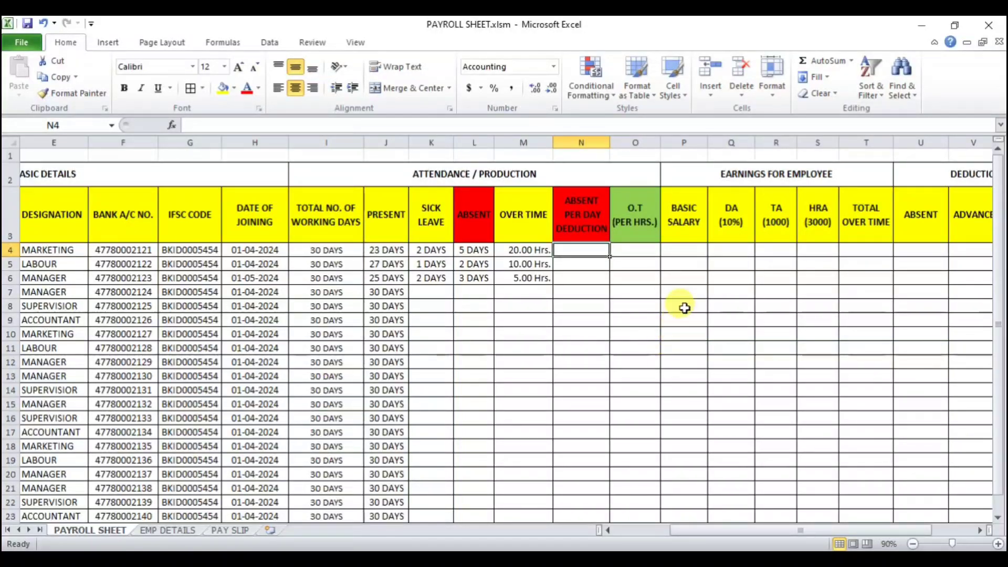
left_click(694, 250)
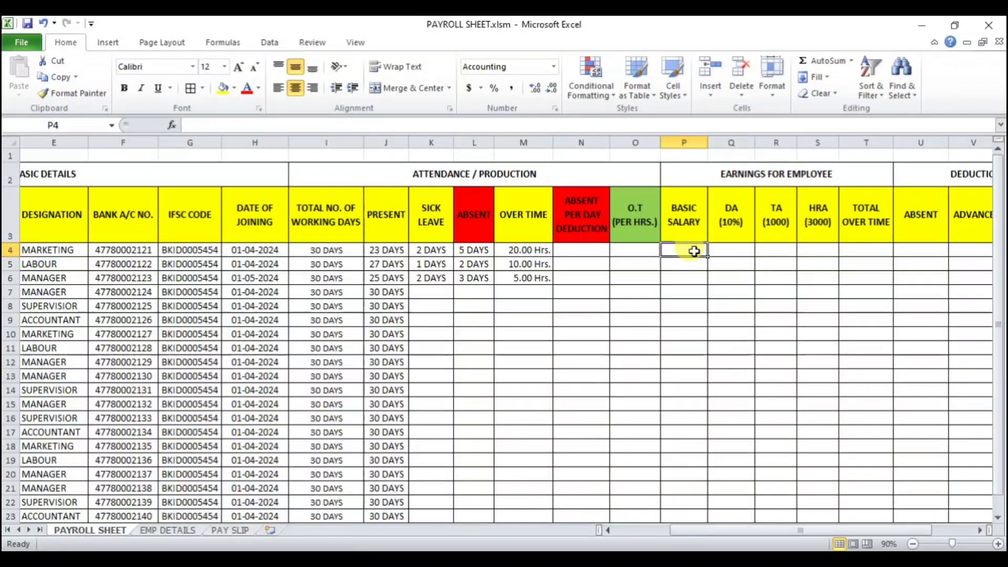
type("=VL")
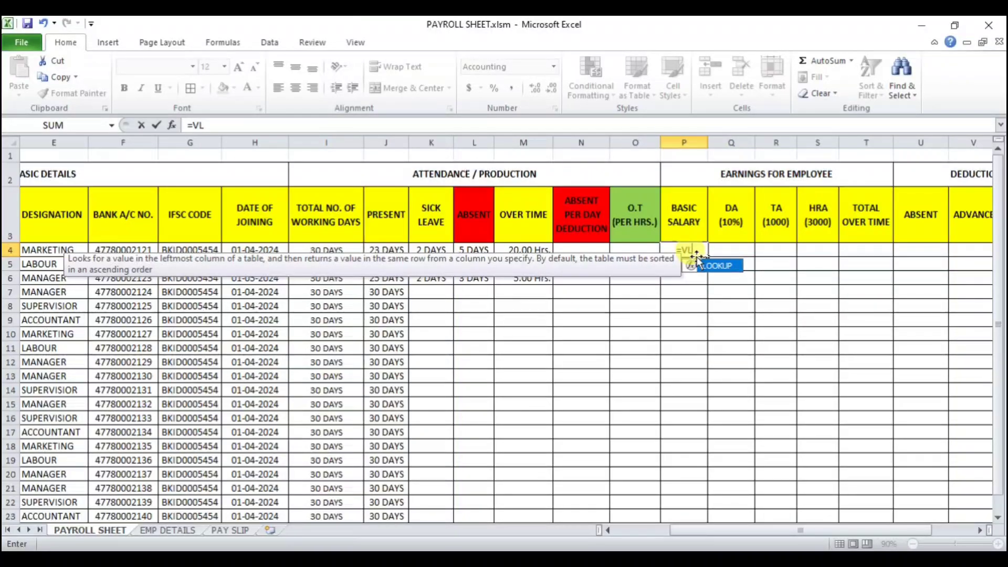
key("BackSpace")
key("BackSpace")
key("BackSpace")
key("Return")
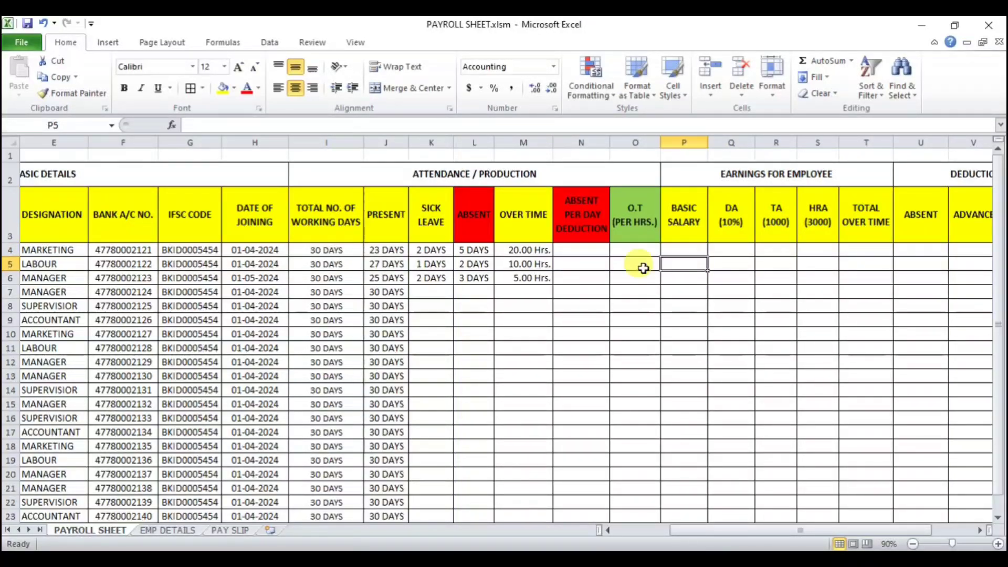
Step: Fill P4 with a VLOOKUP that returns the basic salary: =VLOOKUP(B4,EMP_DETAILS,8,0)
left_click(176, 531)
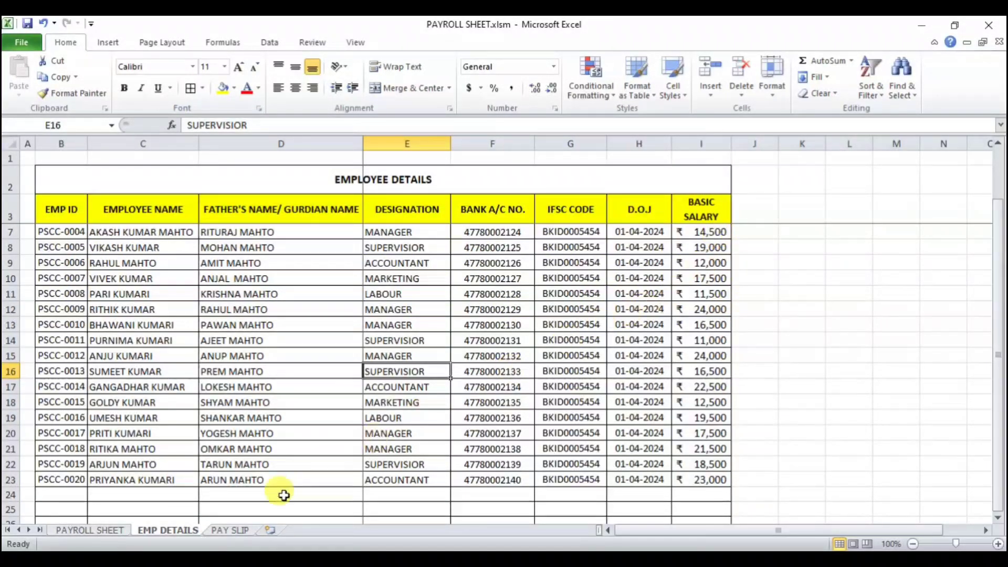
left_click(122, 536)
left_click(592, 243)
scroll(704, 256, "right", 1)
type("=")
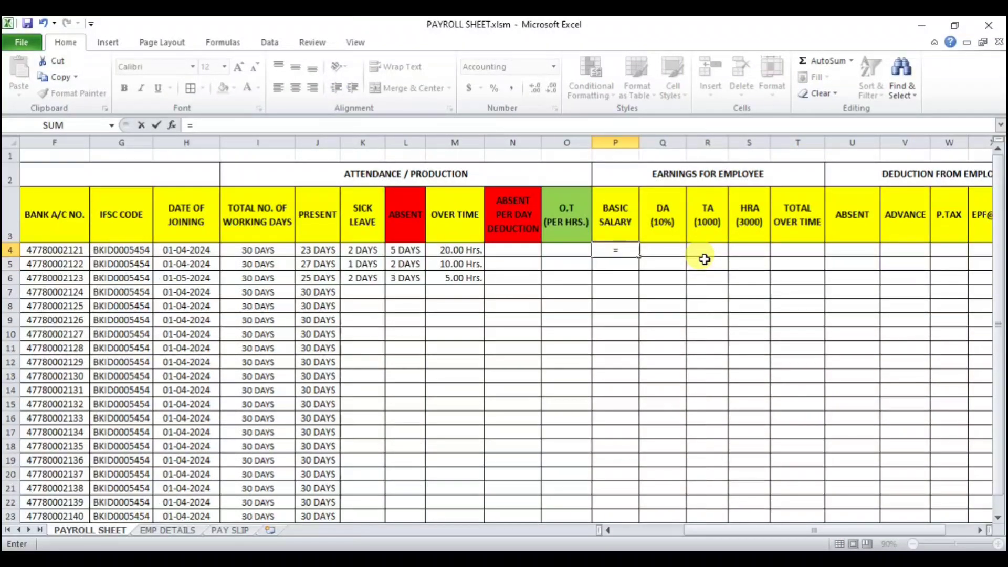
type("VL")
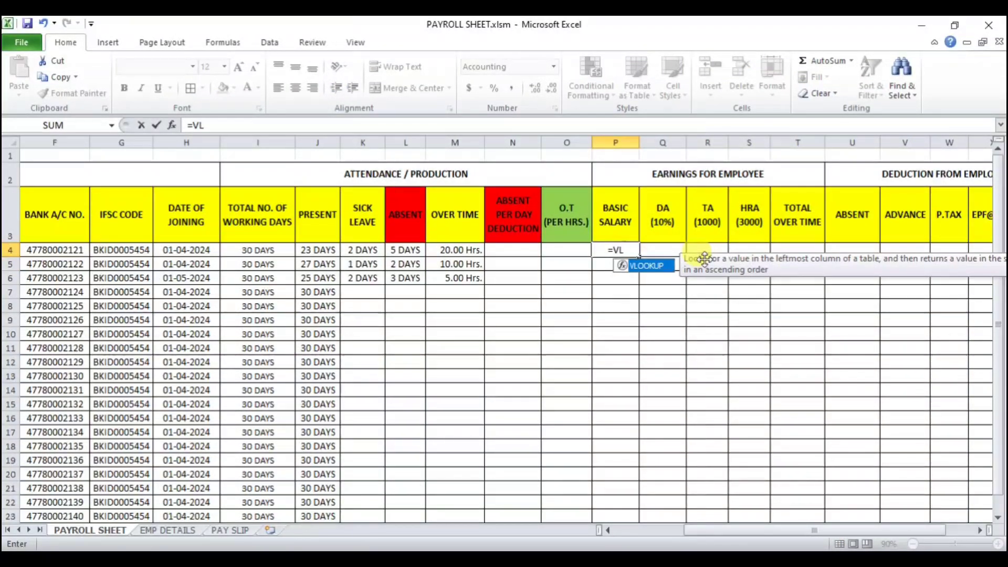
key("Tab")
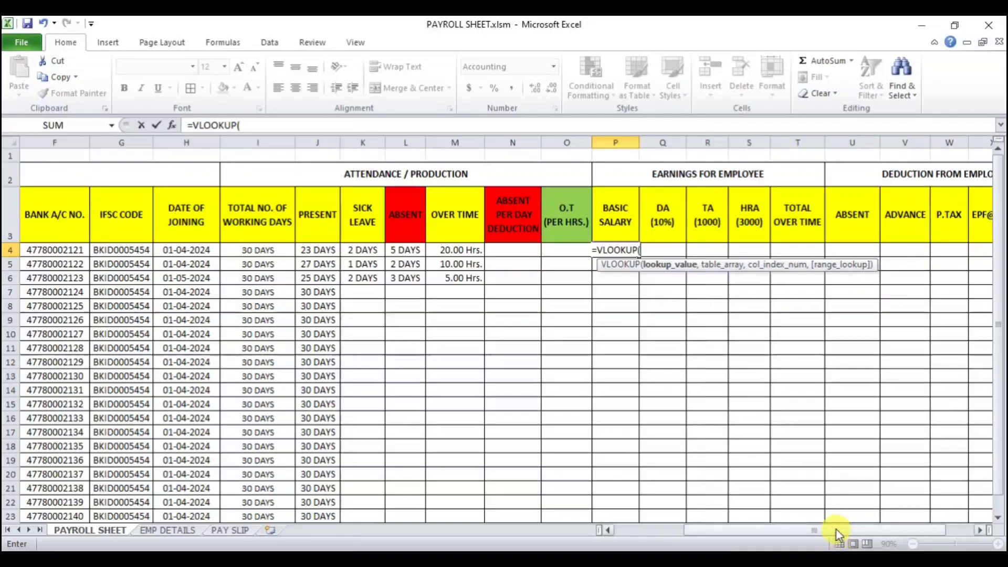
left_click_drag(835, 532, 662, 536)
left_click(73, 250)
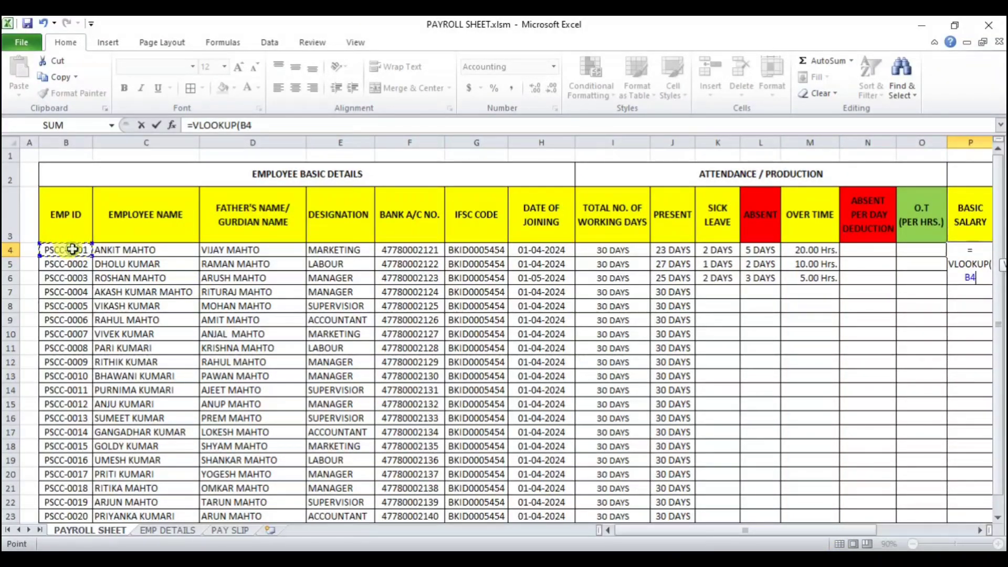
type(",")
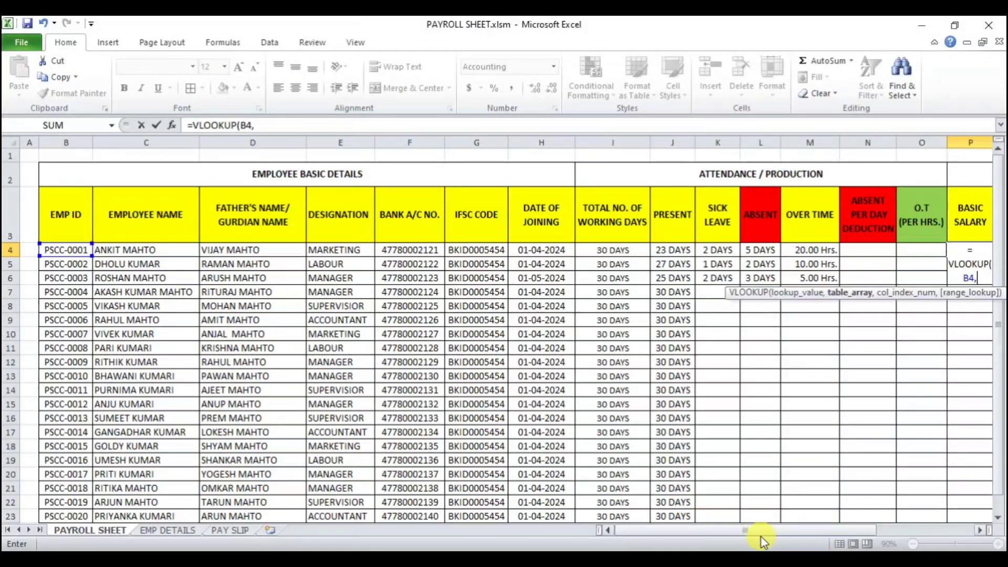
left_click_drag(758, 534, 867, 527)
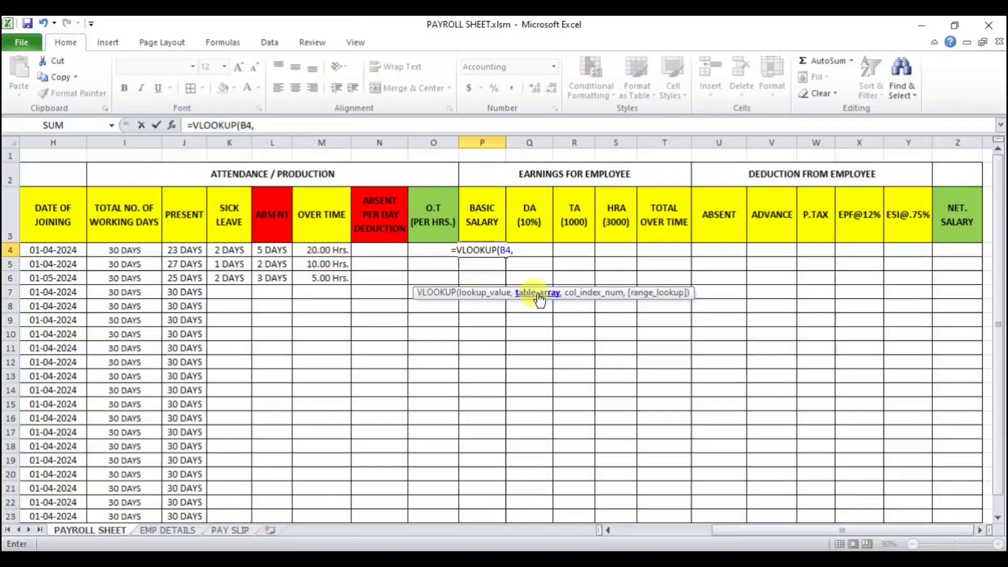
type("EMP")
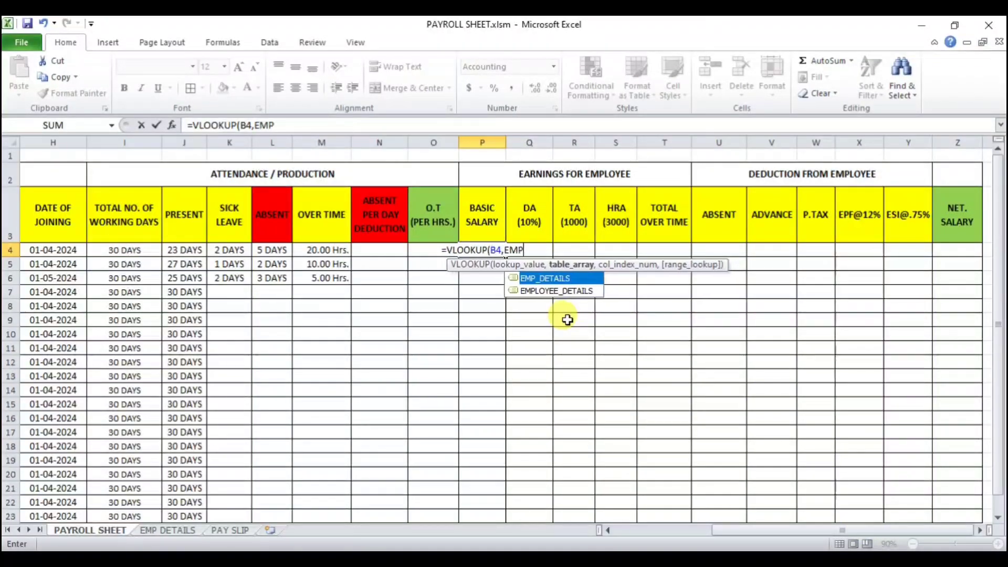
key("Tab")
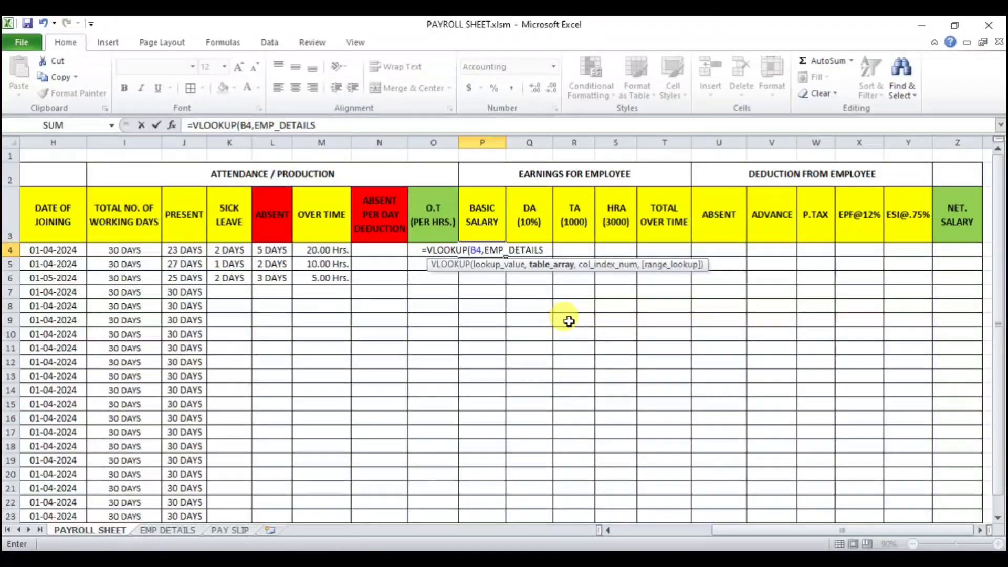
type(",")
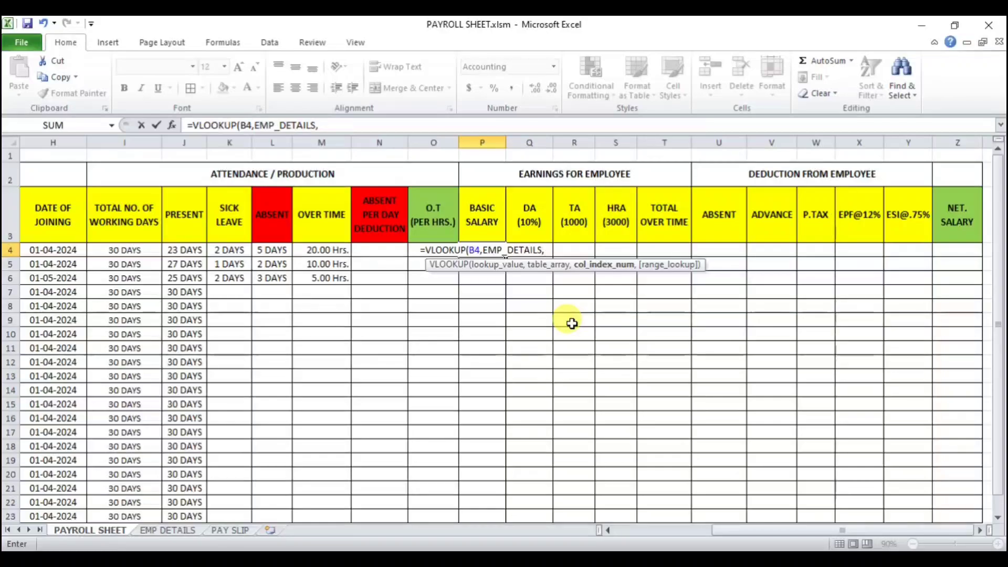
type("8,")
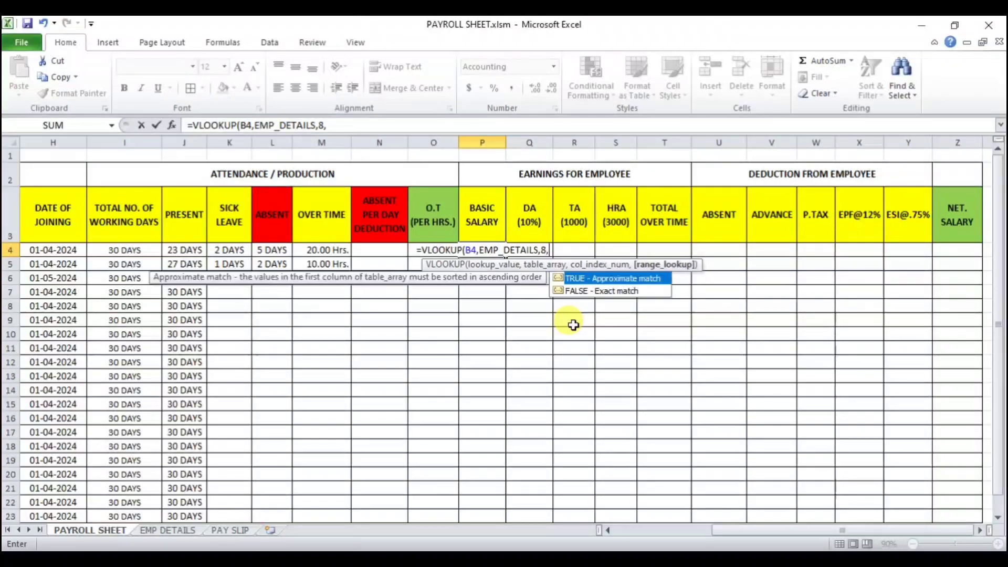
type("0")
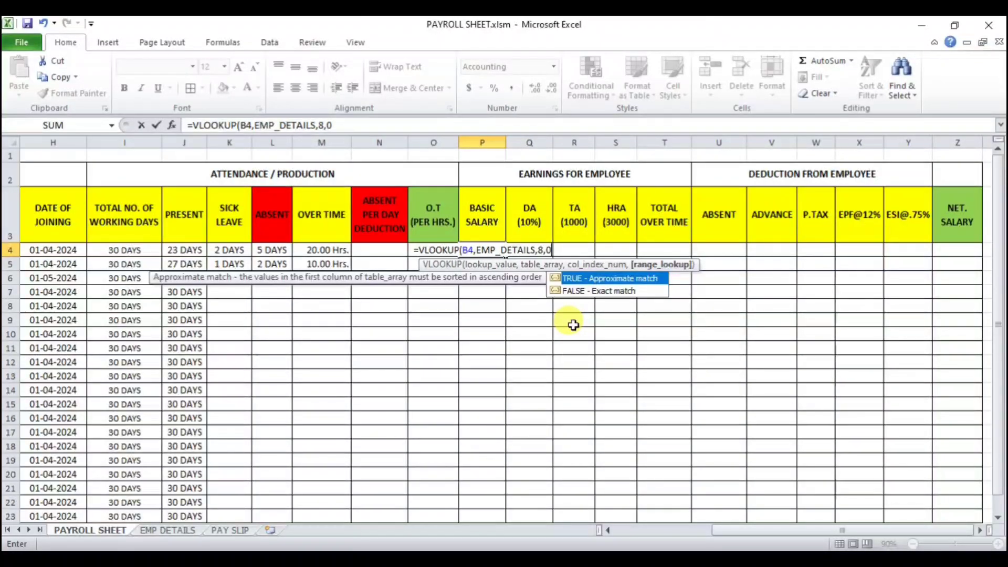
type(")")
key("Return")
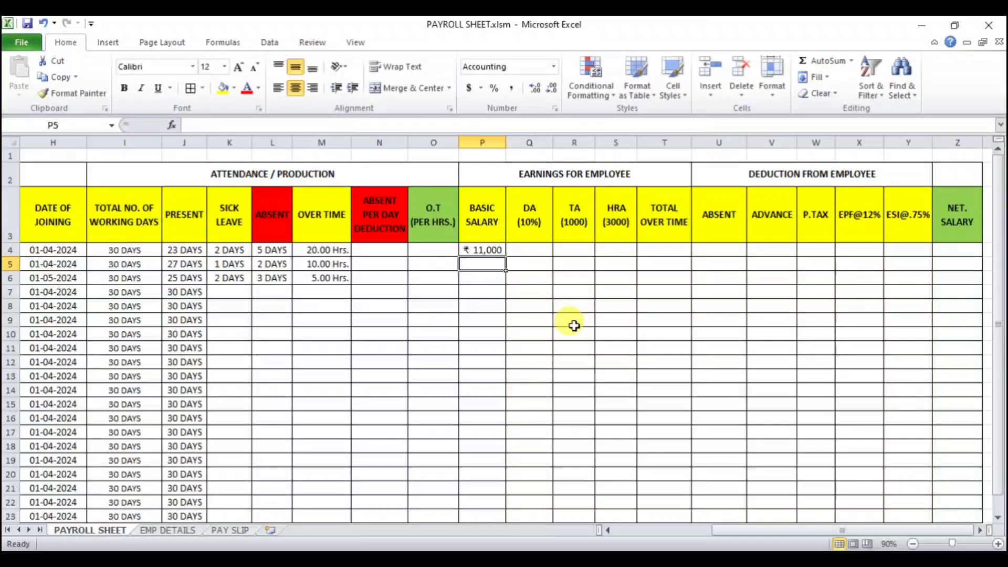
Step: On the EMP_DETAILS sheet, change the first employee's basic salary in I4 to 15000
left_click(481, 250)
left_click(168, 531)
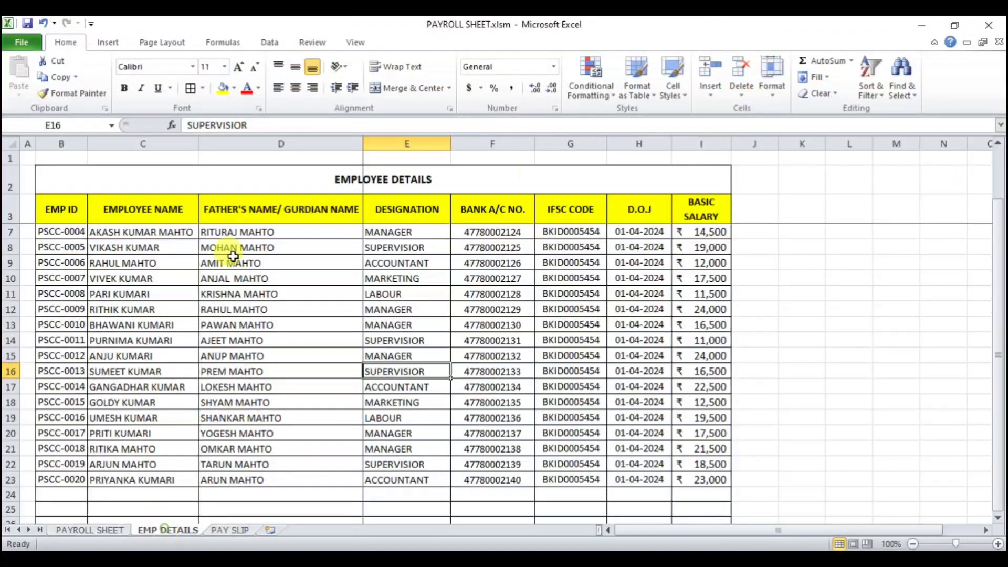
scroll(684, 329, "up", 1)
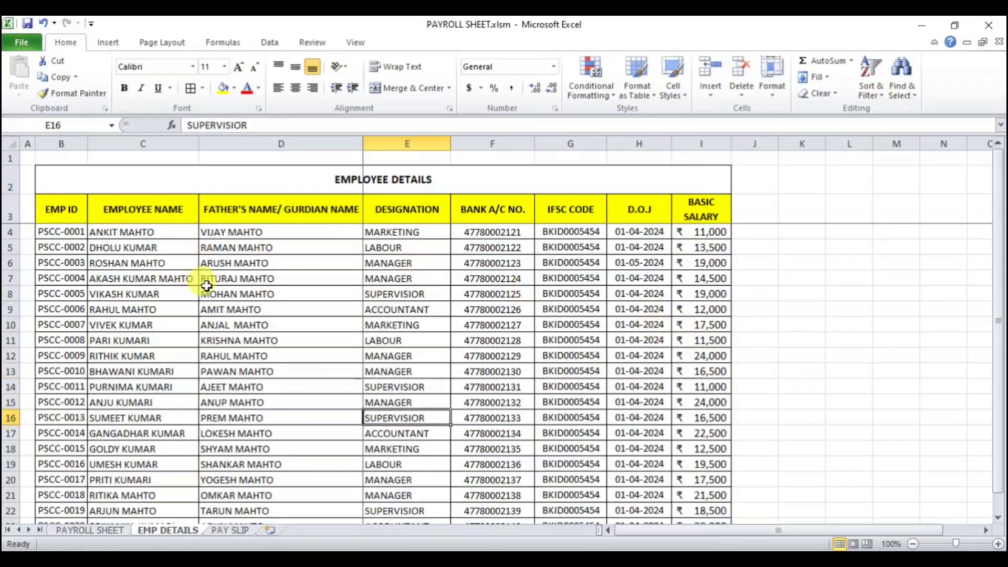
left_click(712, 231)
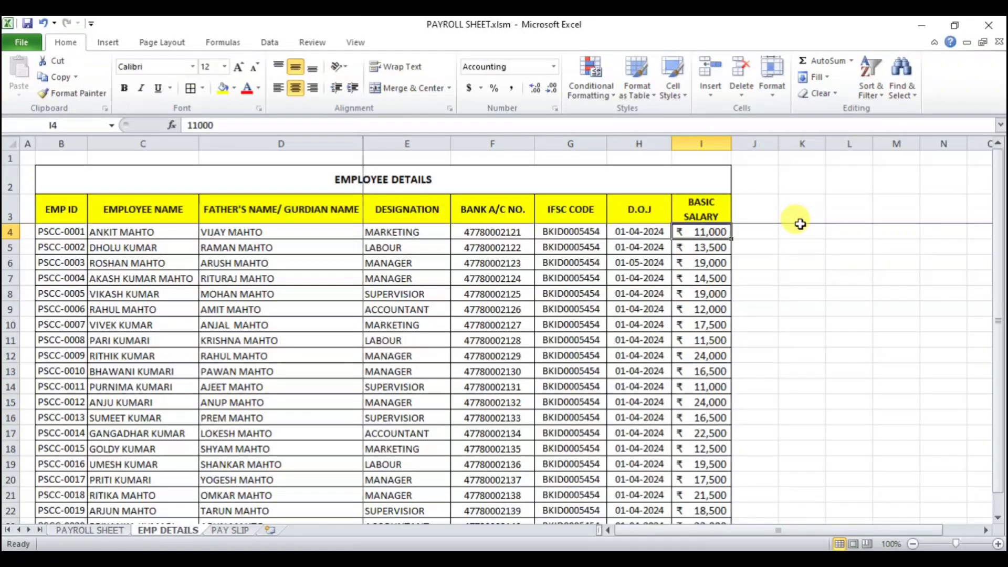
type("15000")
key("Return")
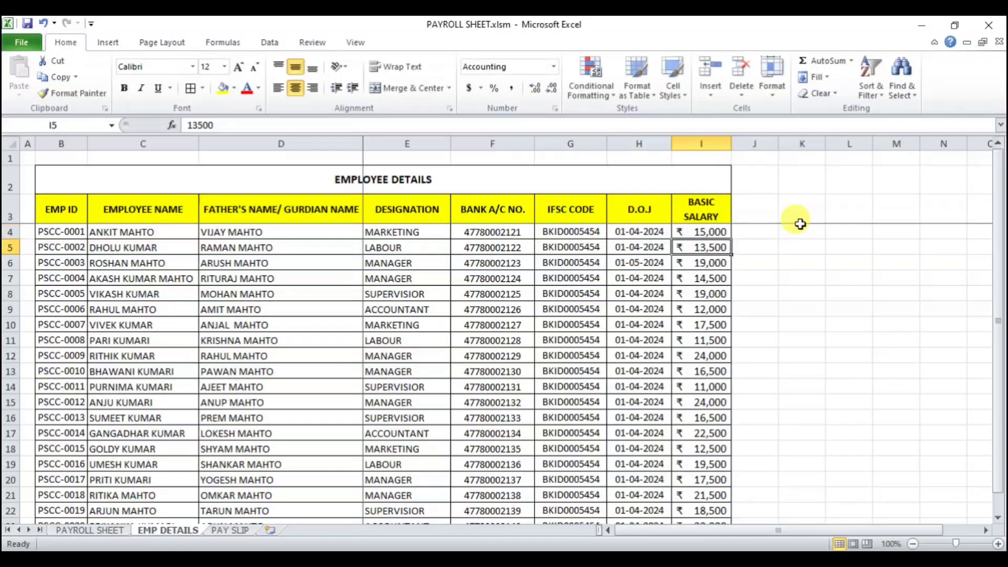
Step: Compare the basic salary in P4 of the payroll sheet against the EMP_DETAILS sheet
left_click(86, 530)
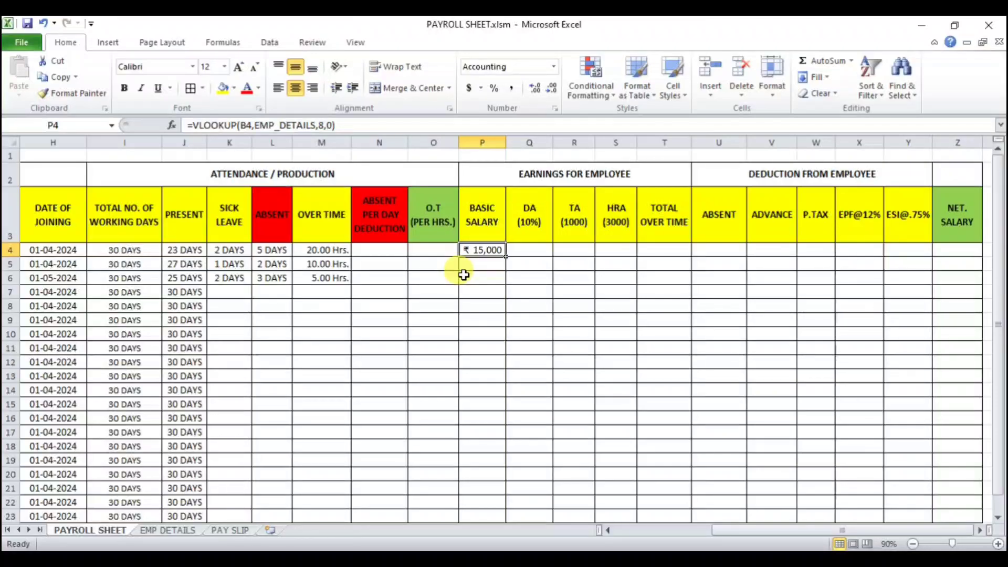
left_click(184, 531)
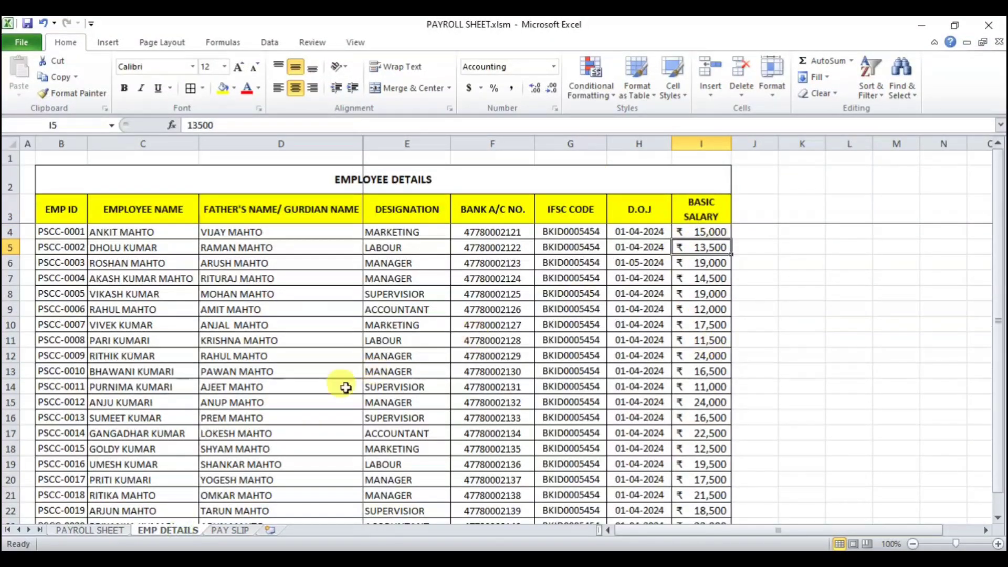
left_click(91, 530)
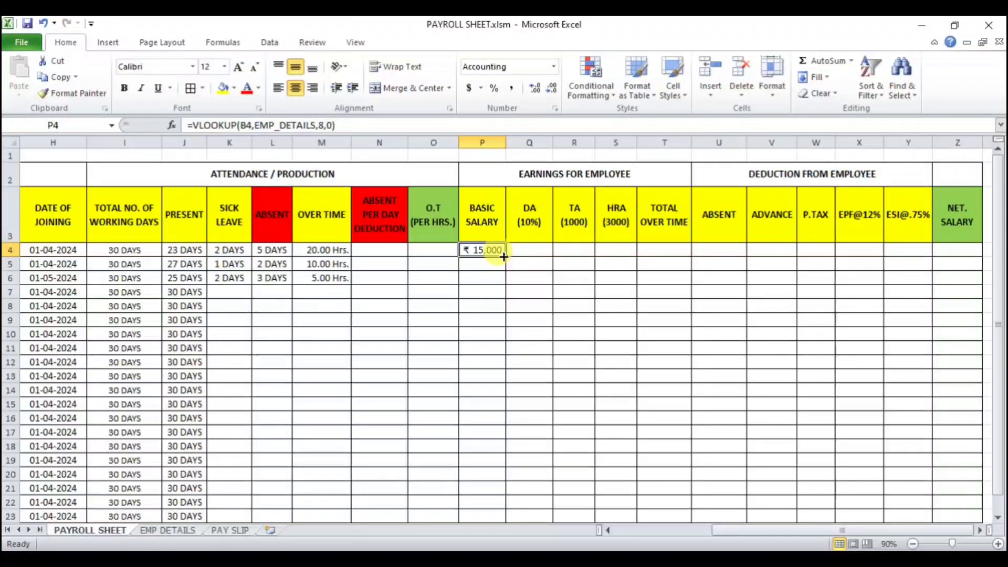
Step: Calculate the absent per-day deduction in N4 as basic salary divided by total working days, =P4/I4
left_click(393, 253)
type("=")
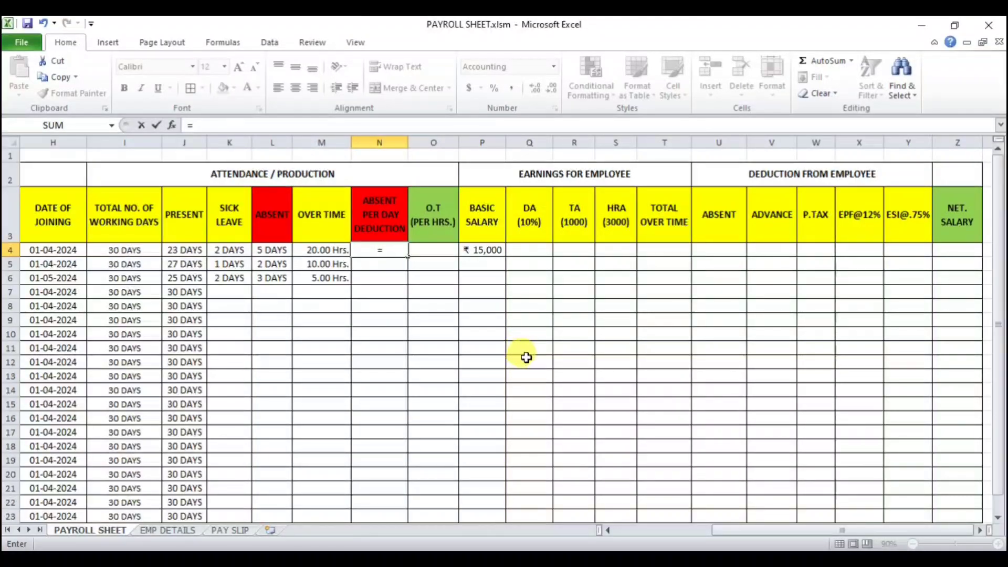
left_click(491, 252)
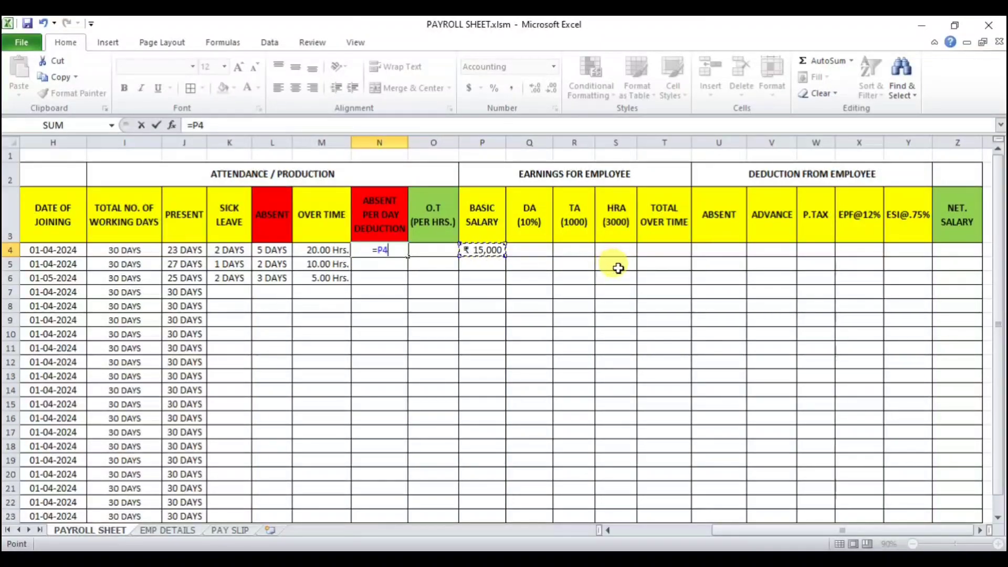
type("/")
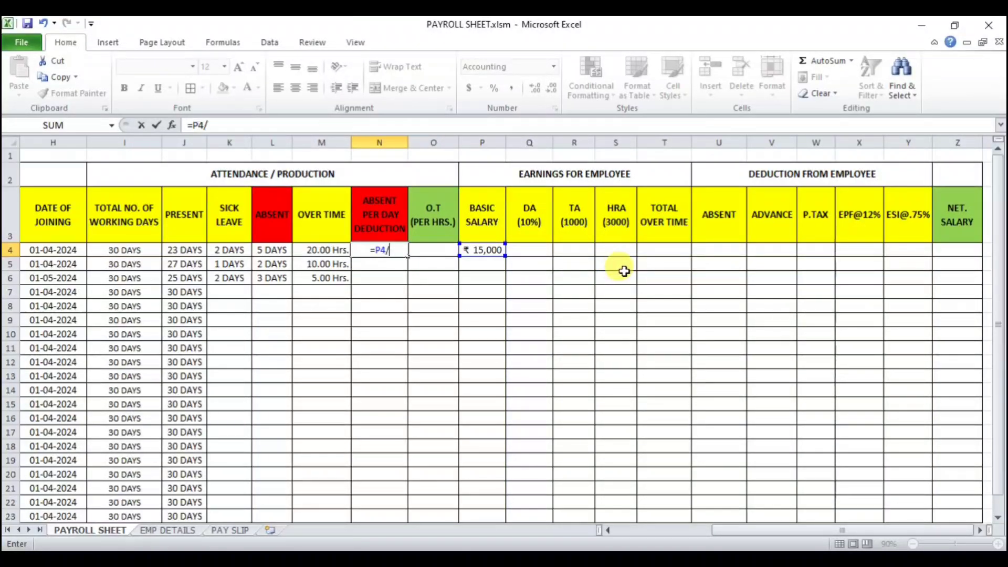
left_click(129, 254)
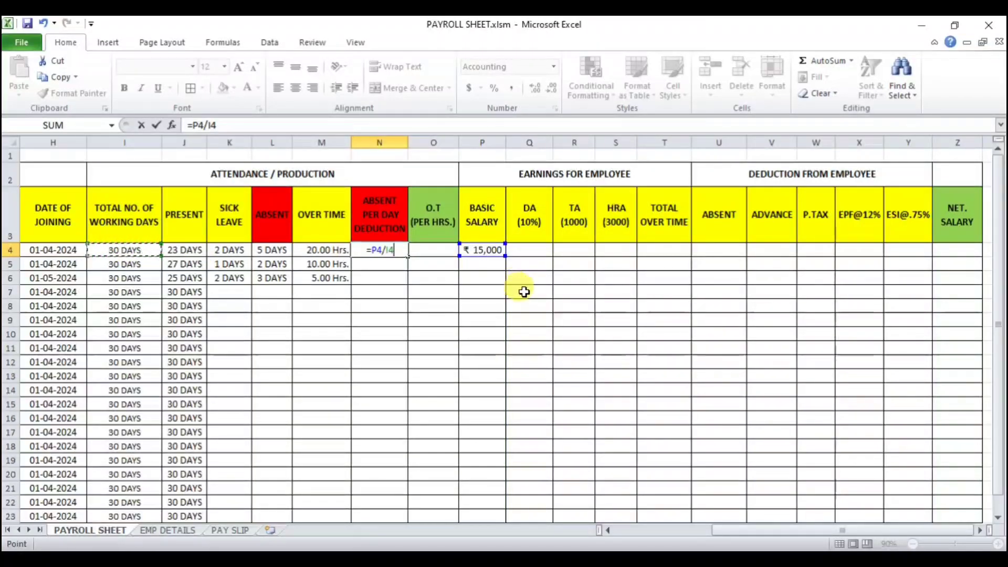
key("Return")
left_click(382, 250)
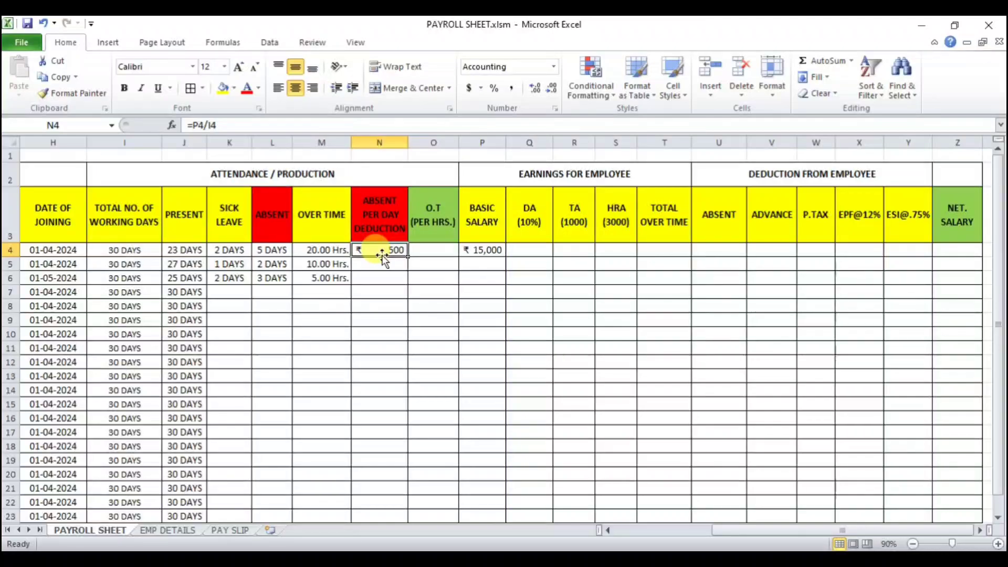
key("Right")
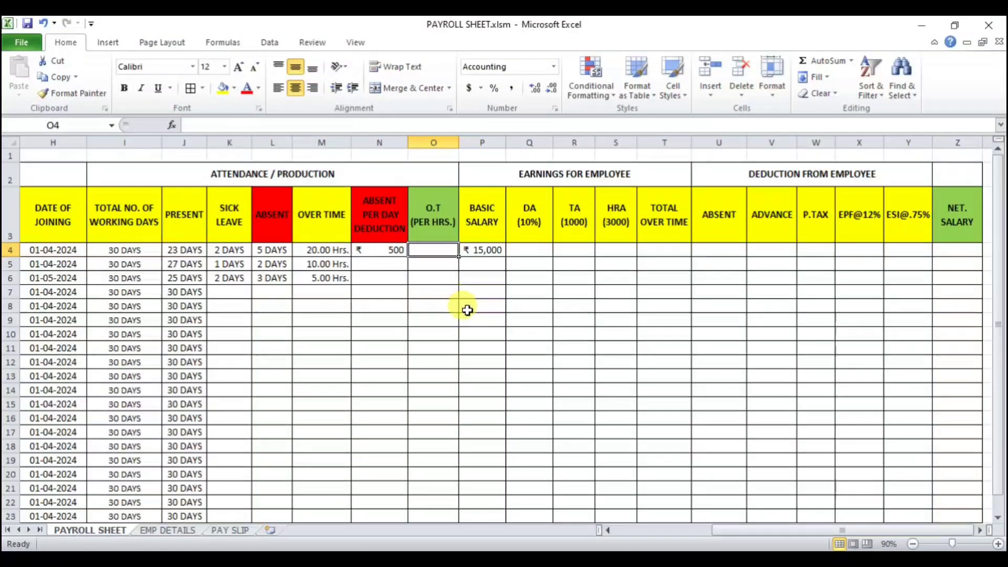
left_click(387, 258)
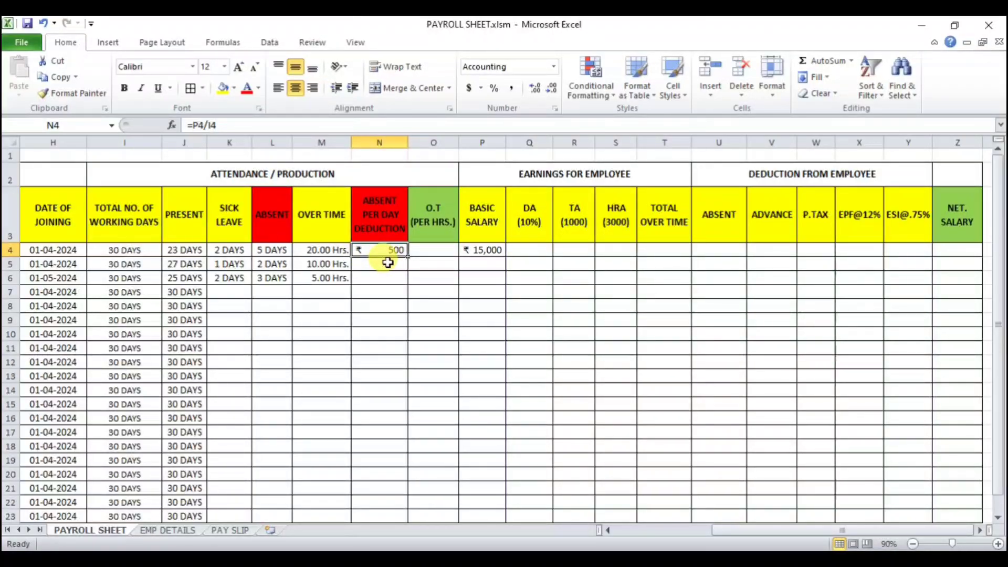
Step: Calculate the overtime rate per hour in O4 as the per-day deduction divided by 8: =N4/8
left_click(428, 249)
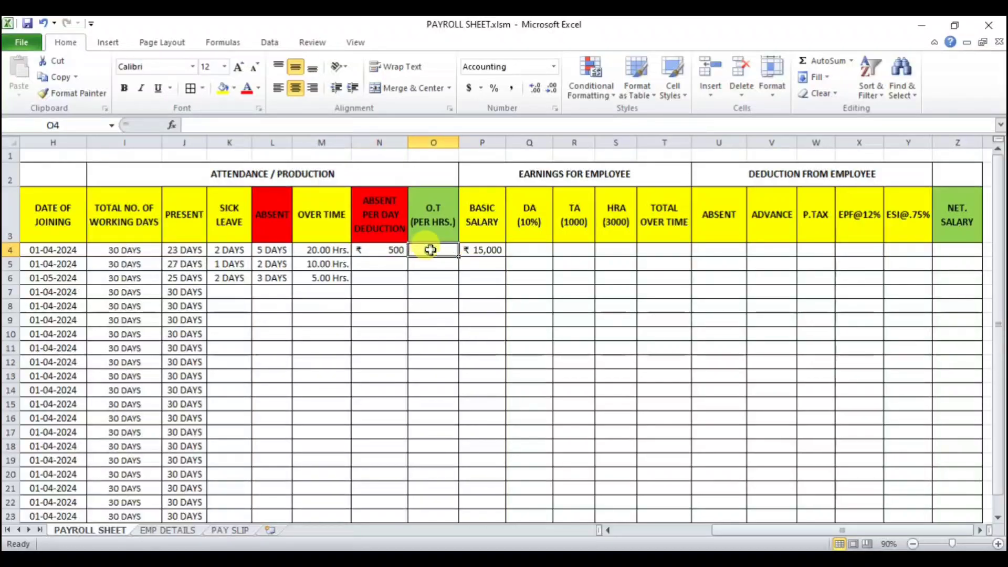
type("=")
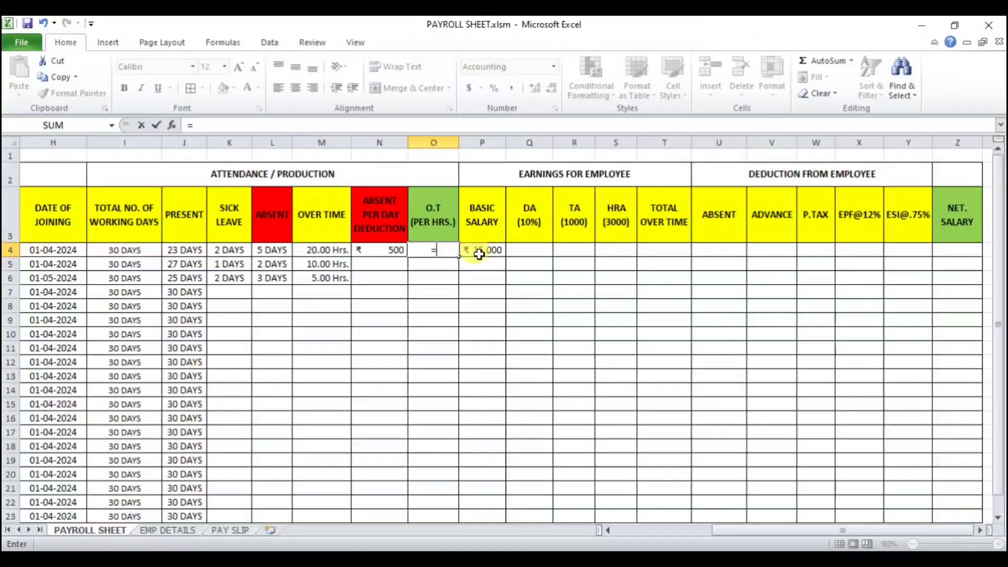
left_click(379, 249)
type("/")
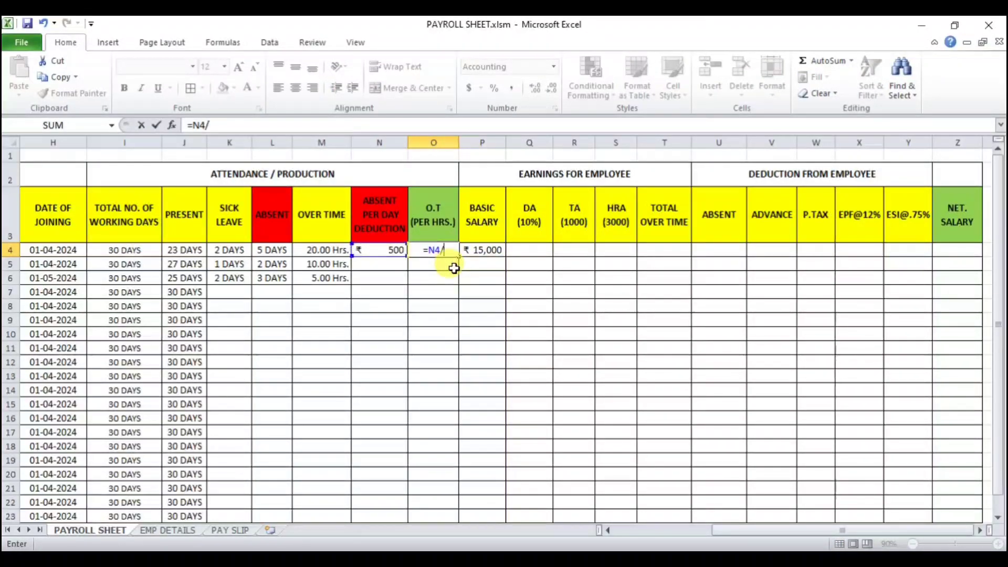
type("8")
key("Return")
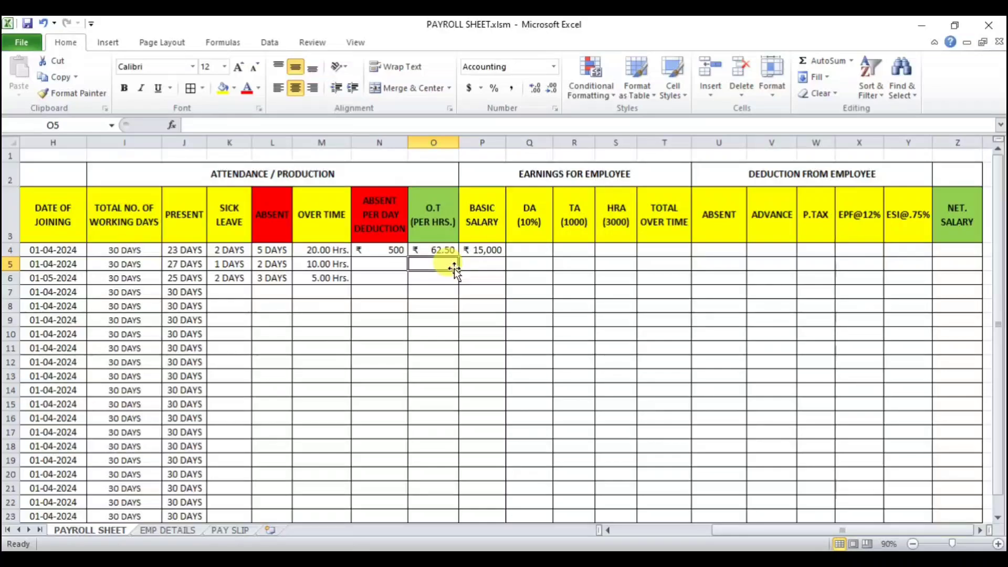
Step: Enter 100 as the overtime rate in O4 and O5, and clear O4 through O6 again
left_click(443, 250)
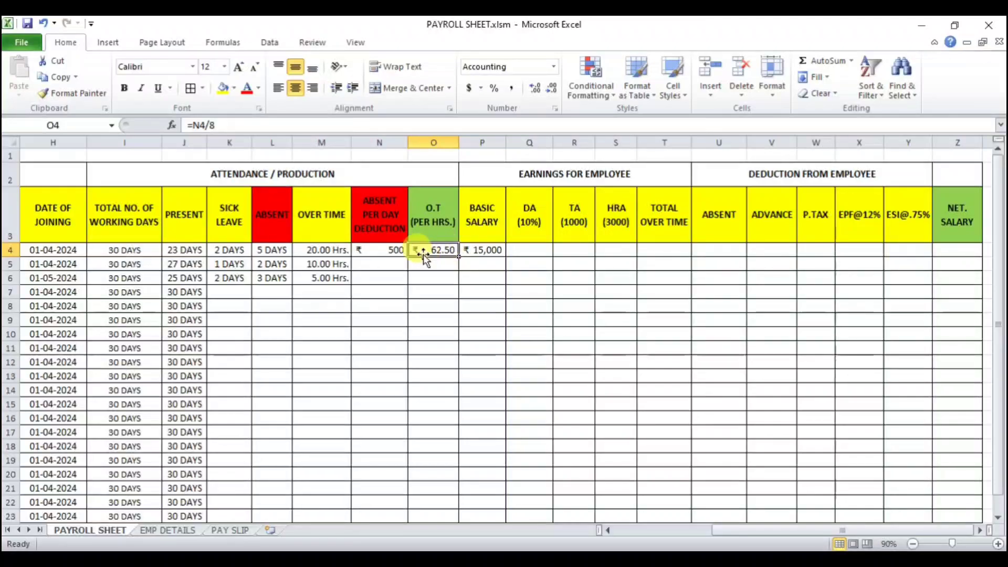
left_click(389, 250)
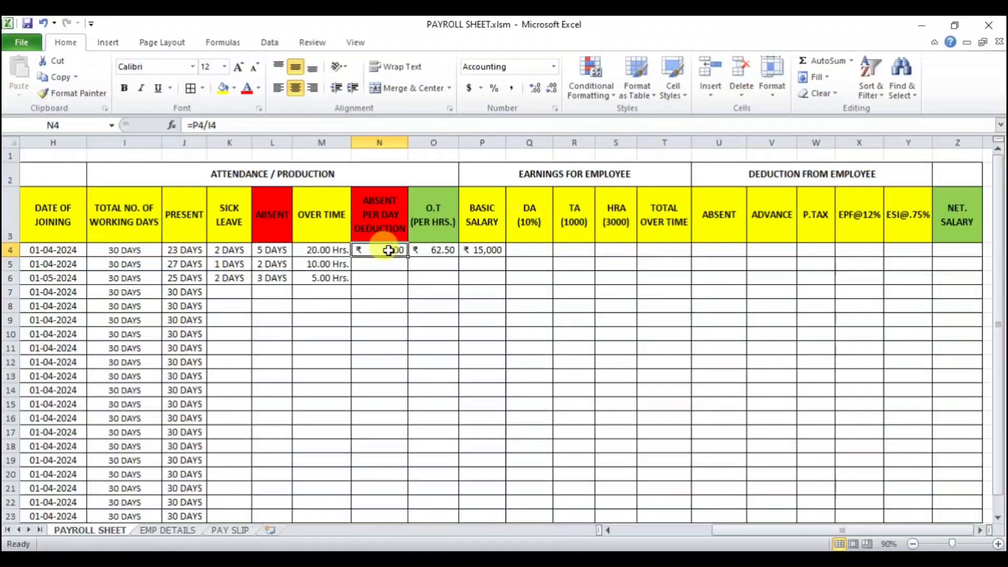
left_click(438, 250)
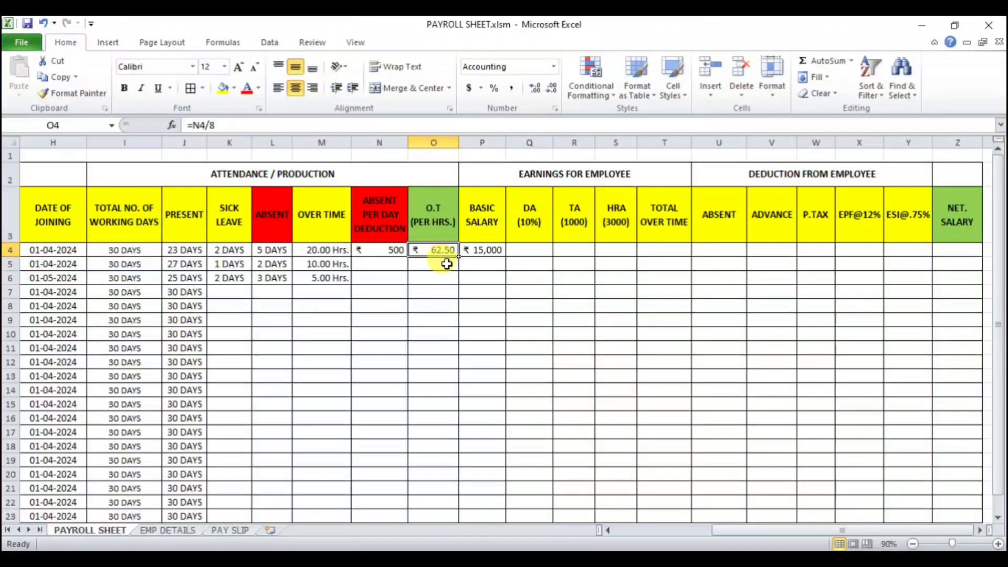
type("100")
key("Return")
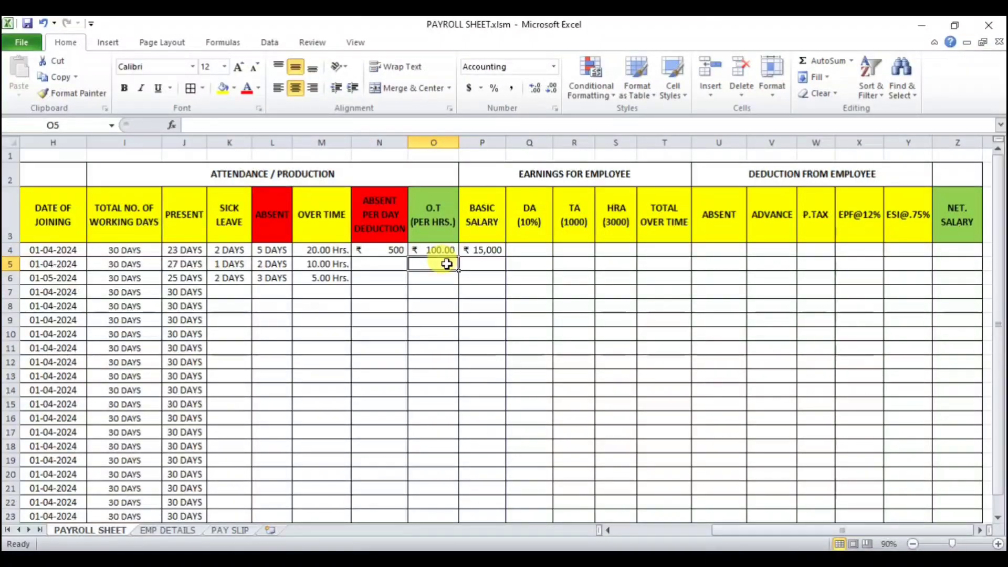
type("100")
key("Return")
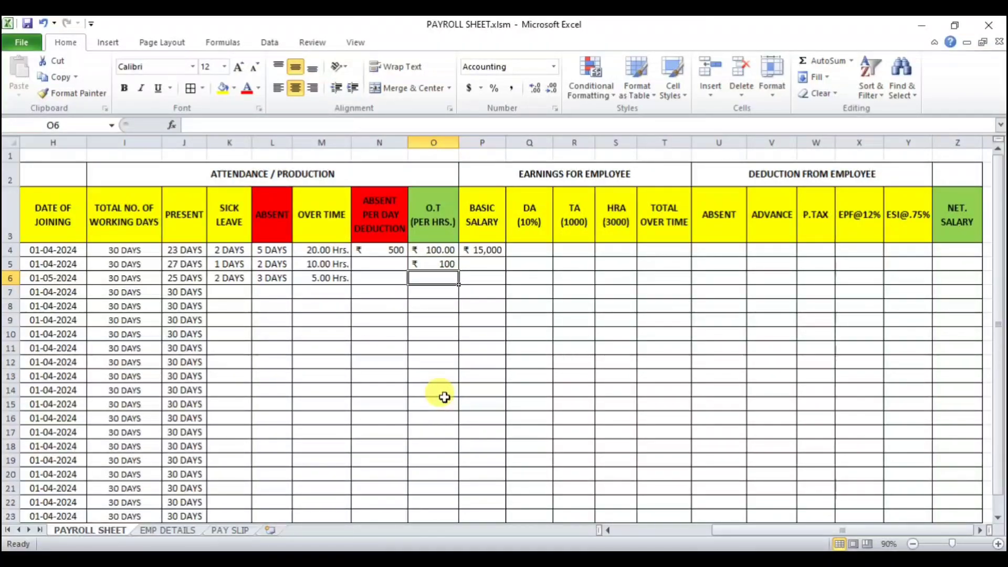
left_click(443, 260)
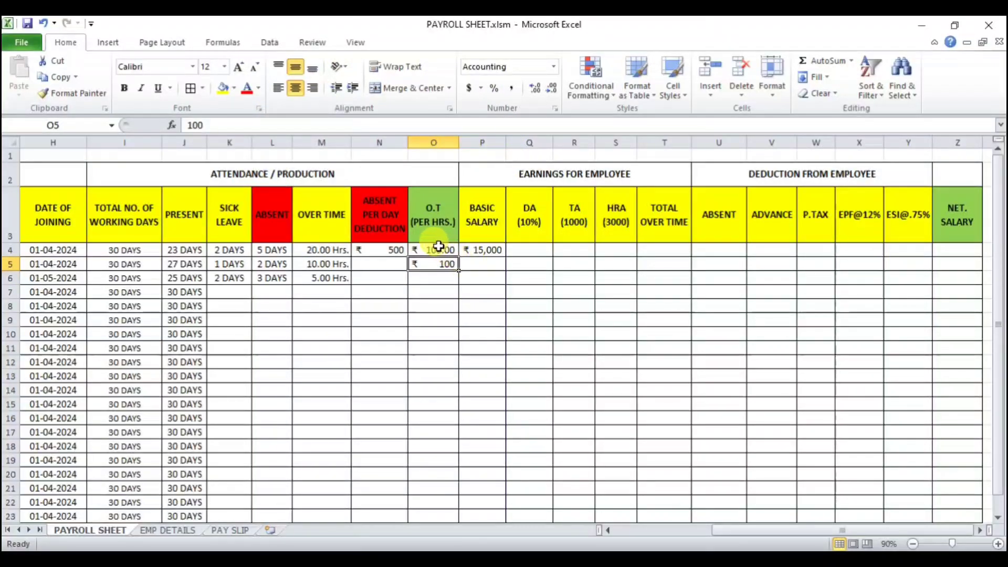
left_click_drag(439, 246, 439, 290)
key("Delete")
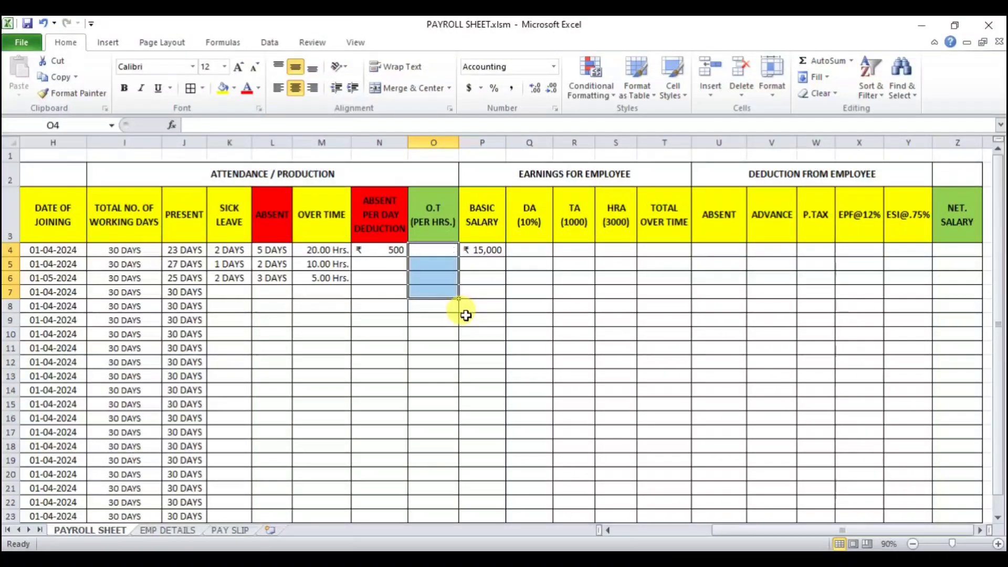
Step: Enter the overtime rate per hour in O4 as =N4/8
key("Up")
key("Up")
key("Down")
key("Down")
key("Down")
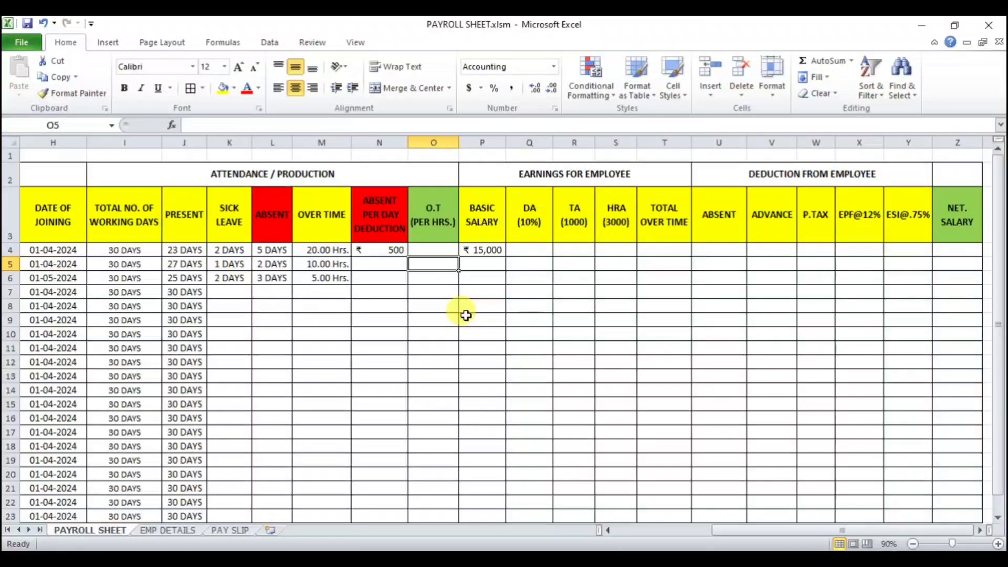
key("Up")
type("=")
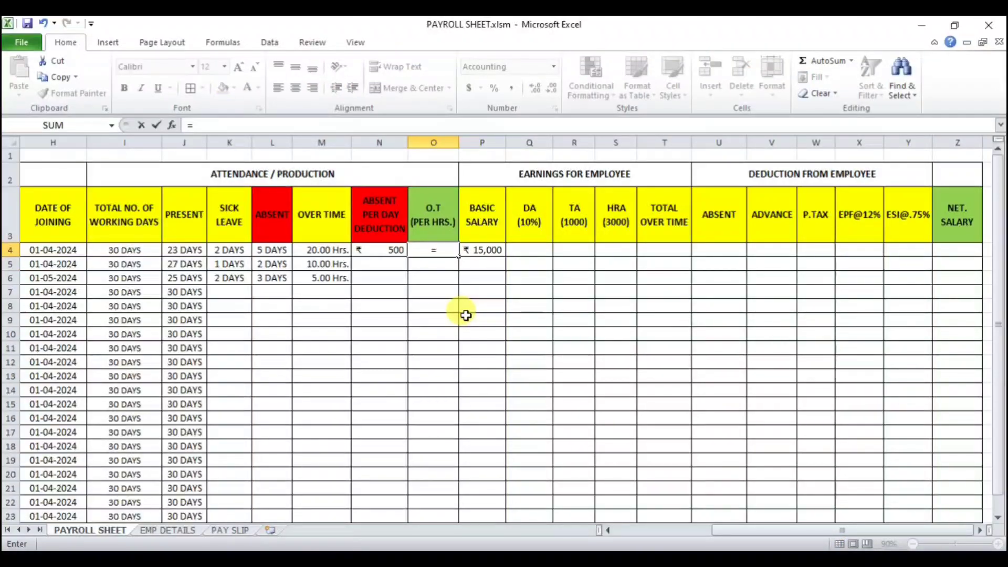
key("Left")
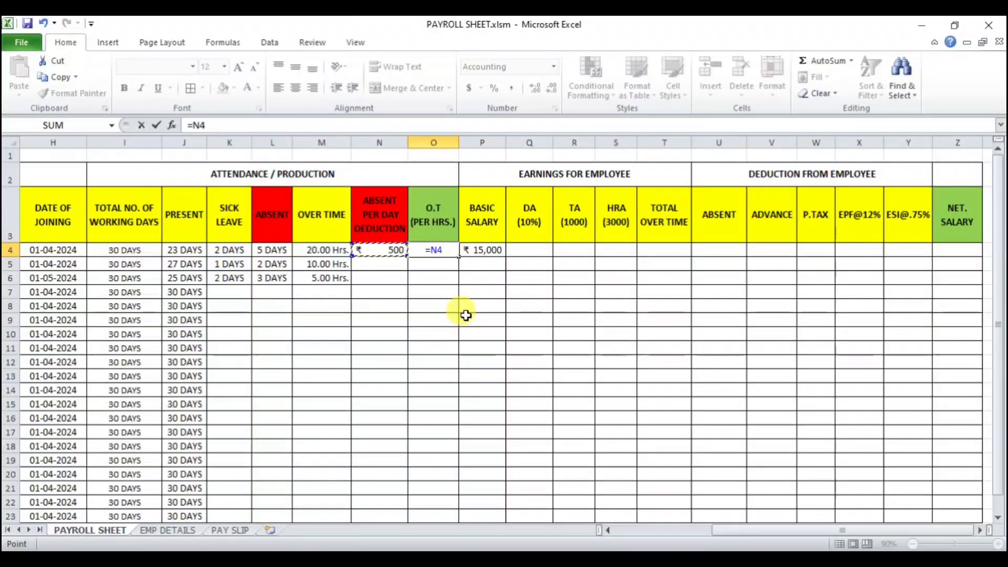
type("/8")
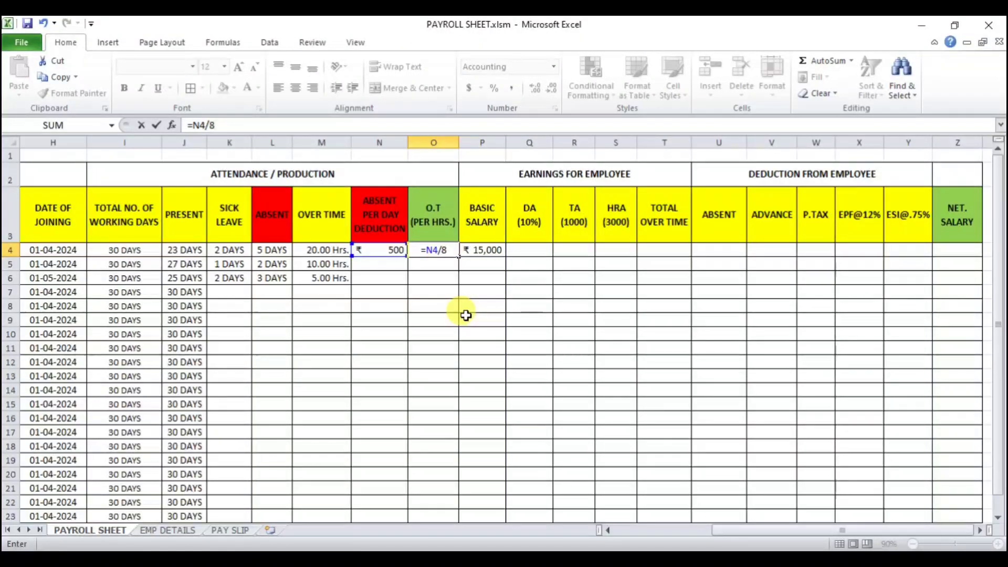
key("Return")
Step: Copy the overtime-rate formula in O4 and the basic salary VLOOKUP in P4 down to row 6
left_click(442, 251)
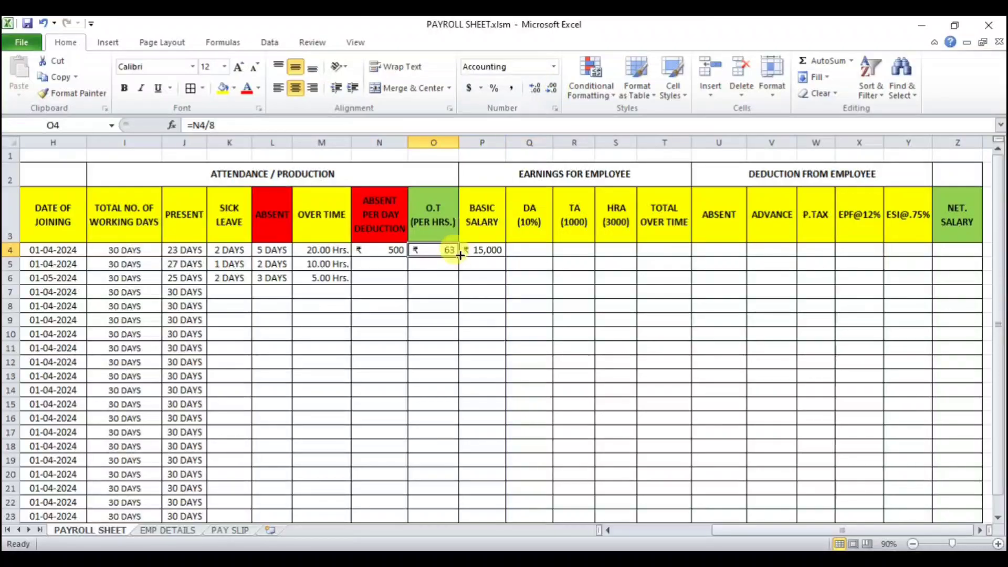
left_click_drag(458, 257, 454, 282)
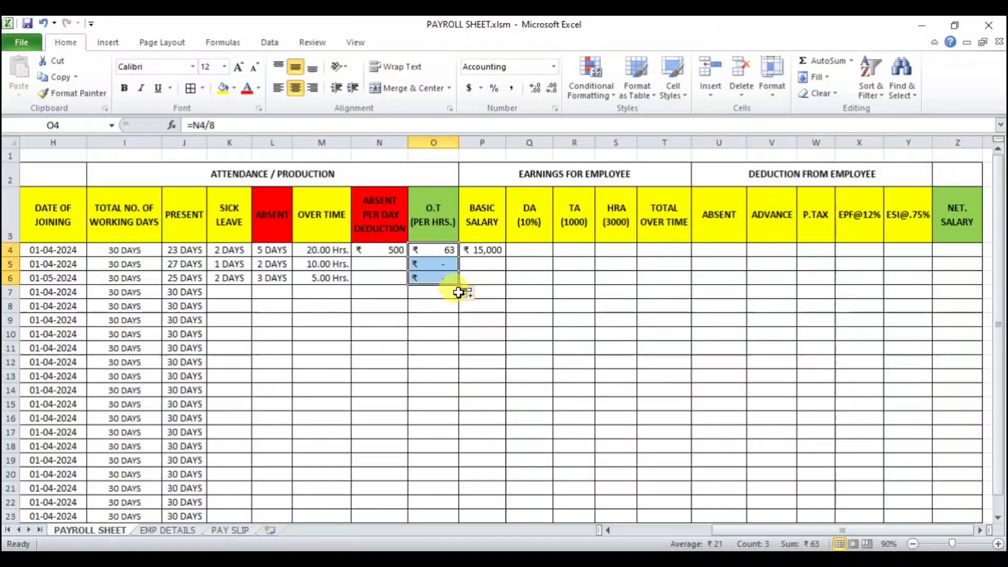
left_click(482, 292)
left_click(485, 250)
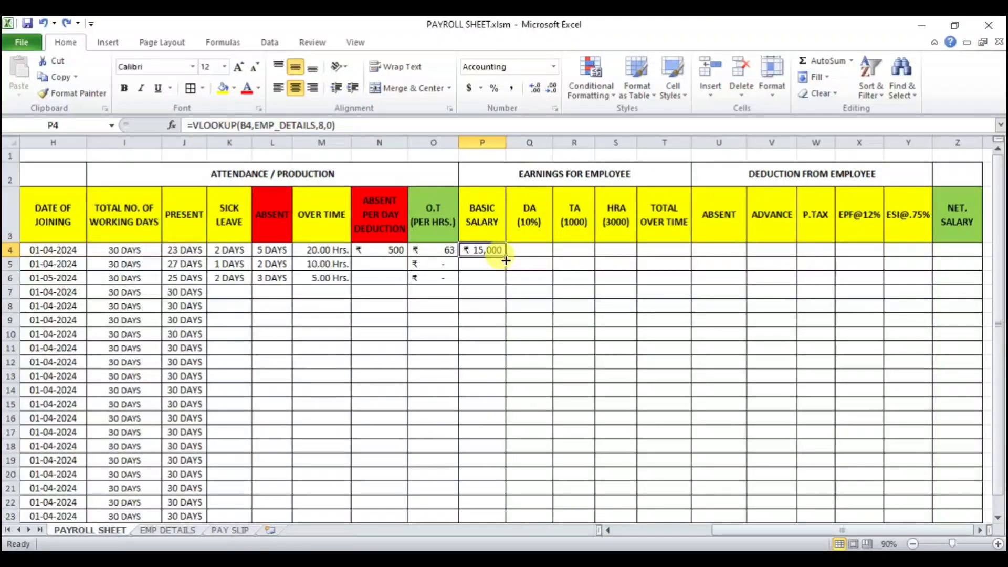
left_click_drag(506, 259, 507, 283)
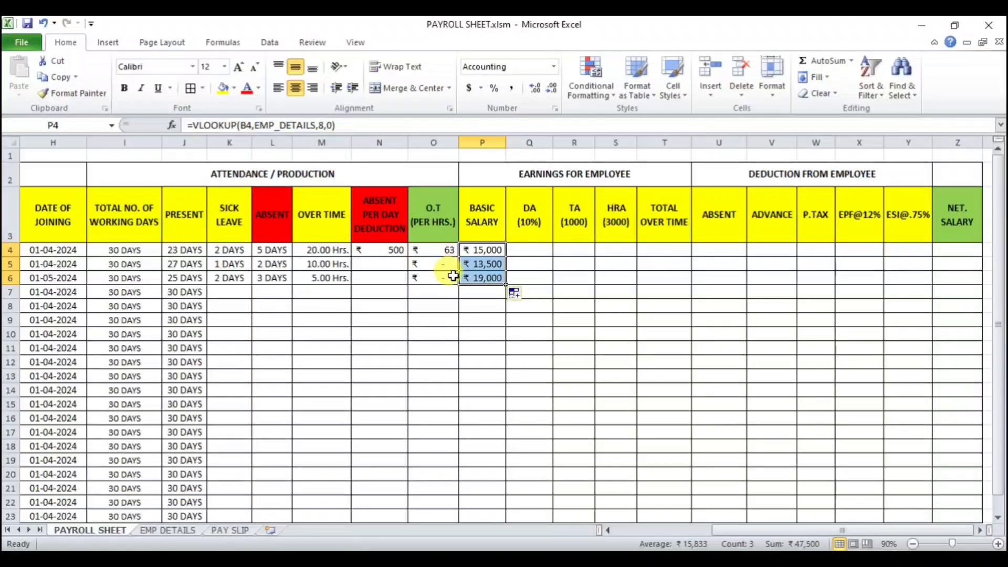
Step: Fill the absent per-day deduction formula from N4 down to N6 and check the copied formulas in N5 and N6
left_click(401, 253)
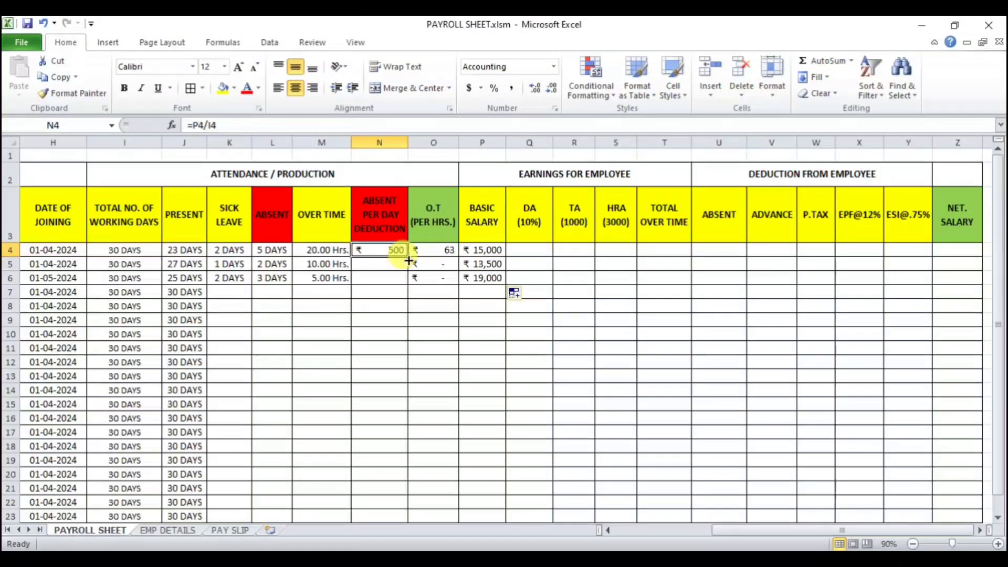
left_click_drag(408, 259, 410, 286)
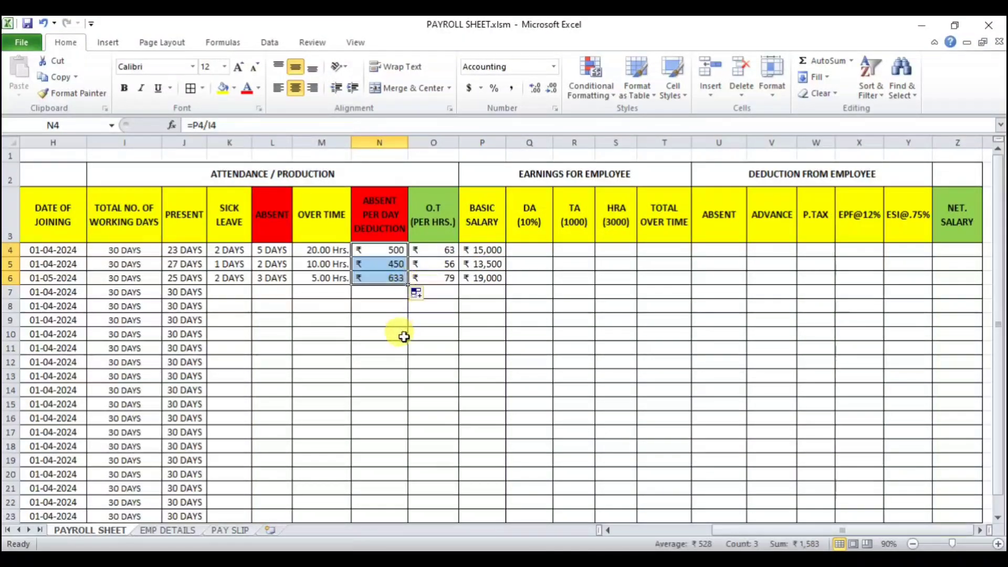
left_click(403, 336)
left_click(402, 264)
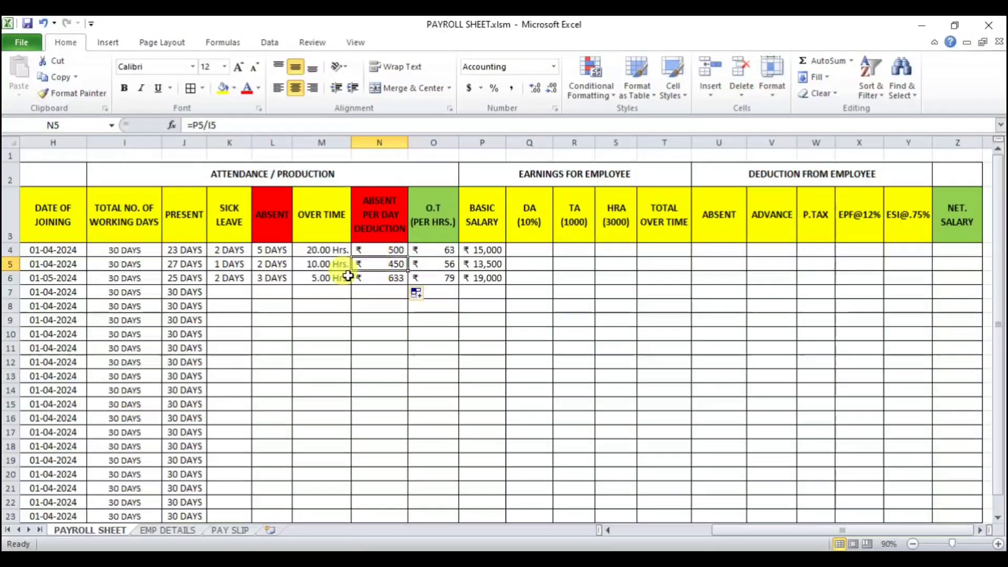
left_click(396, 284)
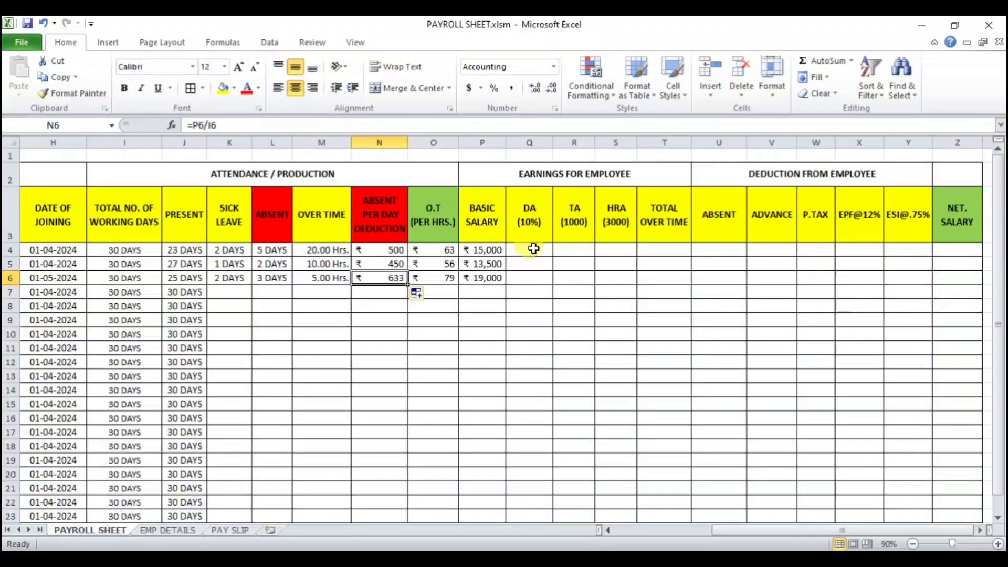
Step: Review the earnings column headers for basic salary, DA, TA, HRA and total overtime
key("Right")
key("Right")
key("Right")
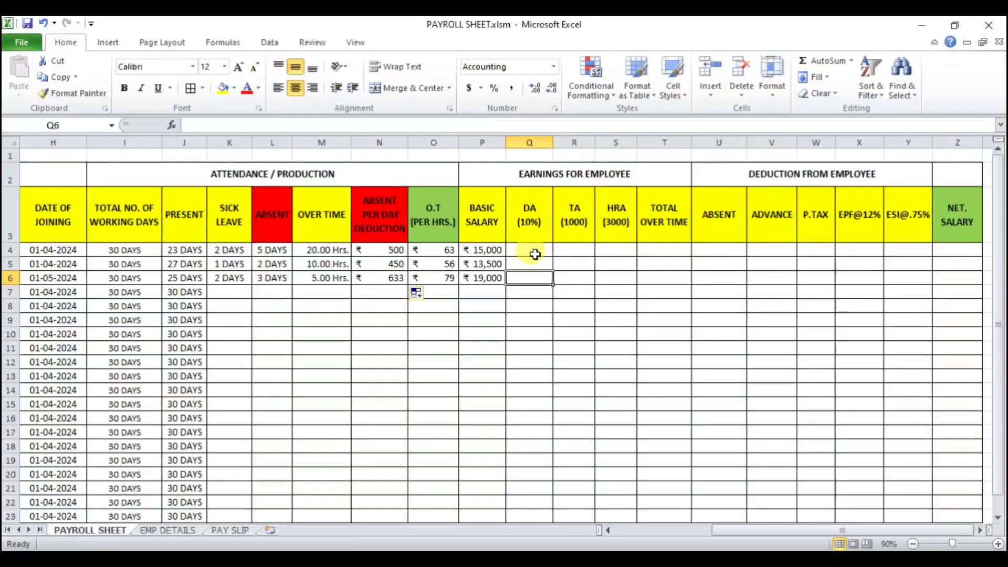
left_click(540, 178)
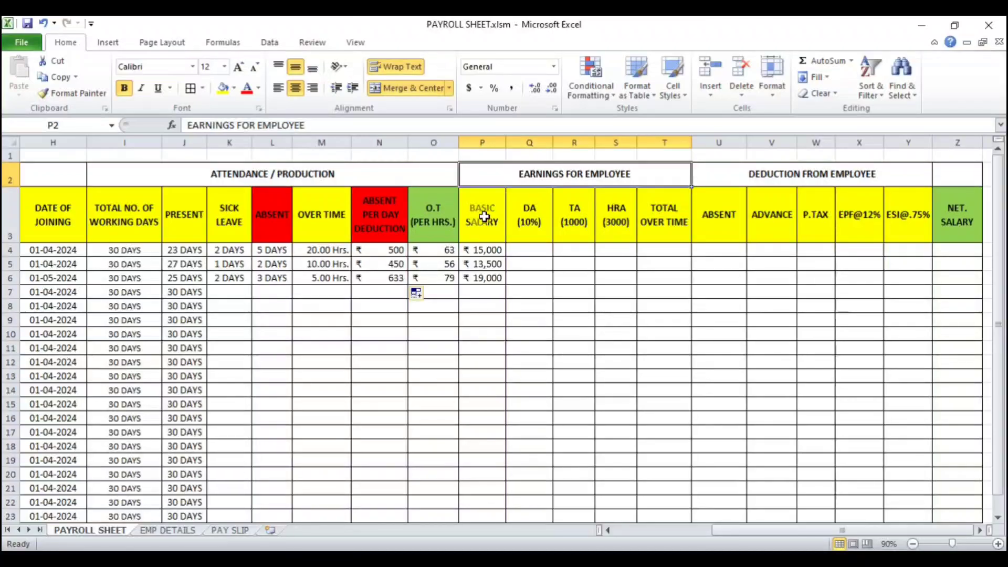
left_click_drag(484, 216, 602, 214)
left_click_drag(651, 217, 666, 219)
left_click(556, 318)
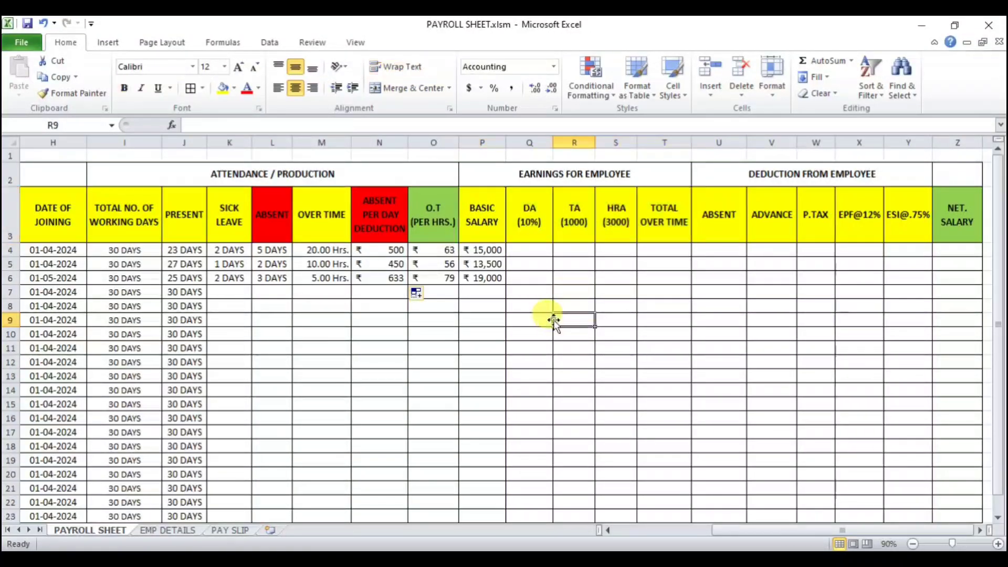
Step: Calculate DA in Q4 as 10% of basic salary, =P4*10%, and fill it down to Q6
left_click(533, 250)
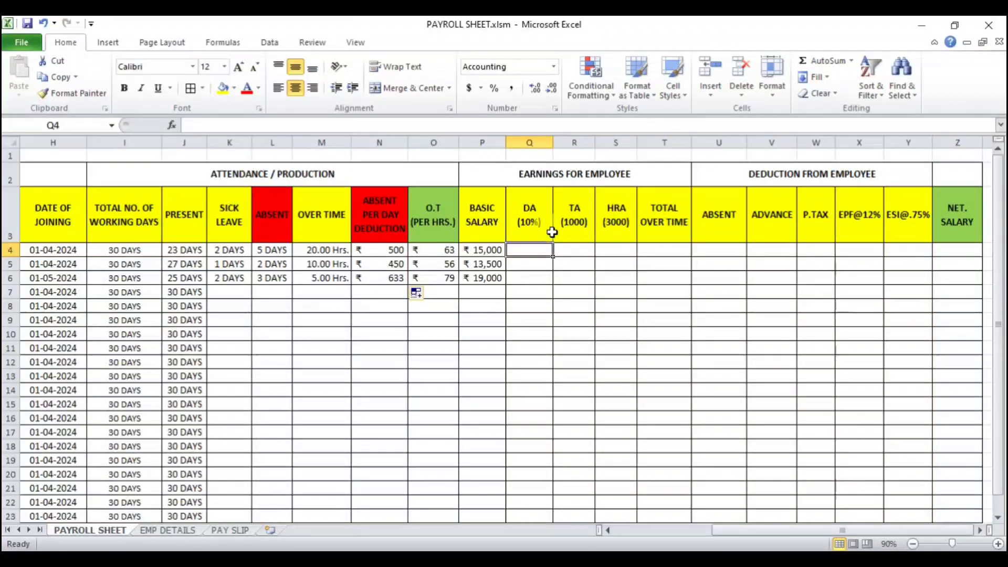
type("=")
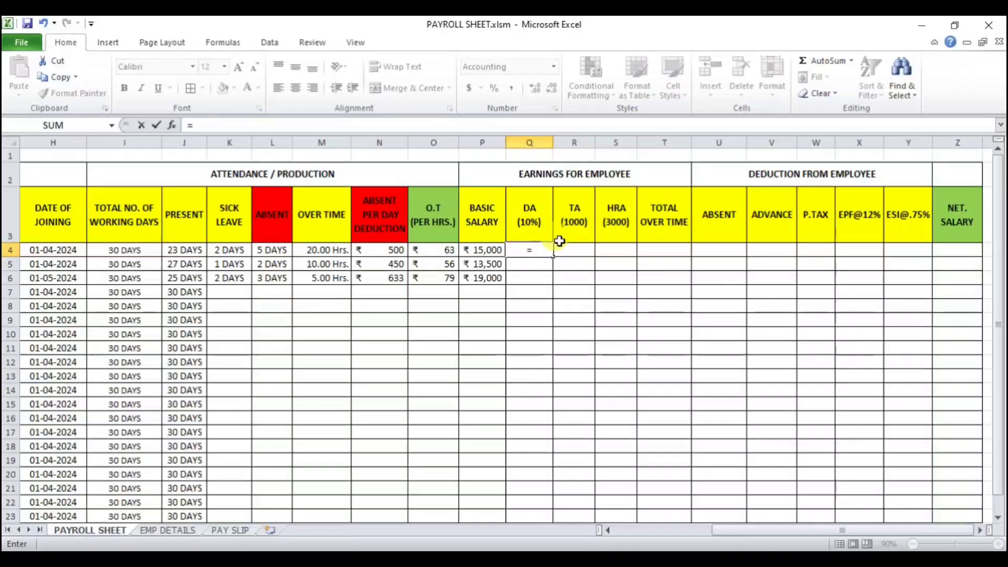
key("Left")
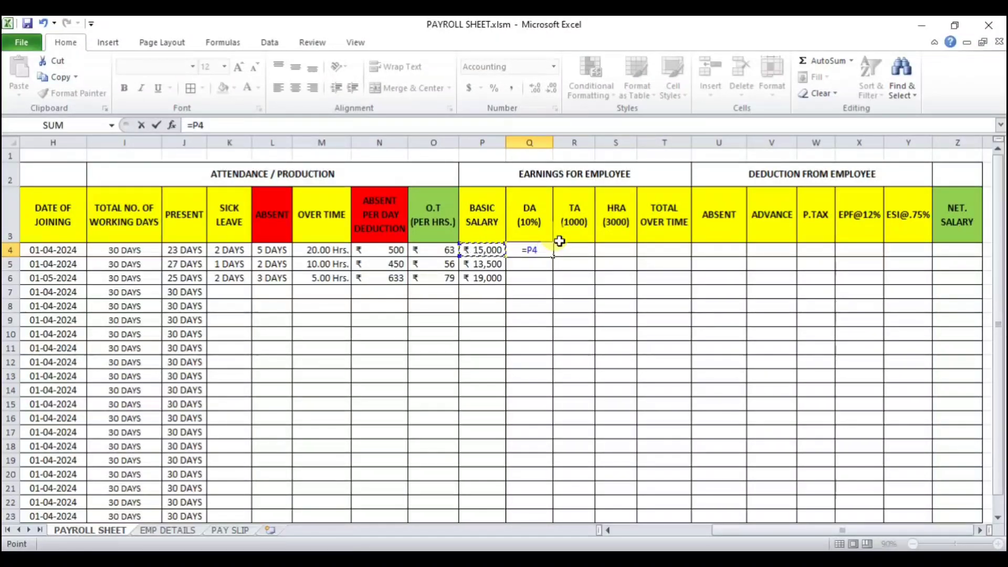
type("*10")
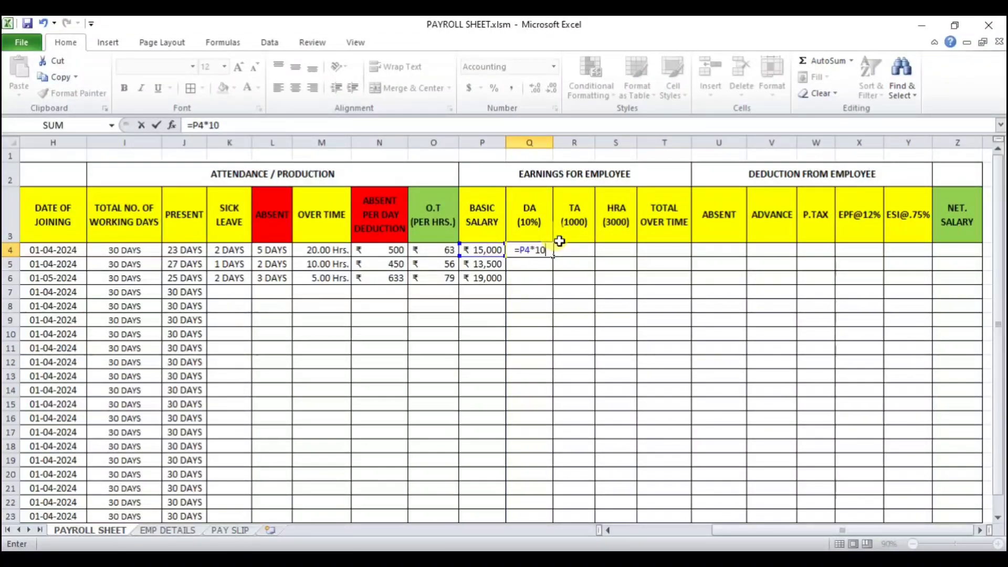
type("%")
key("Return")
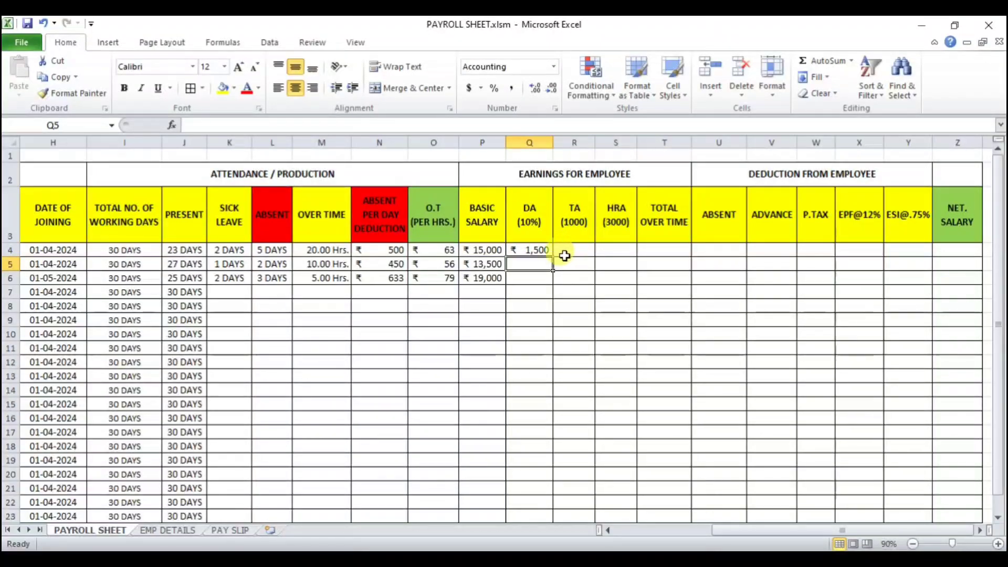
left_click(536, 251)
left_click_drag(552, 257, 552, 284)
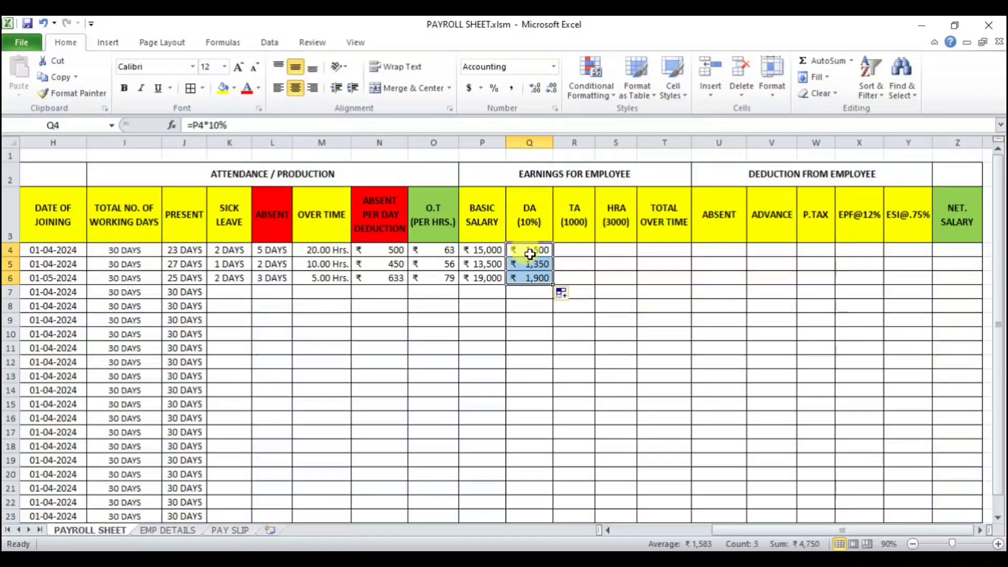
Step: Check the row 4 attendance cells, then enter the TA formula =1000/I4 in R4
left_click(566, 251)
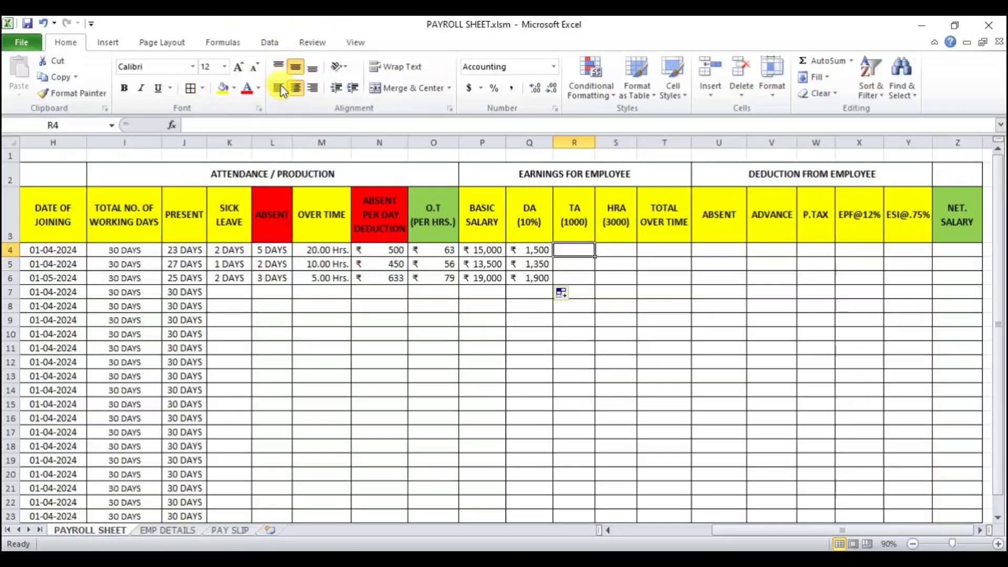
left_click(270, 250)
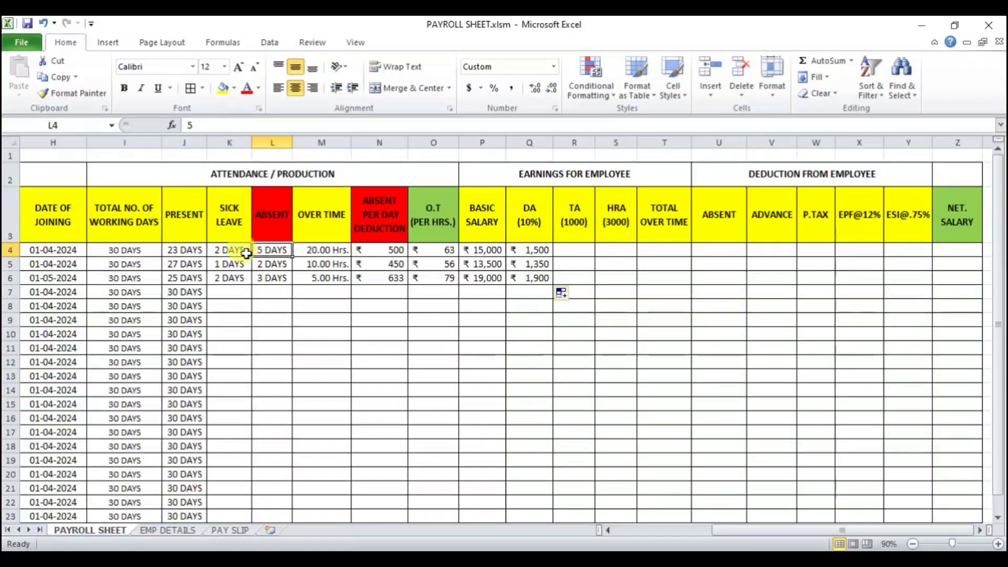
left_click_drag(232, 254, 268, 256)
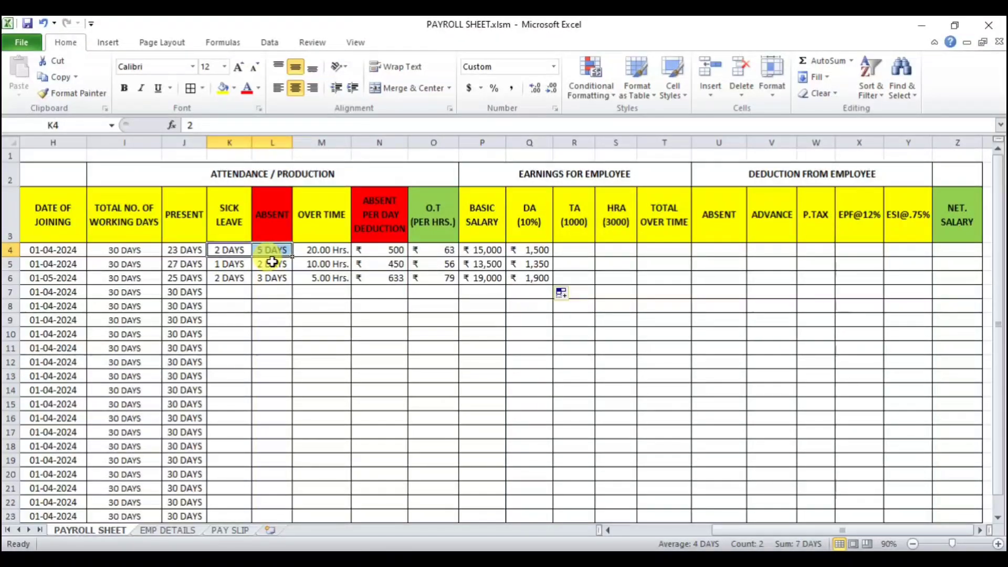
left_click(580, 248)
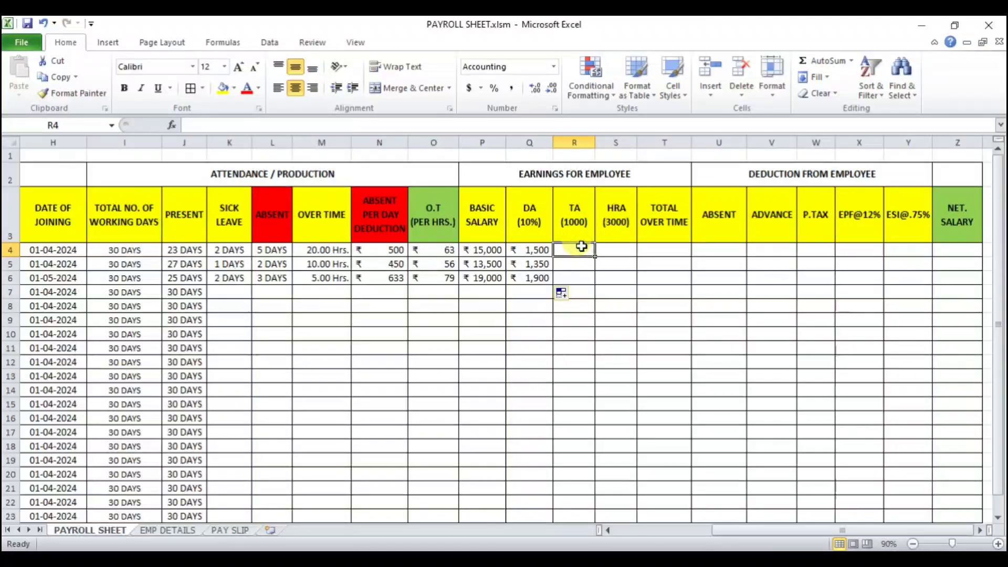
left_click_drag(222, 249, 262, 249)
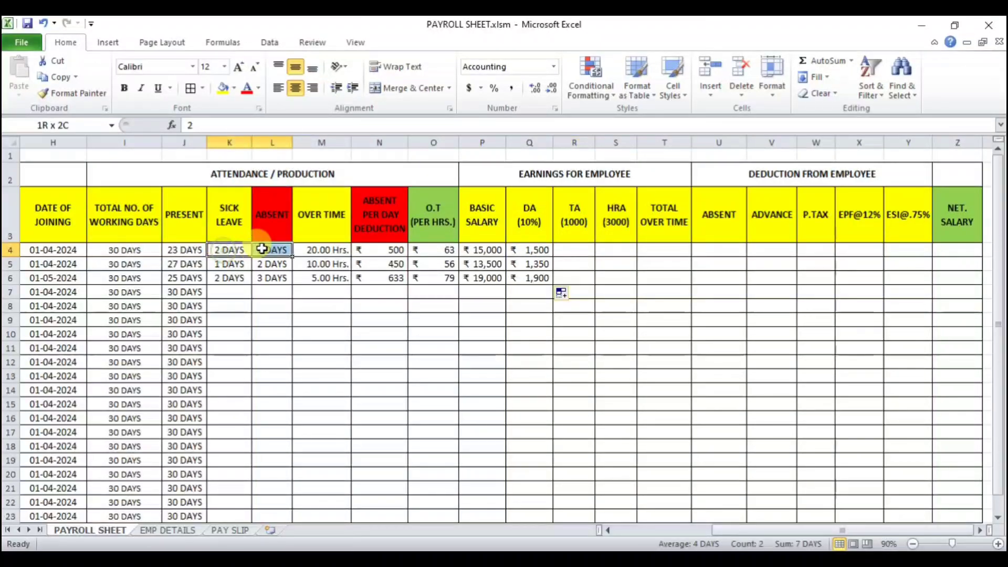
left_click(186, 251)
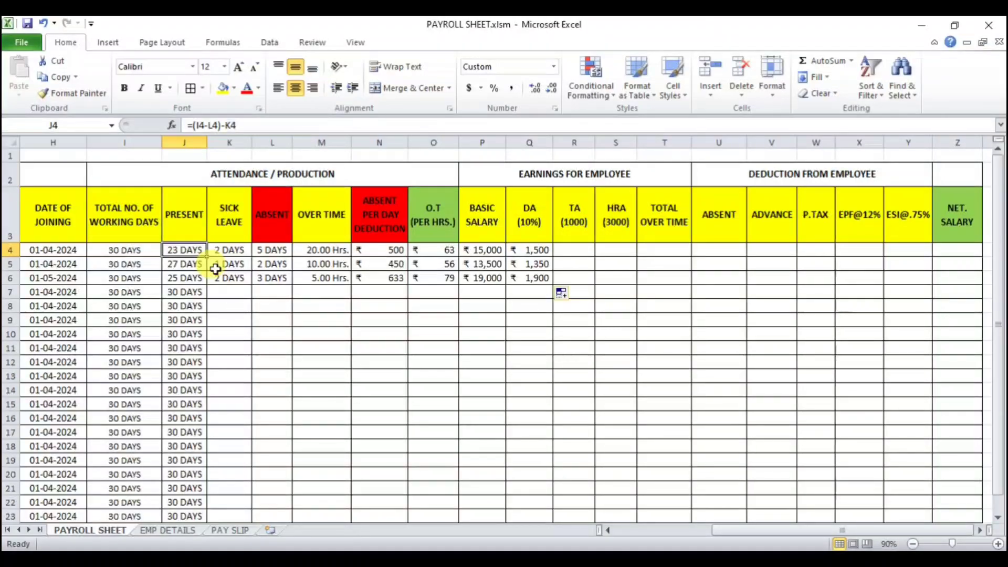
left_click(579, 249)
type("=")
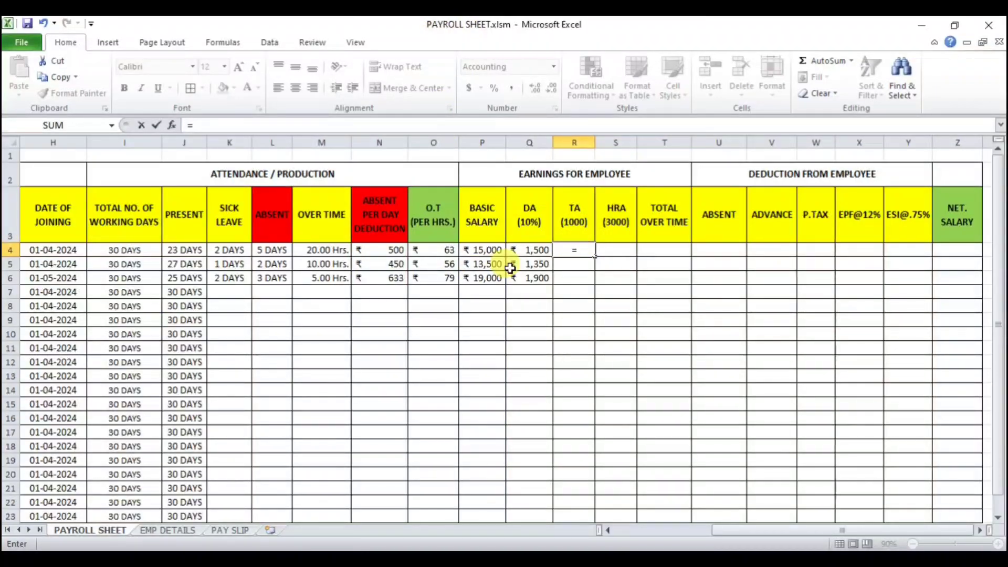
type("100")
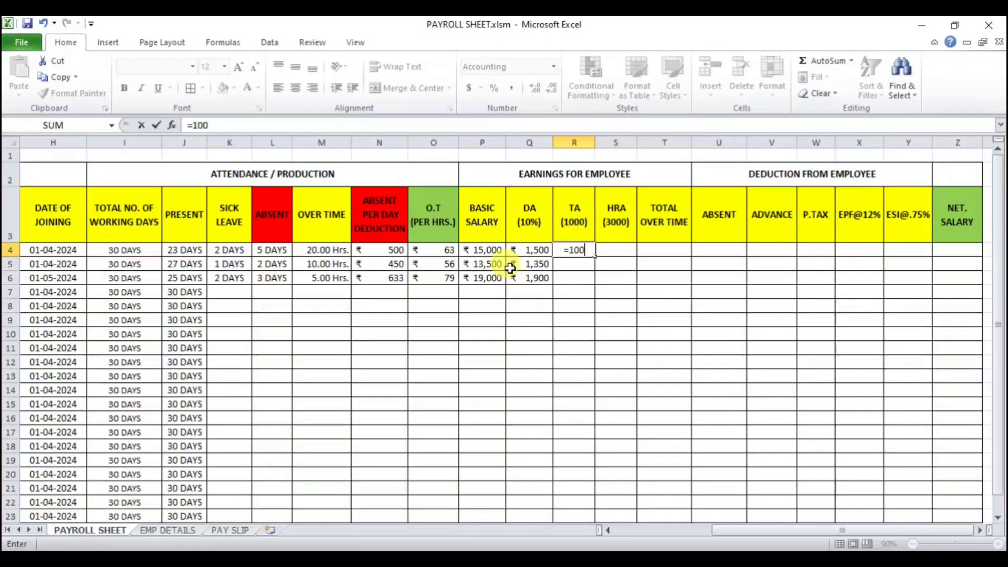
type("0/")
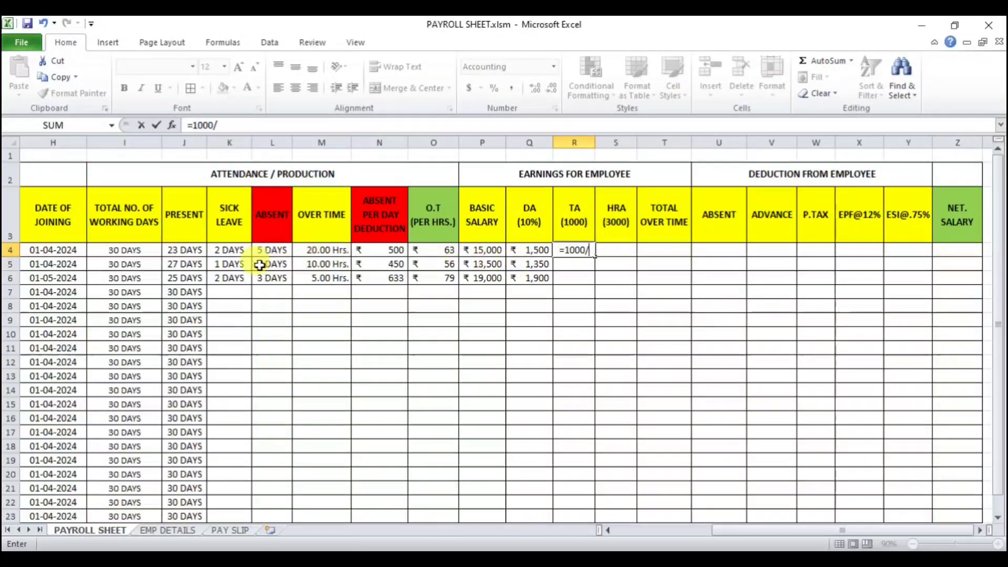
left_click(142, 253)
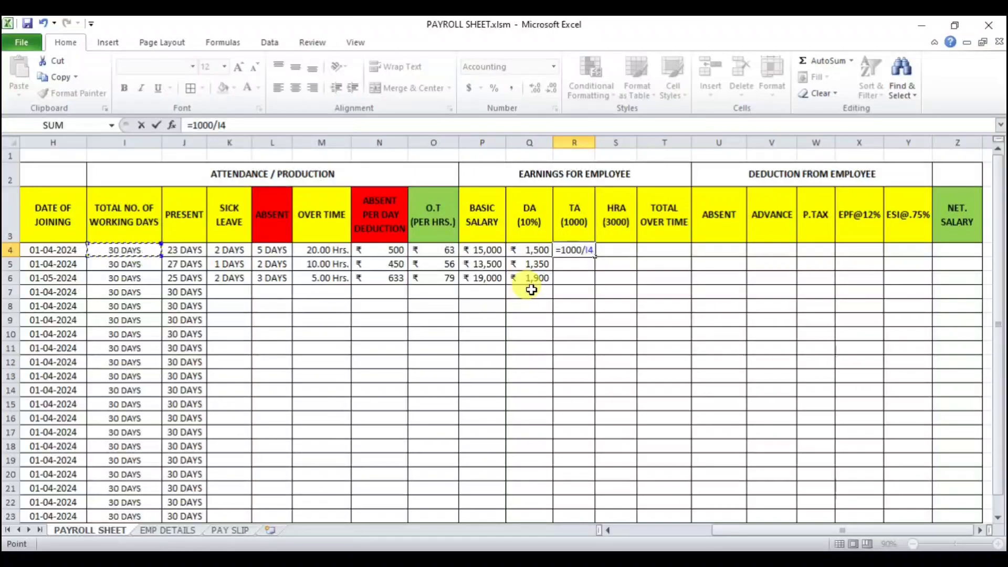
key("Return")
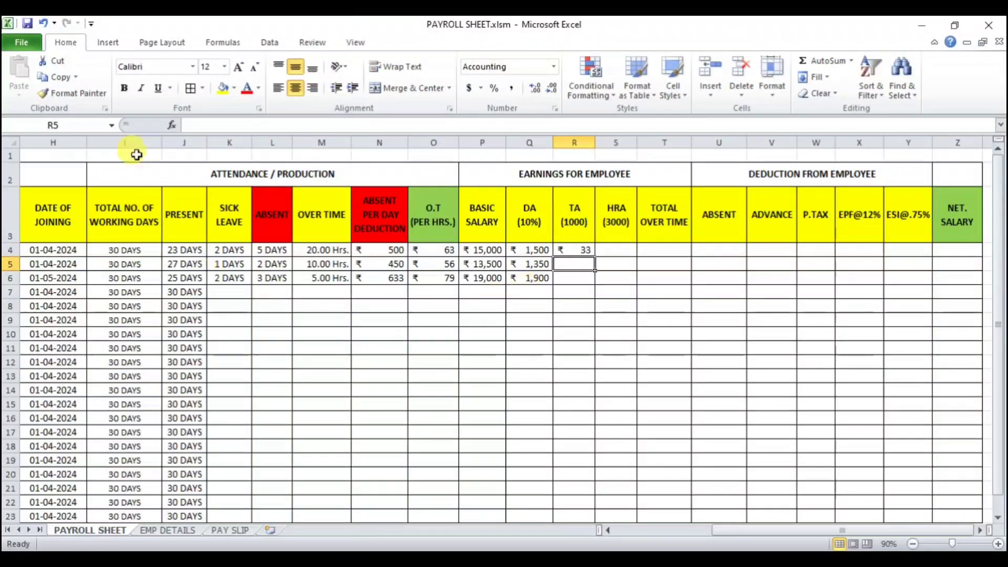
Step: Edit R4's TA formula to =(1000/I4)*J4 so TA is prorated by present days
left_click(584, 251)
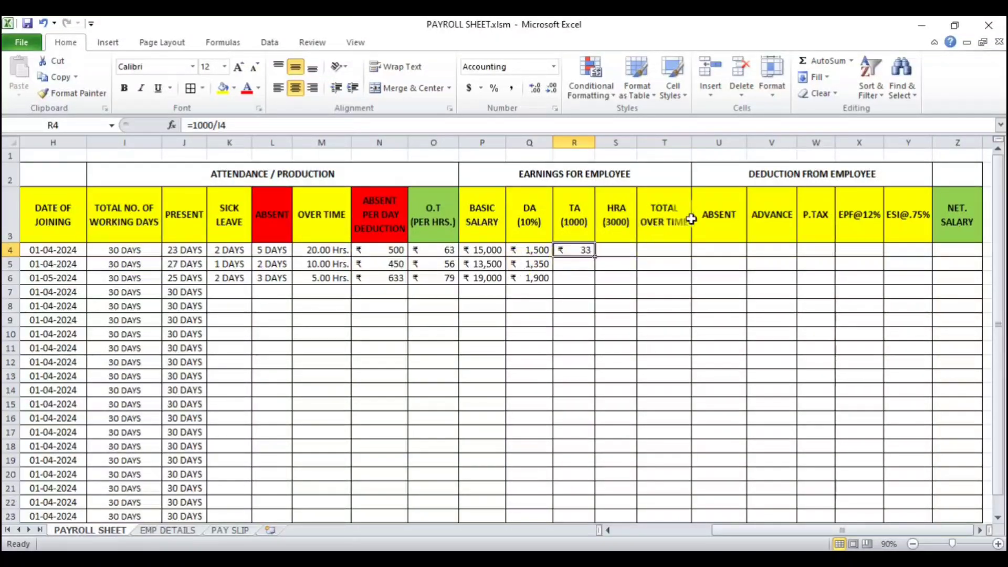
left_click(265, 126)
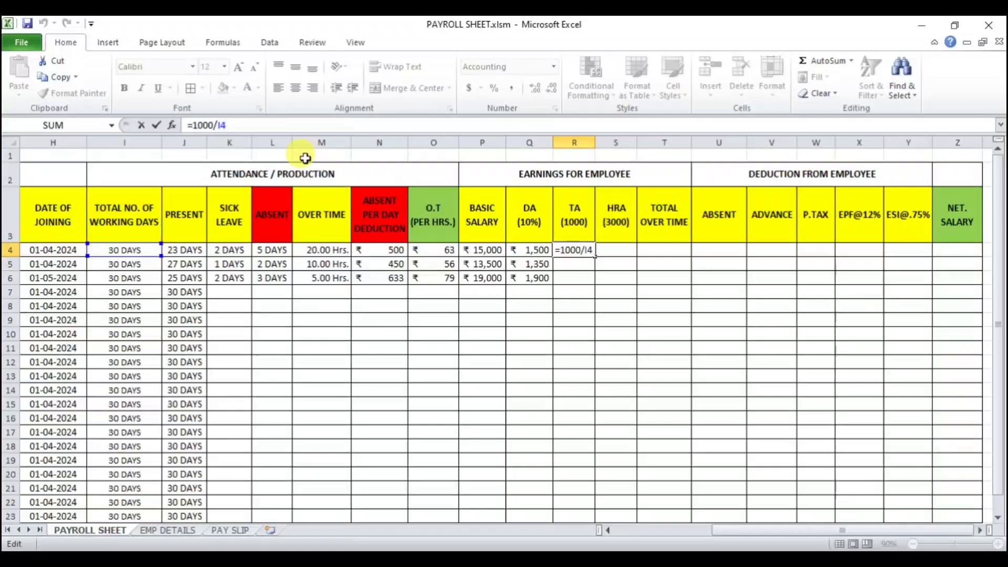
type(")")
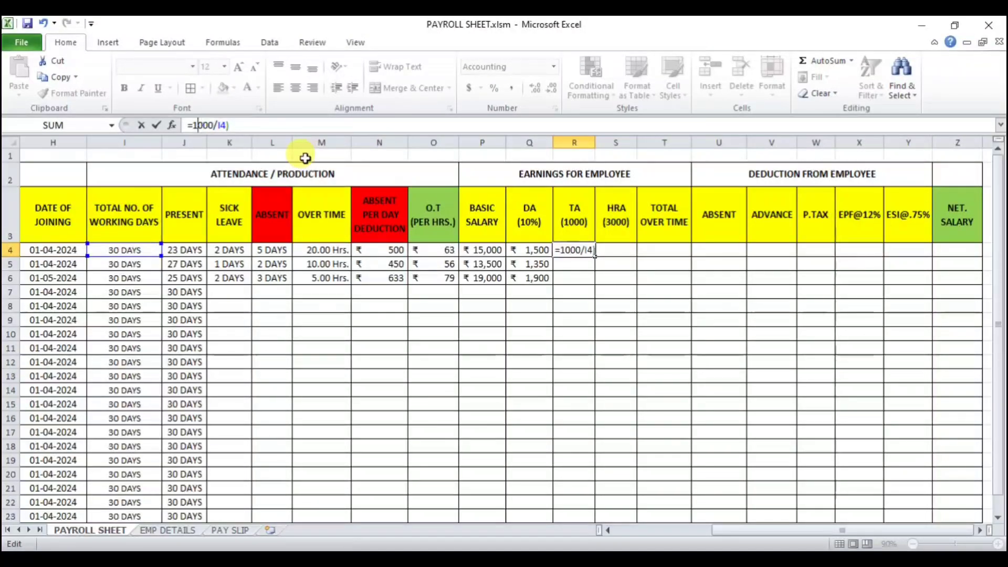
key("Left")
type("(")
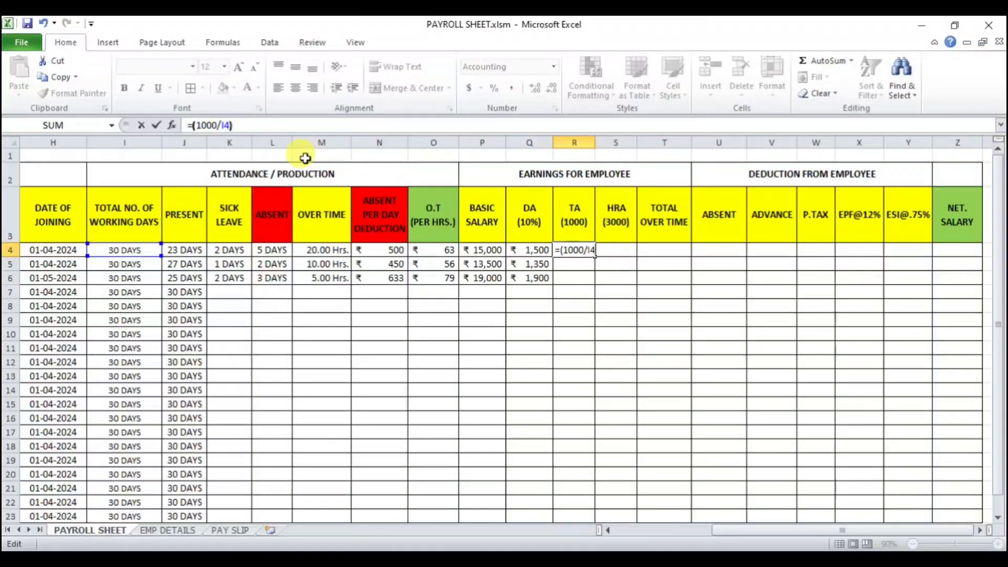
key("Right")
key("Right")
key("Right")
key("Right")
key("Right")
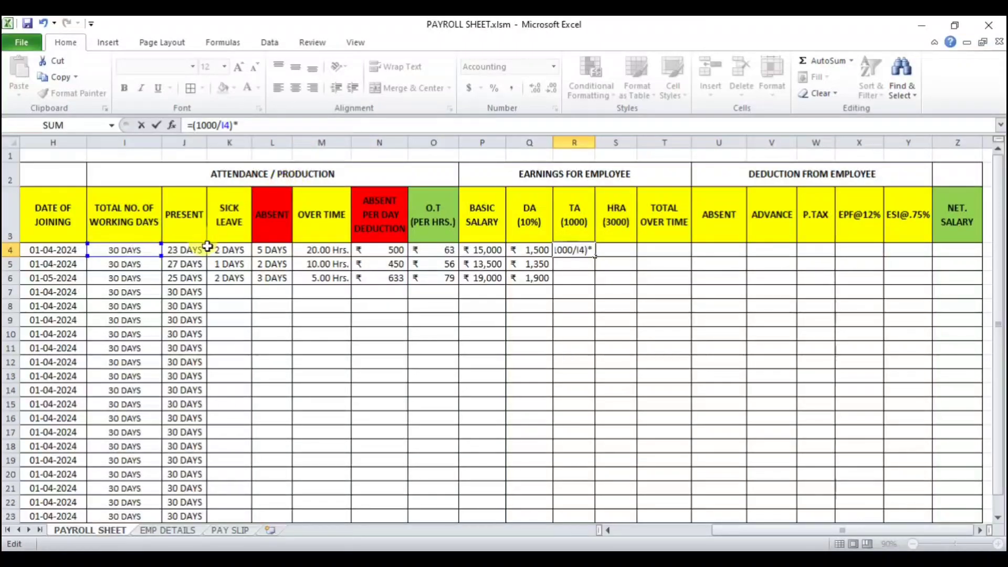
left_click(190, 250)
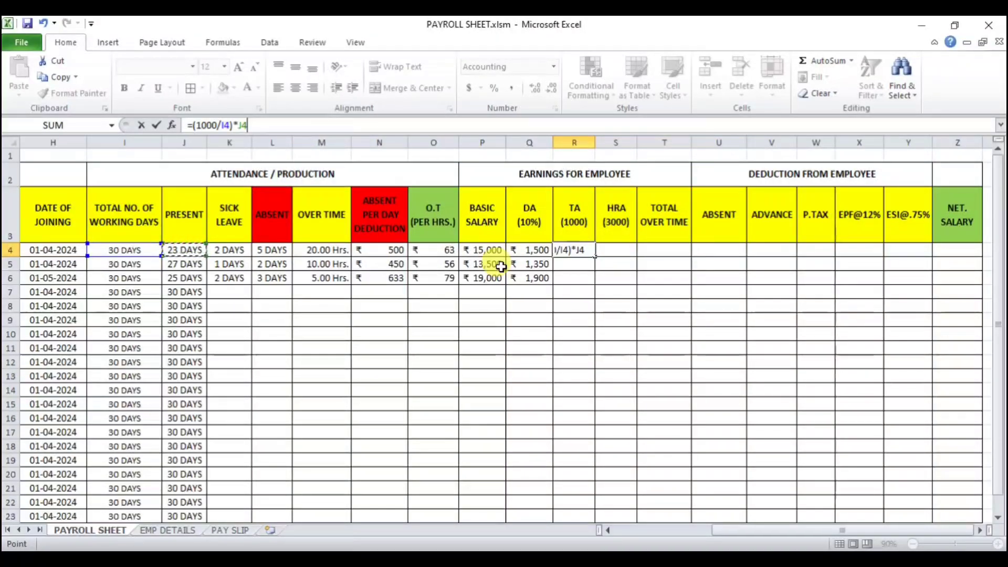
key("Return")
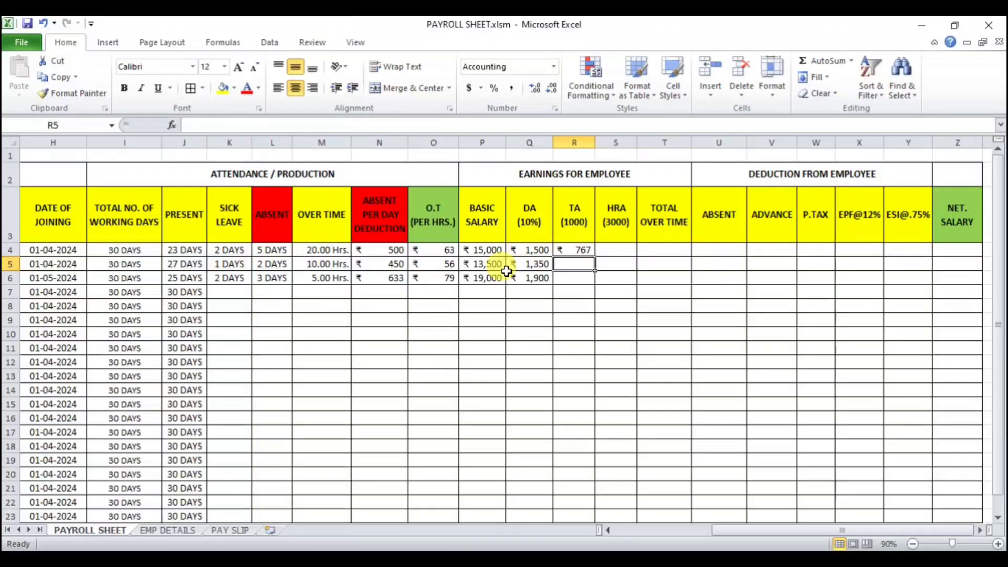
Step: Review the TA result in R4 against the sick leave, absent and present values of row 4
left_click(576, 250)
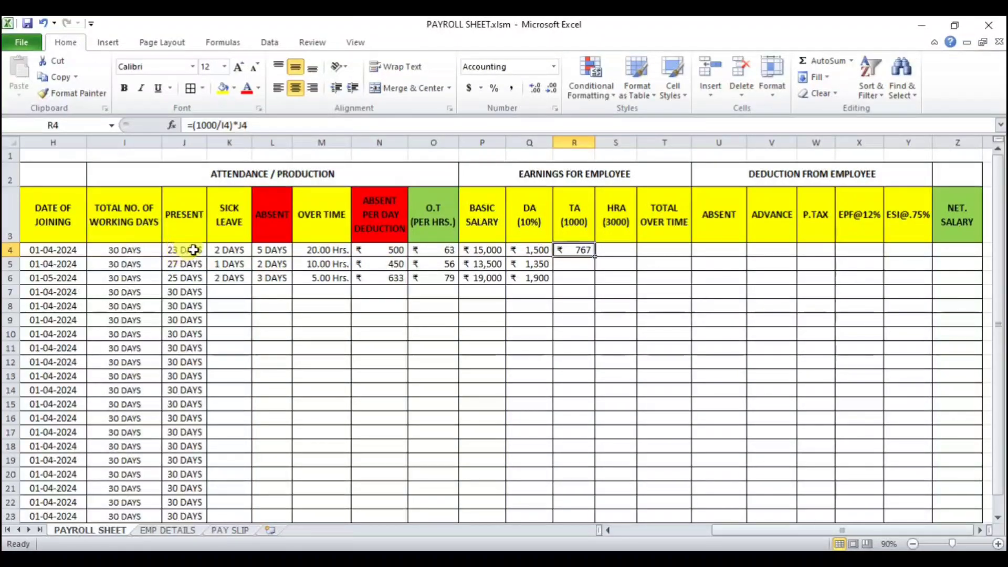
left_click_drag(229, 251, 273, 252)
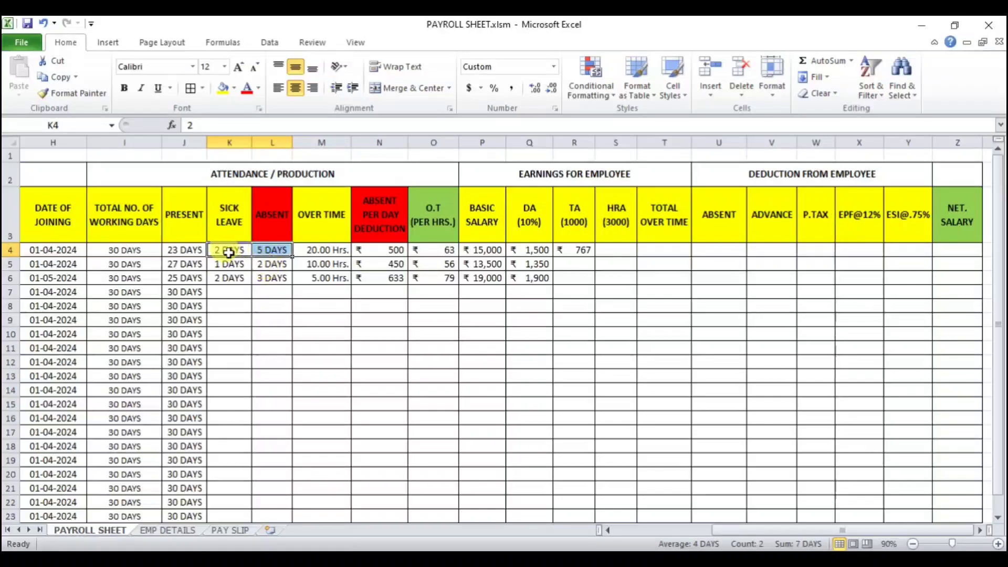
left_click(189, 253)
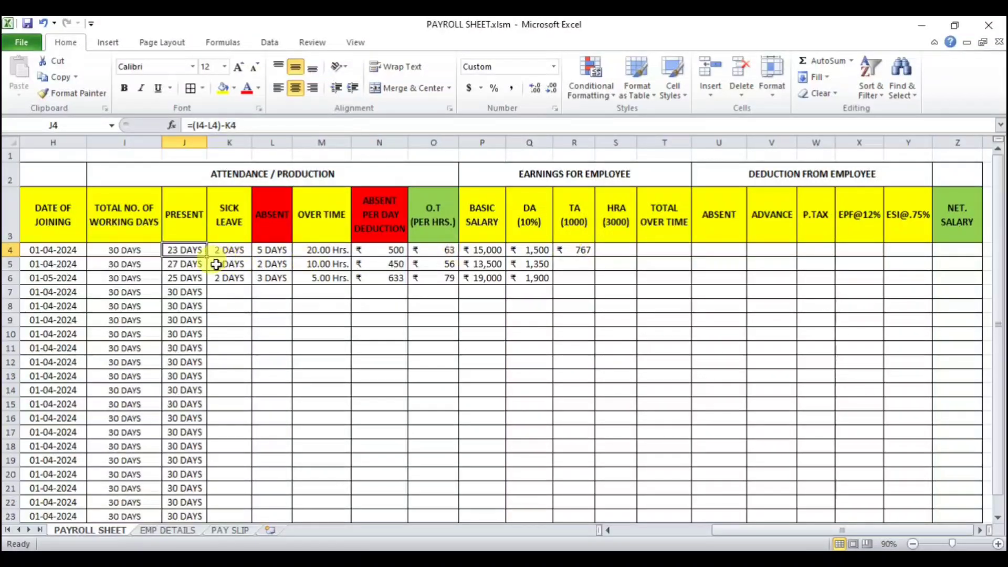
left_click_drag(233, 250, 260, 252)
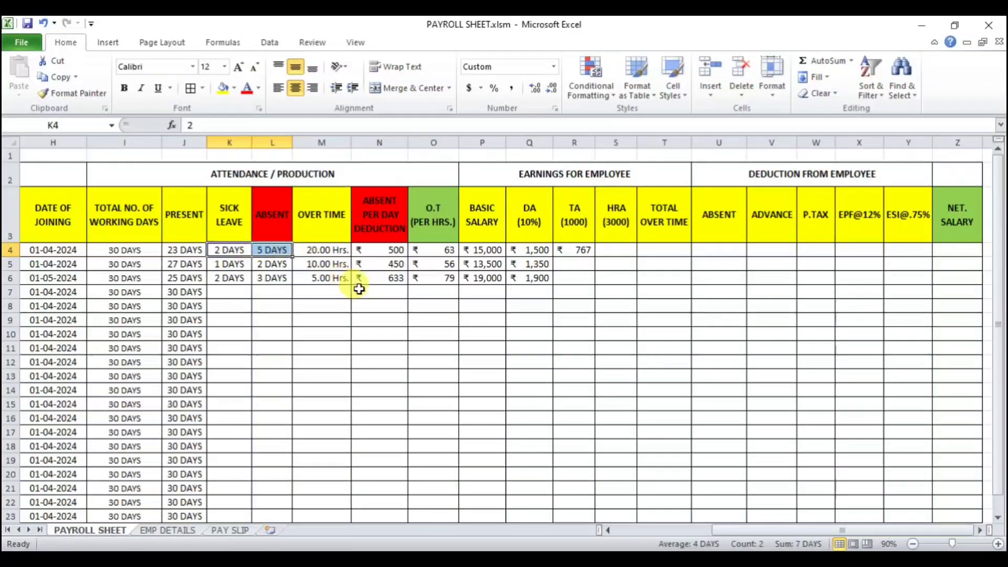
left_click(183, 251)
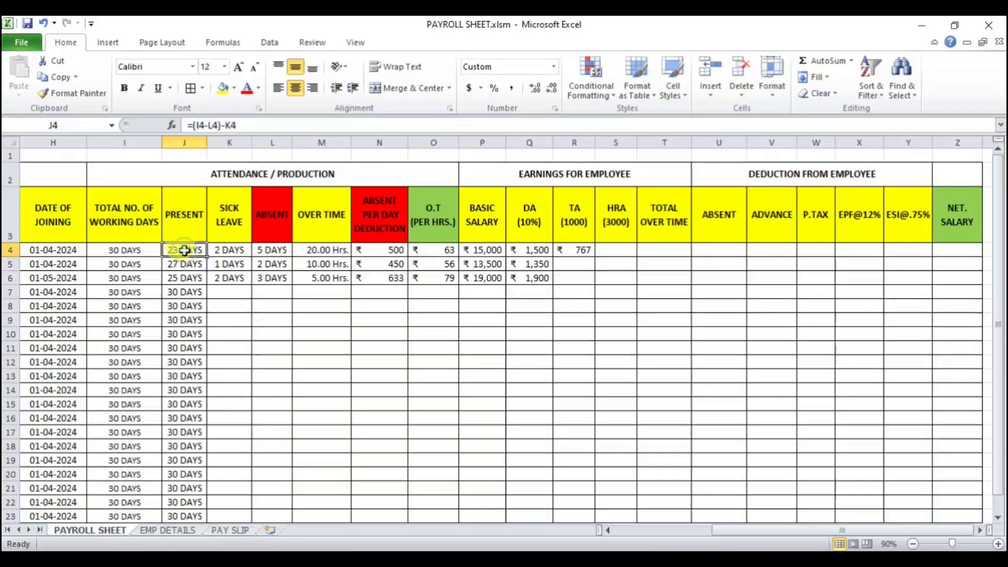
left_click(574, 251)
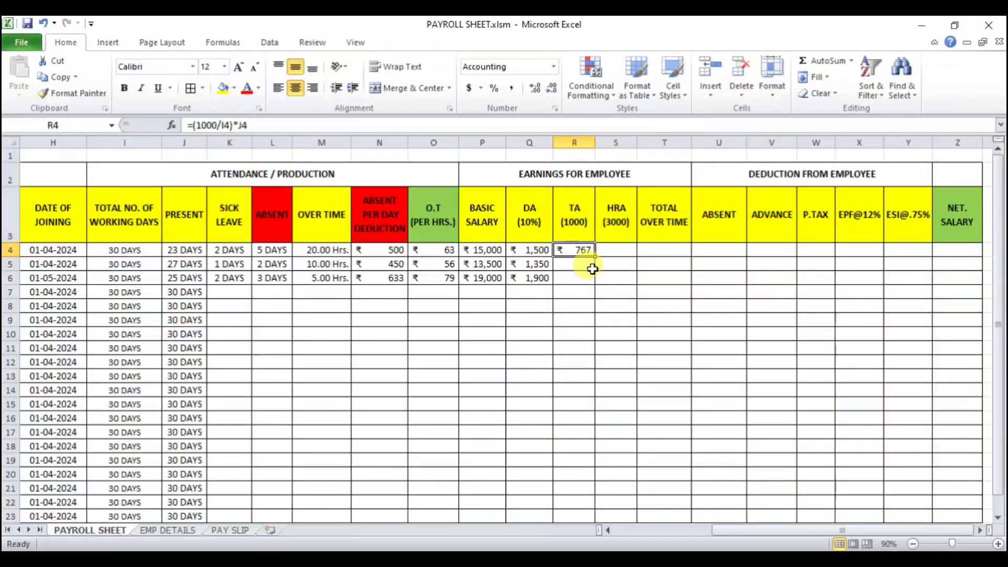
Step: Try entering a flat TA of 1000 in R4 to R6, then undo those three entries
type("1000")
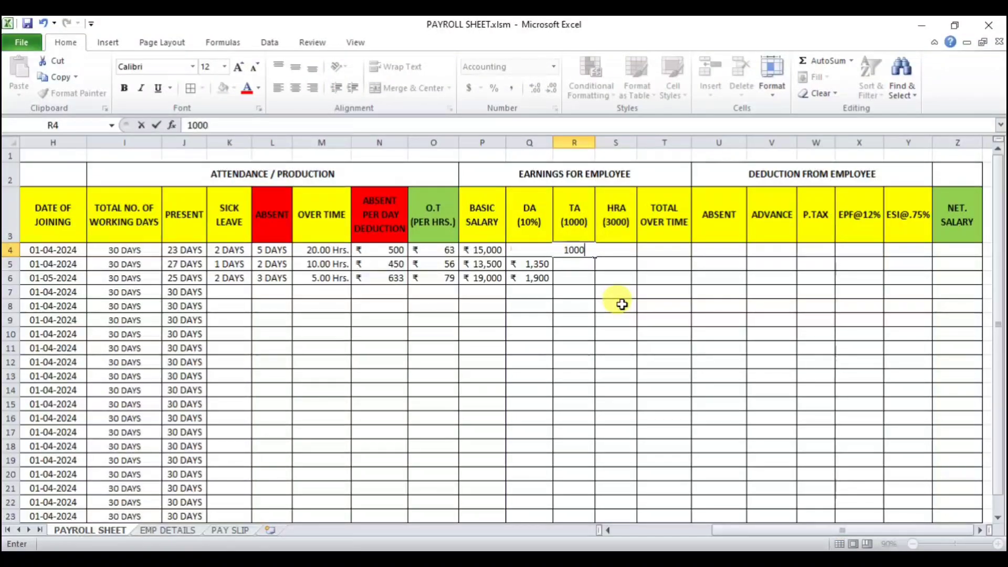
key("Return")
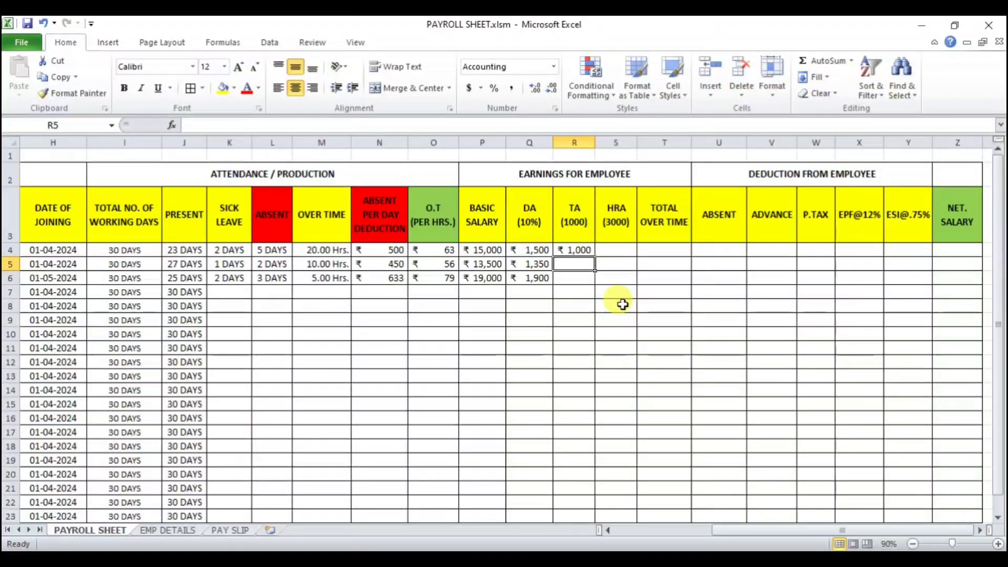
type("1000")
key("Return")
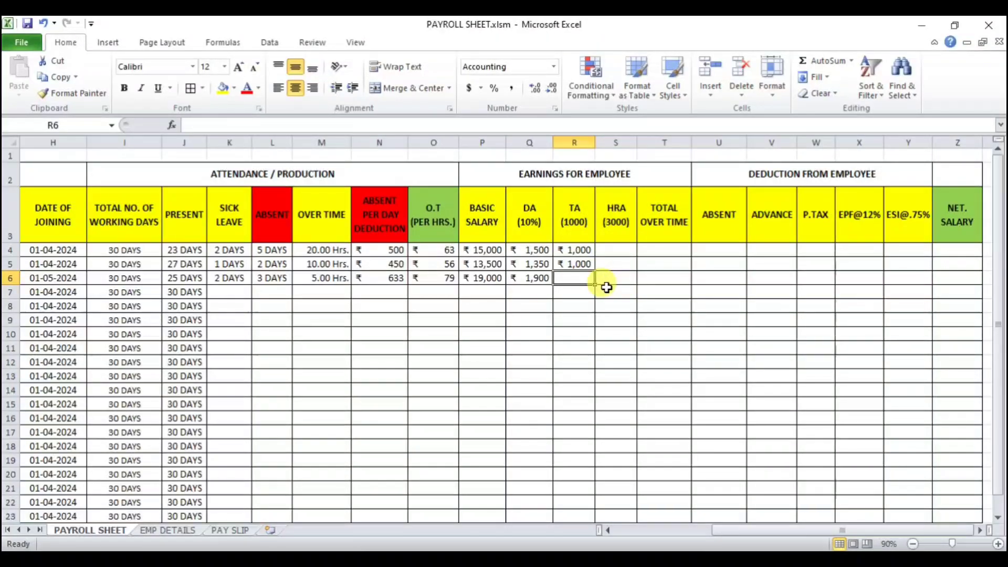
type("1000")
key("Return")
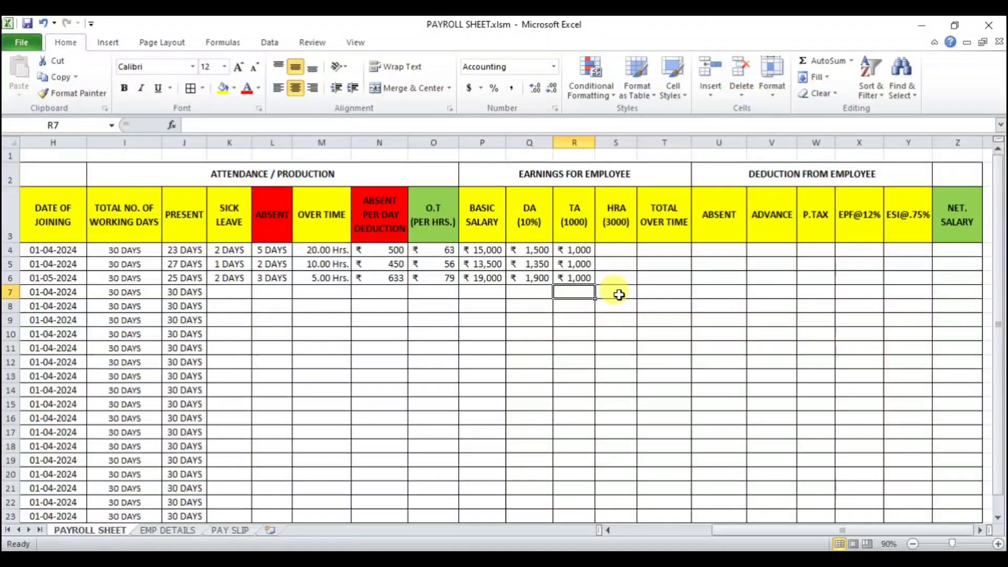
key("ctrl+z")
key("ctrl+z")
key("ctrl+z")
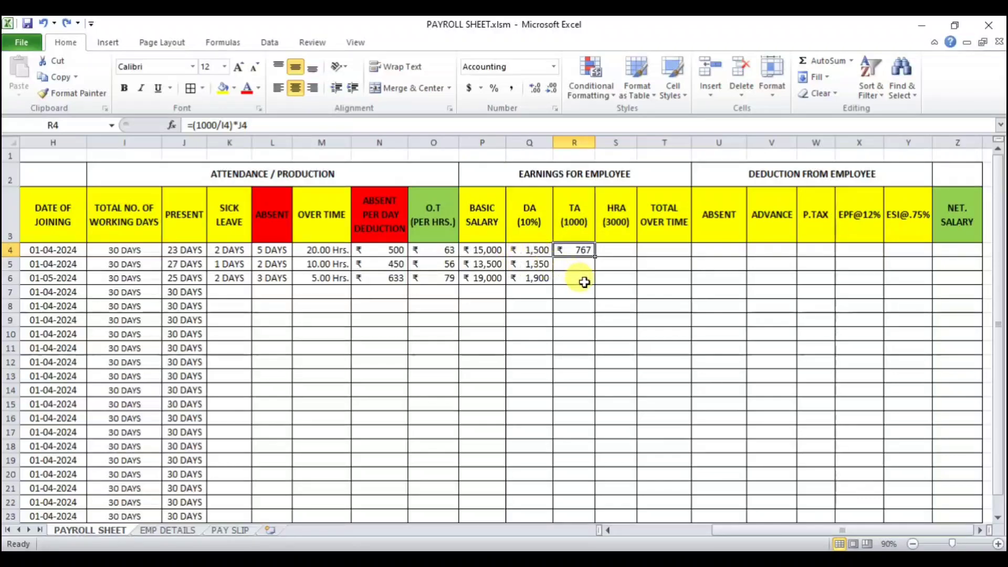
Step: Fill the TA formula from R4 down to R6 and compare it with the attendance cells
left_click_drag(595, 257, 596, 279)
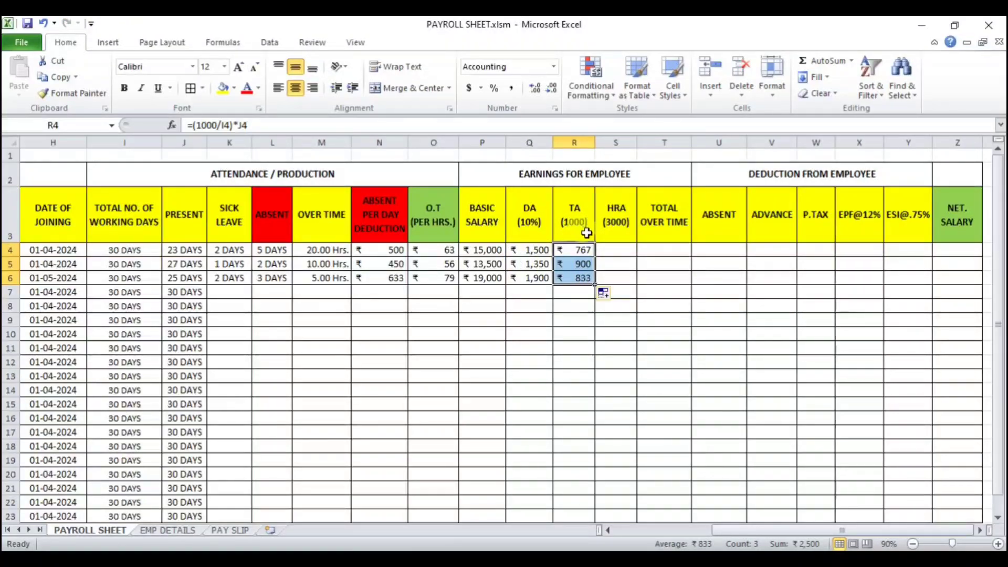
left_click(613, 248)
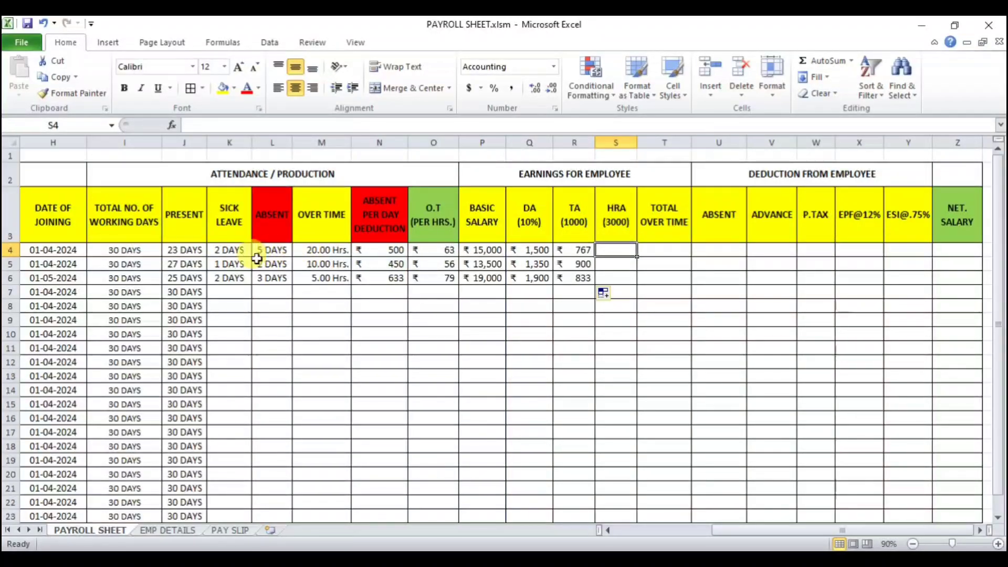
left_click(230, 250)
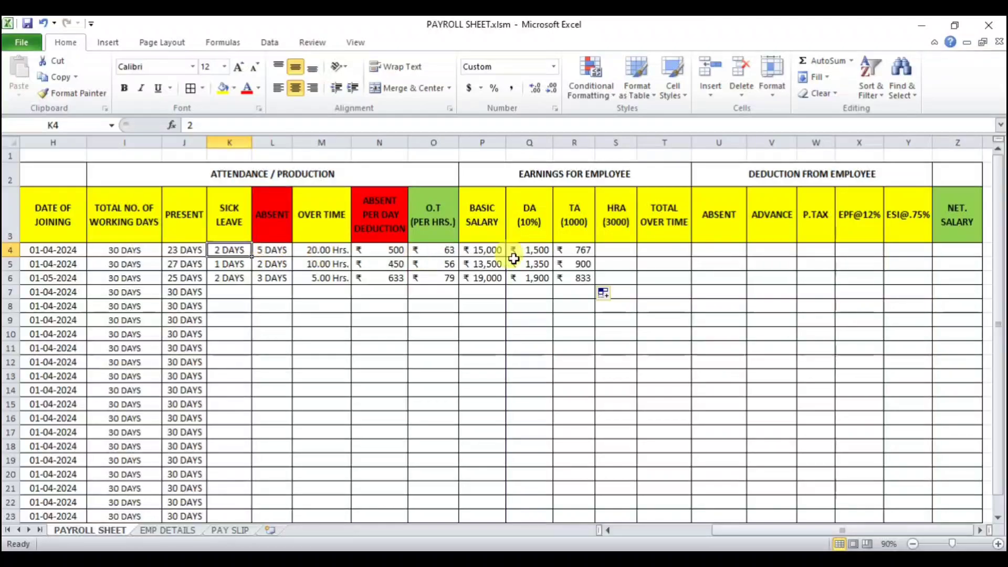
left_click(611, 249)
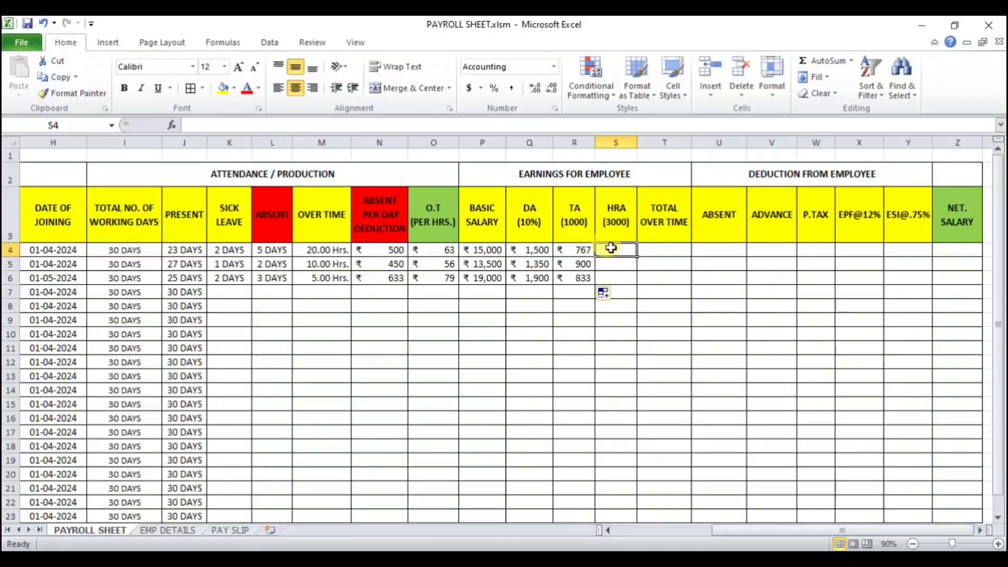
left_click(578, 252)
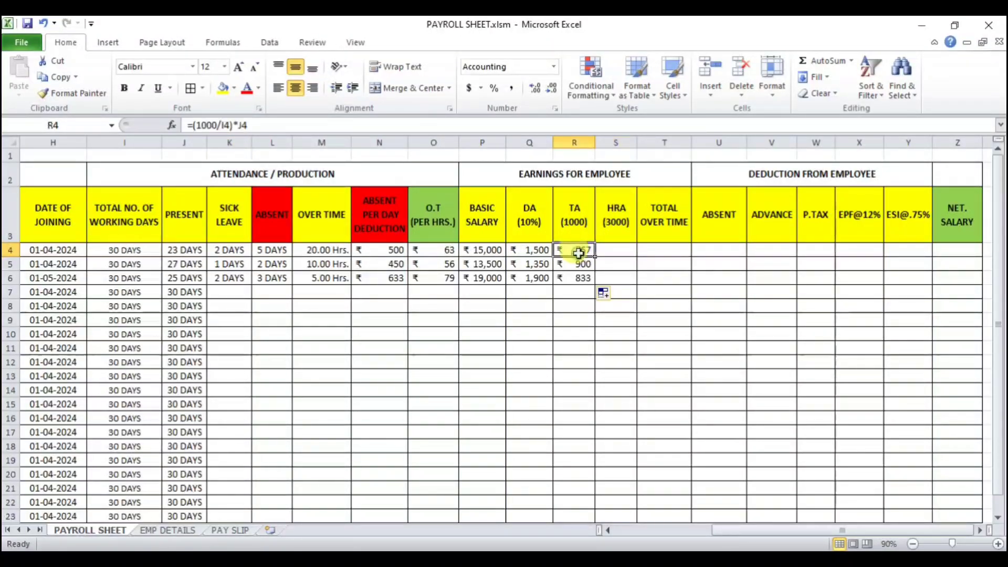
left_click(616, 250)
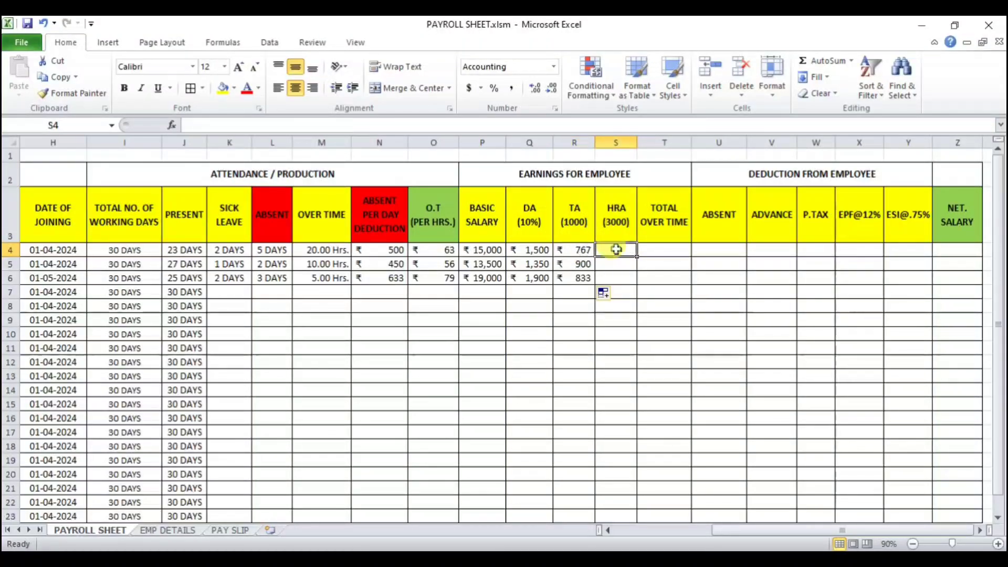
Step: Enter a flat HRA of 3000 in S4, S5 and S6
left_click(603, 250)
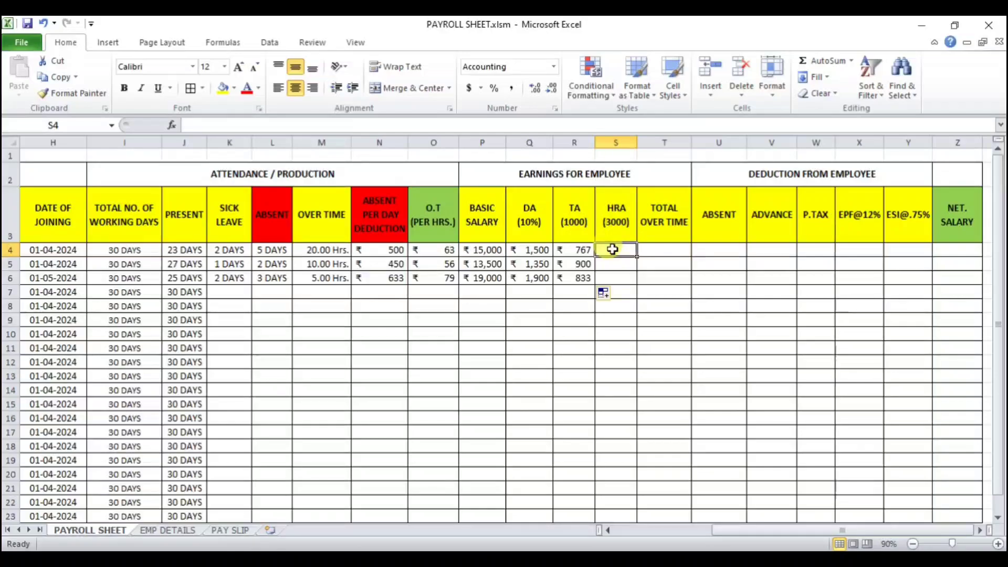
type("3000")
key("Return")
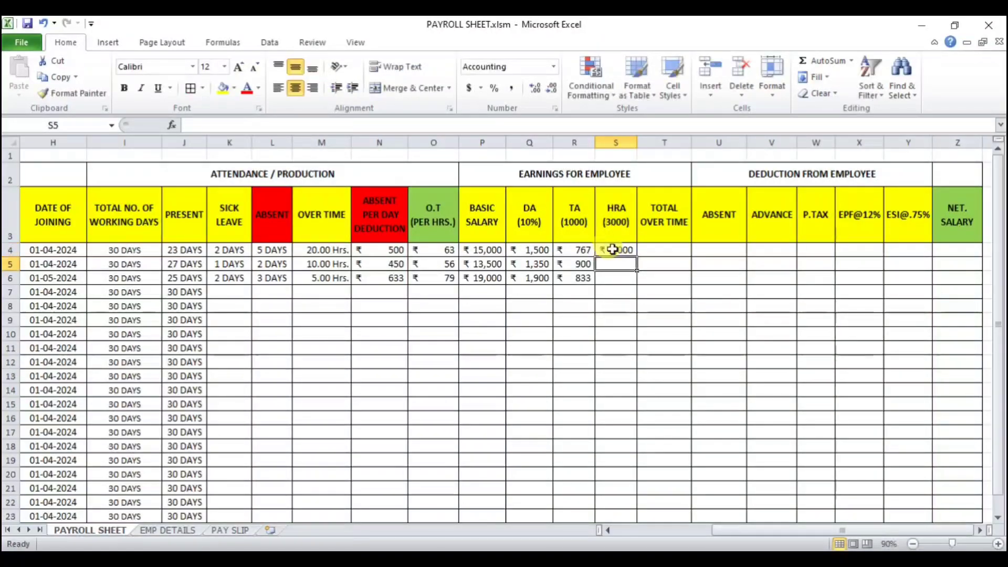
type("3000")
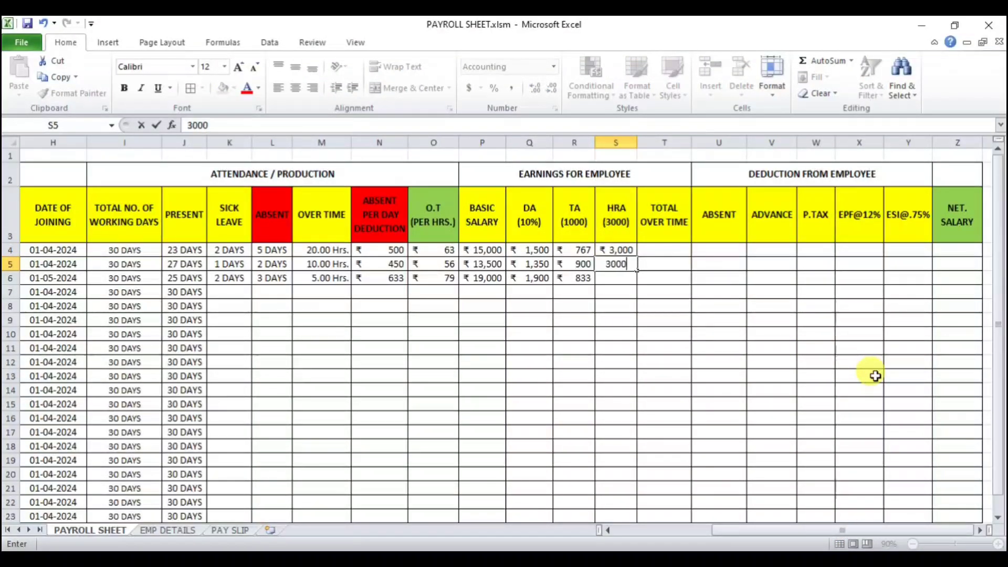
key("Return")
type("3000")
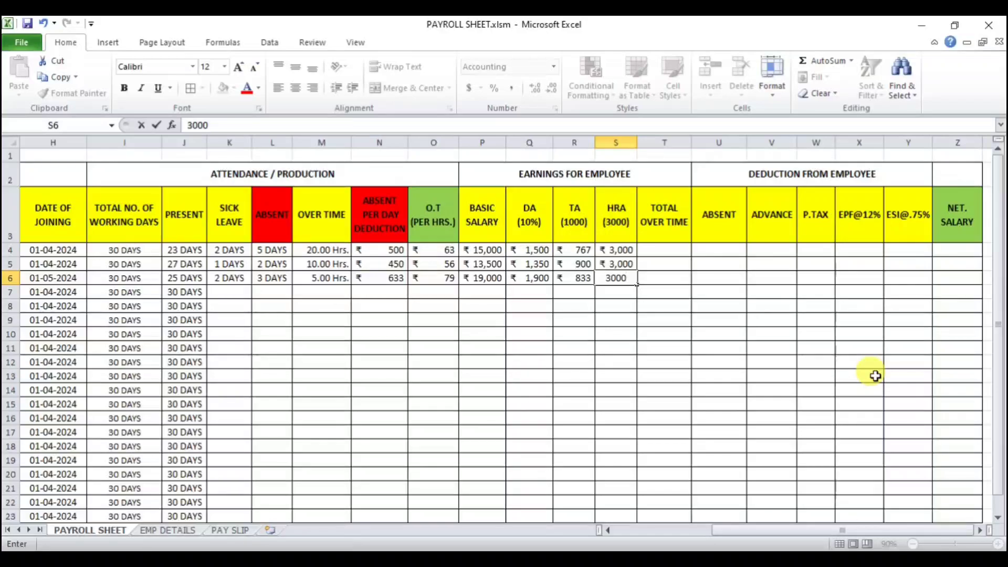
key("Return")
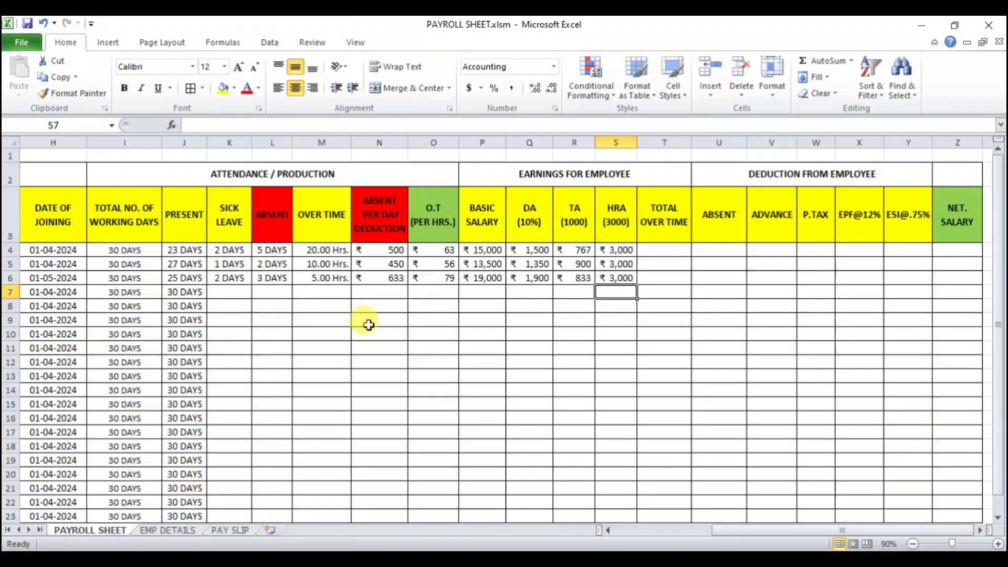
Step: Inspect the formulas in N4 and O4, then clear the formatting of the overtime rate cell O4
left_click(670, 246)
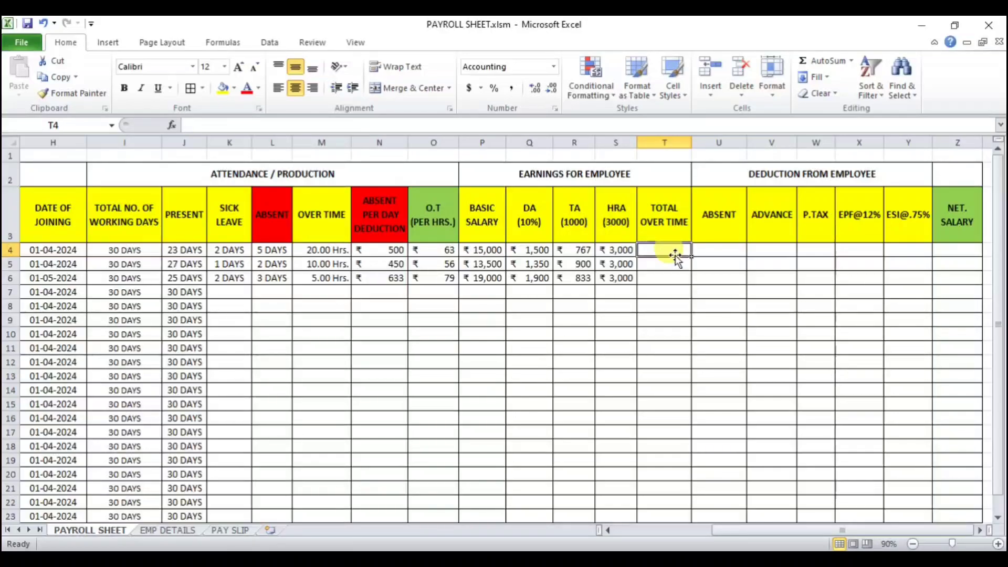
left_click(395, 250)
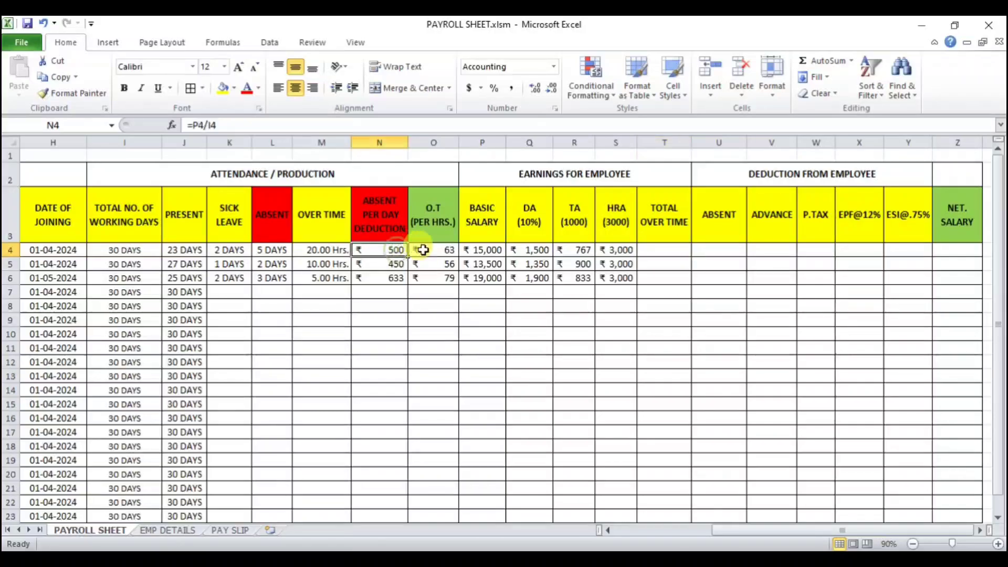
left_click(423, 250)
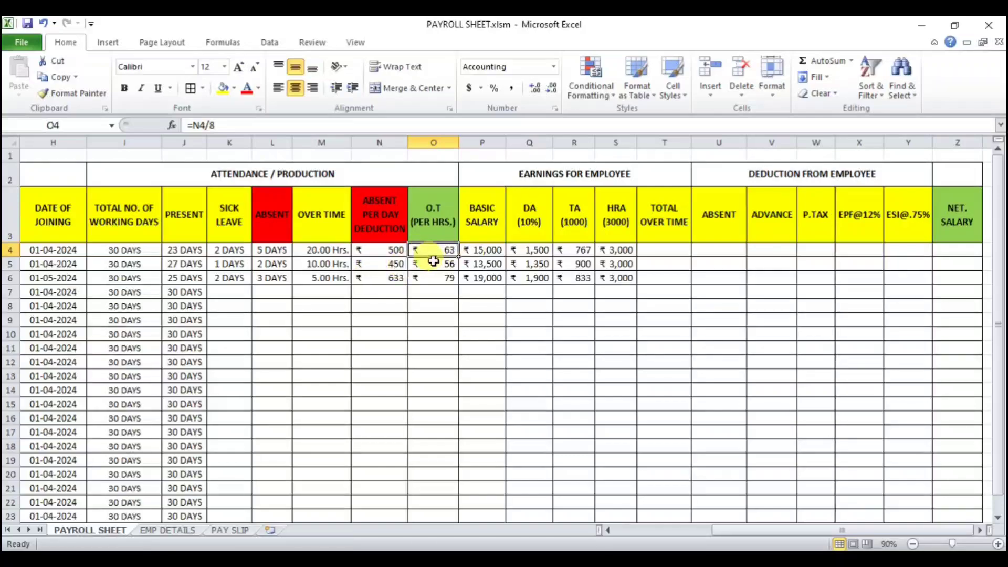
left_click(815, 102)
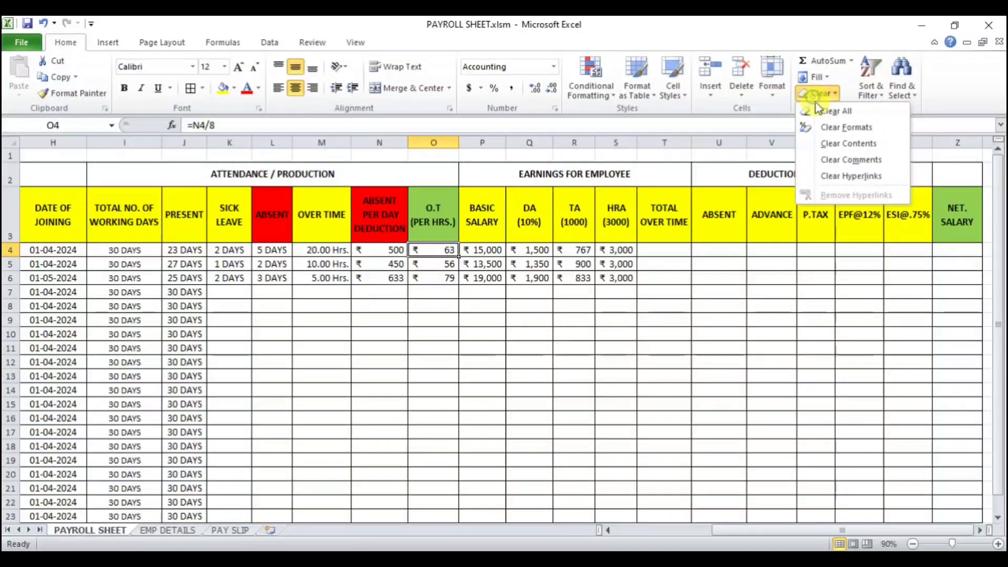
left_click(826, 128)
left_click(451, 322)
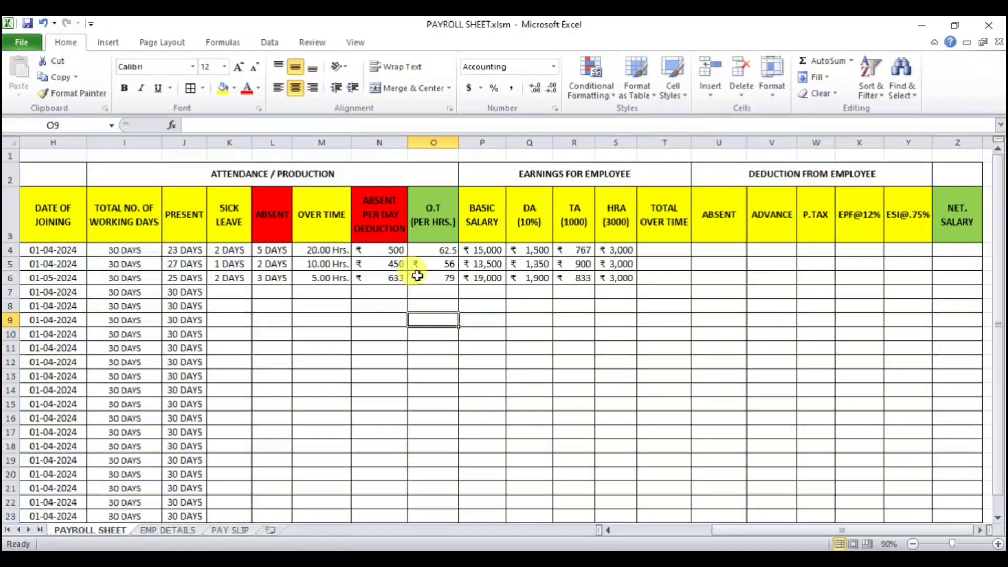
left_click(434, 249)
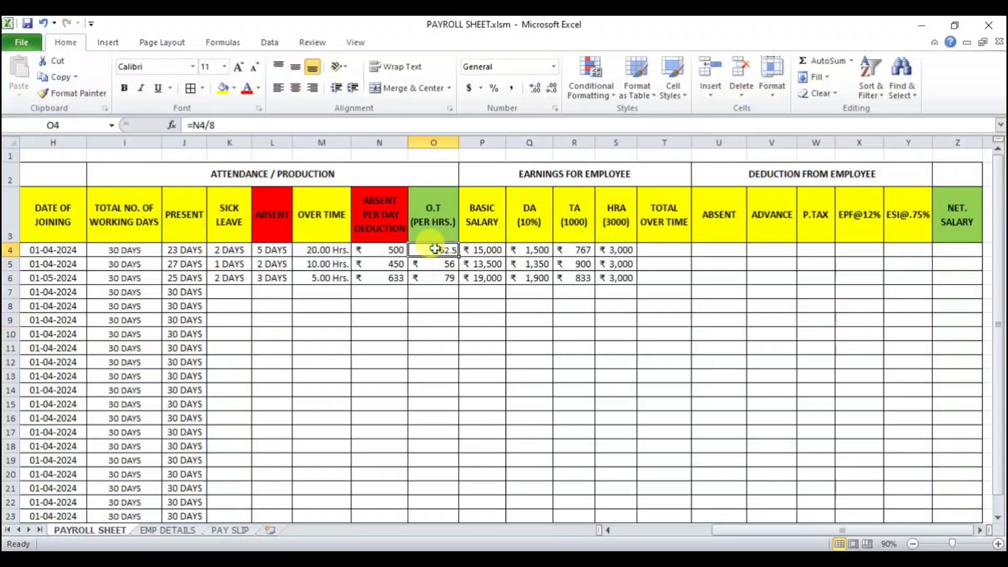
Step: Apply Accounting format with the ₹ Hindi symbol to O4 and reduce it to no decimal places
left_click(479, 90)
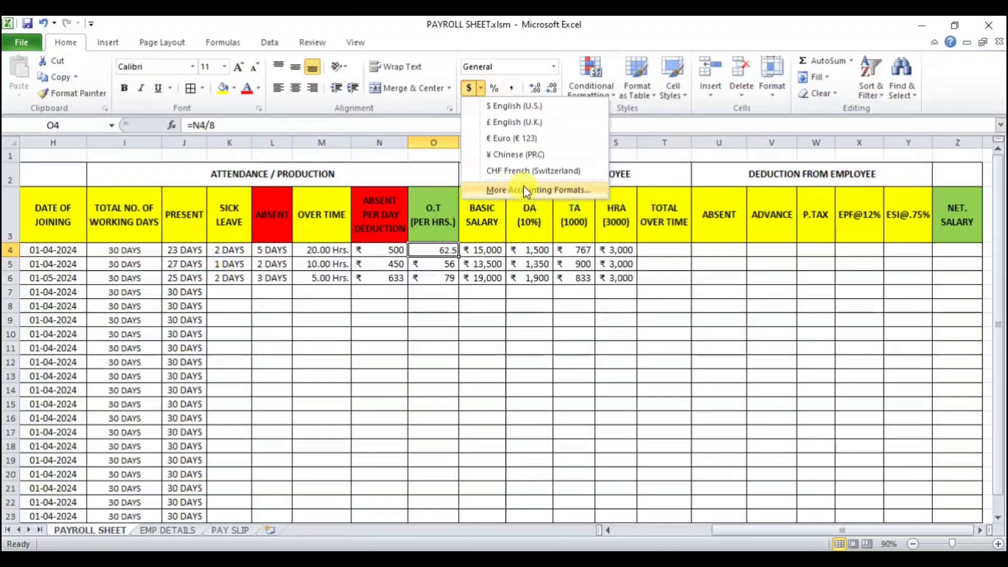
left_click(540, 189)
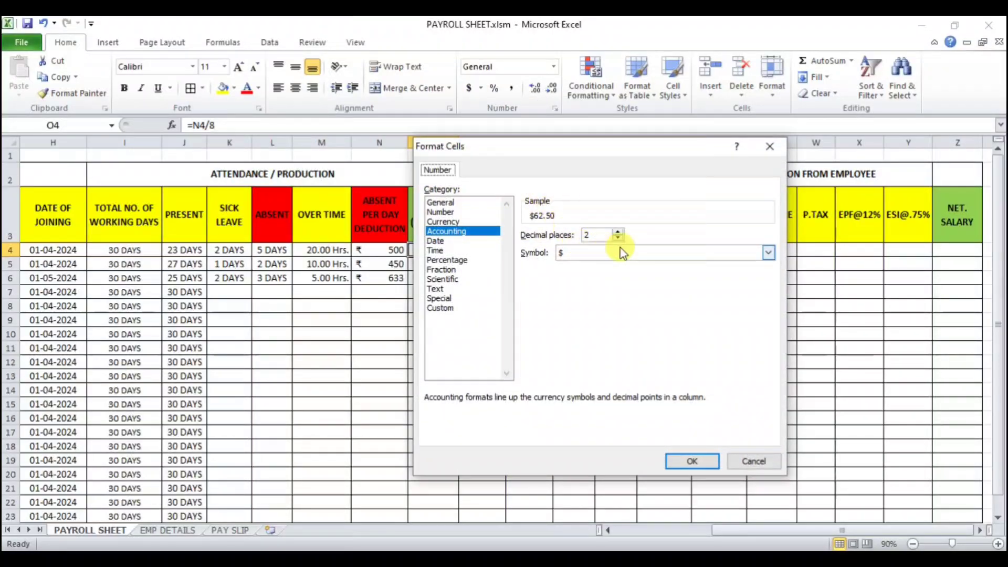
left_click(767, 253)
left_click_drag(769, 275, 770, 304)
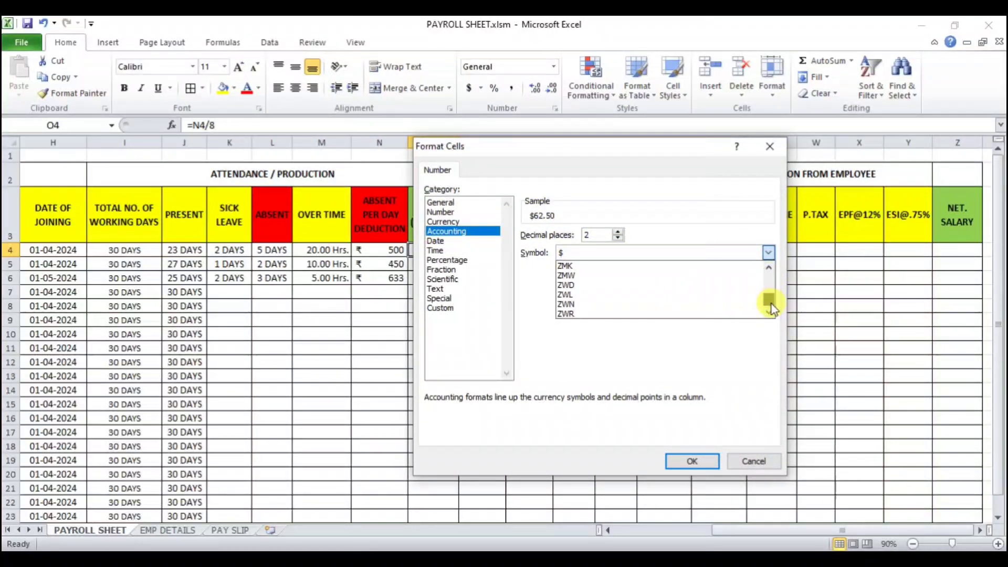
left_click(769, 267)
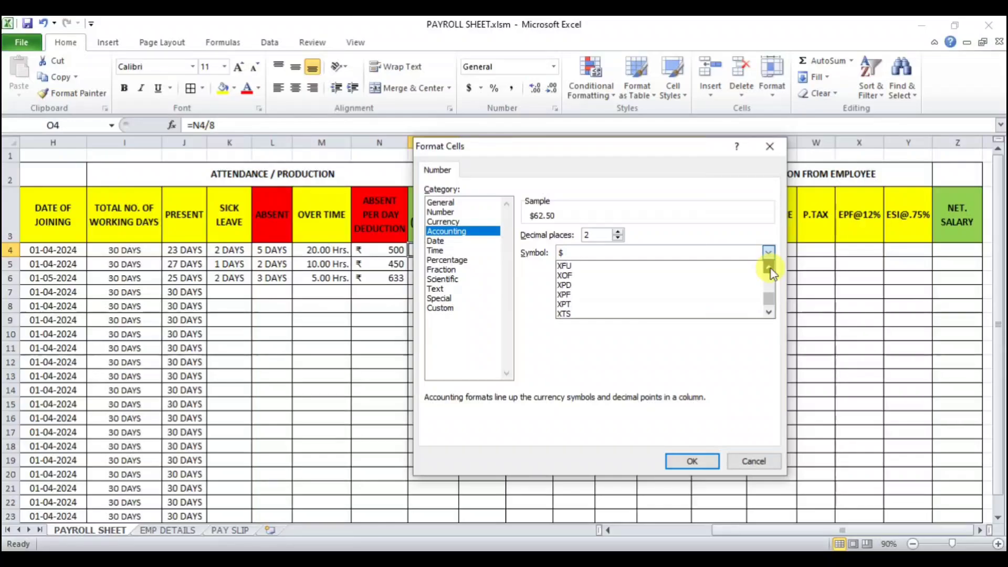
left_click(769, 267)
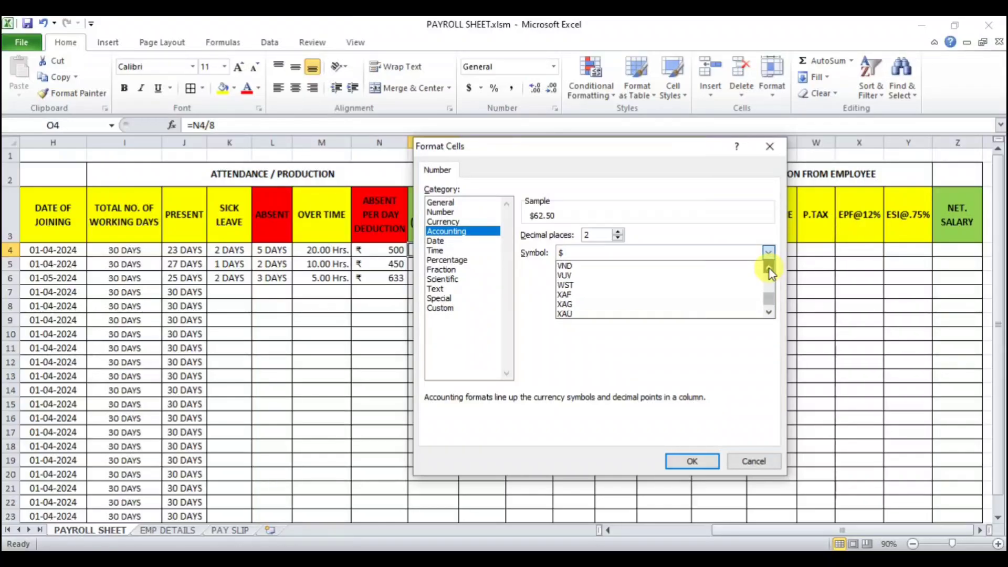
left_click(769, 268)
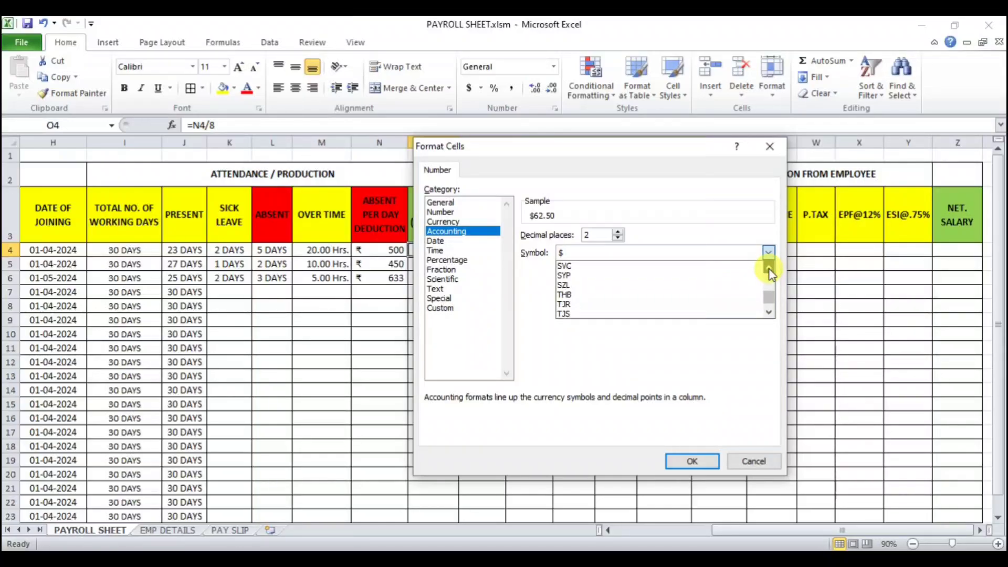
left_click(769, 267)
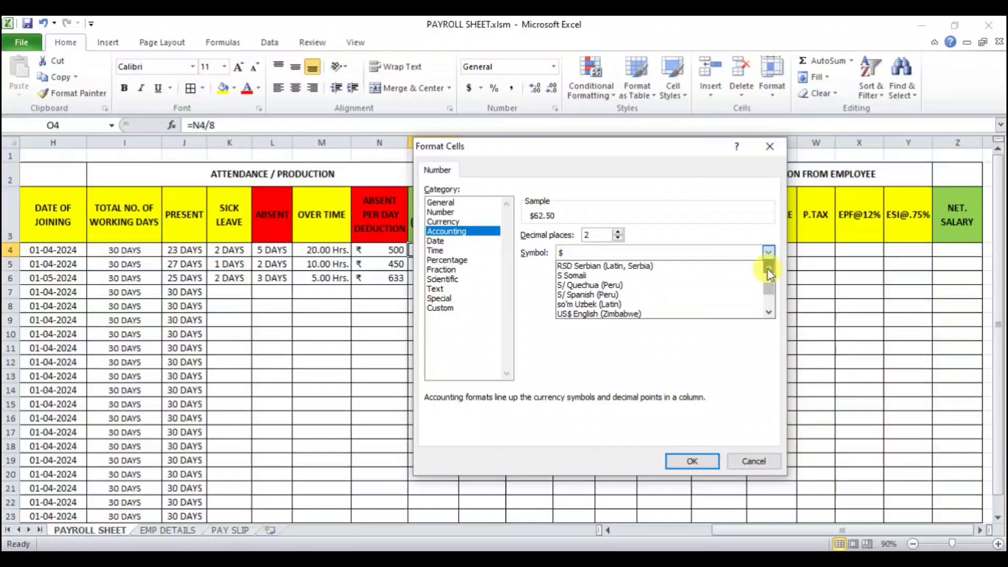
left_click(769, 269)
left_click_drag(768, 289, 769, 280)
left_click(768, 312)
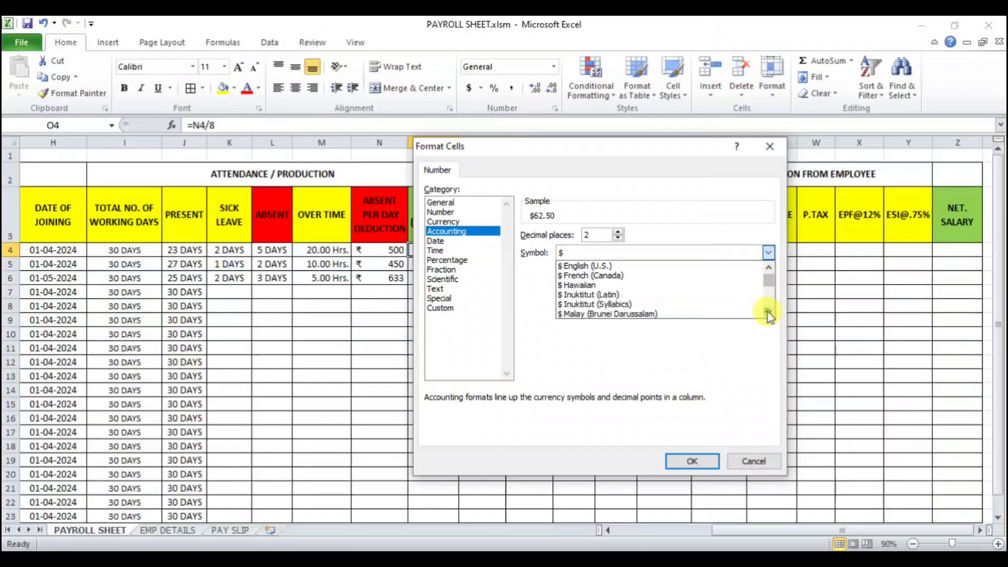
scroll(637, 313, "down", 8)
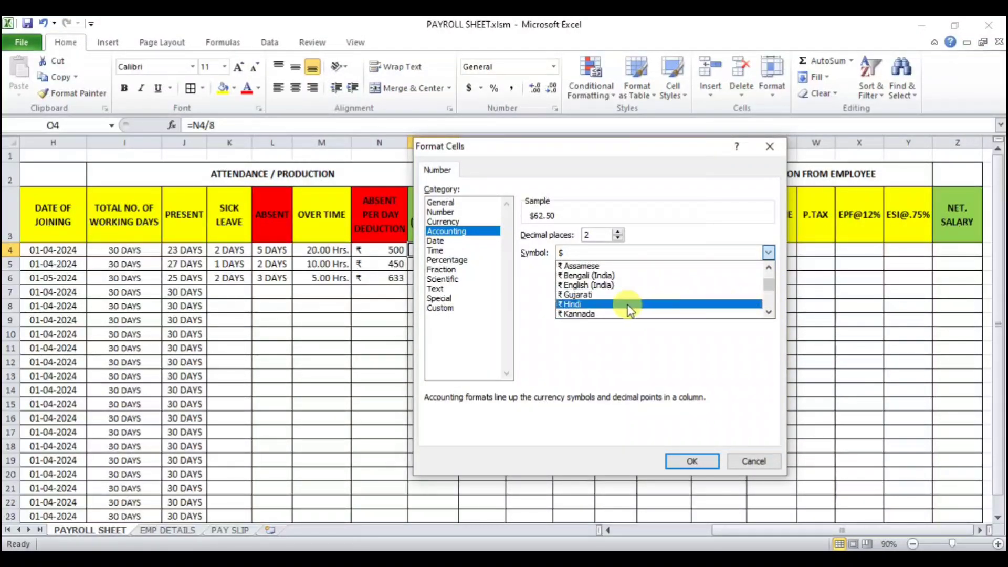
left_click(598, 306)
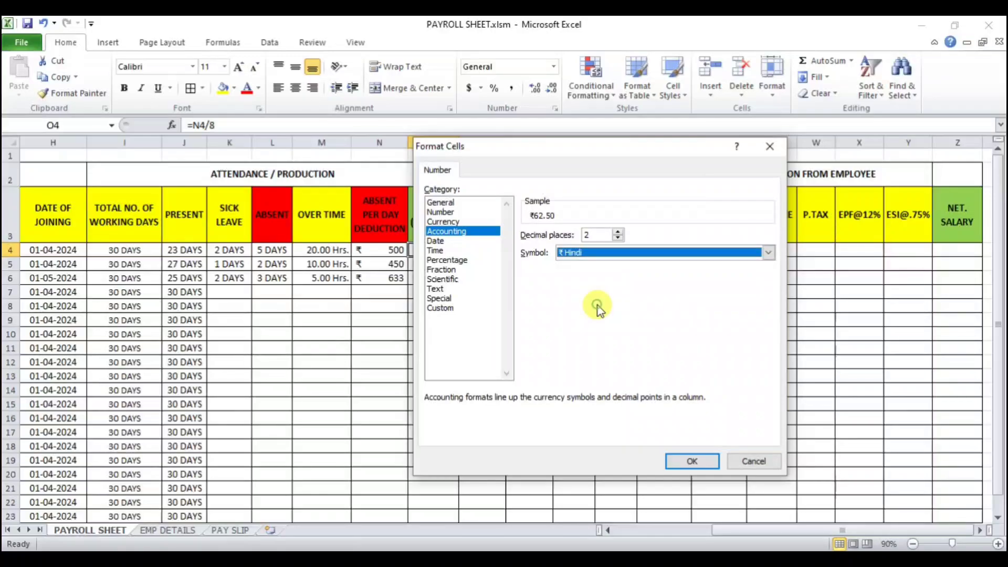
left_click(681, 461)
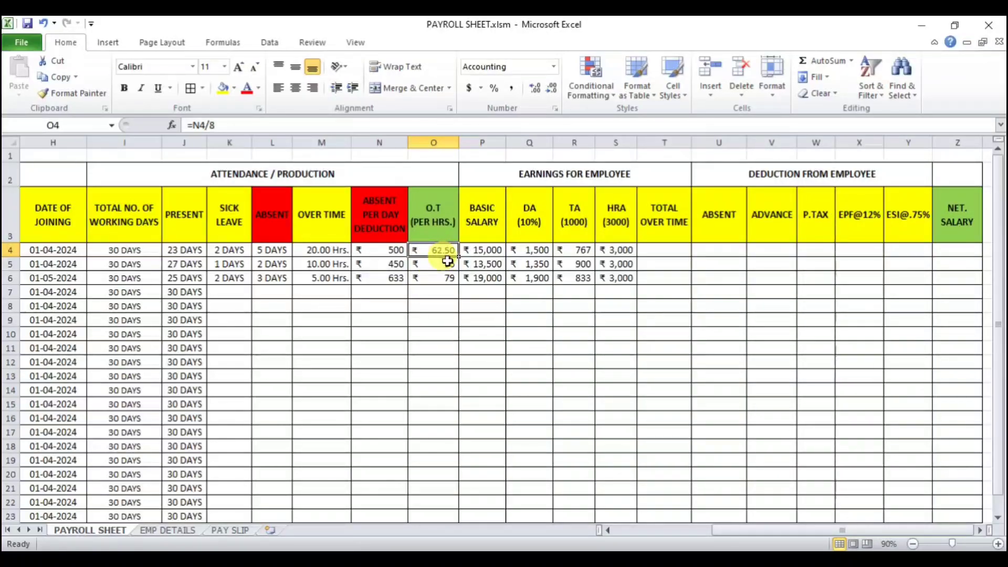
left_click(552, 89)
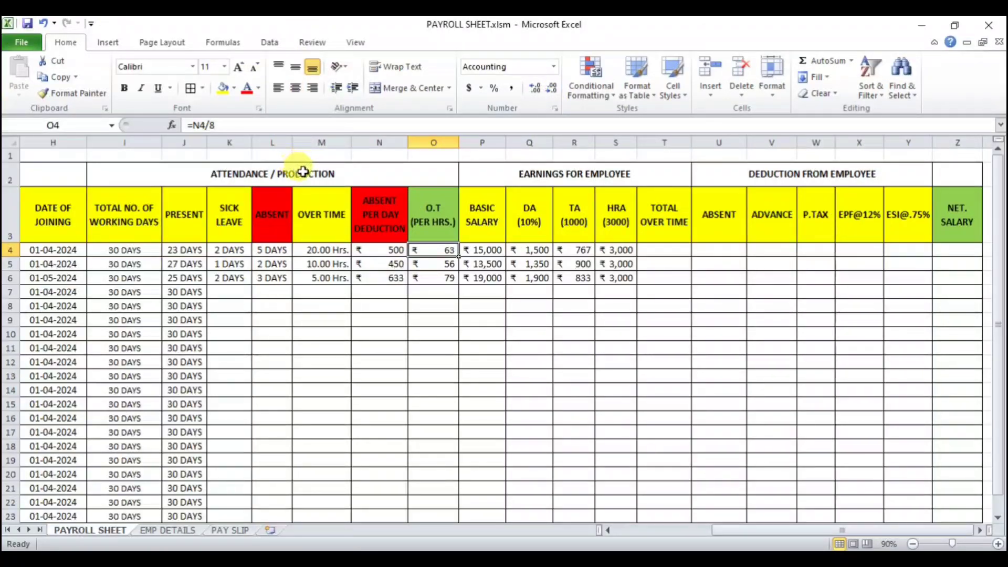
Step: Enter =M4*O4 in T4 for total overtime pay and fill it down to T6
left_click(651, 247)
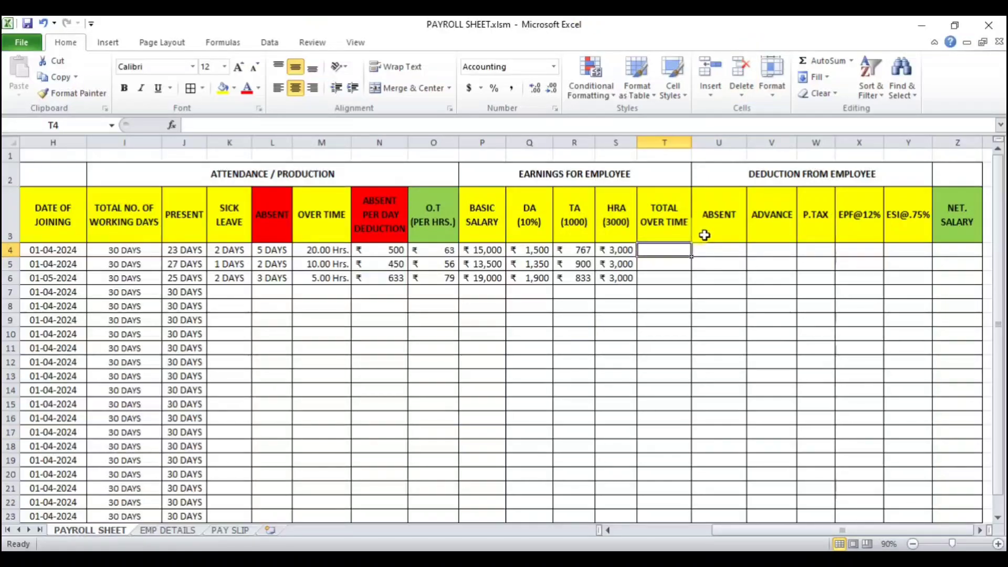
type("=")
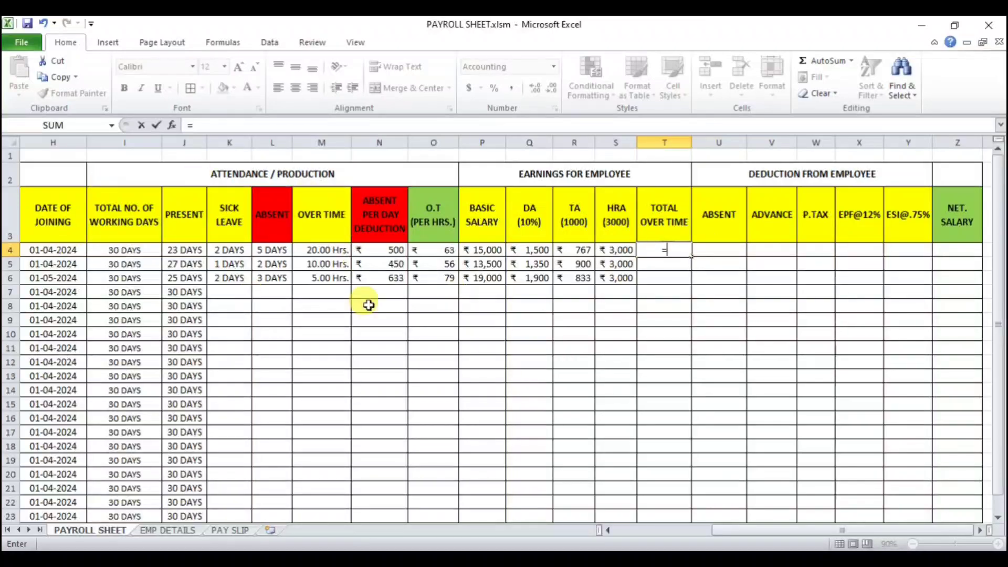
left_click(311, 251)
type("*")
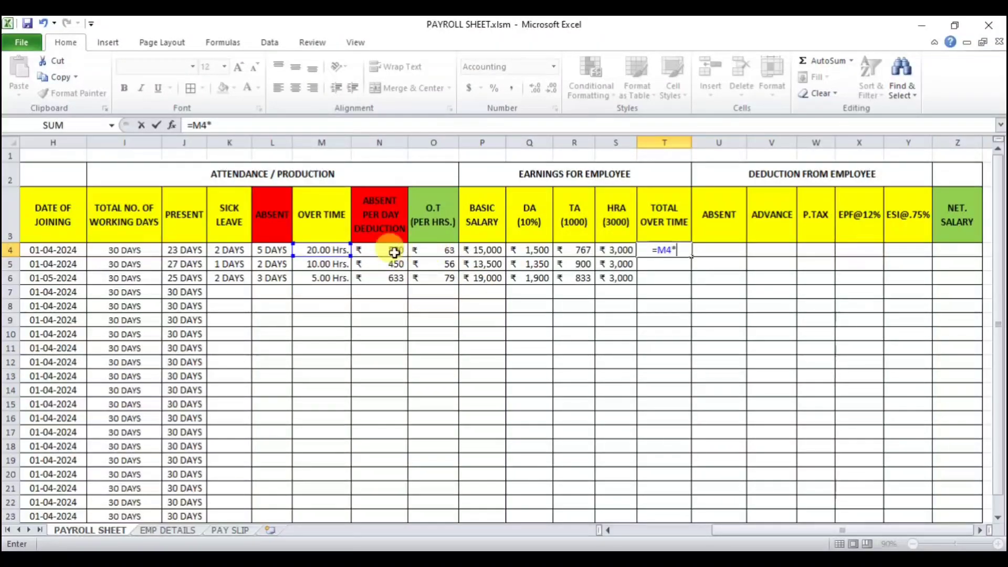
left_click(434, 254)
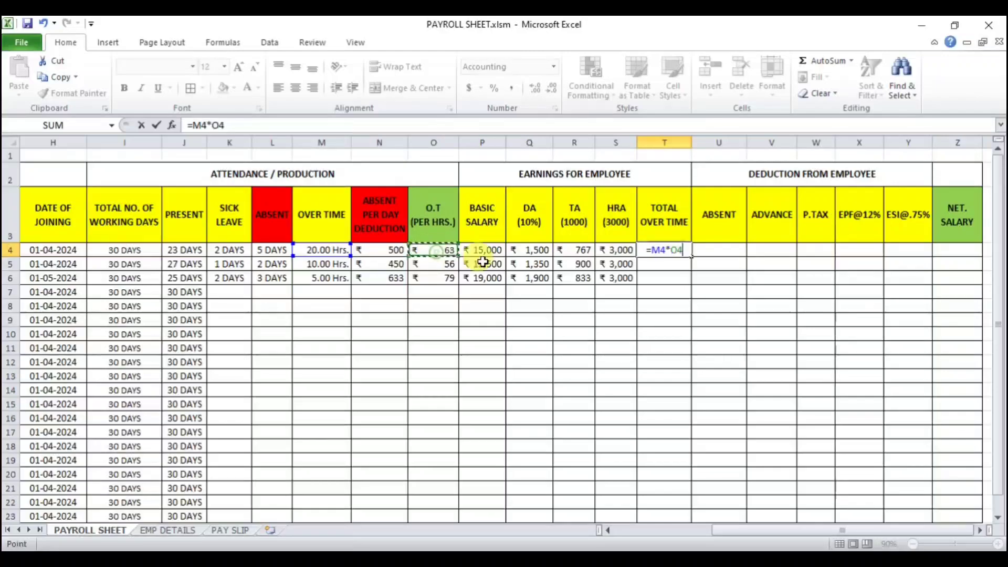
key("Return")
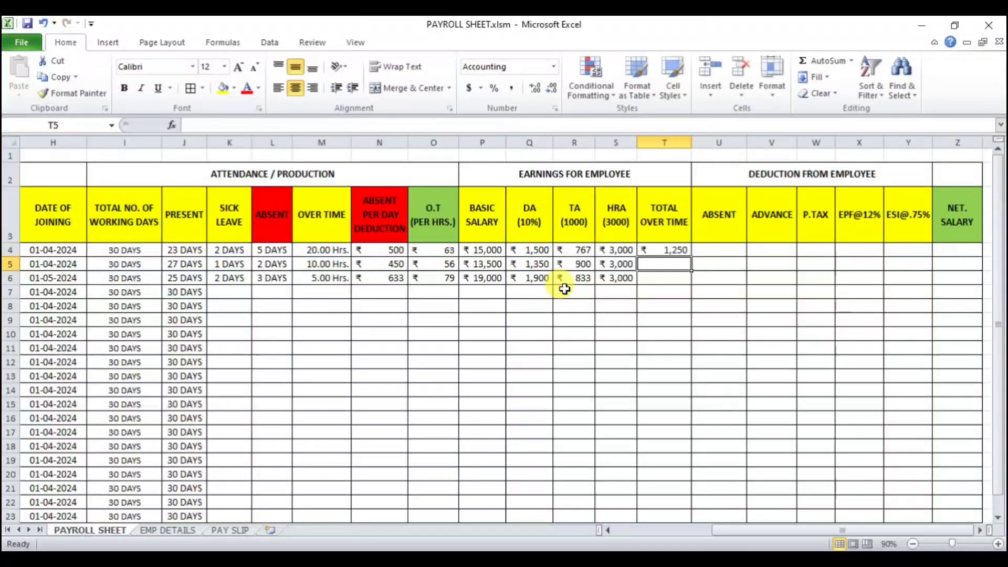
left_click(670, 251)
left_click_drag(692, 258, 698, 286)
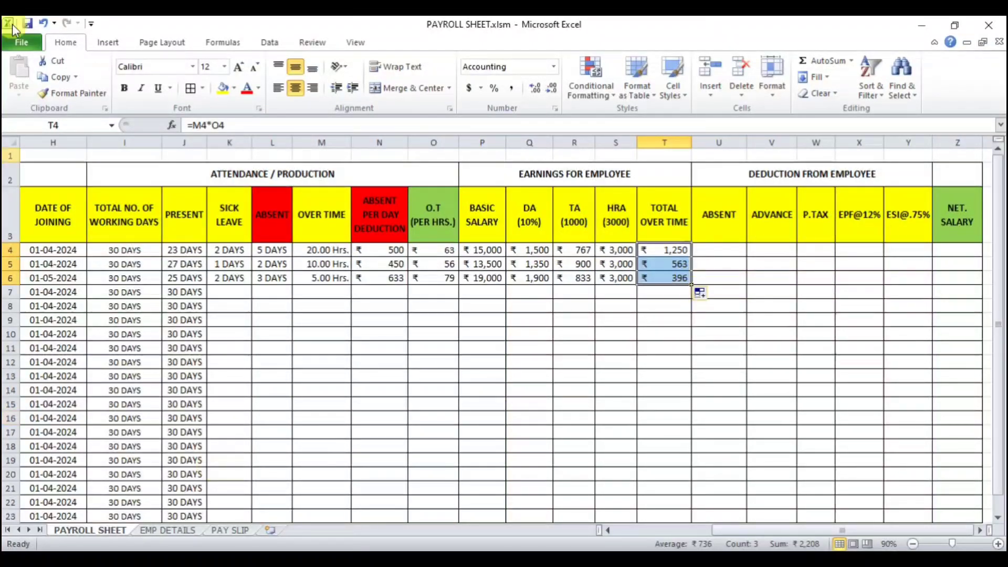
Step: Enter =L4*N4 in U4 for the absence deduction, fill it down to U6, and move to V4
left_click(721, 249)
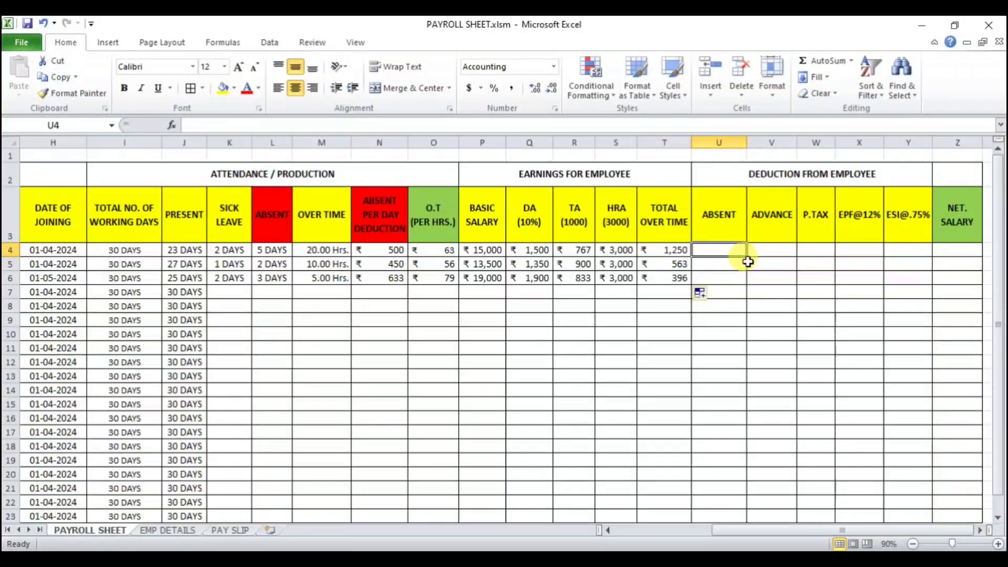
type("=")
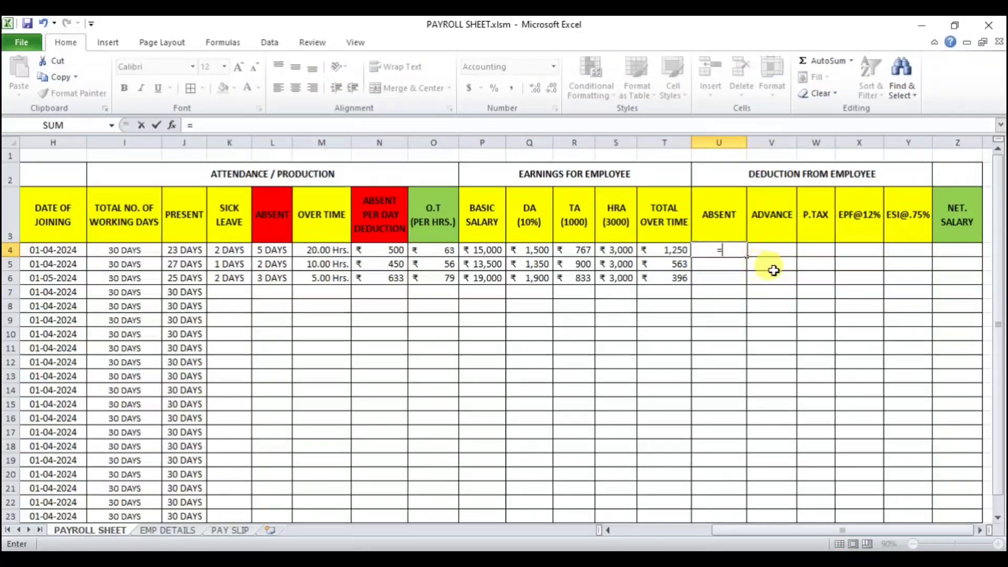
left_click(269, 252)
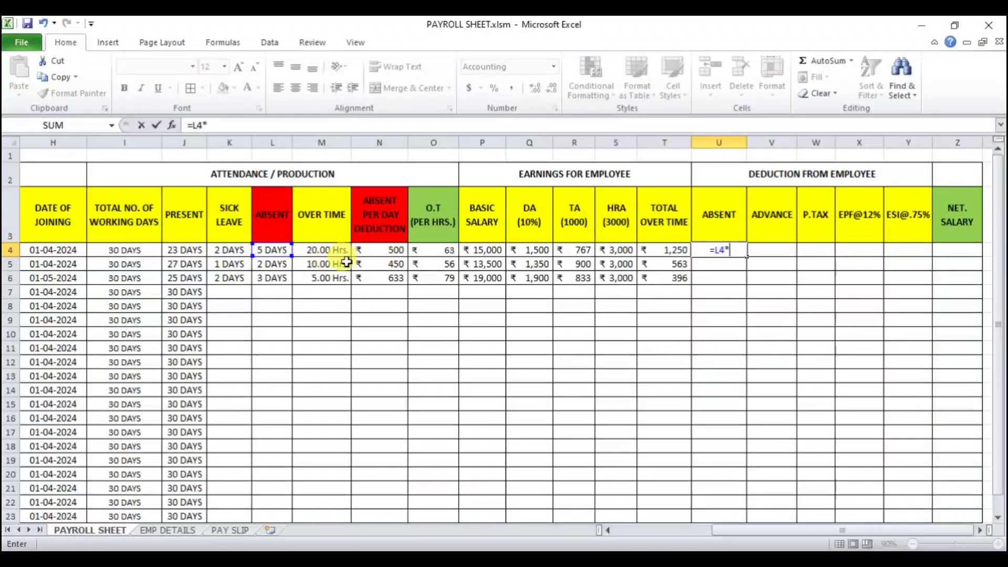
left_click(384, 255)
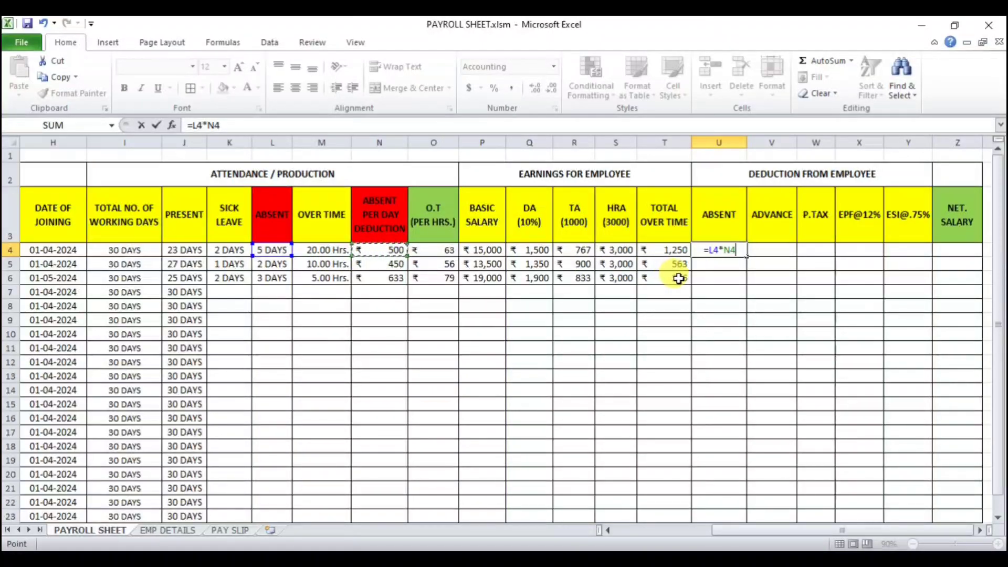
key("Return")
left_click(727, 250)
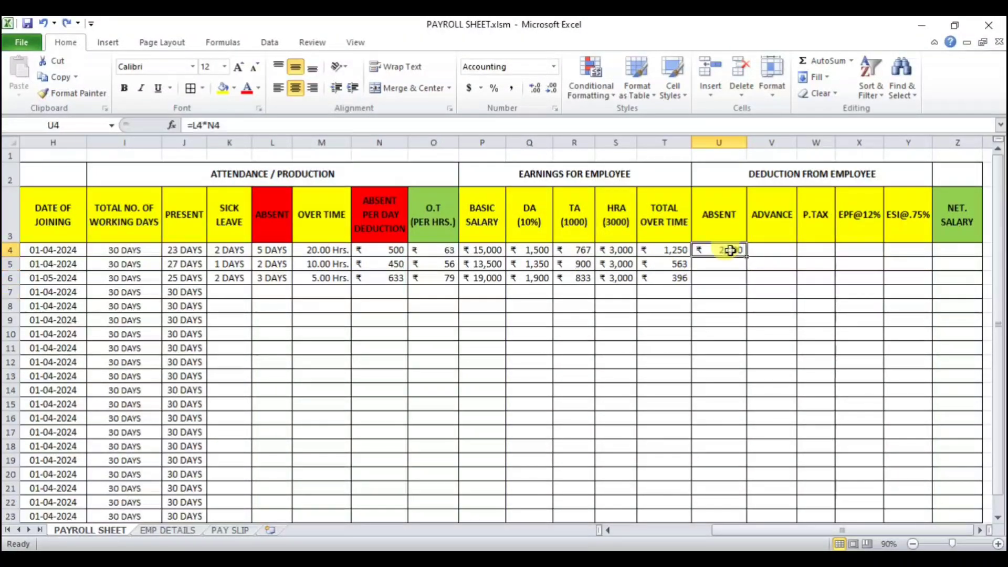
left_click_drag(746, 256, 747, 284)
key("Right")
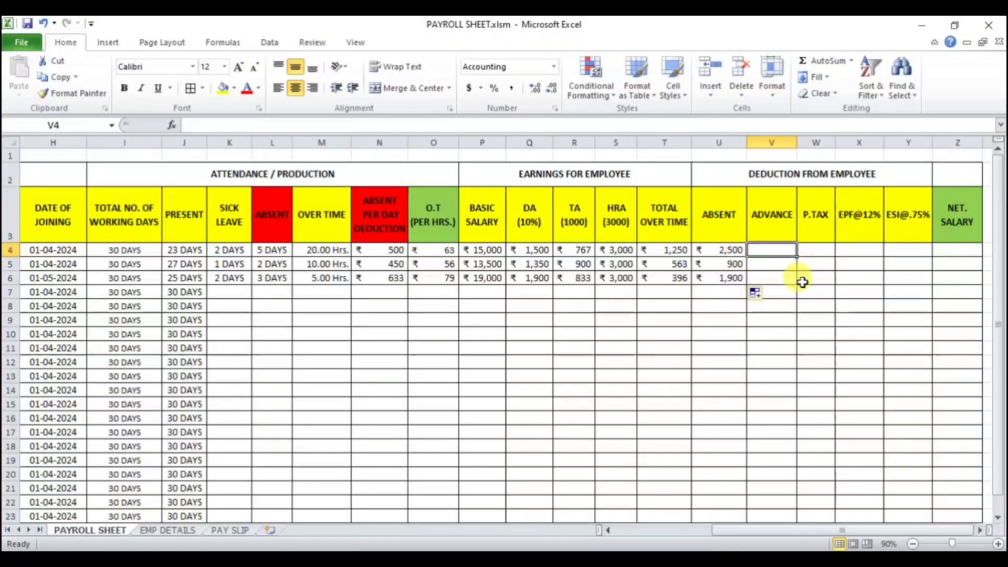
Step: Enter an advance of 2000 in V4
type("2000")
key("Return")
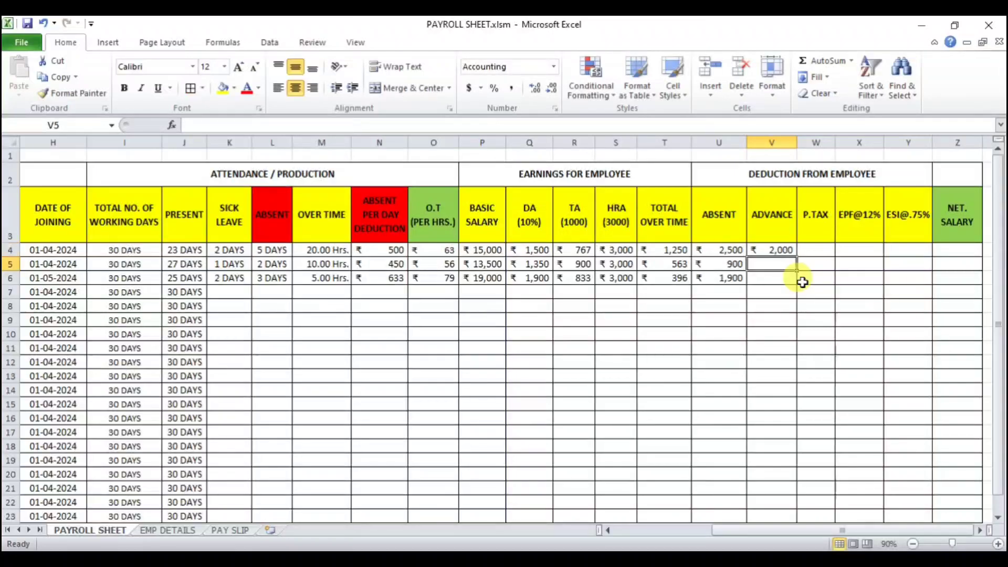
left_click(819, 307)
Step: Enter =IF(P4<15000,0,IF(P4<20000,150,200)) in W4 for professional tax, accepting the proposed closing brackets
left_click(818, 250)
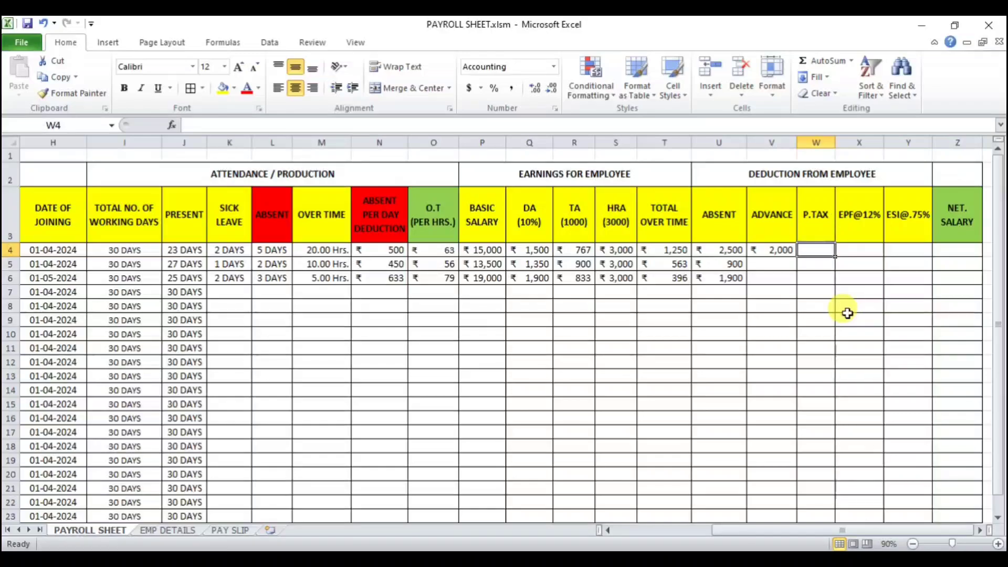
type("=IF(")
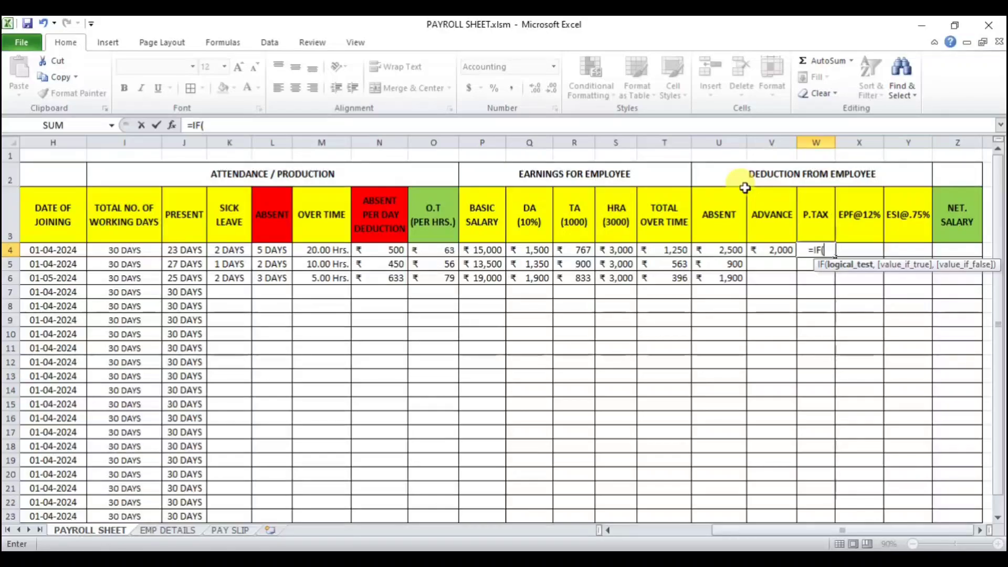
left_click(497, 253)
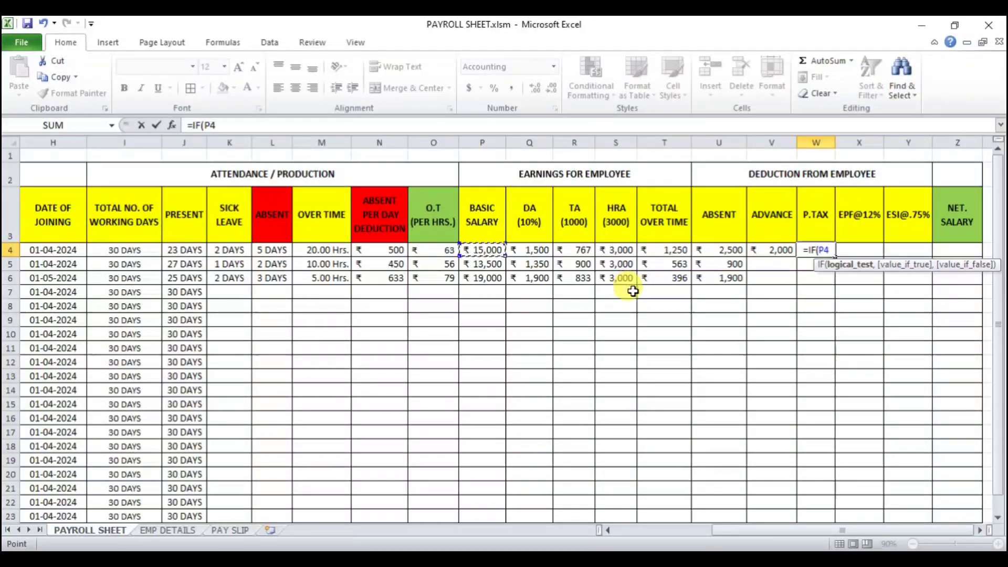
type("<")
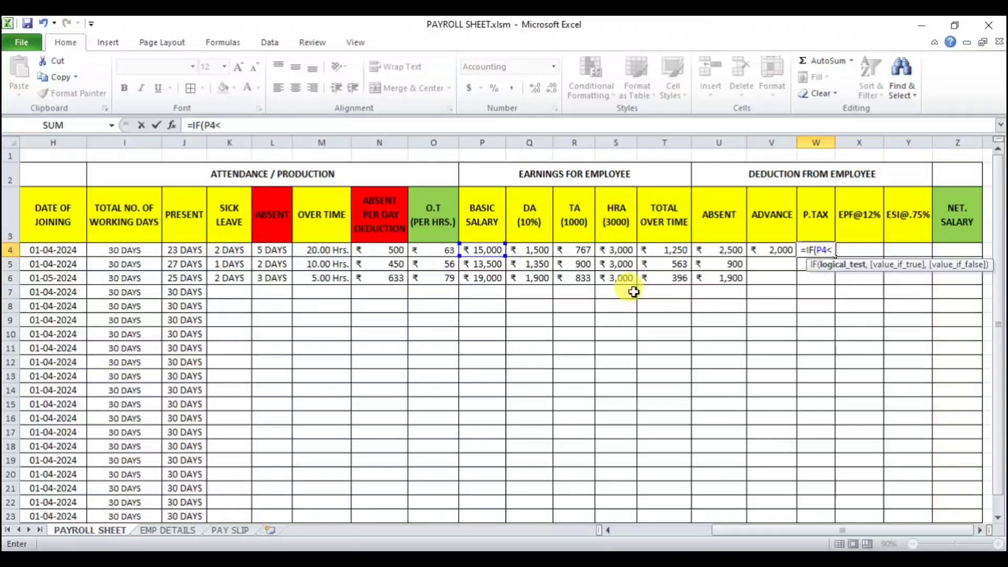
type("25")
key("BackSpace")
key("BackSpace")
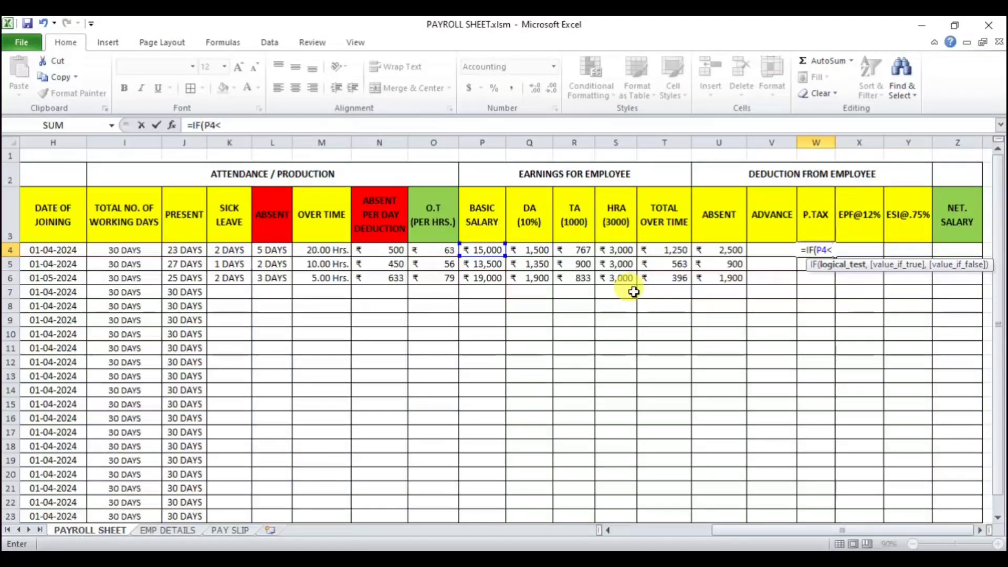
type("15000")
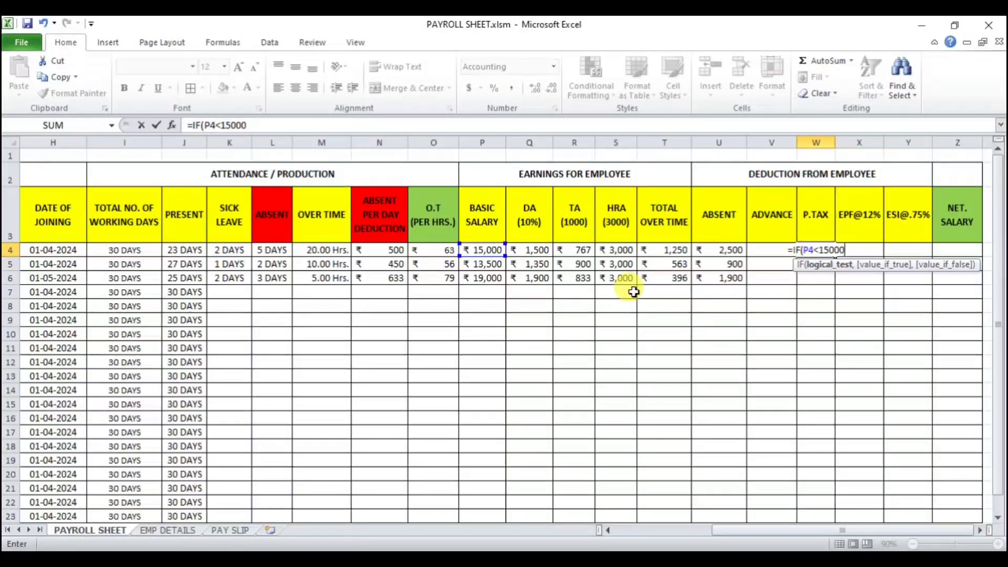
type(",0")
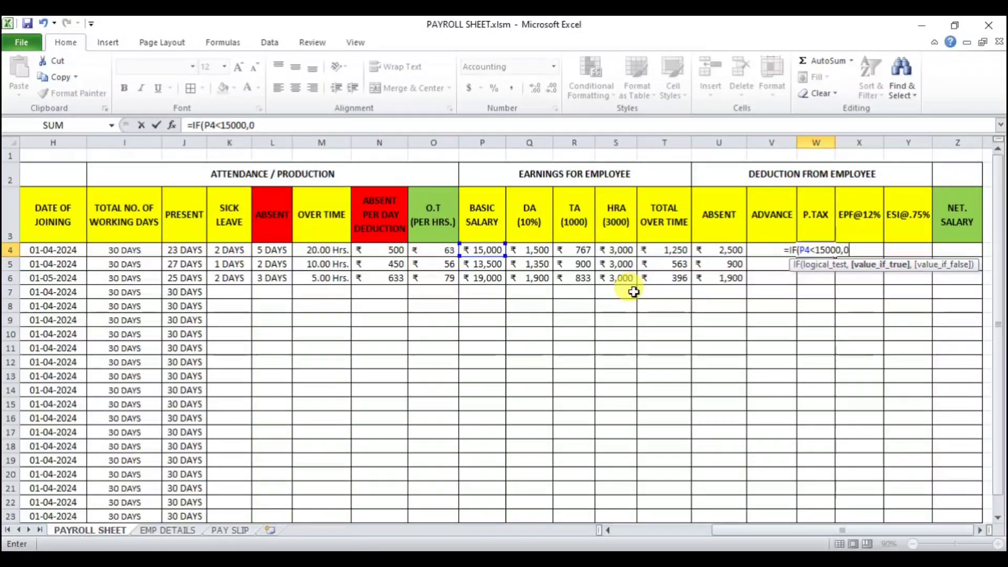
type(",")
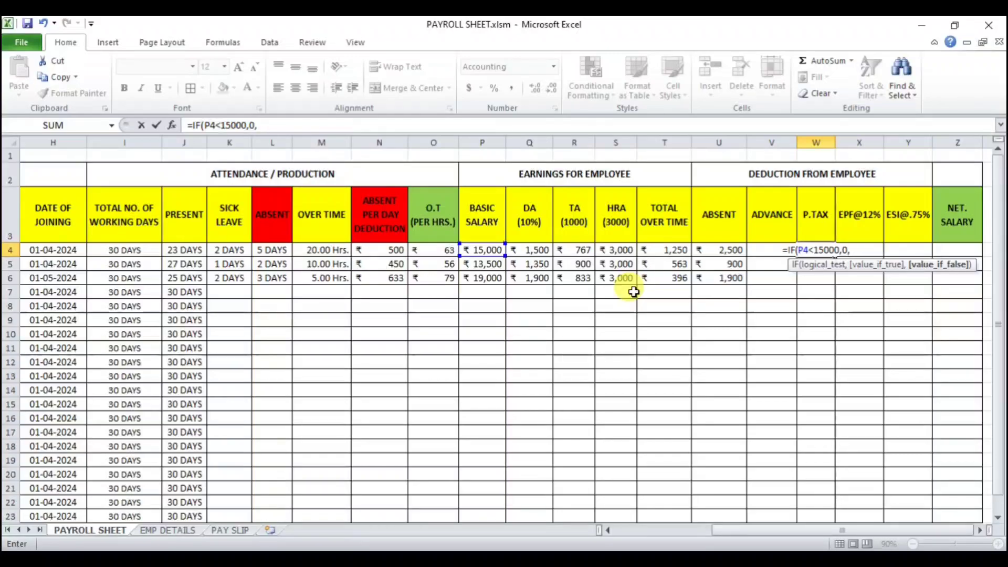
type("IF(")
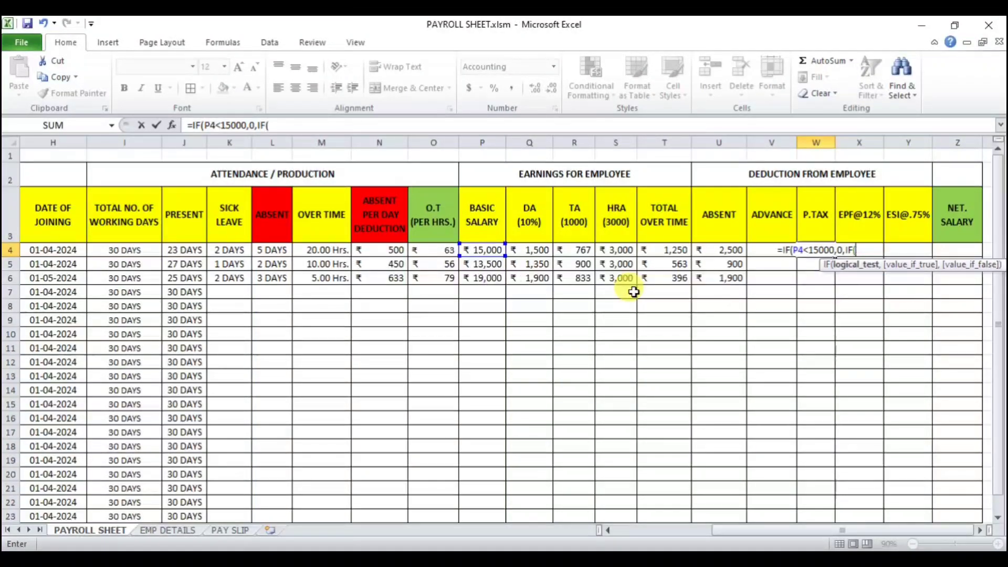
left_click(482, 255)
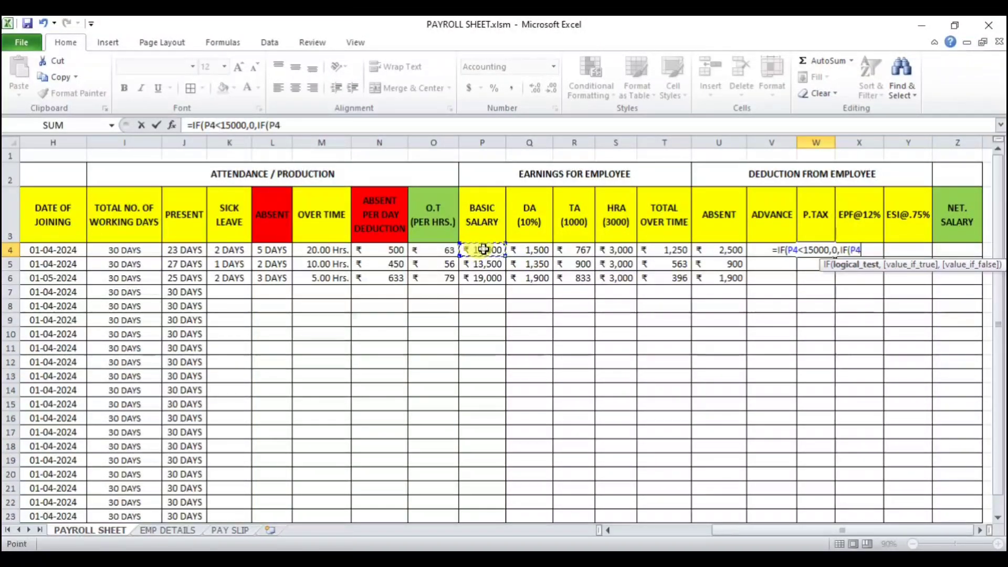
type("<")
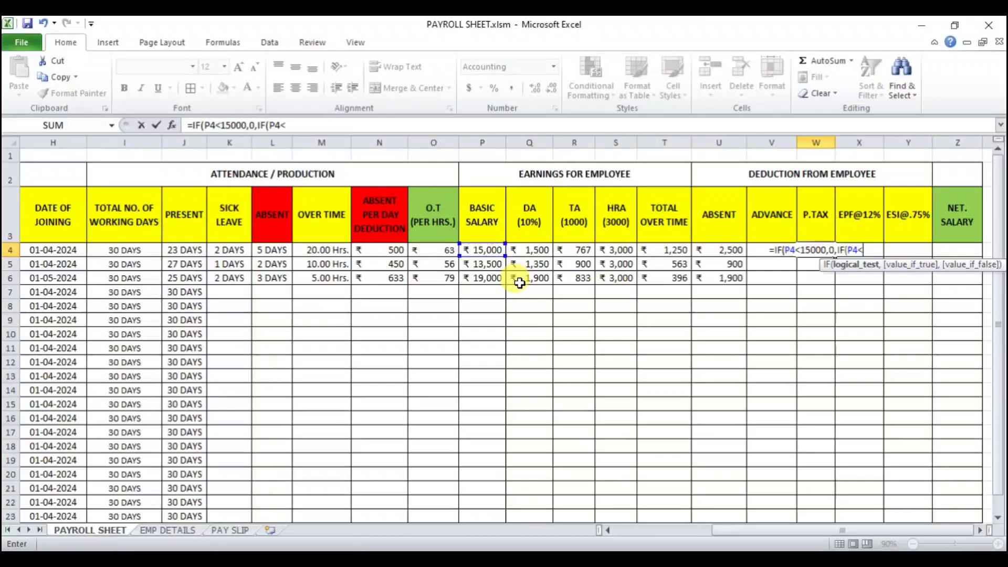
type("20000,")
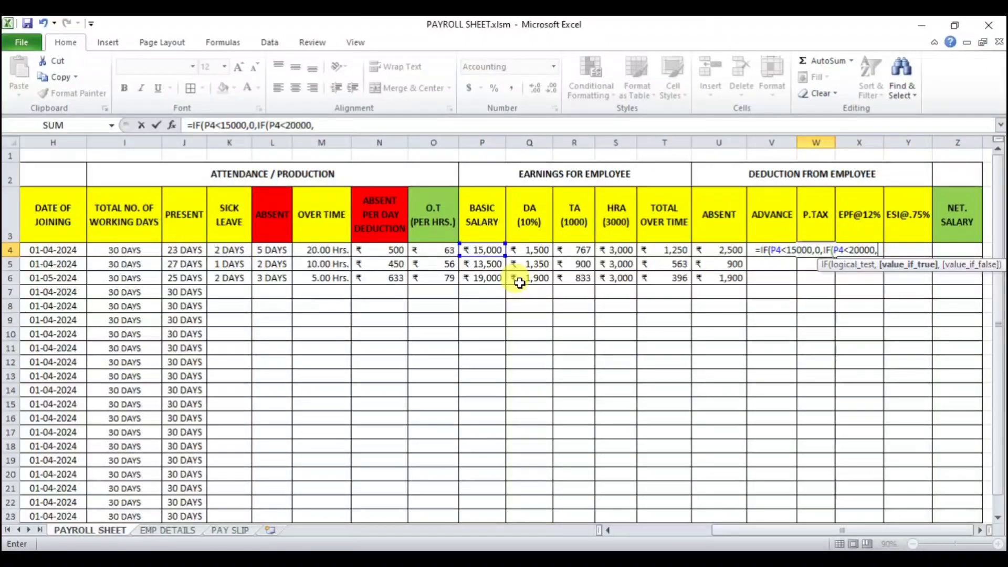
type("15")
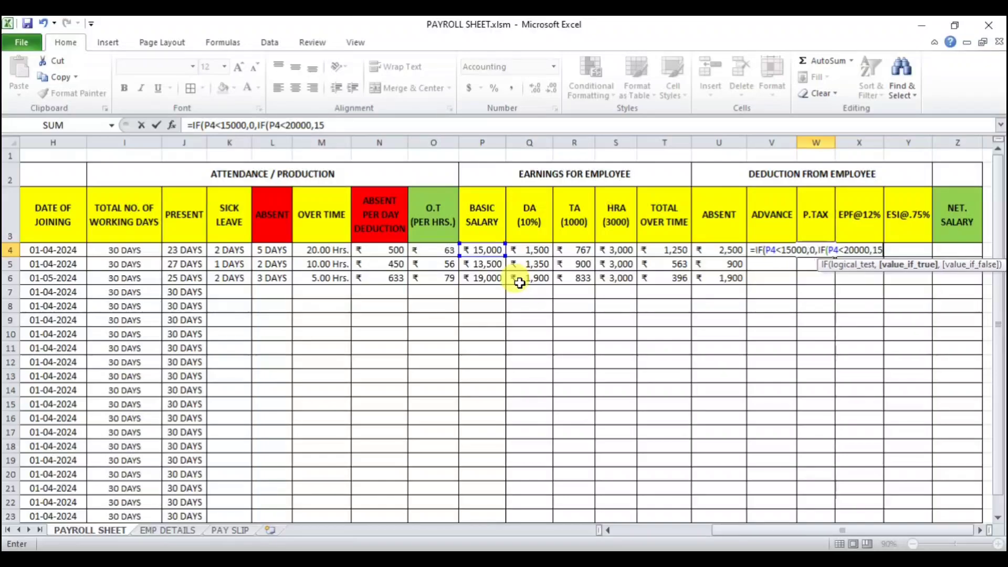
type("0")
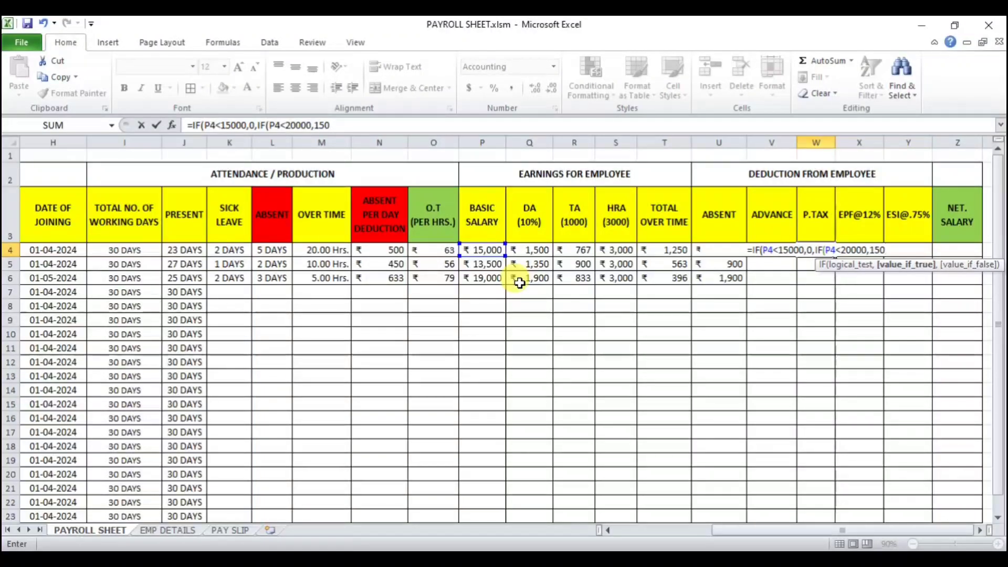
type(",")
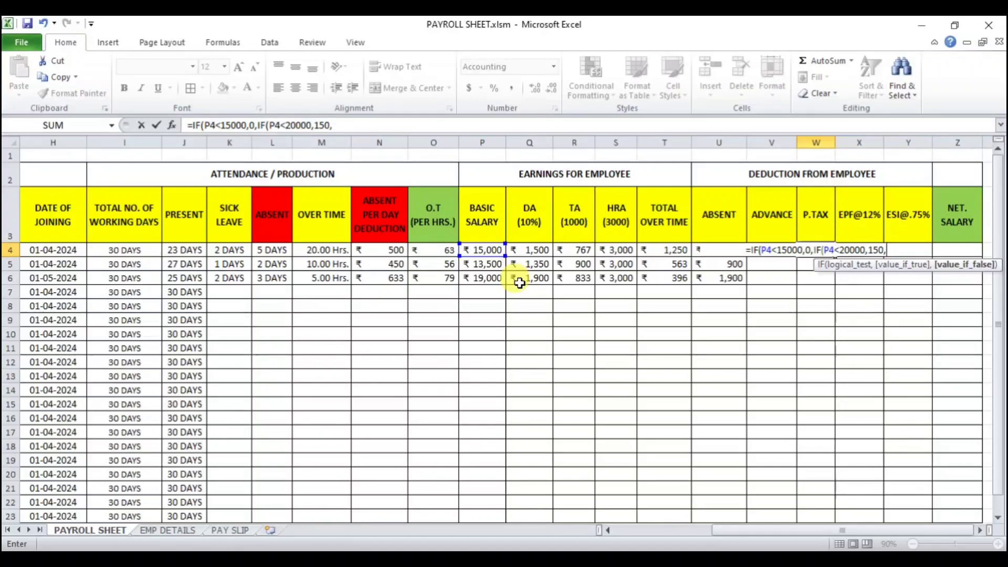
type("200")
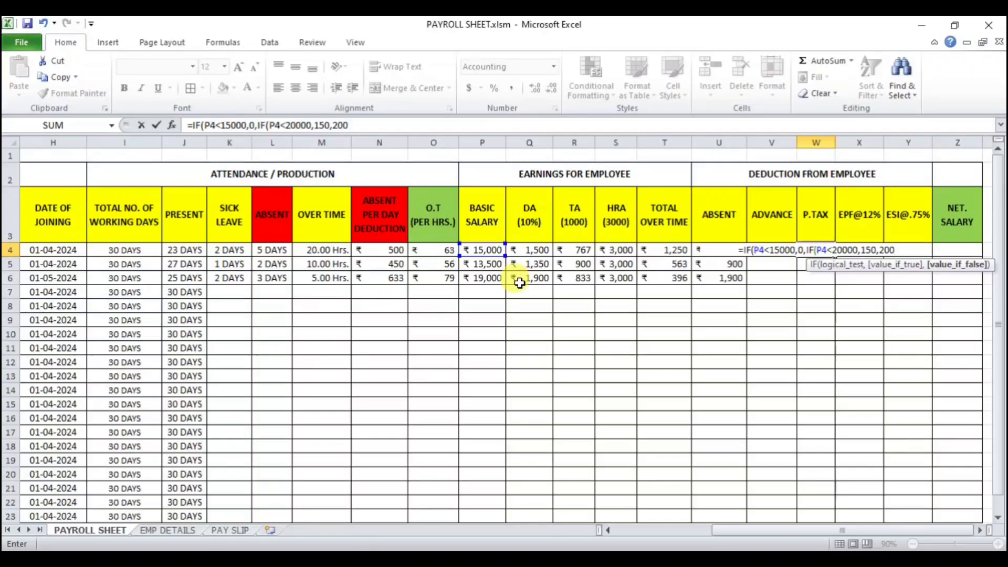
key("Return")
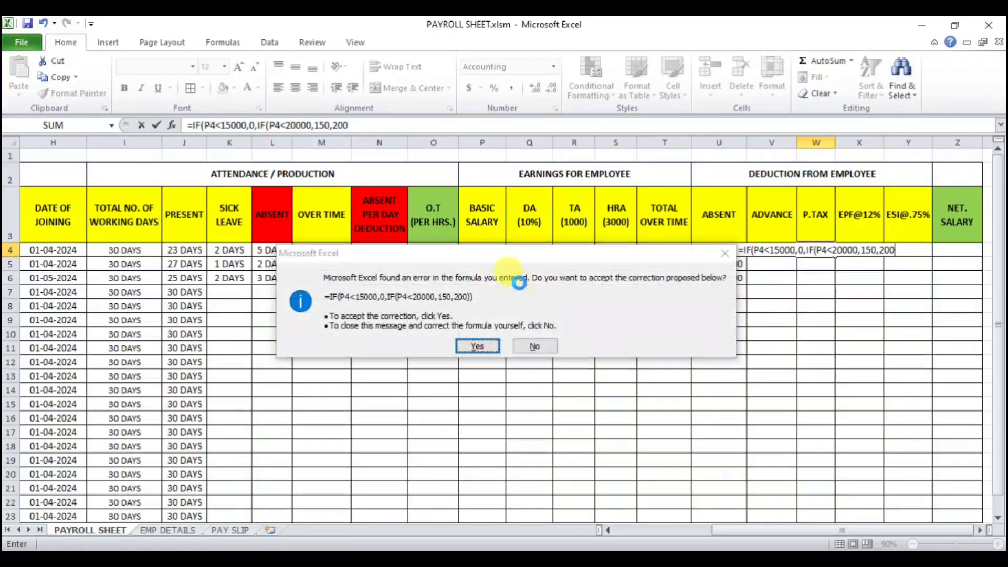
key("Return")
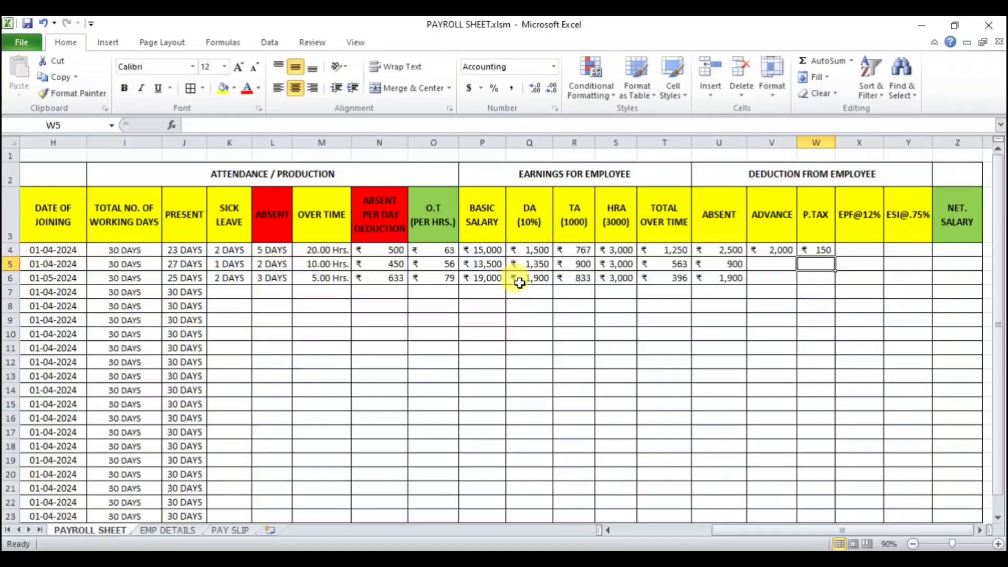
Step: Fill the professional tax formula from W4 down to W6 and check the copied formula in W5
left_click(820, 252)
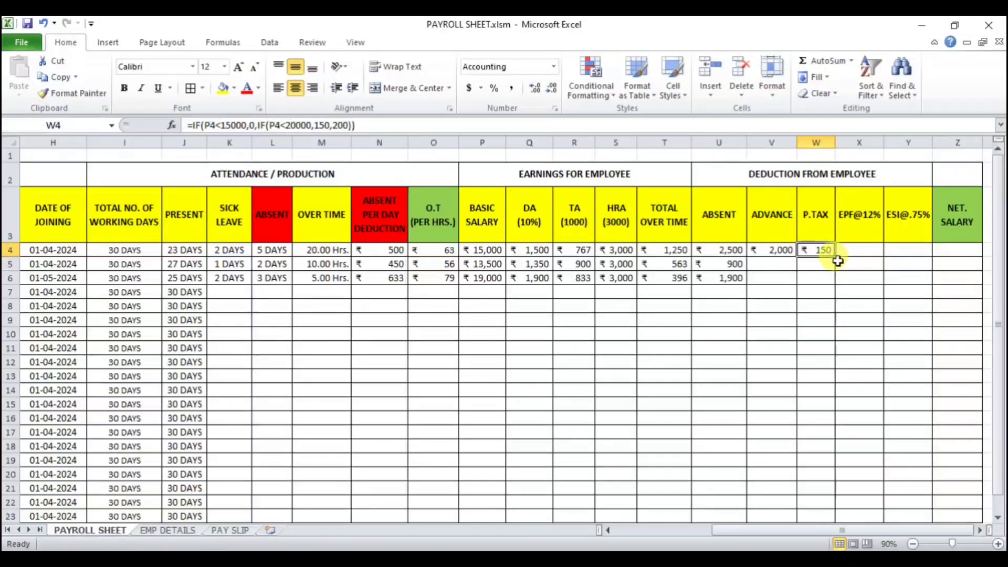
left_click_drag(835, 257, 823, 279)
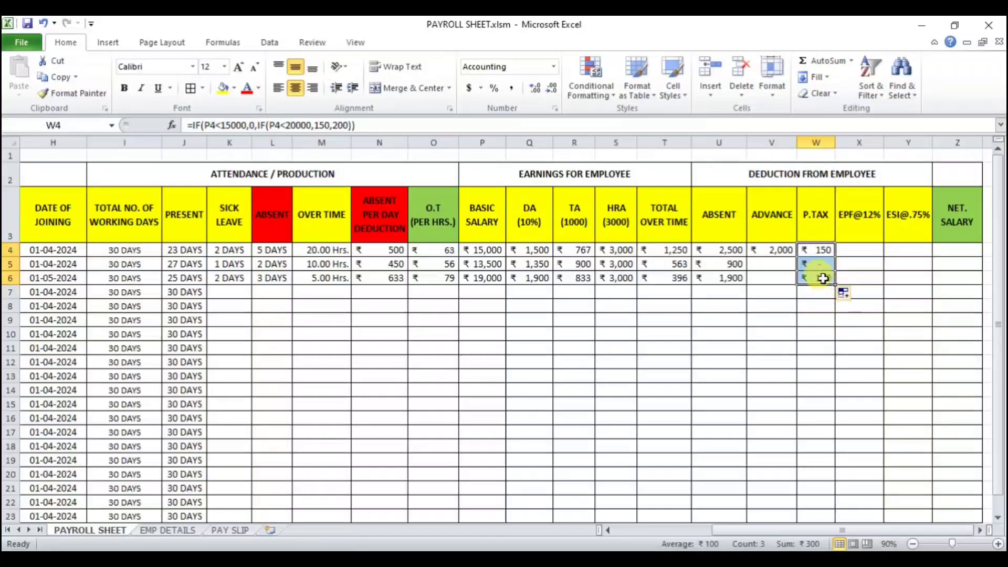
left_click(821, 264)
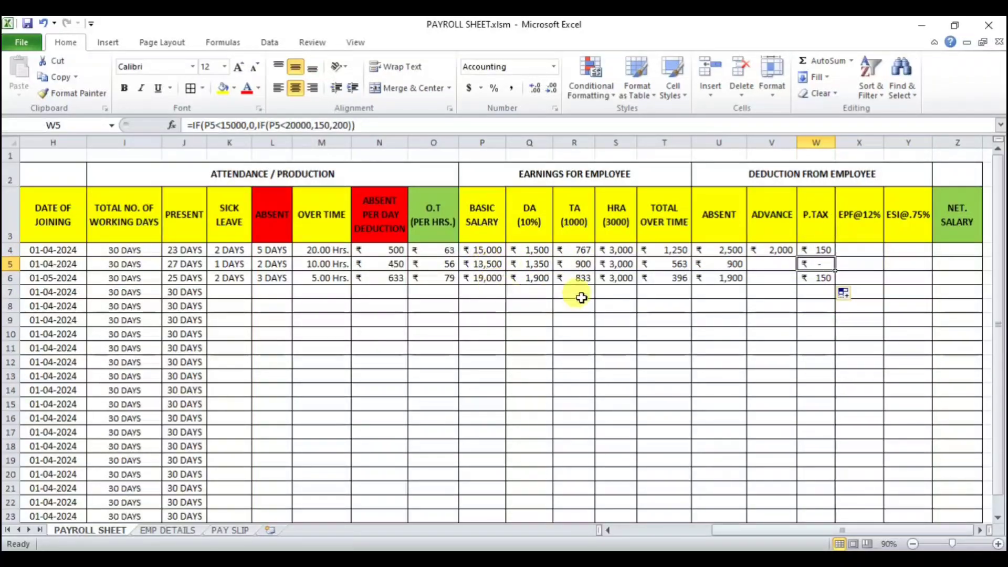
Step: Change the third employee's basic salary in EMP_DETAILS cell I6 to 21000, then return to the payroll sheet
left_click(477, 279)
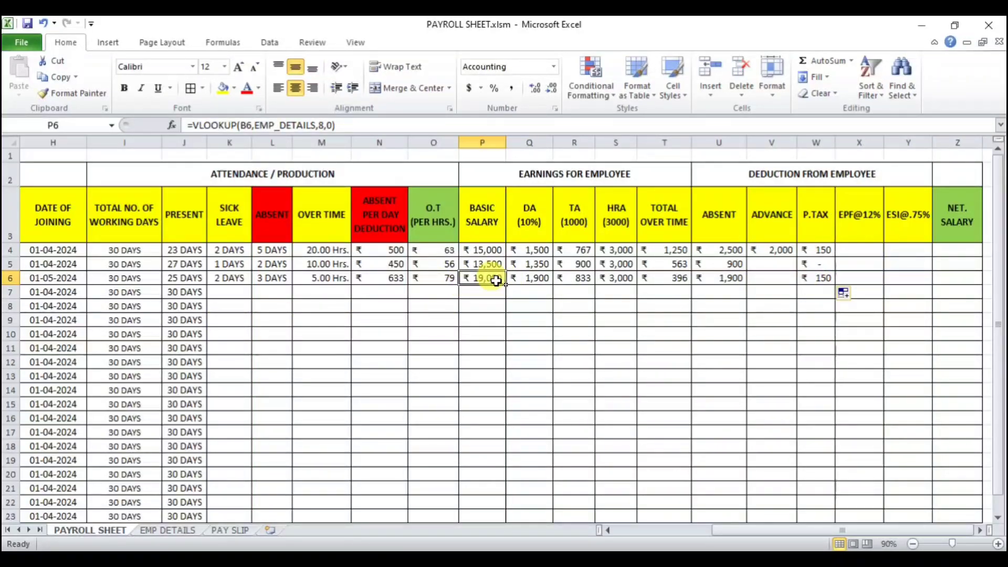
left_click(166, 530)
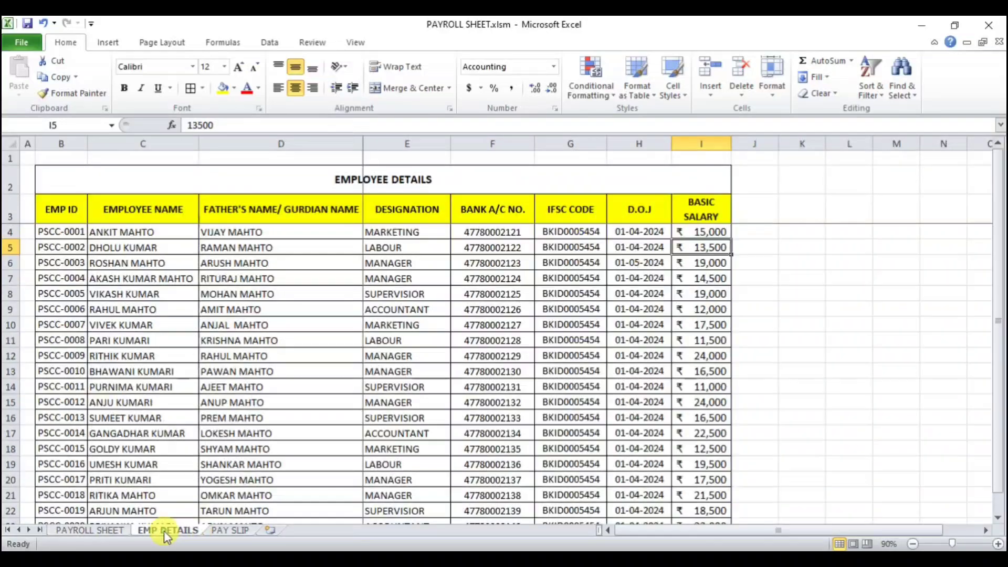
left_click(714, 261)
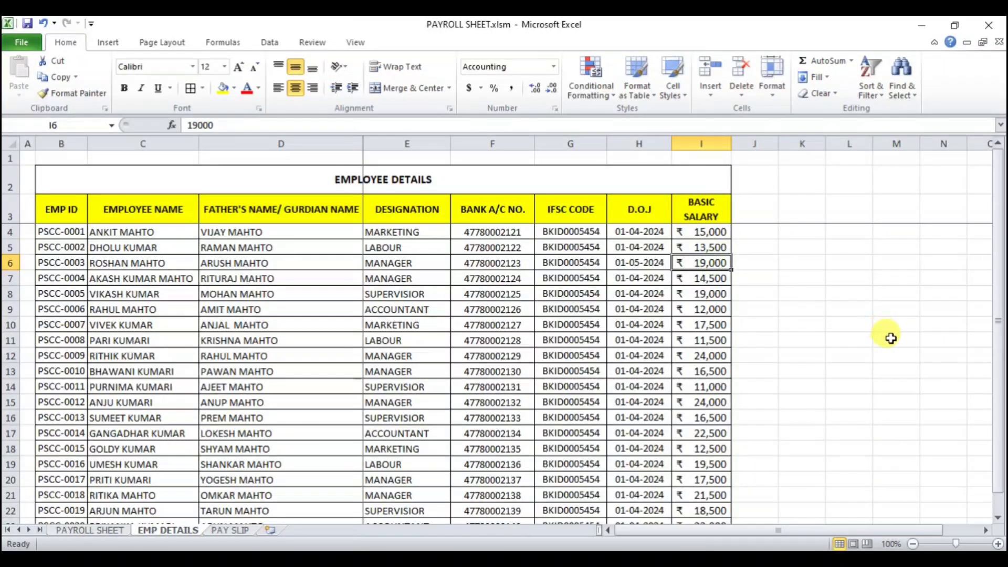
type("21")
key("Return")
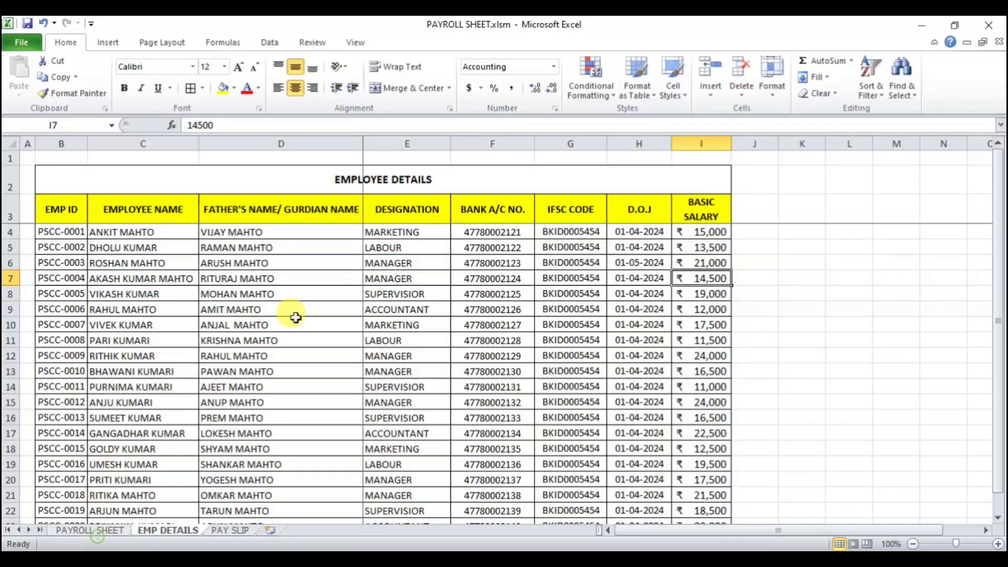
left_click(90, 530)
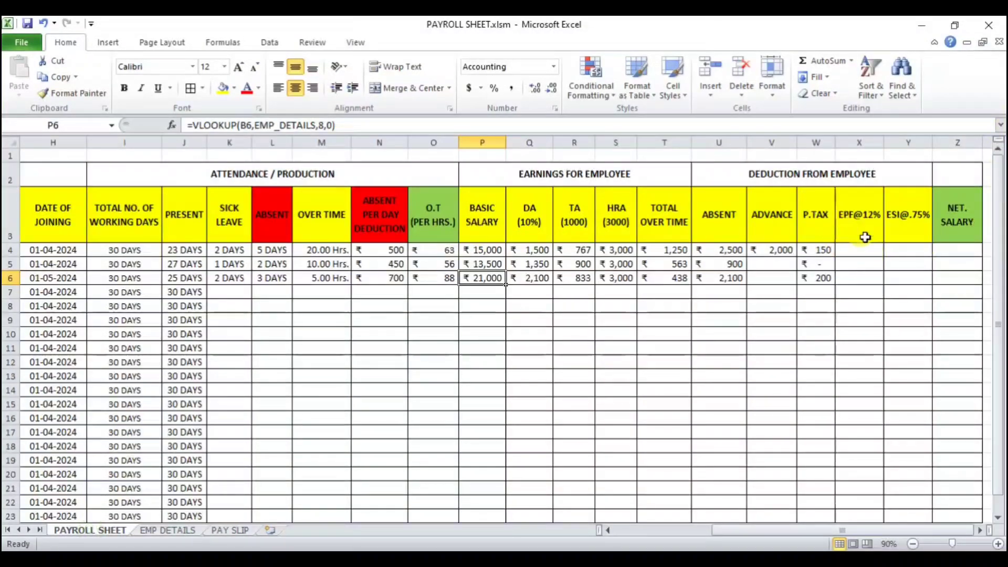
Step: Enter advances of 0 in V5 and 2500 in V6
left_click(819, 279)
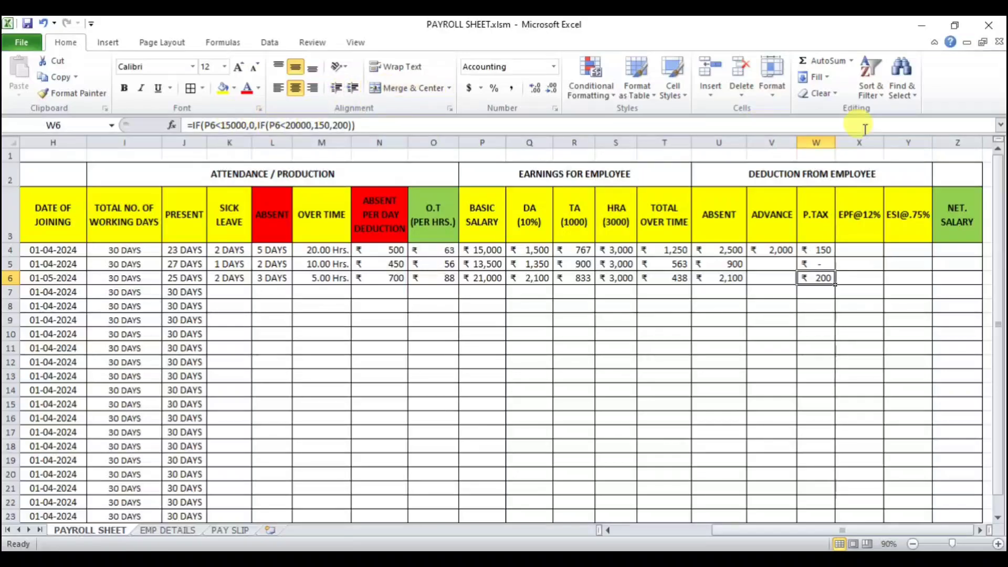
left_click(773, 263)
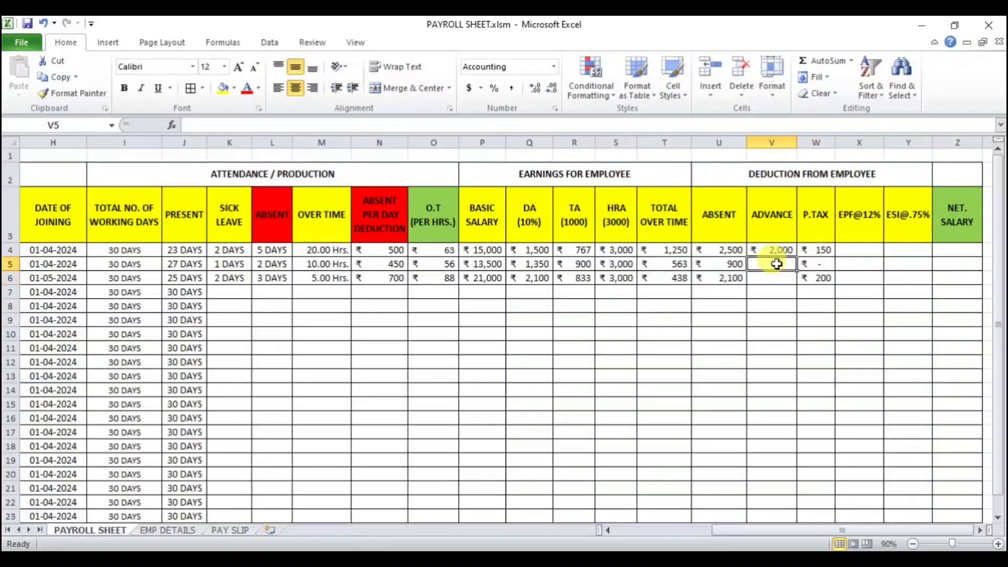
type("0")
key("Return")
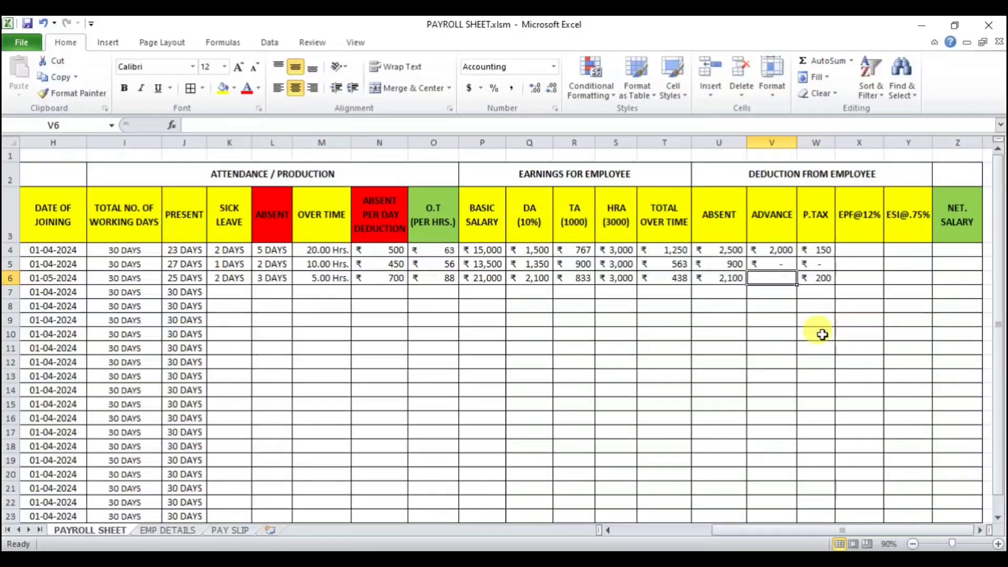
type("2500")
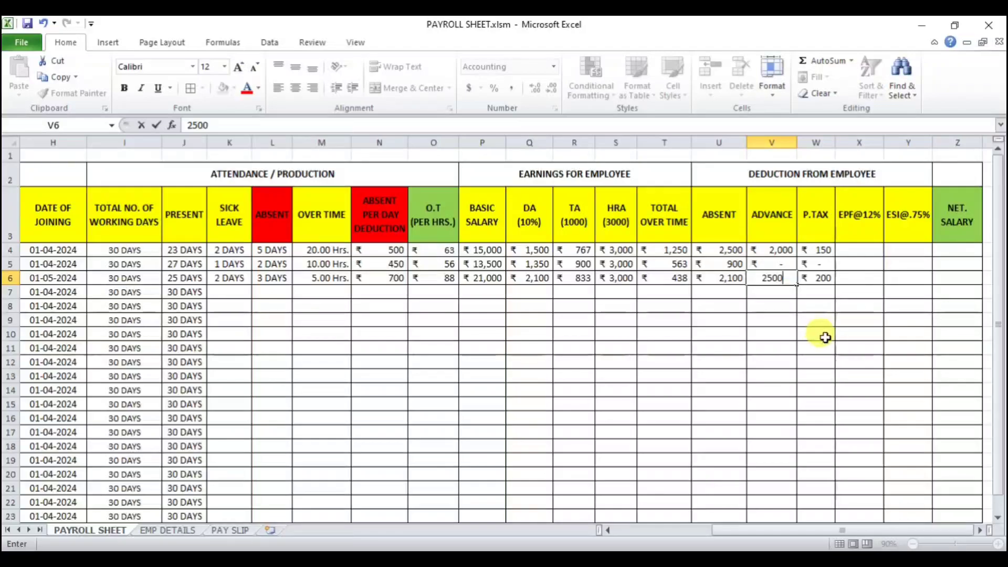
key("Return")
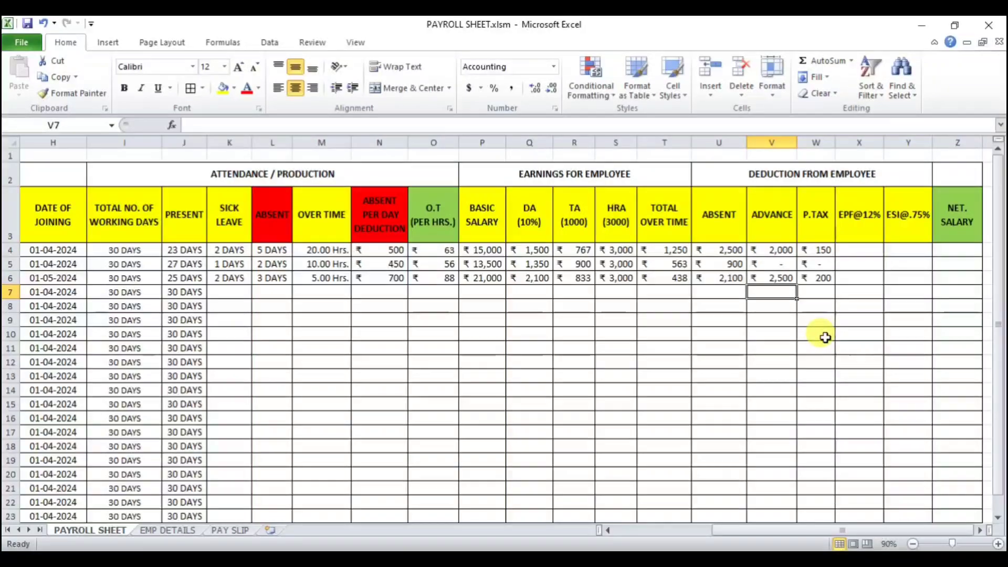
left_click(853, 252)
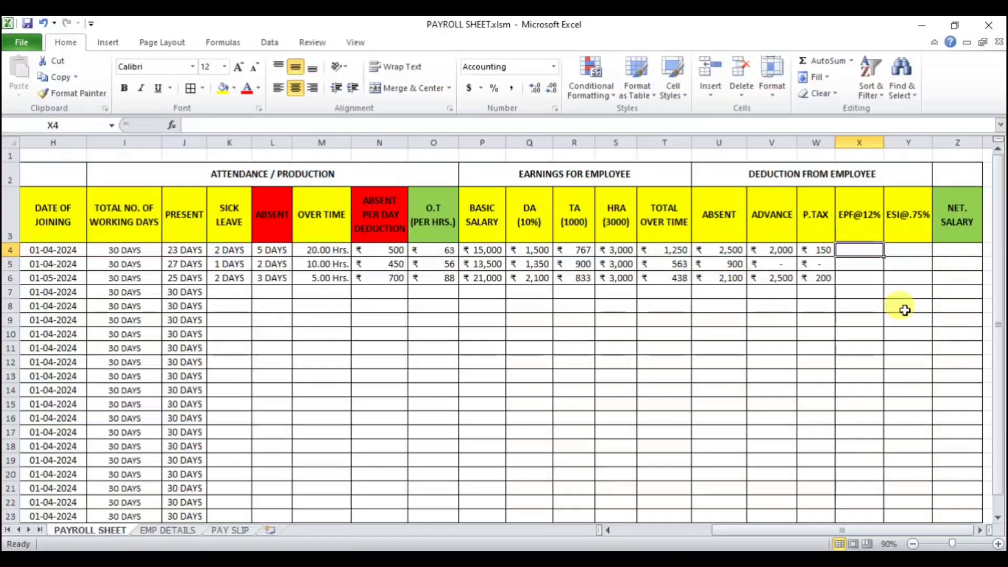
type("=")
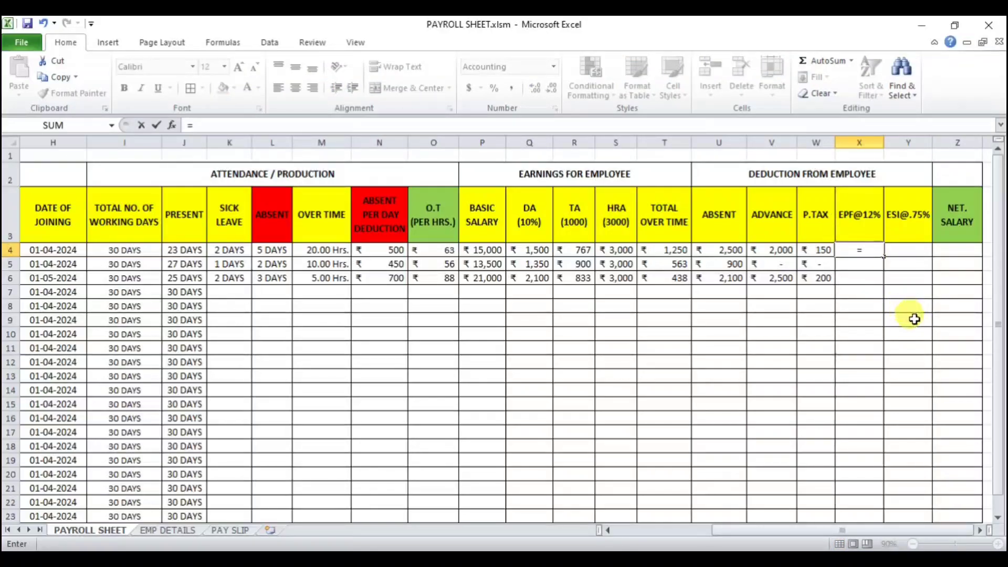
key("Return")
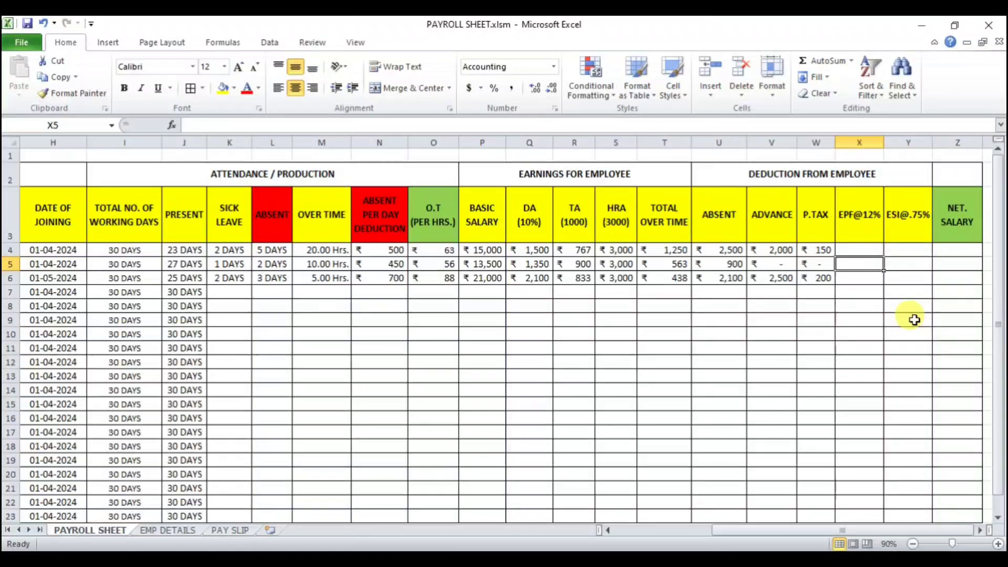
Step: Enter =IF((P4+Q4)<15000,(P4+Q4)*12%,1800) in X4 to calculate the EPF deduction
key("Up")
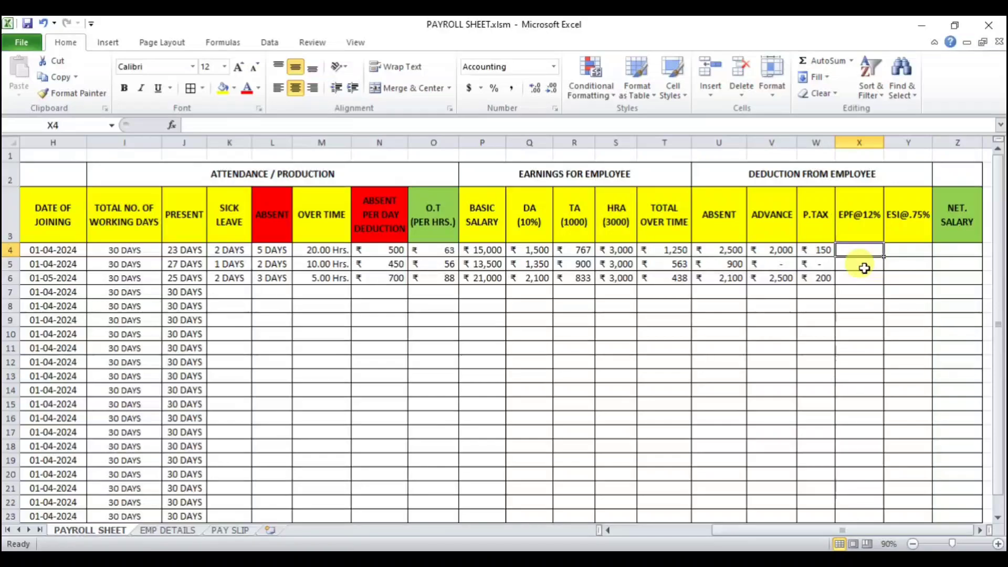
type("=IF")
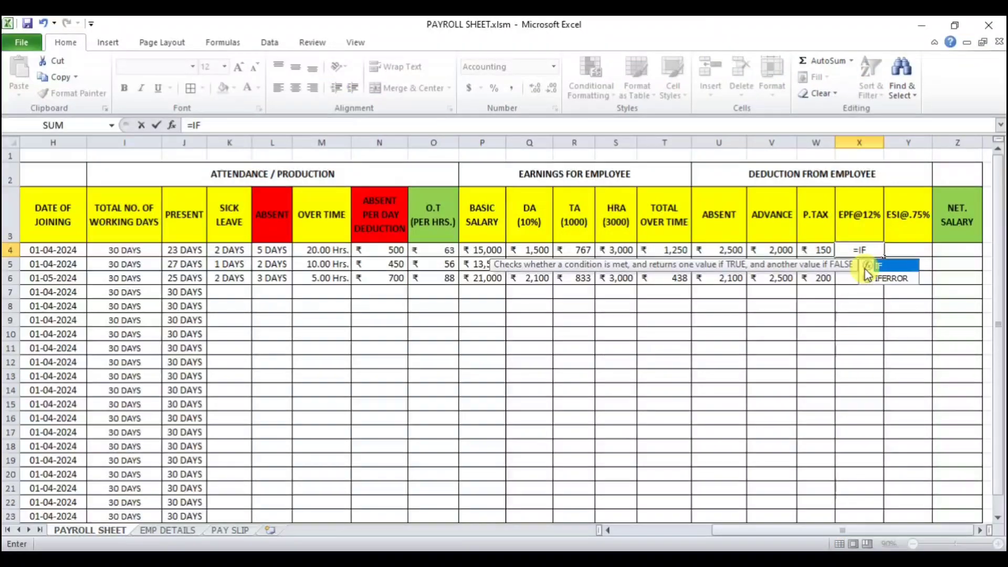
double_click(865, 268)
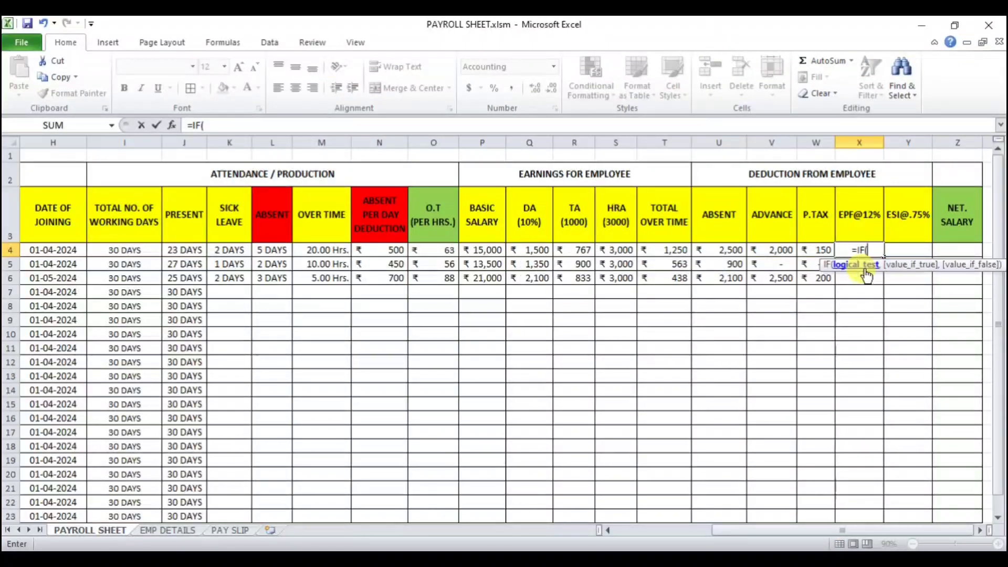
left_click(491, 254)
type("+")
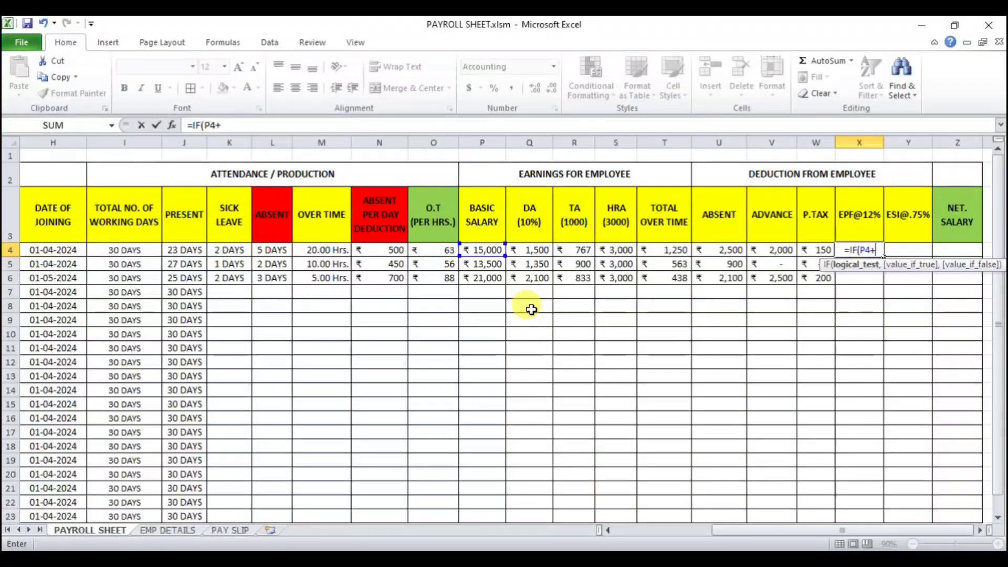
left_click(528, 254)
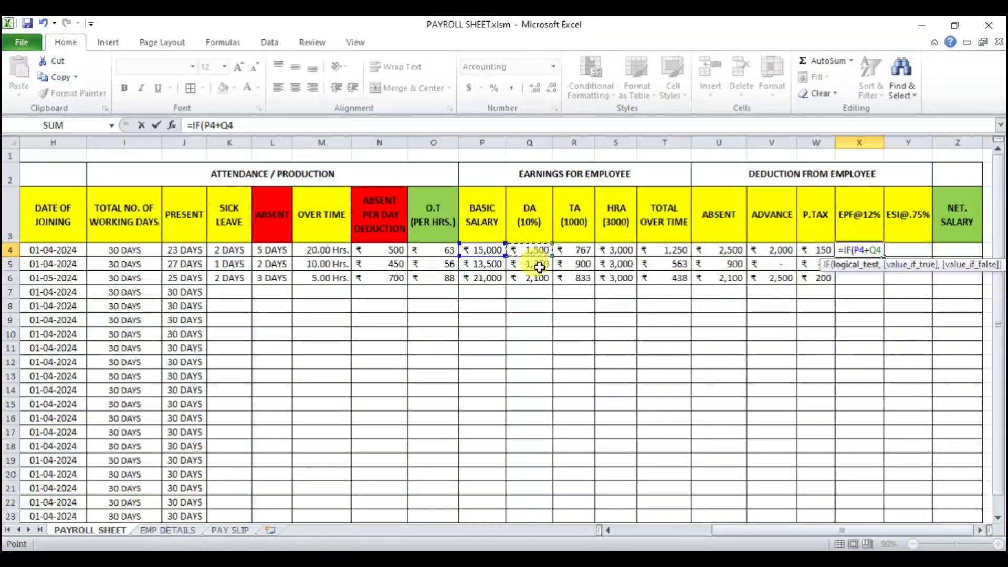
type(")")
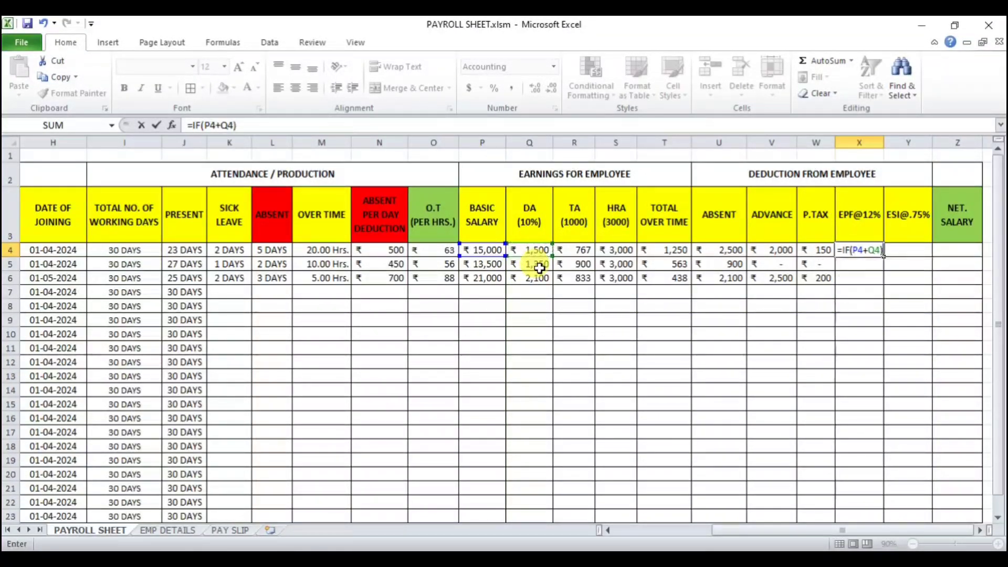
left_click(205, 126)
type("(")
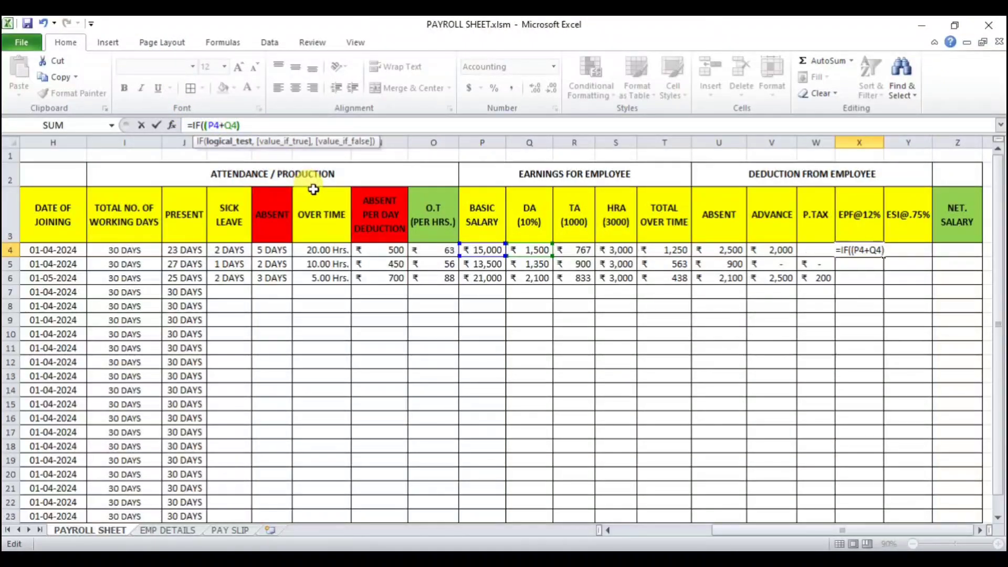
left_click(271, 127)
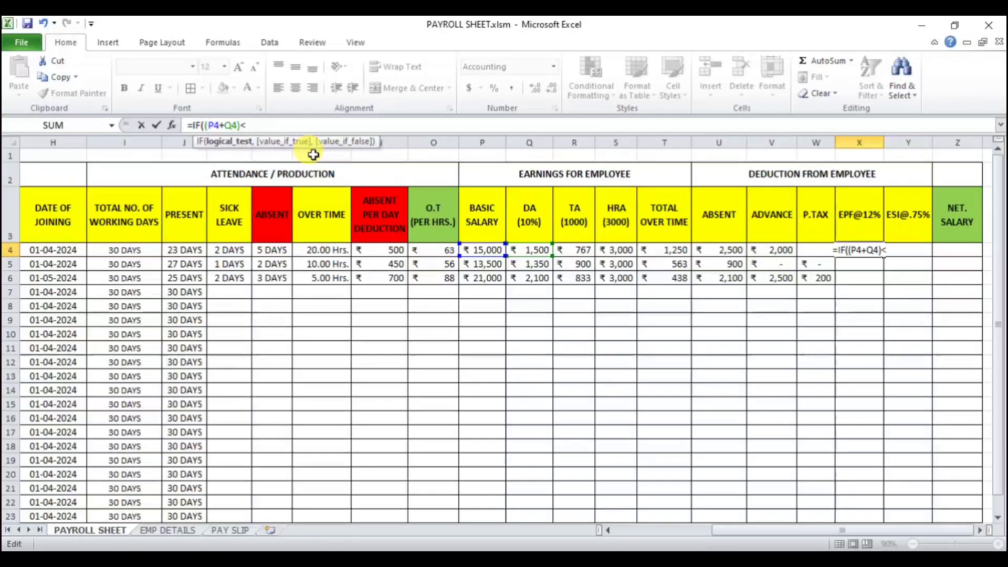
type("<15000")
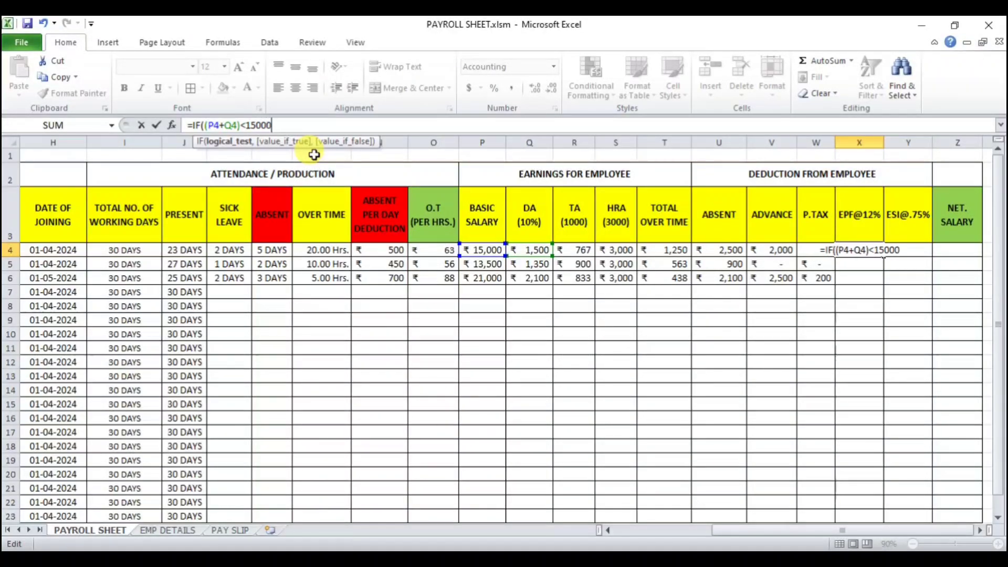
type(",")
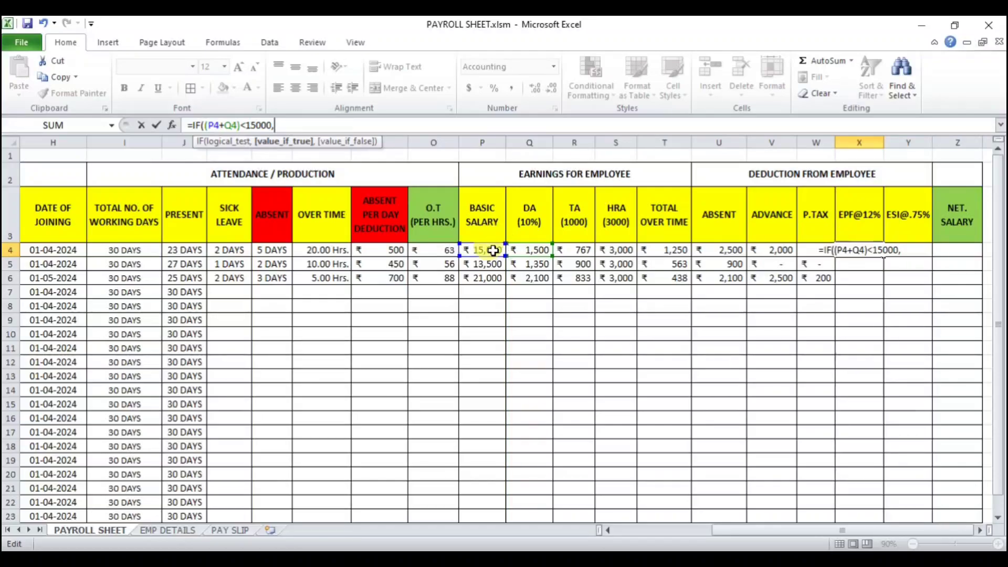
type("(")
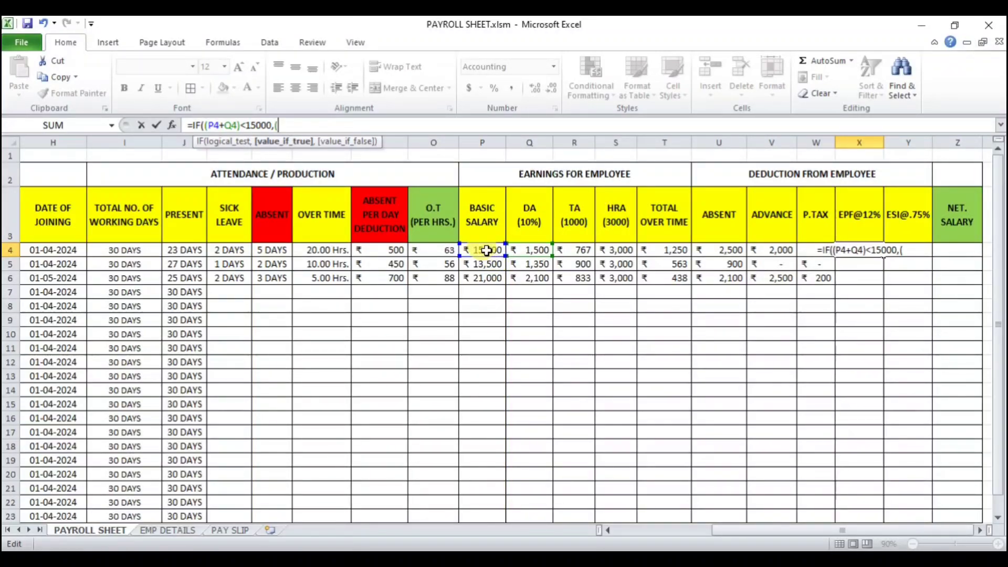
left_click(487, 251)
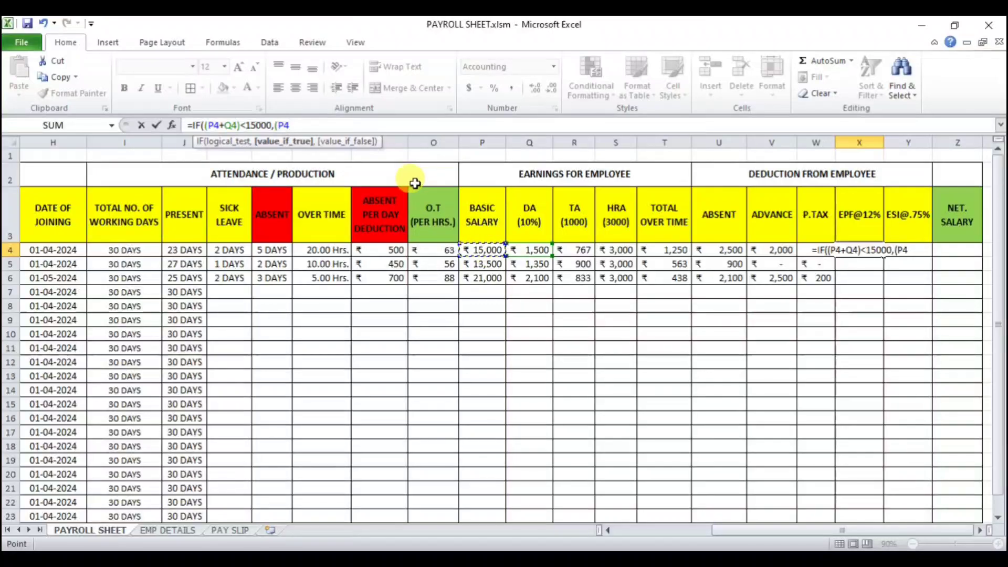
type("+")
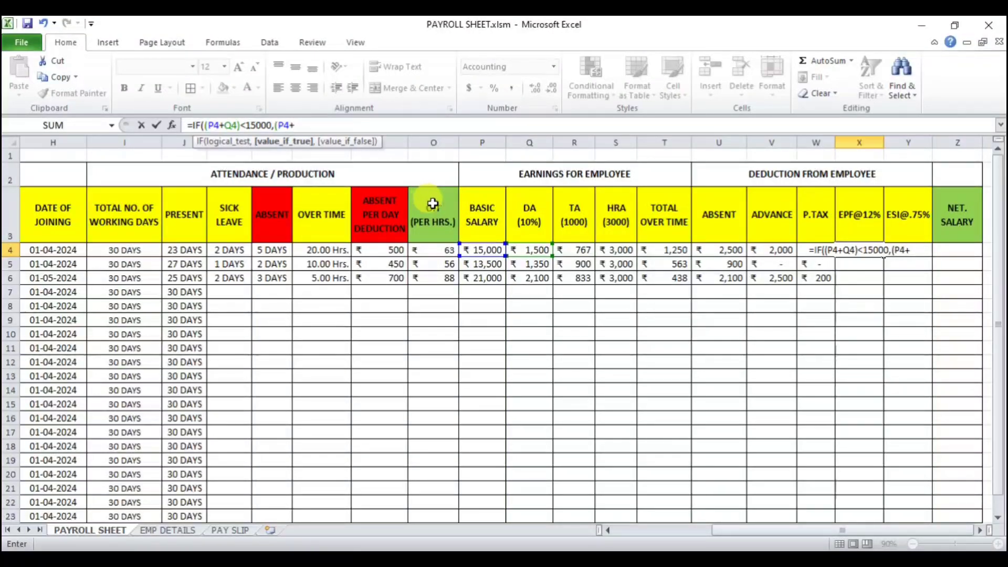
left_click(530, 251)
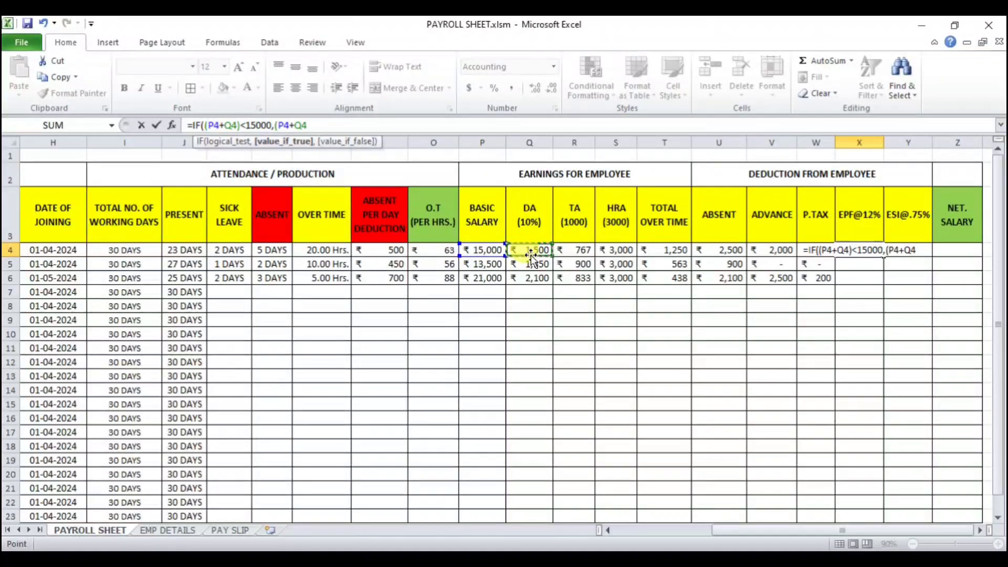
type(")")
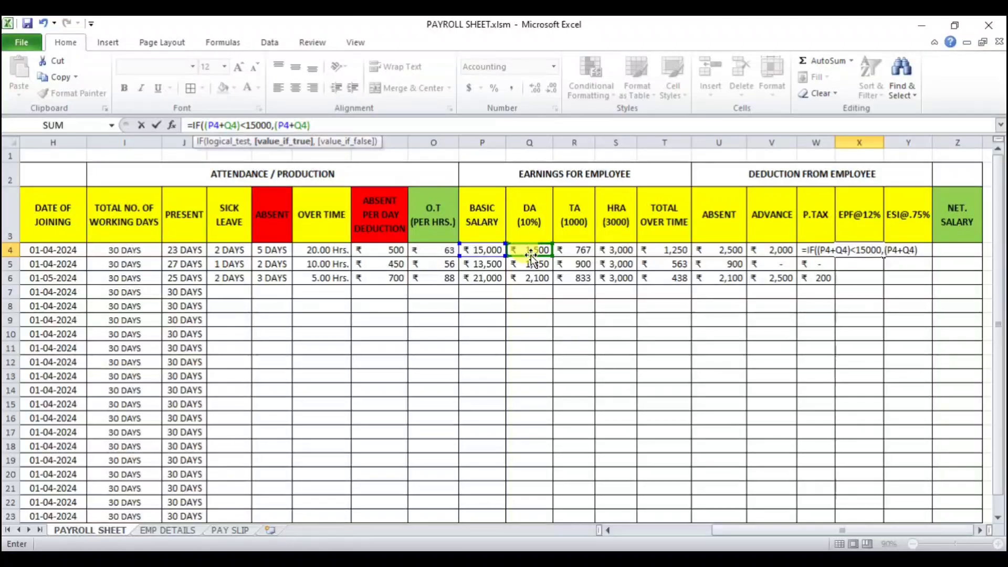
type("*12")
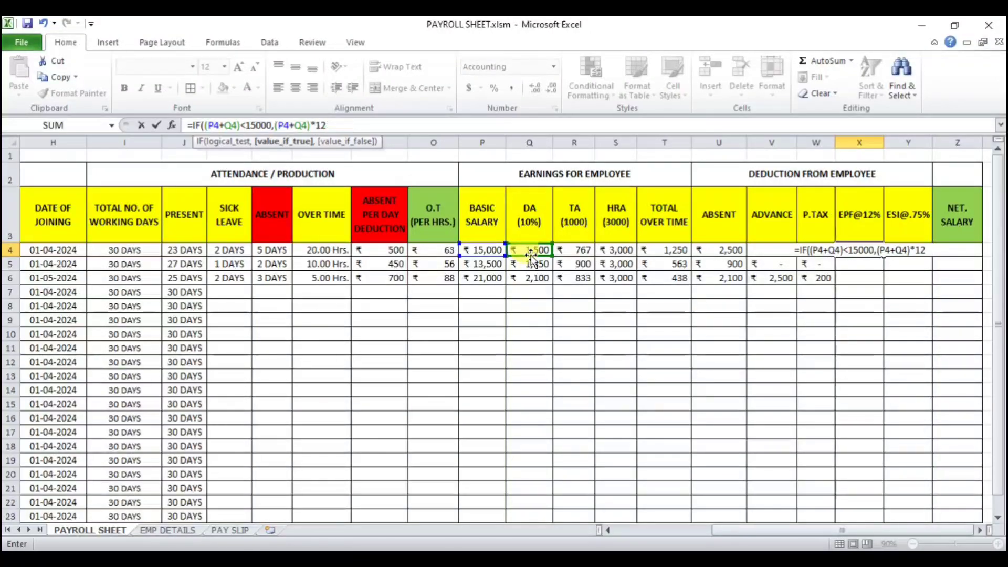
type("%,")
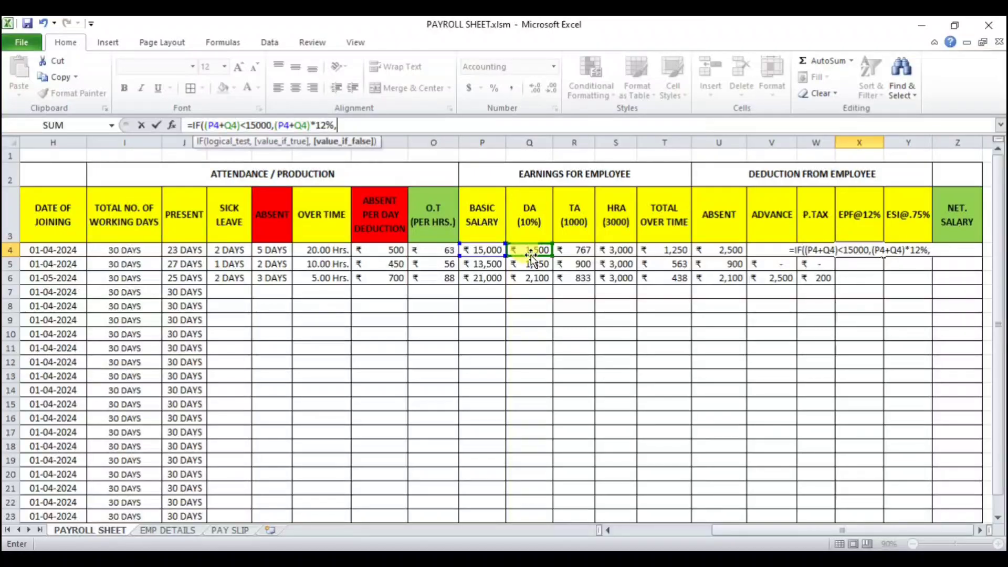
type("1800")
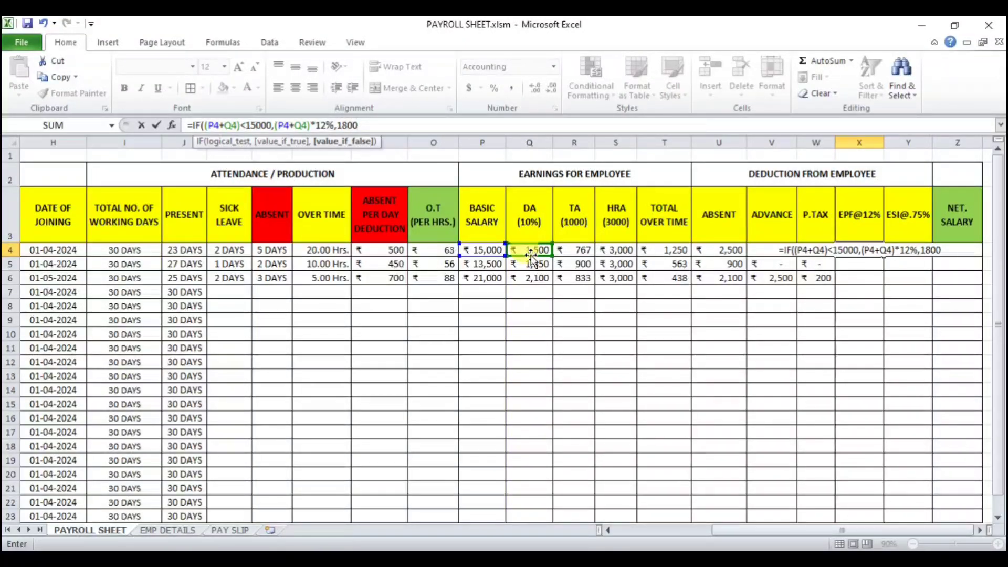
key("Return")
key("Return")
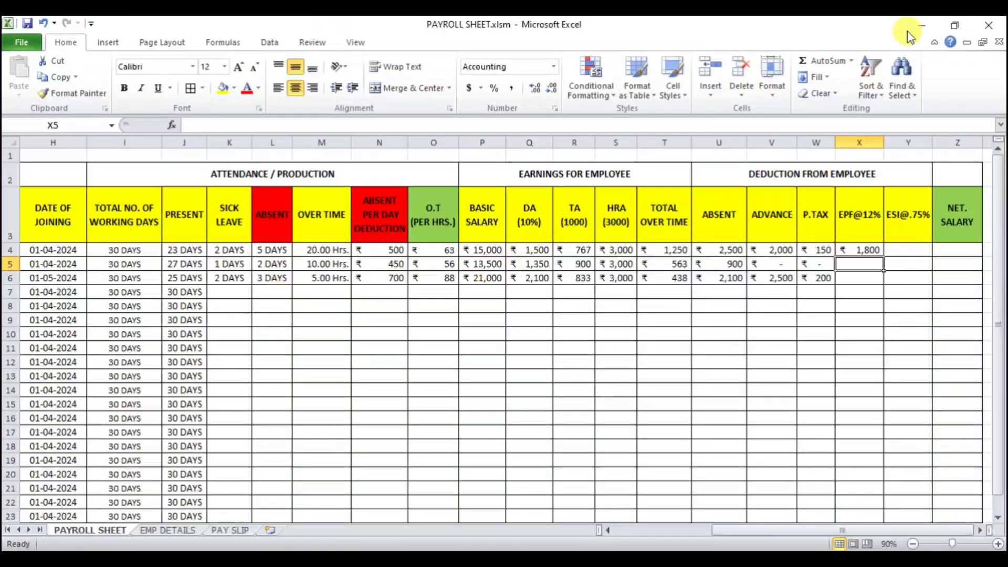
Step: Fill the EPF formula from X4 down to X6 and check the copied formulas against the basic salary and DA in rows 5 and 6
left_click(867, 250)
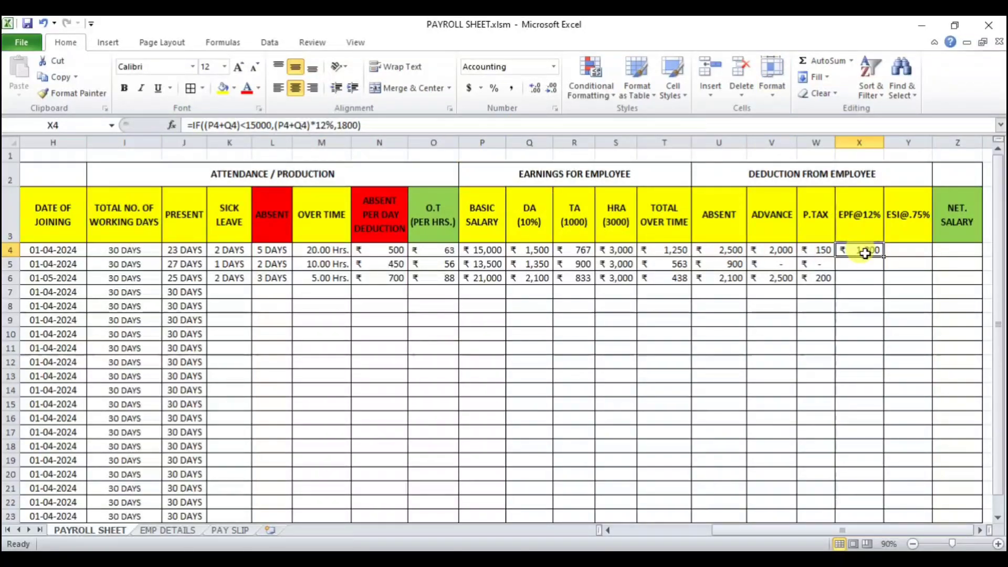
left_click_drag(884, 257, 884, 286)
key("Down")
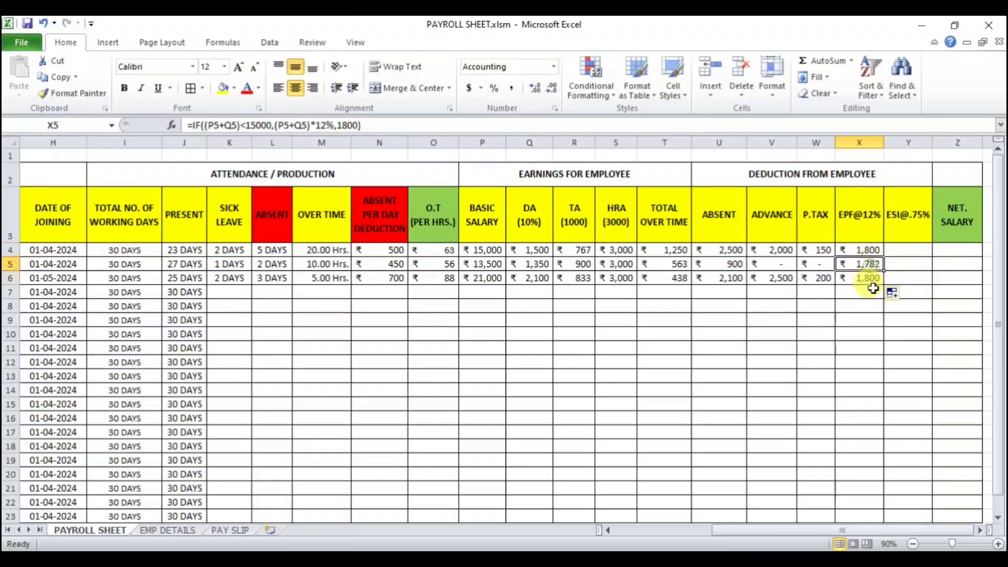
left_click_drag(486, 265, 530, 264)
left_click(493, 332)
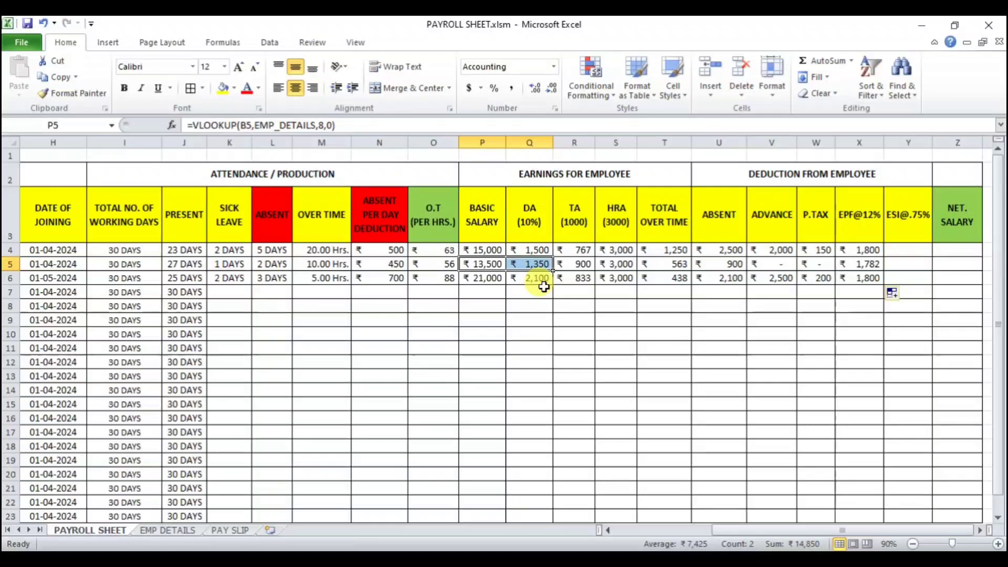
left_click(864, 264)
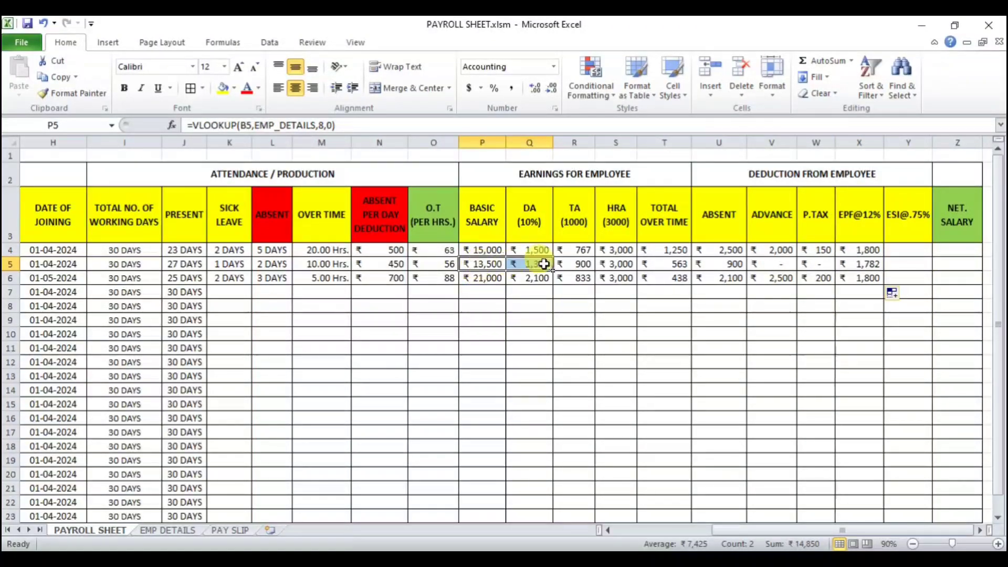
left_click(861, 264)
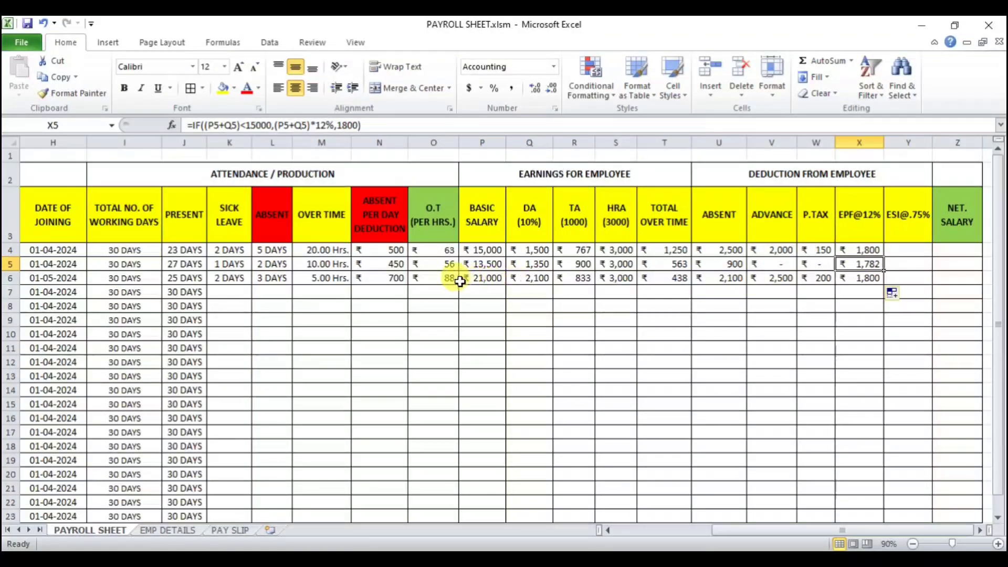
left_click_drag(482, 279, 517, 276)
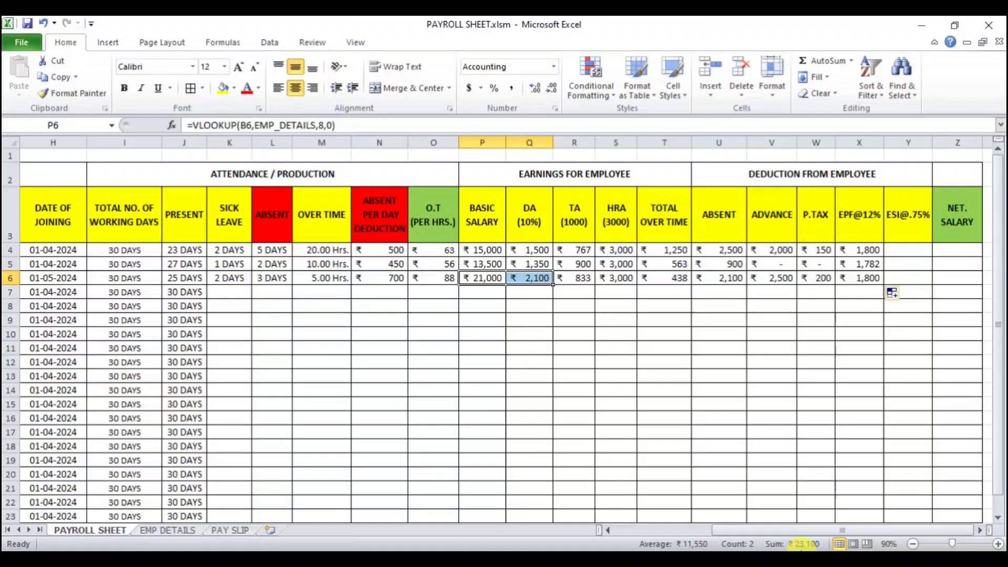
left_click(869, 282)
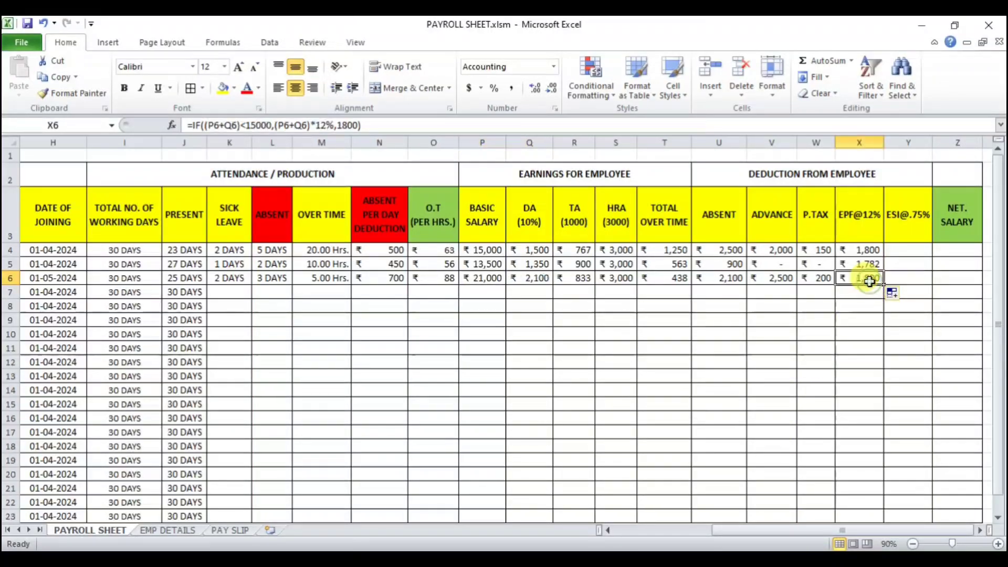
Step: Enter =IF(SUM(P4:T4)<21000,SUM(P4:T4)*.75%,0) in Y4 to calculate the ESI deduction
left_click(898, 252)
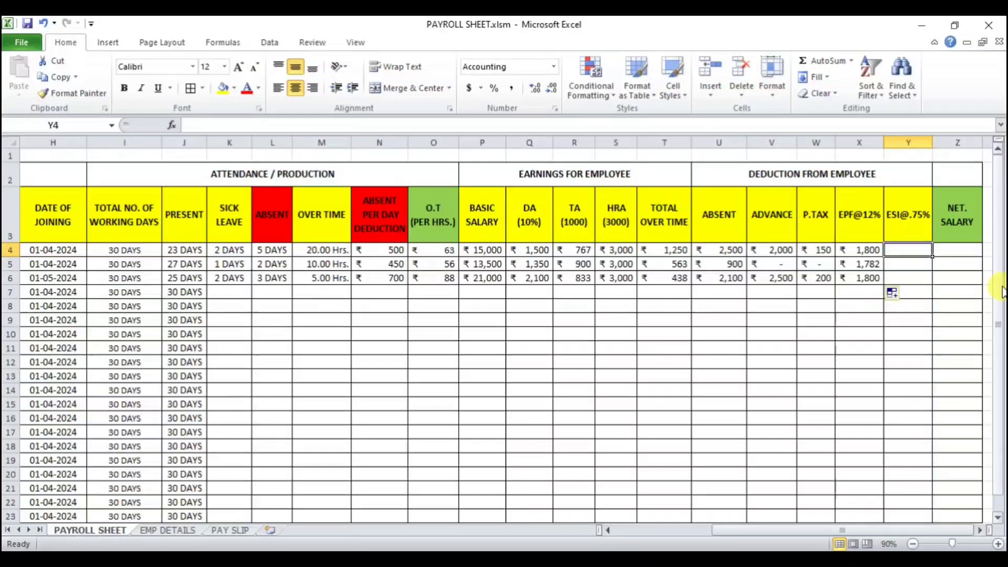
type("=")
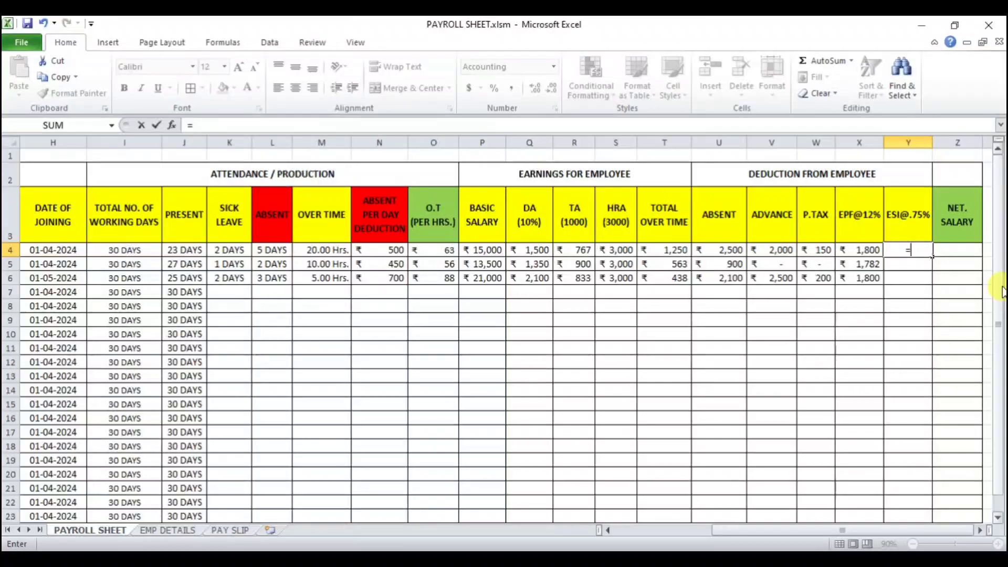
type("IF")
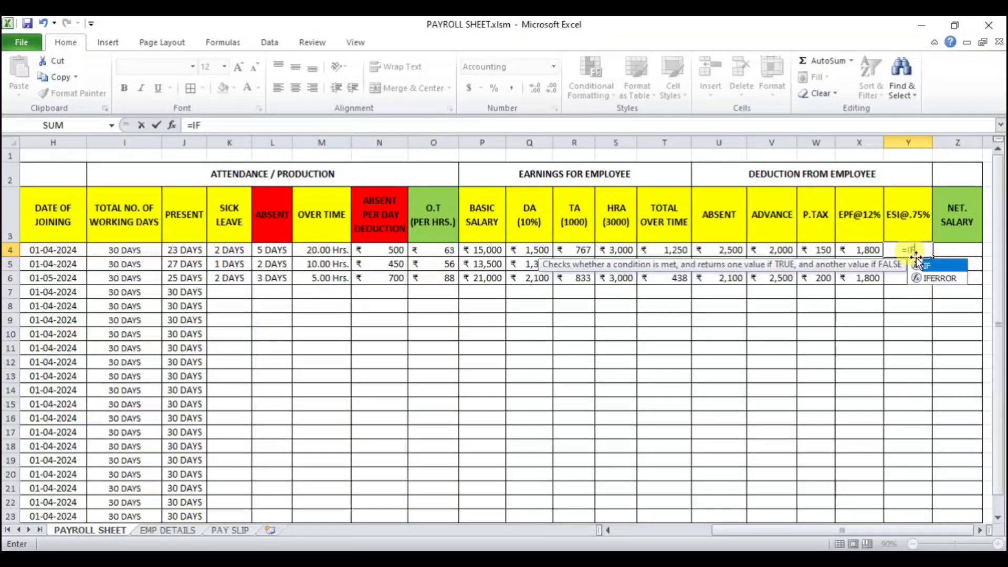
type("(")
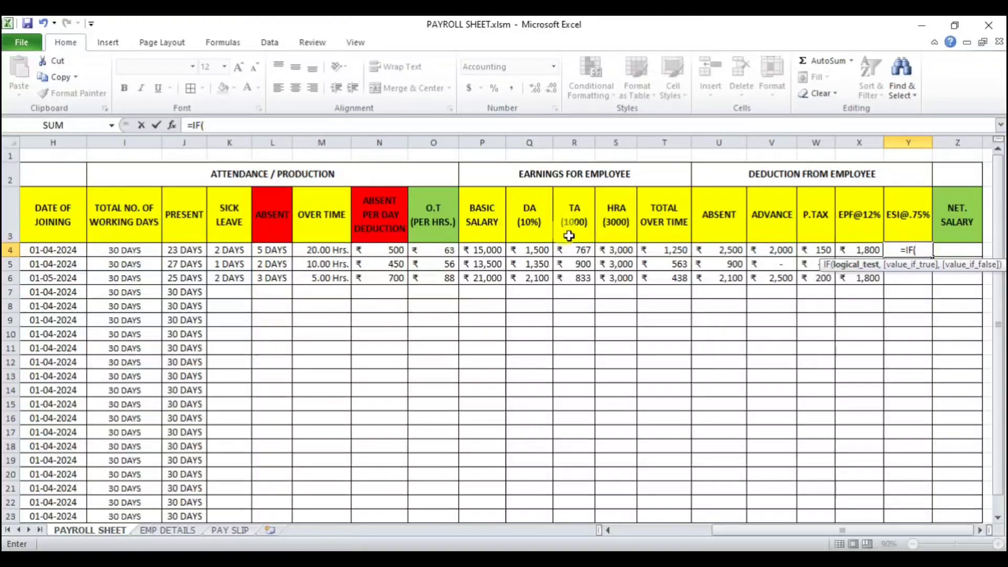
type("SUM")
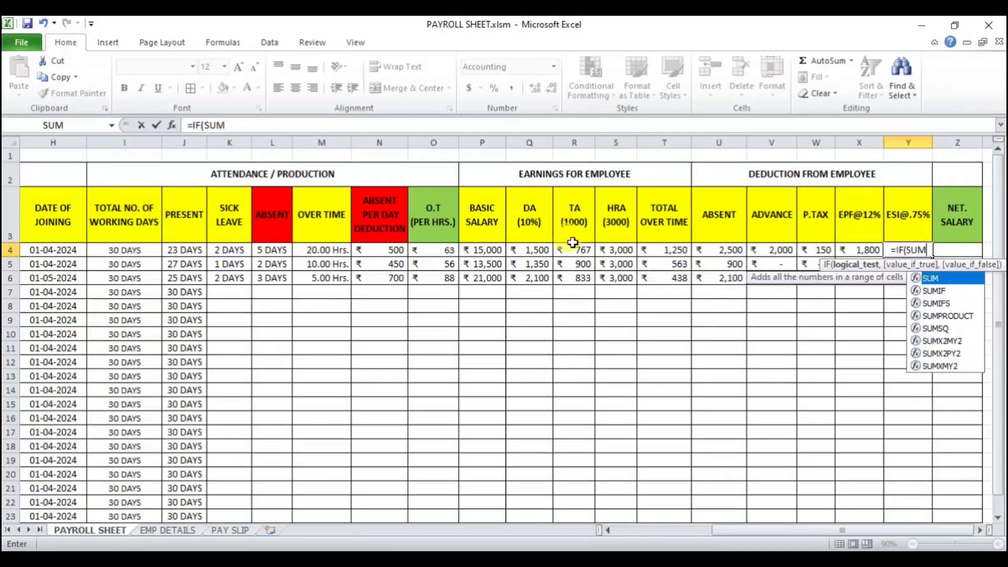
type("(")
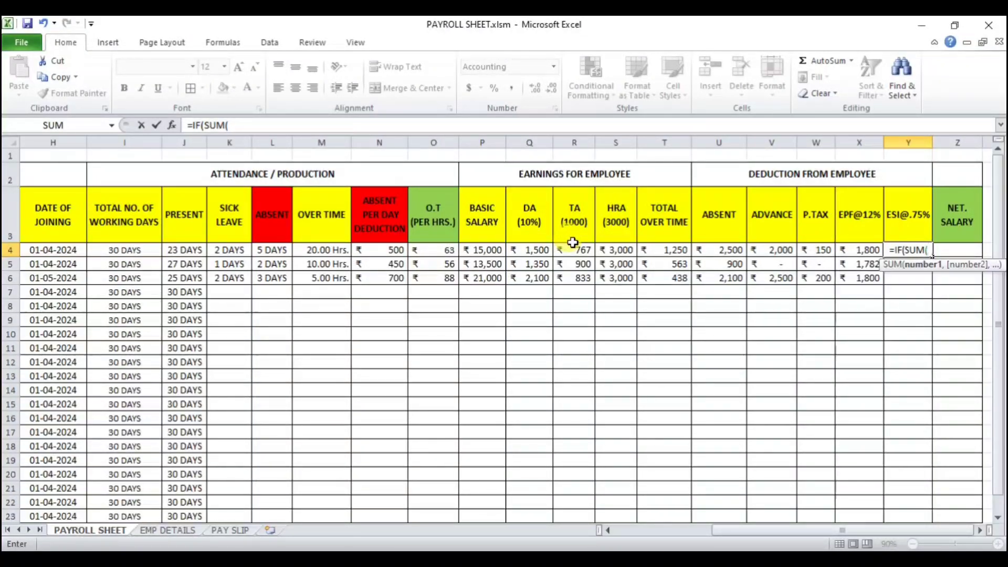
left_click(484, 251)
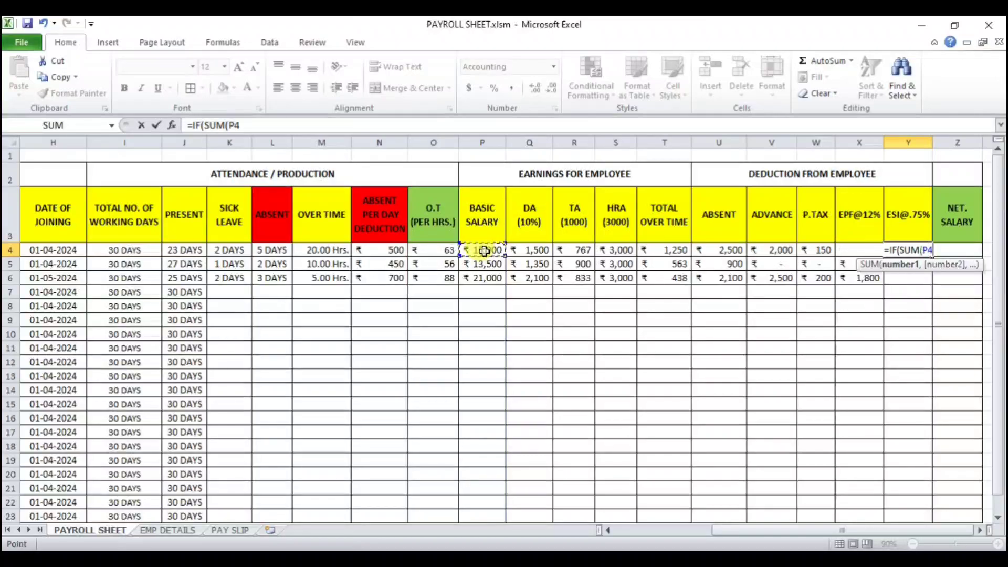
left_click_drag(484, 251, 662, 261)
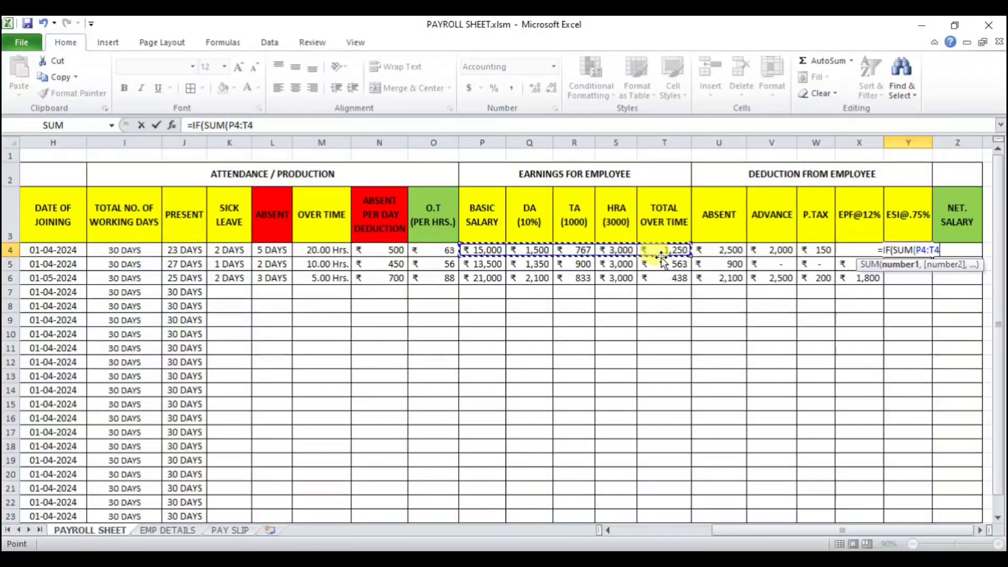
type(")")
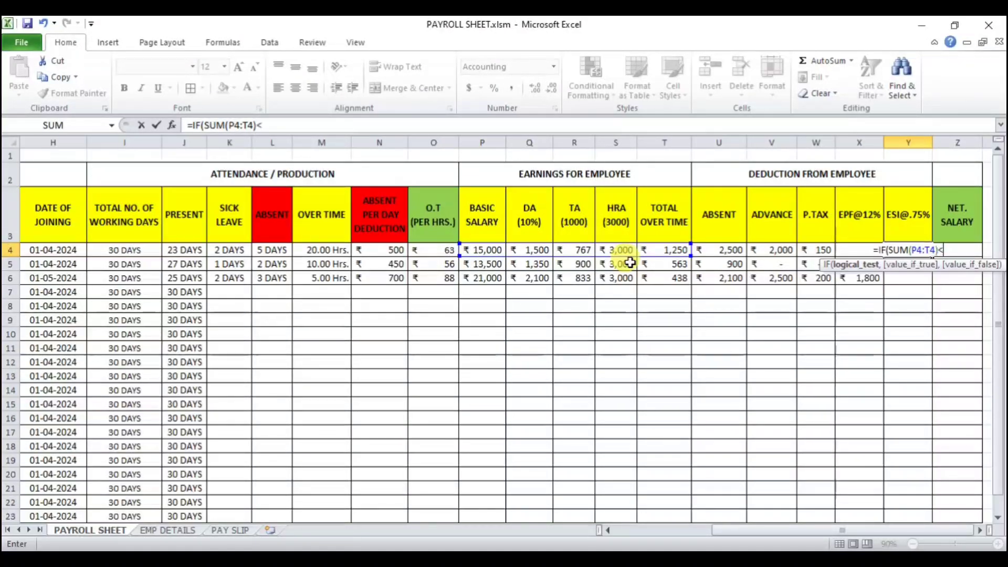
type("<21000,")
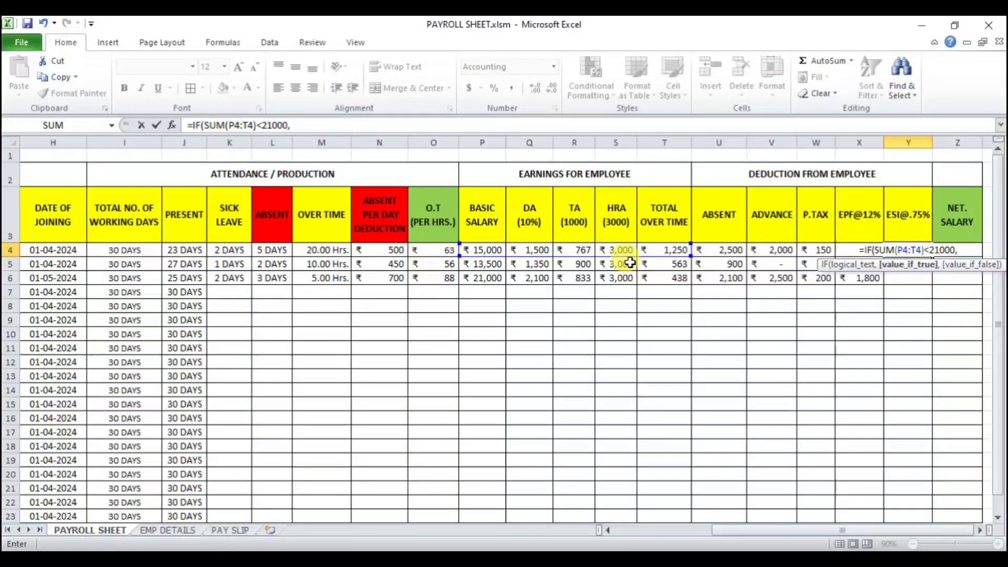
type("SUM")
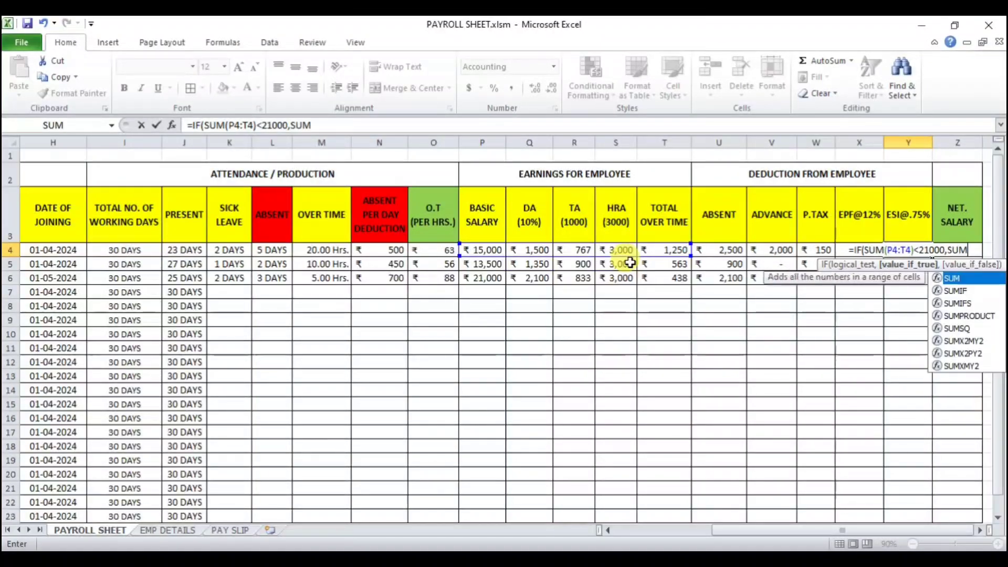
type("(")
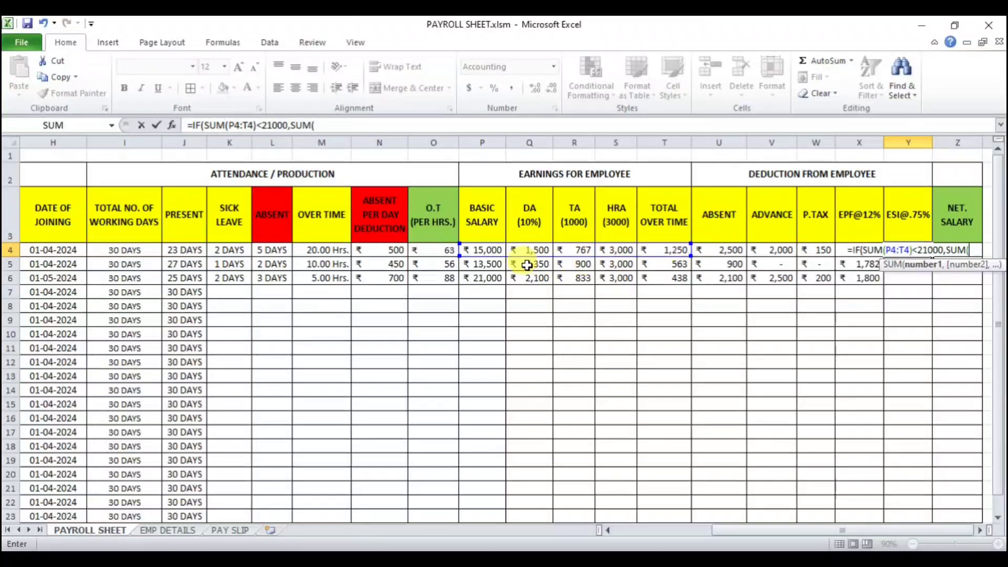
left_click_drag(484, 251, 665, 249)
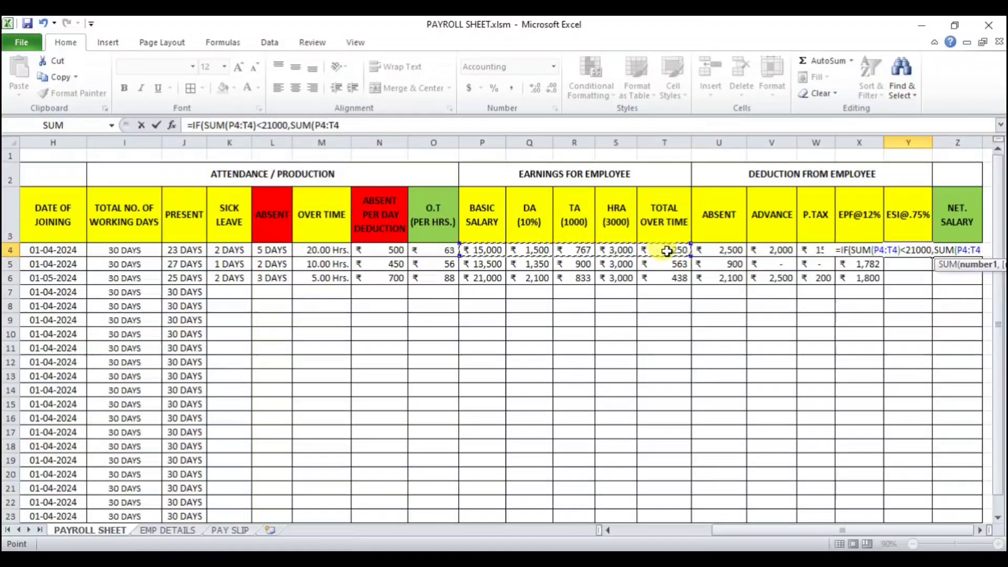
type(")")
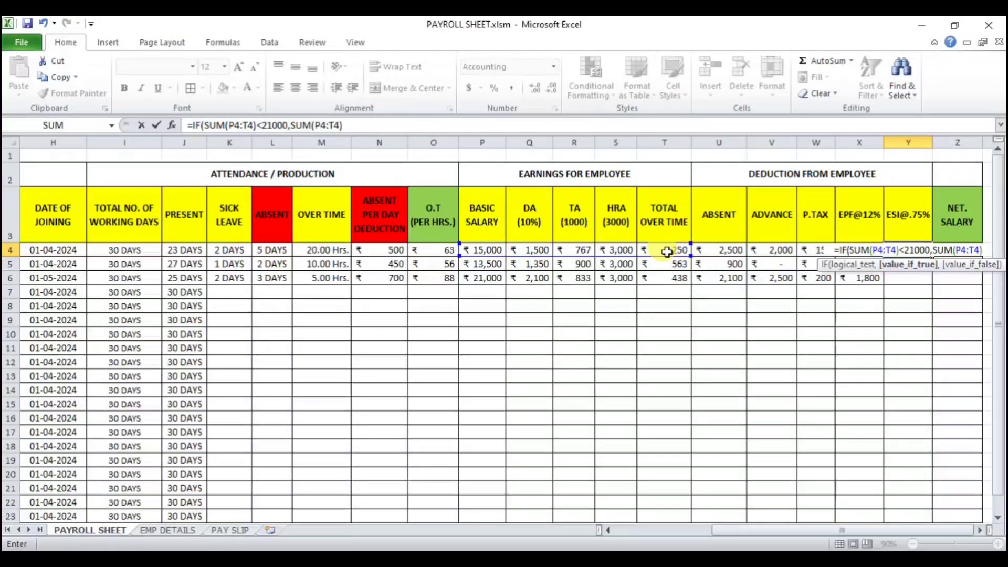
type("*")
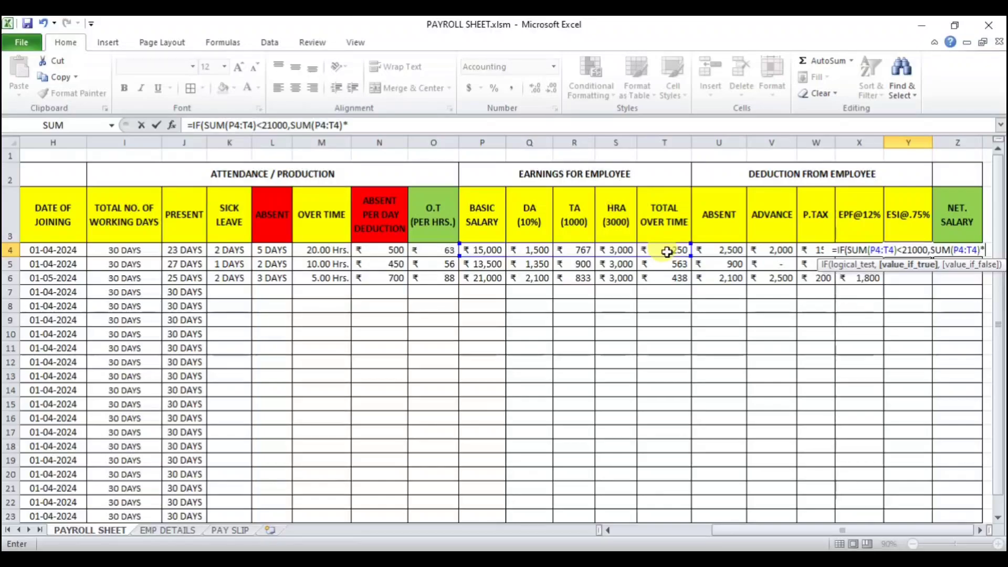
type(".75")
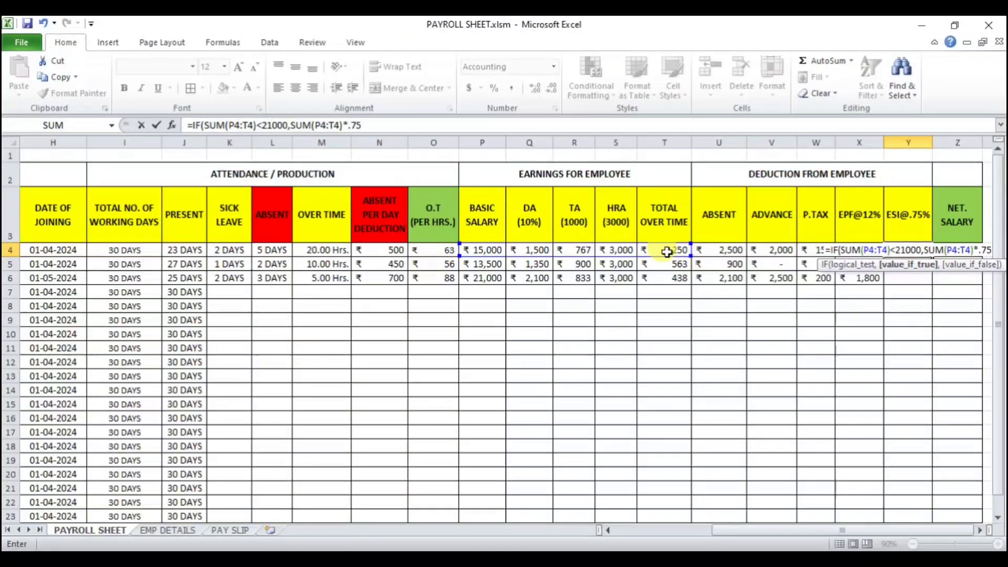
type("%")
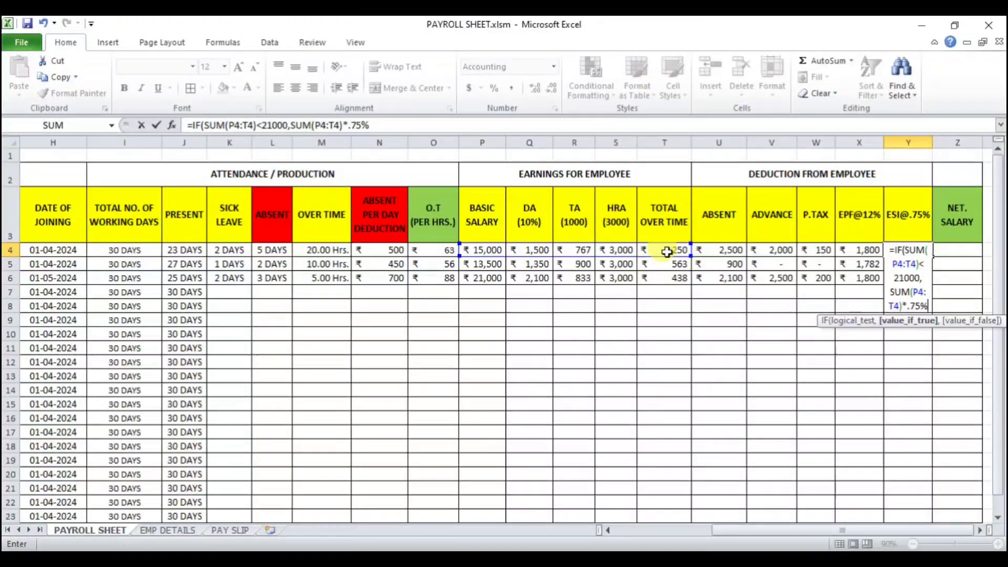
type(",0")
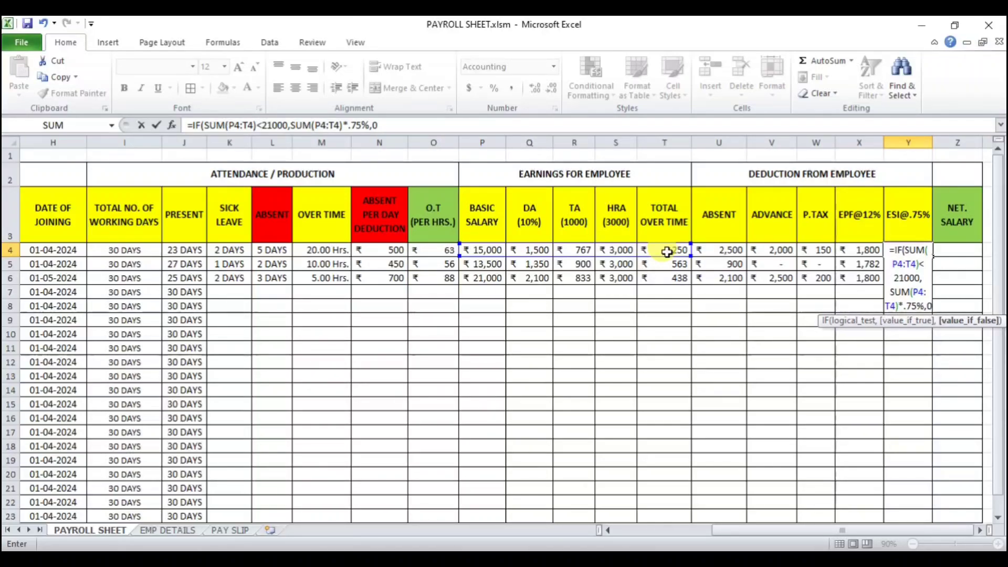
key("Return")
key("Return")
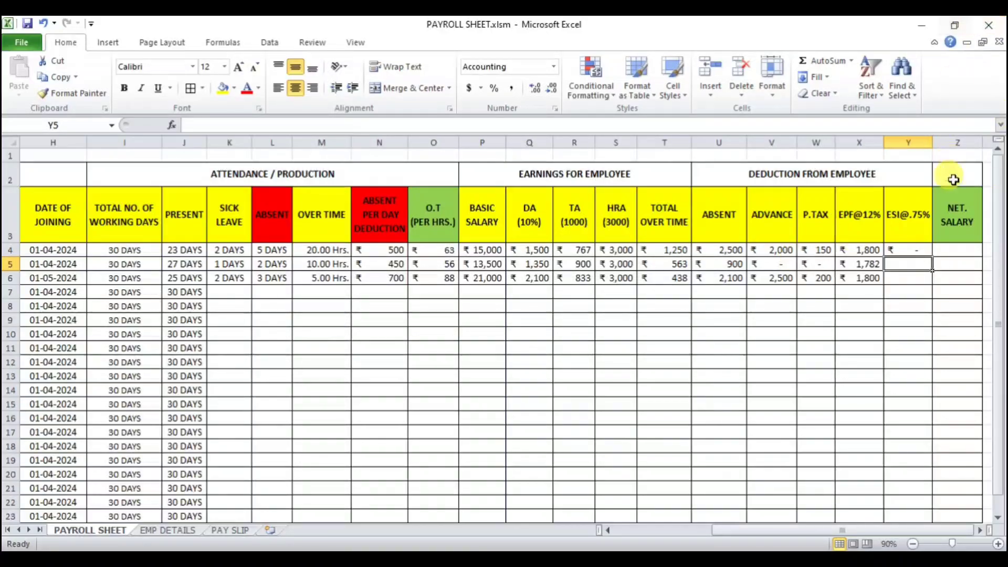
Step: Fill the ESI formula from Y4 down to Y6 and compare each row's result with its total earnings in P to T
left_click(915, 252)
left_click_drag(481, 250, 667, 249)
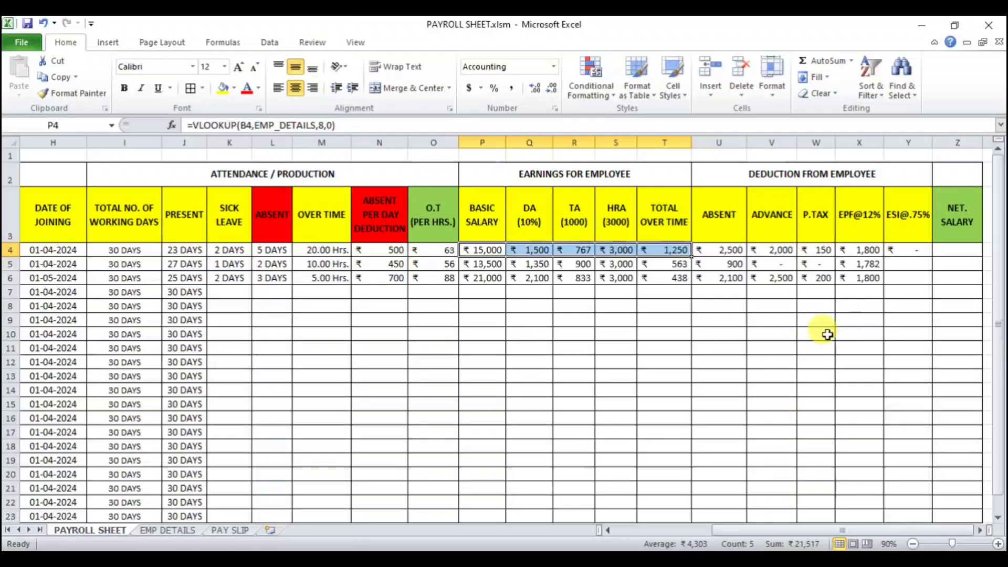
left_click(907, 250)
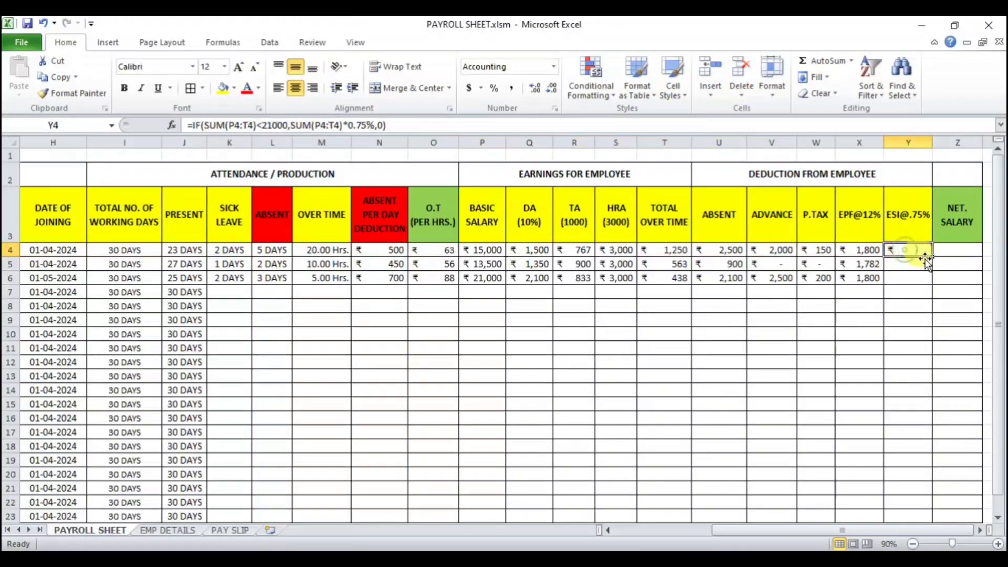
left_click_drag(931, 256, 933, 286)
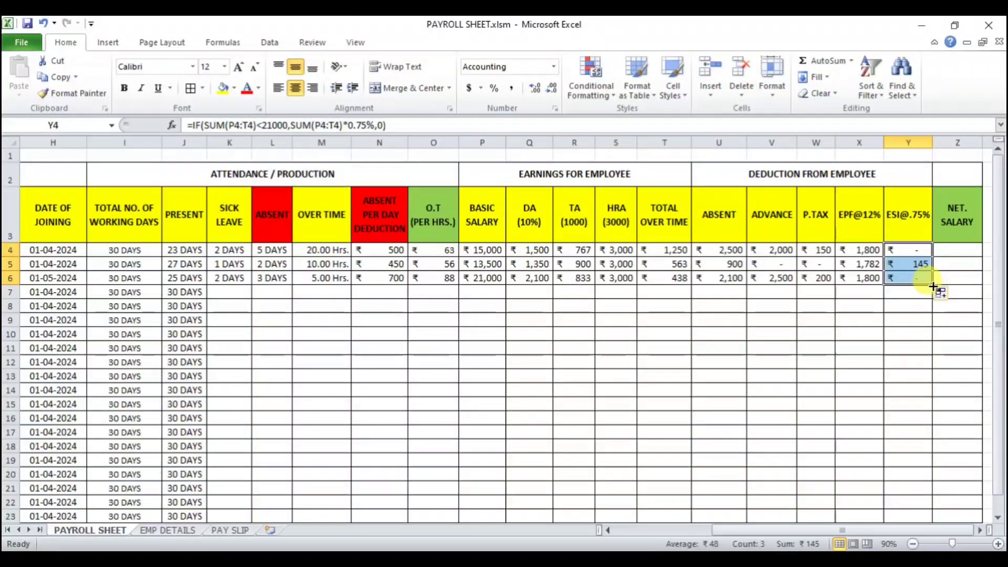
left_click(917, 263)
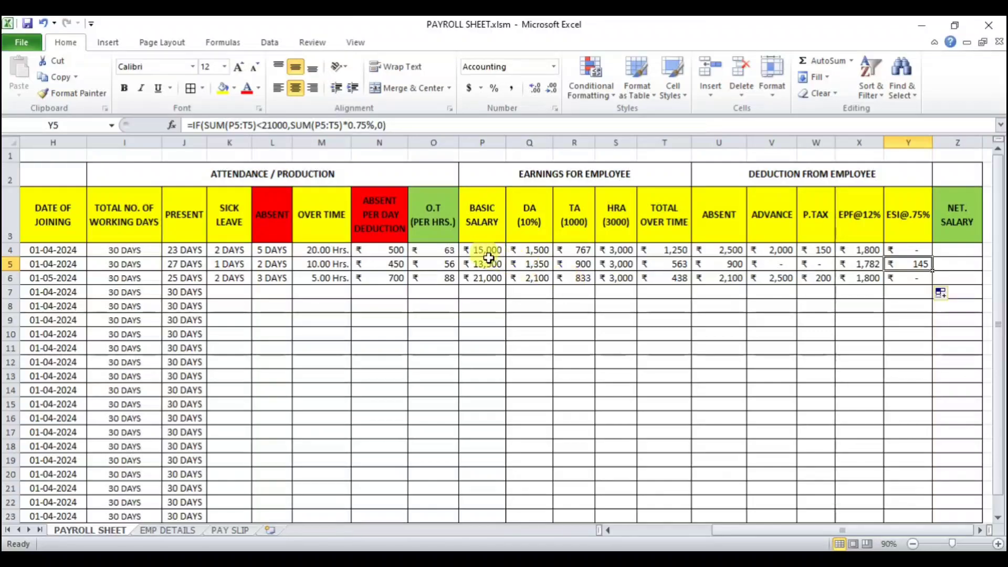
left_click_drag(479, 262, 651, 260)
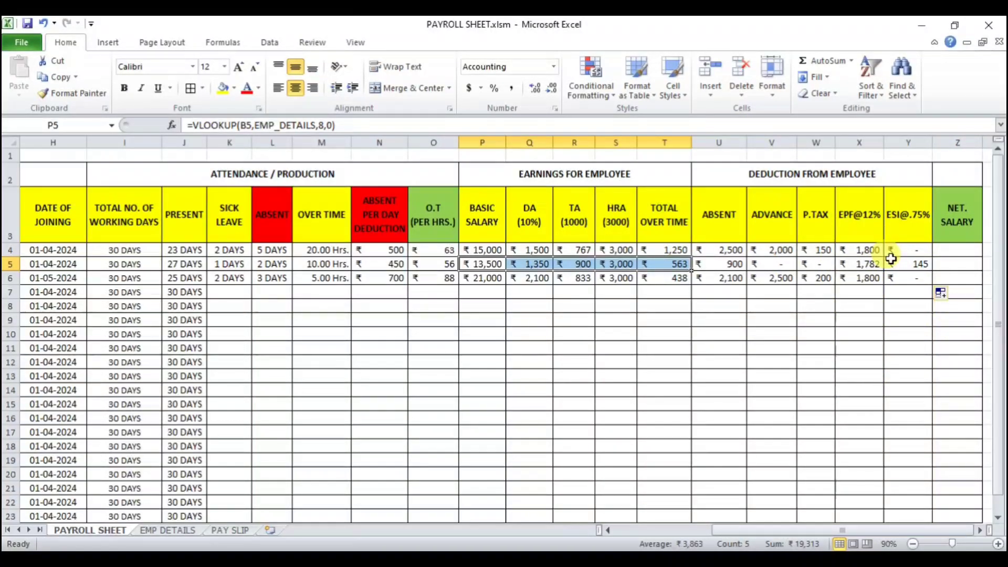
left_click(905, 278)
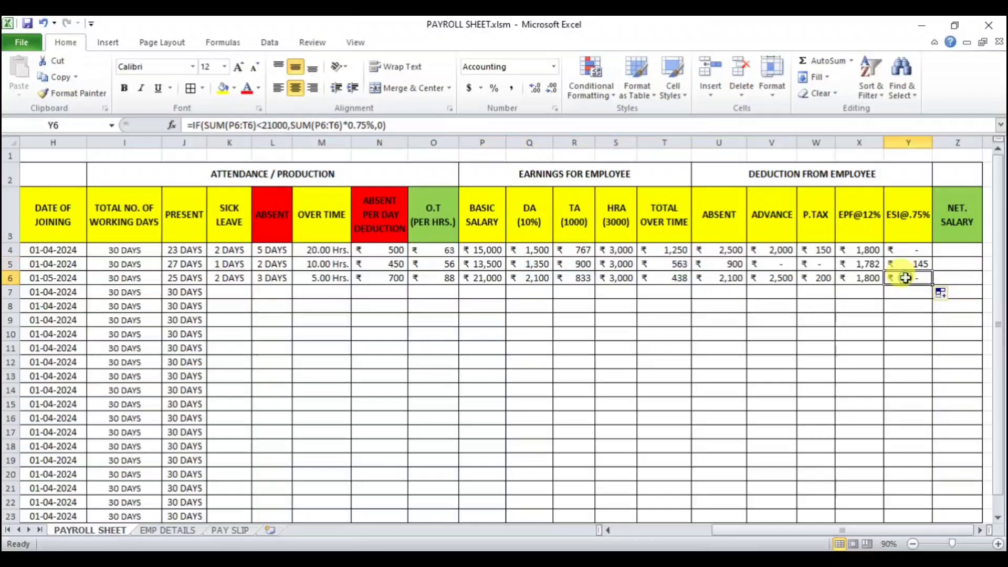
left_click(918, 253)
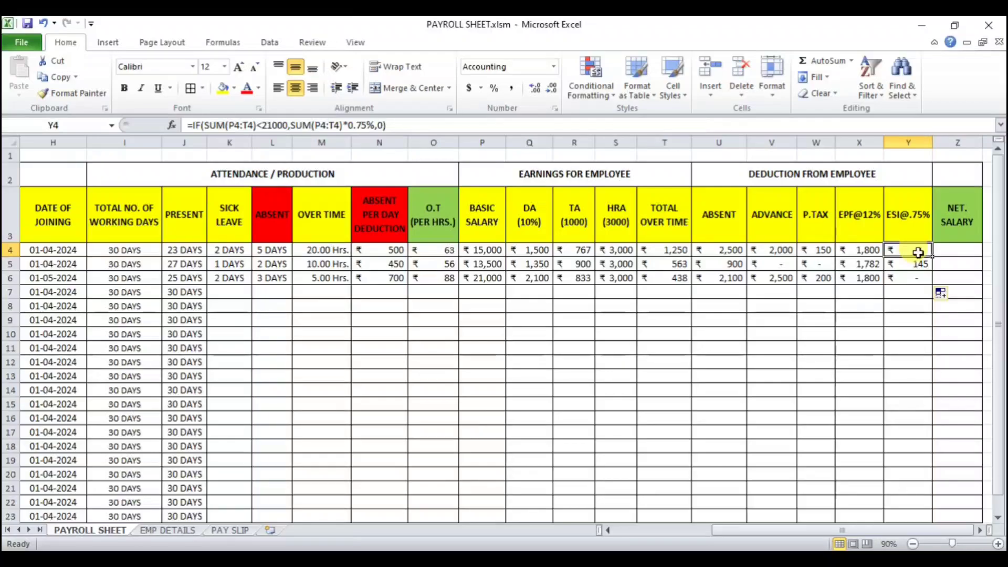
Step: Enter =SUM(P4:T4)-SUM(U4:Y4) in Z4 to calculate the net salary
left_click(958, 251)
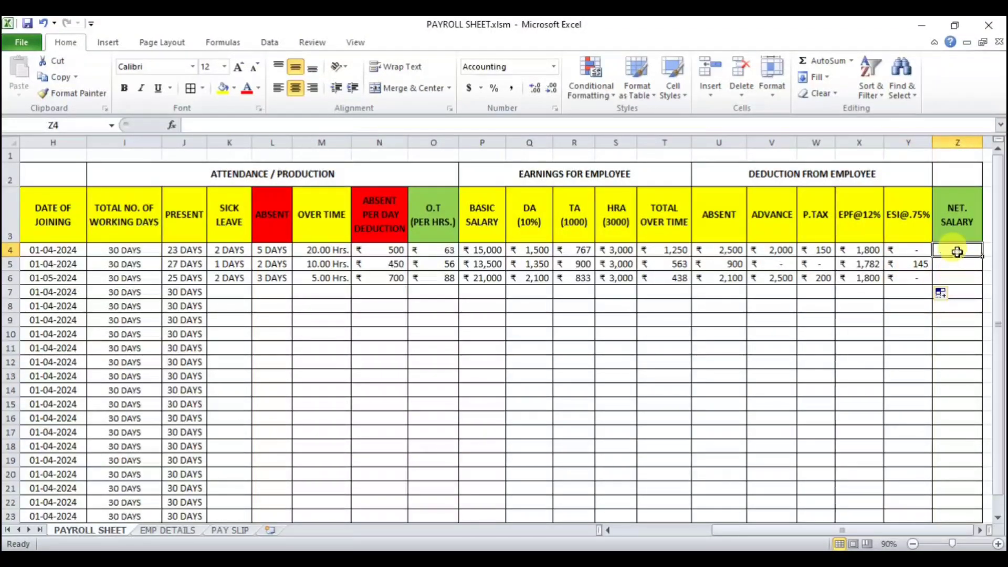
left_click(979, 530)
type("=")
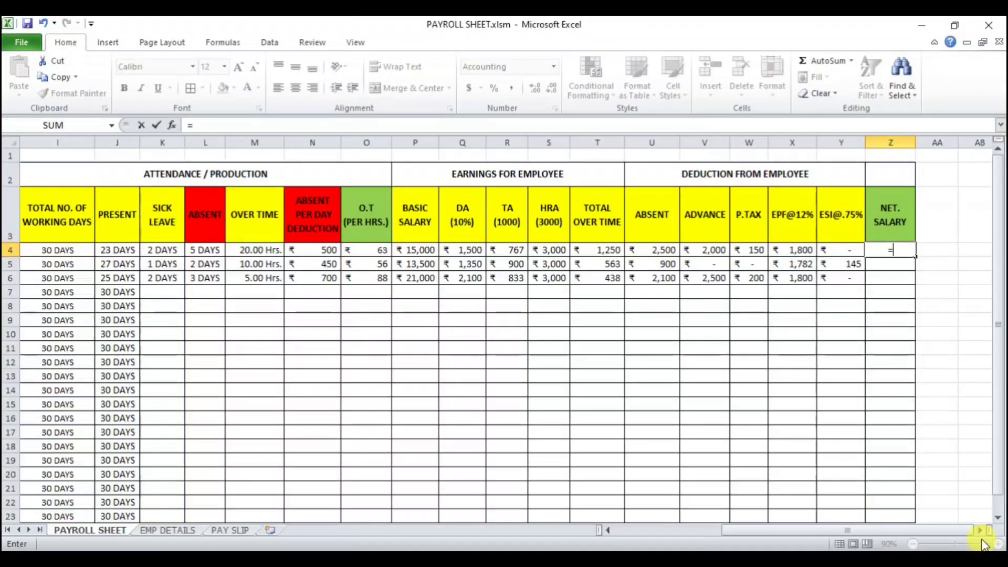
type("SUM(")
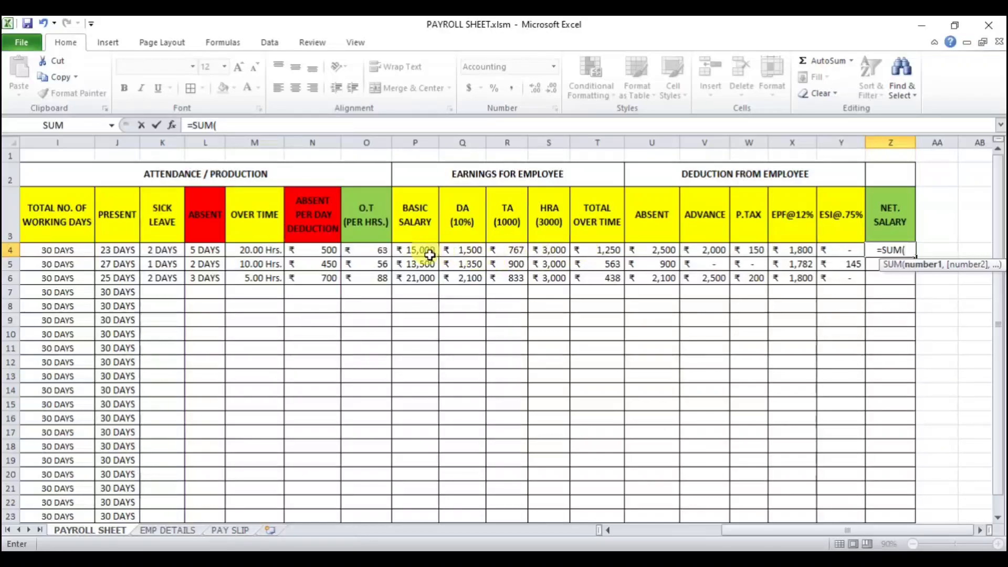
left_click_drag(417, 251, 597, 248)
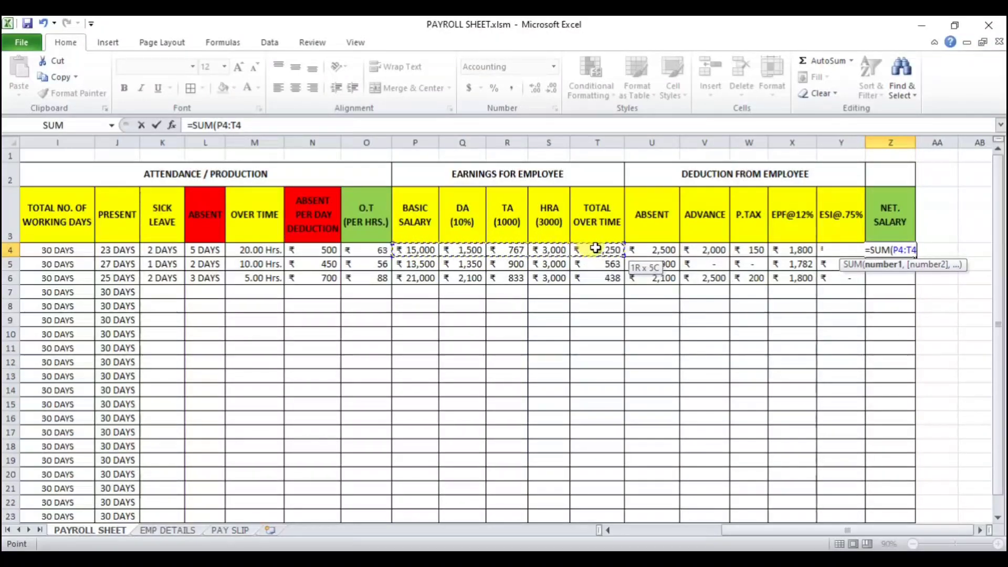
type(")")
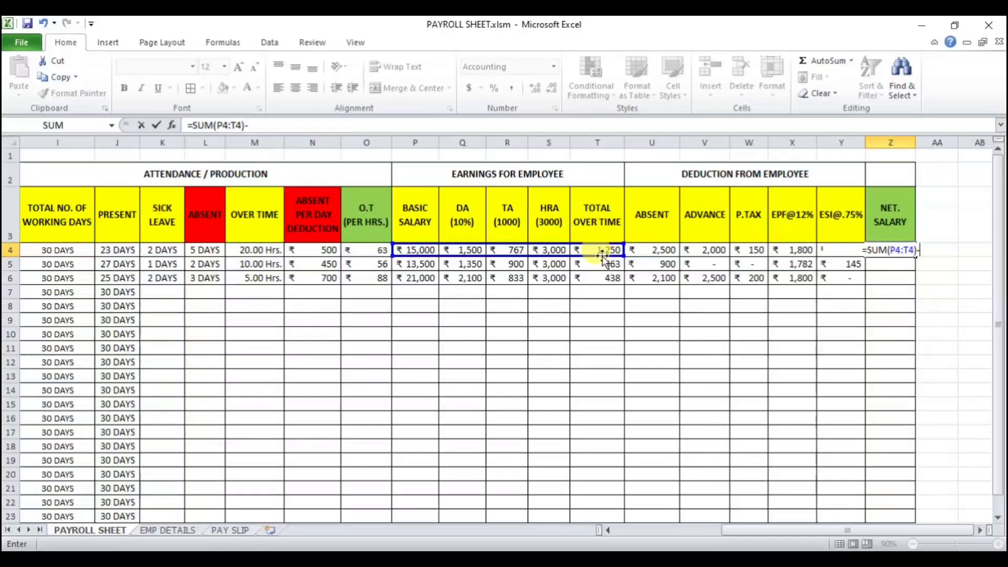
type("-")
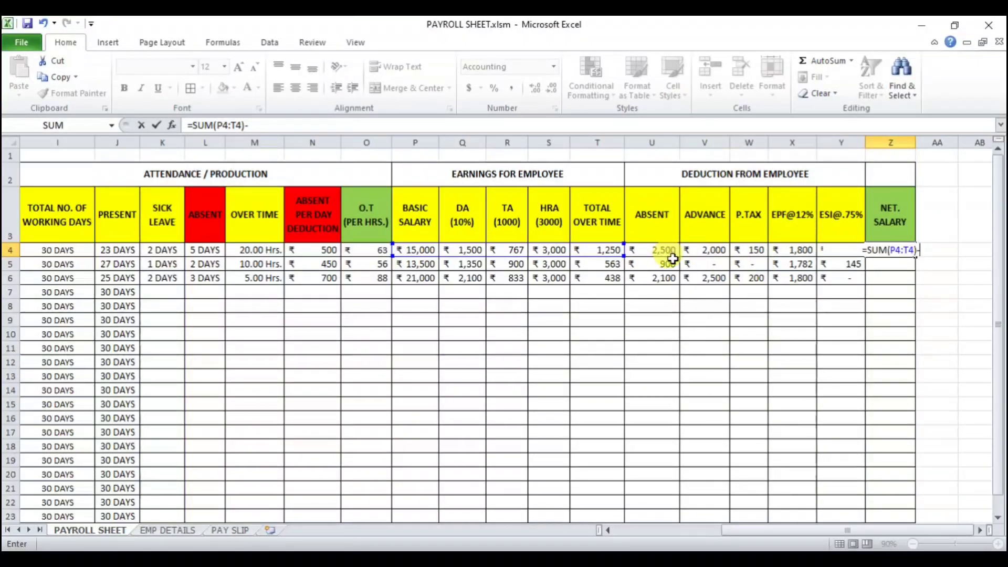
type("SUM")
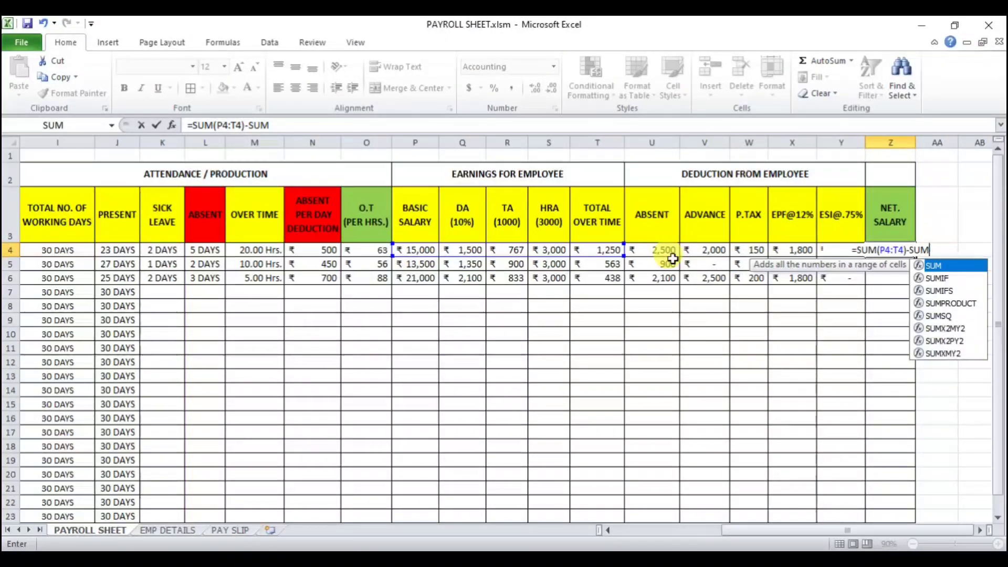
type("(")
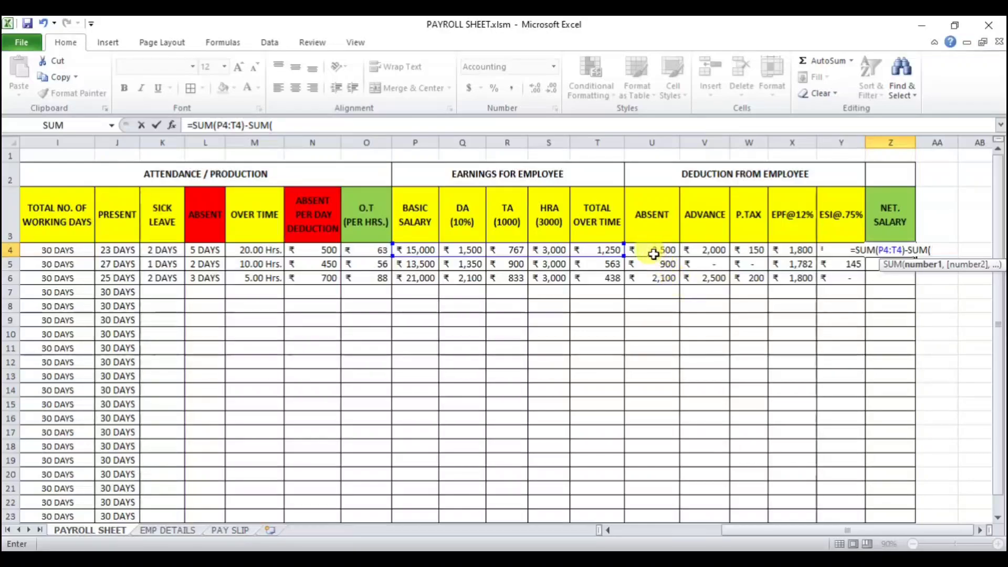
left_click_drag(650, 253, 838, 250)
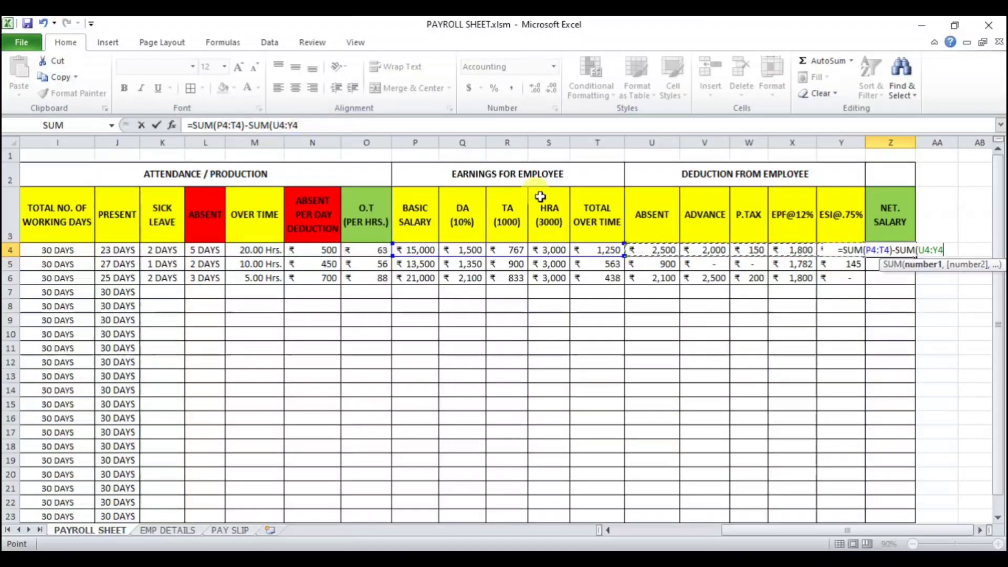
type(")")
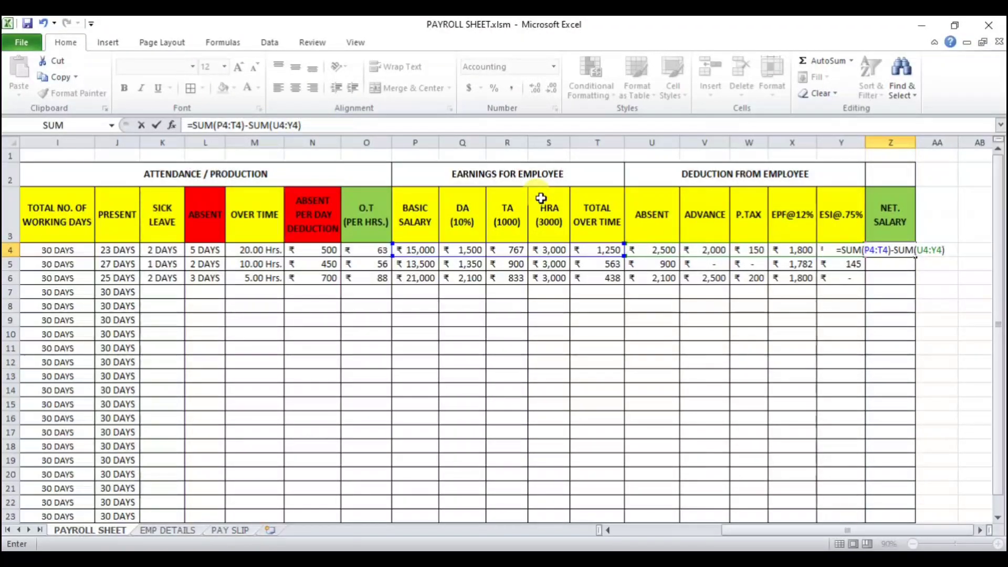
key("Return")
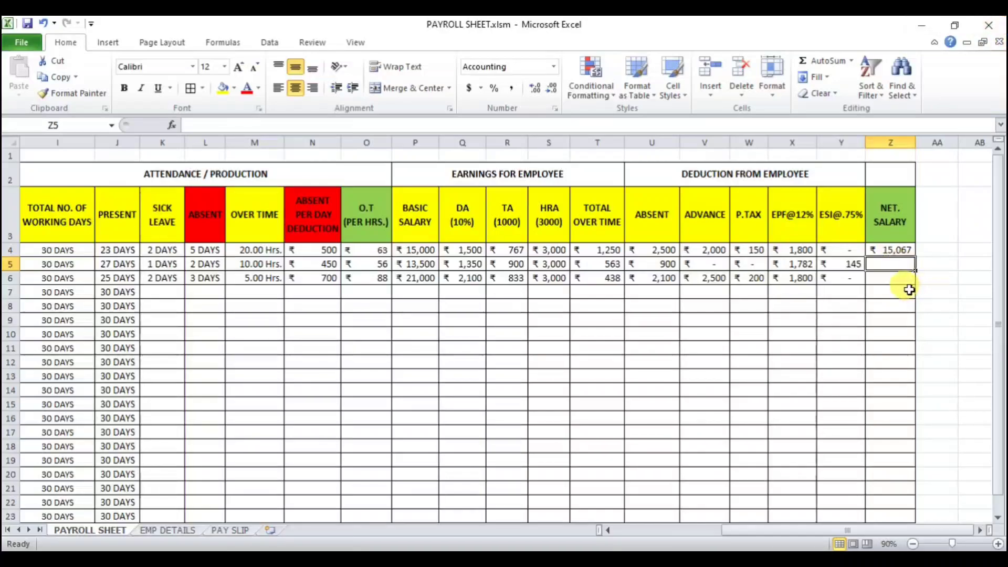
Step: Fill the net salary formula from Z4 down to Z6
left_click(893, 253)
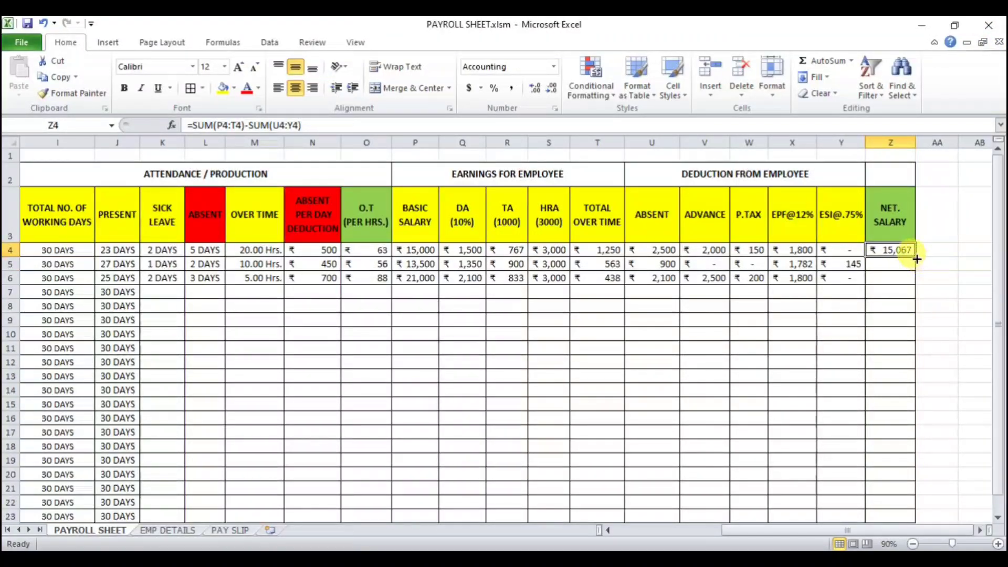
left_click_drag(916, 259, 918, 283)
left_click(861, 336)
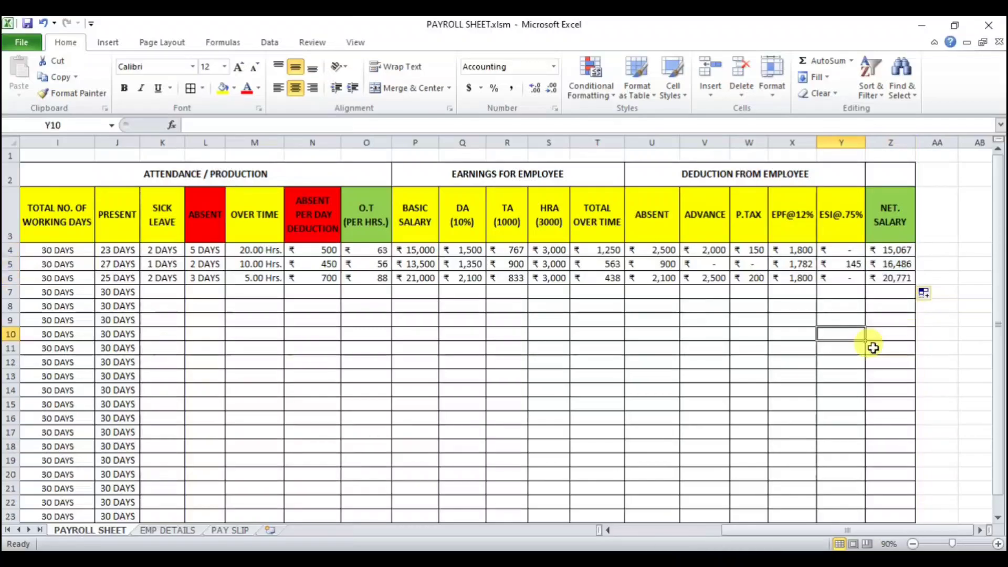